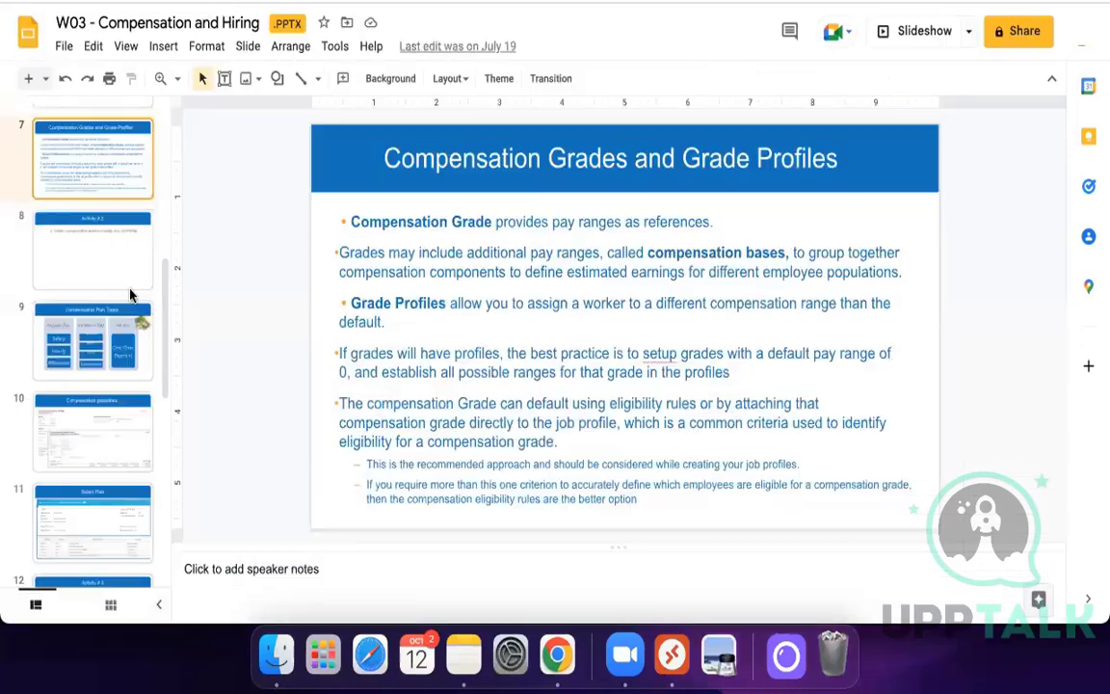
Step: Present the Compensation and Hiring deck from its title slide and advance past the "What is Compensation in Workday?" slide
scroll(118, 286, "up", 10)
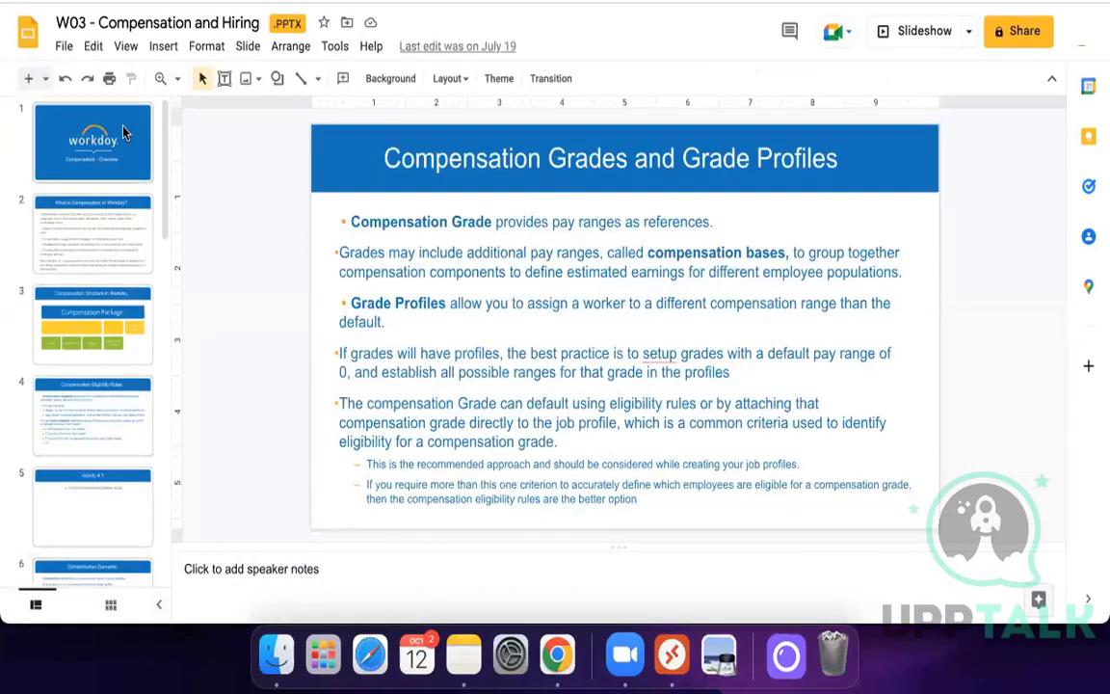
left_click(122, 135)
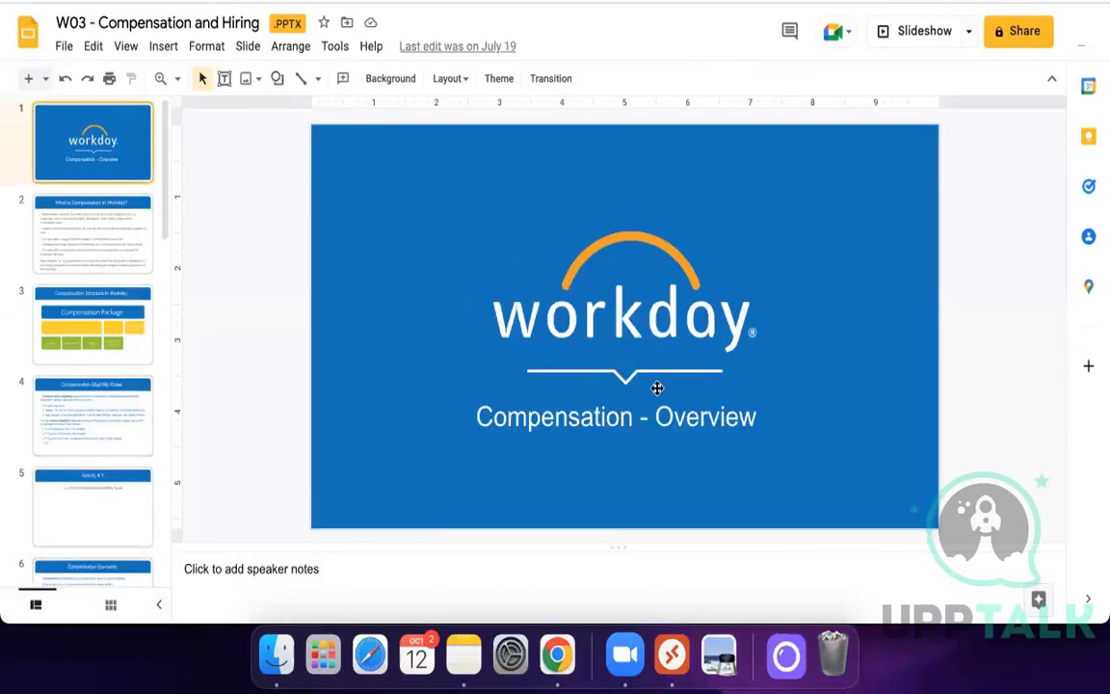
left_click(916, 35)
left_click(832, 341)
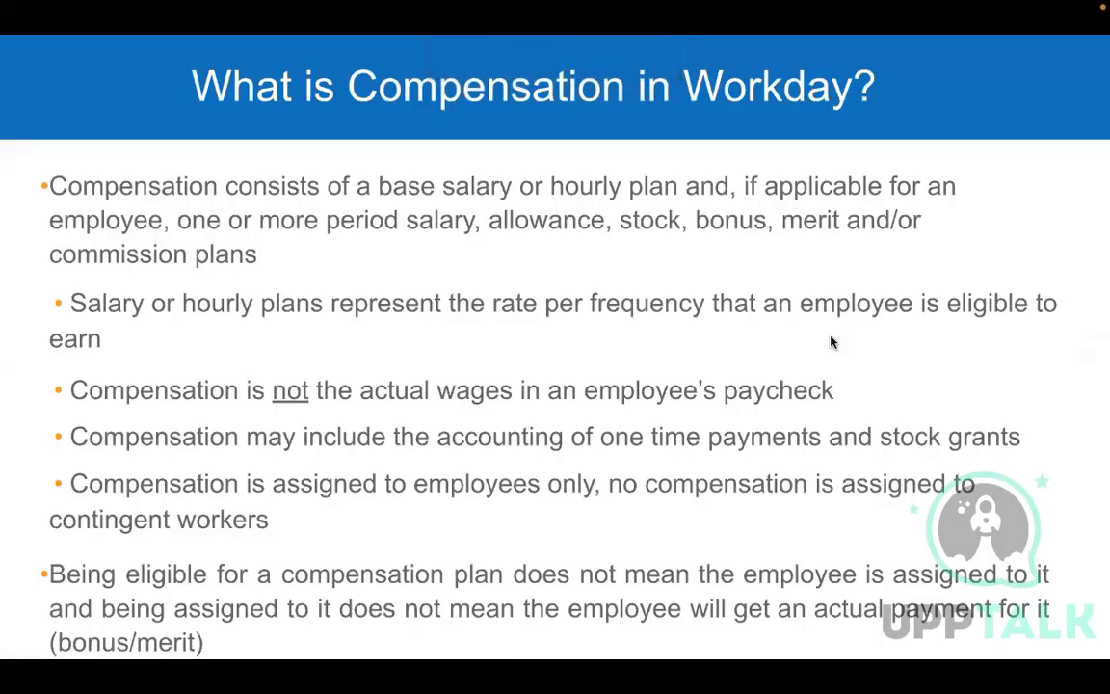
left_click(832, 341)
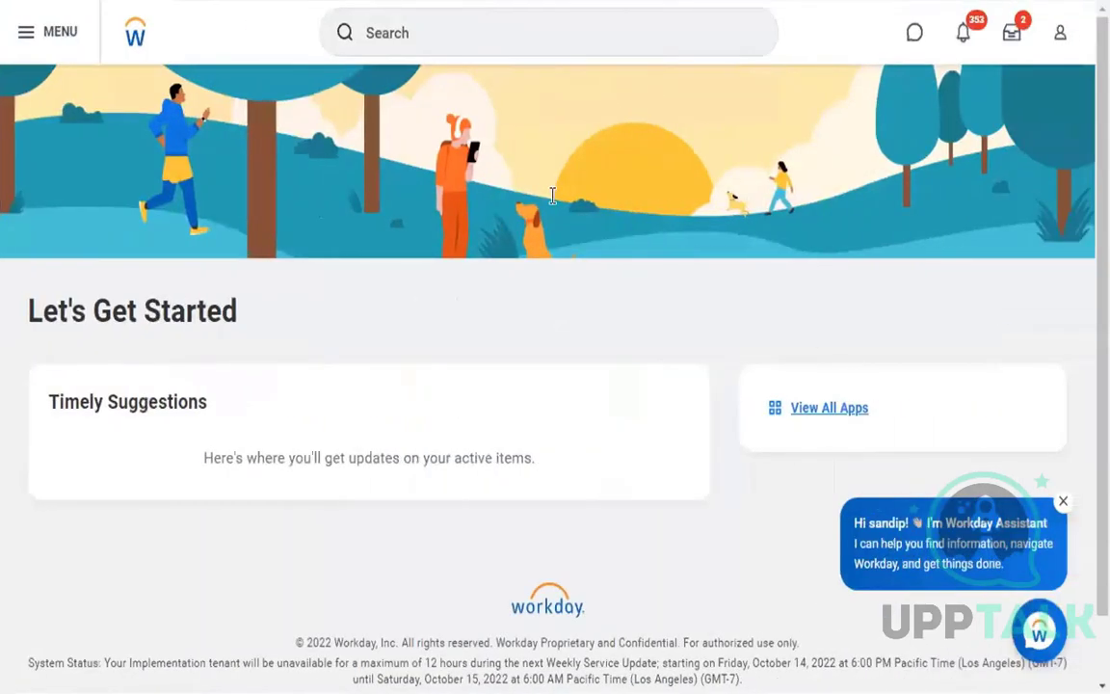
Step: In Workday, search for "comp grade" and open the Compensation Grade report
left_click(425, 35)
type("fle")
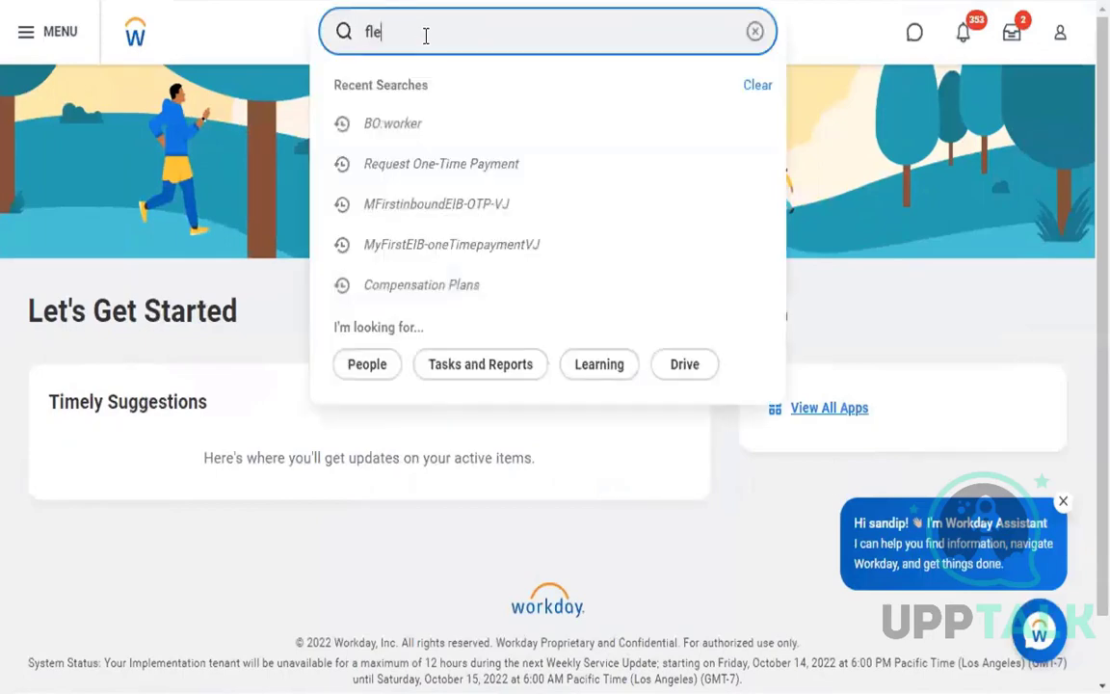
key("BackSpace")
key("BackSpace")
key("BackSpace")
type("comp grade")
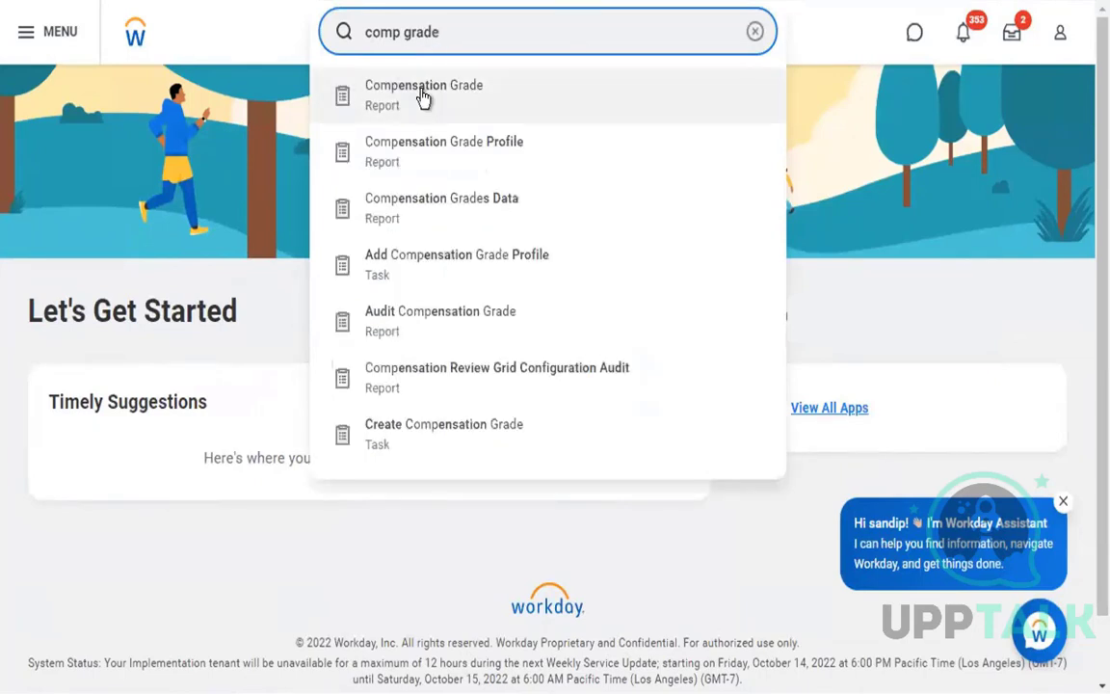
left_click(422, 93)
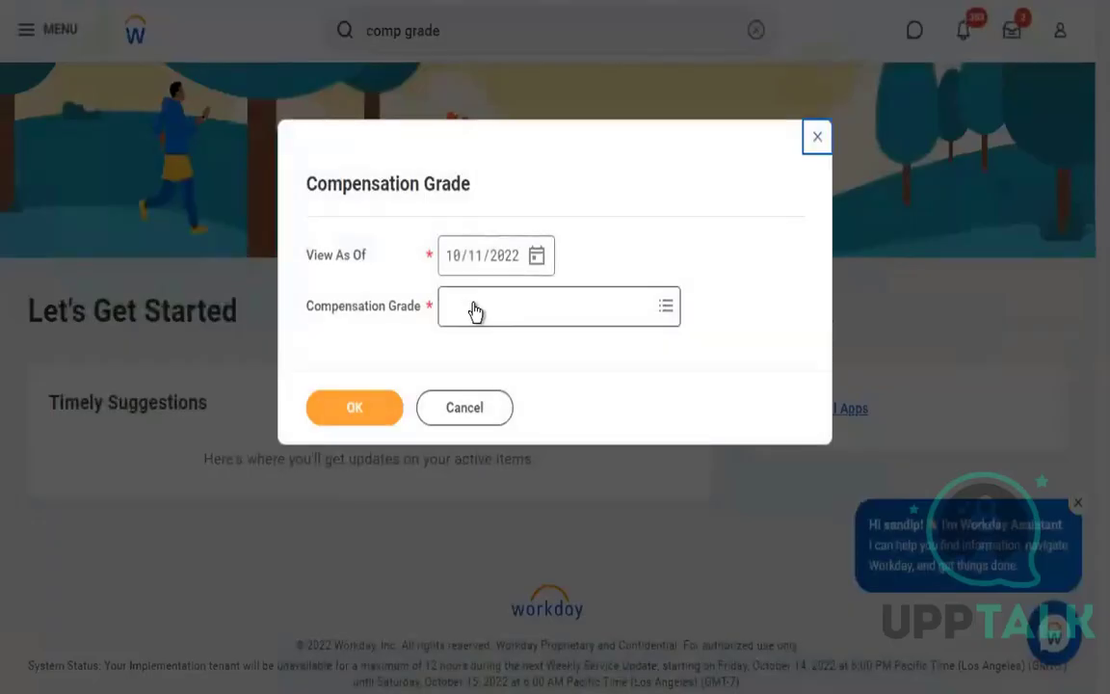
Step: Run the Compensation Grade report for the Flexgun Management Grade
left_click(473, 307)
type("flex")
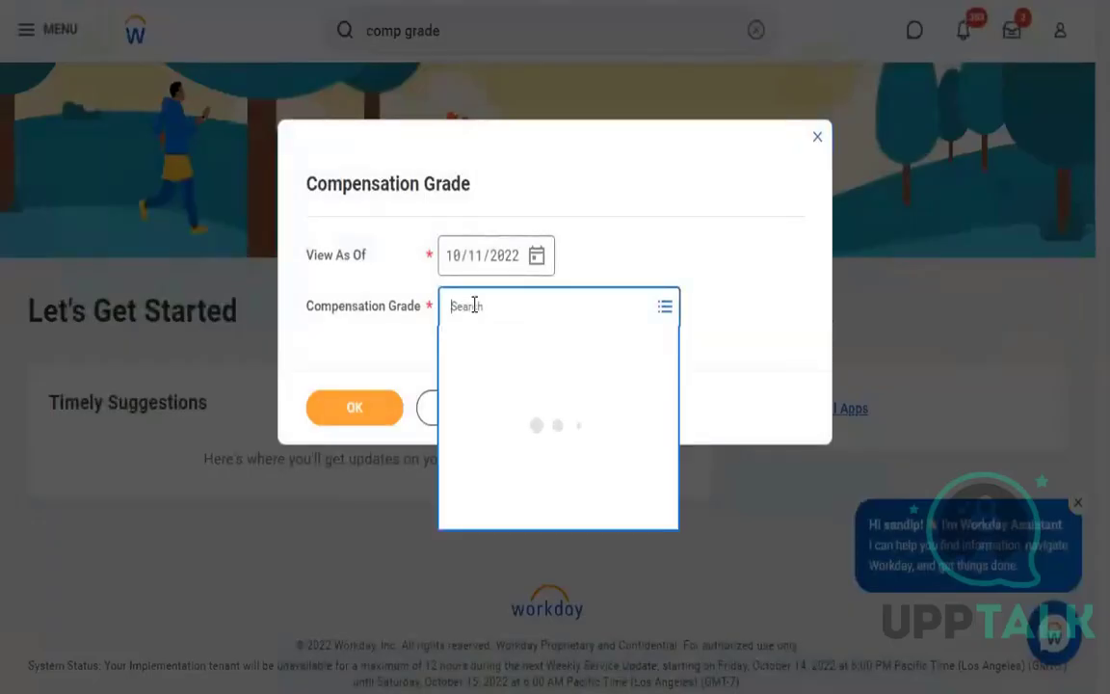
type("gun")
key("Return")
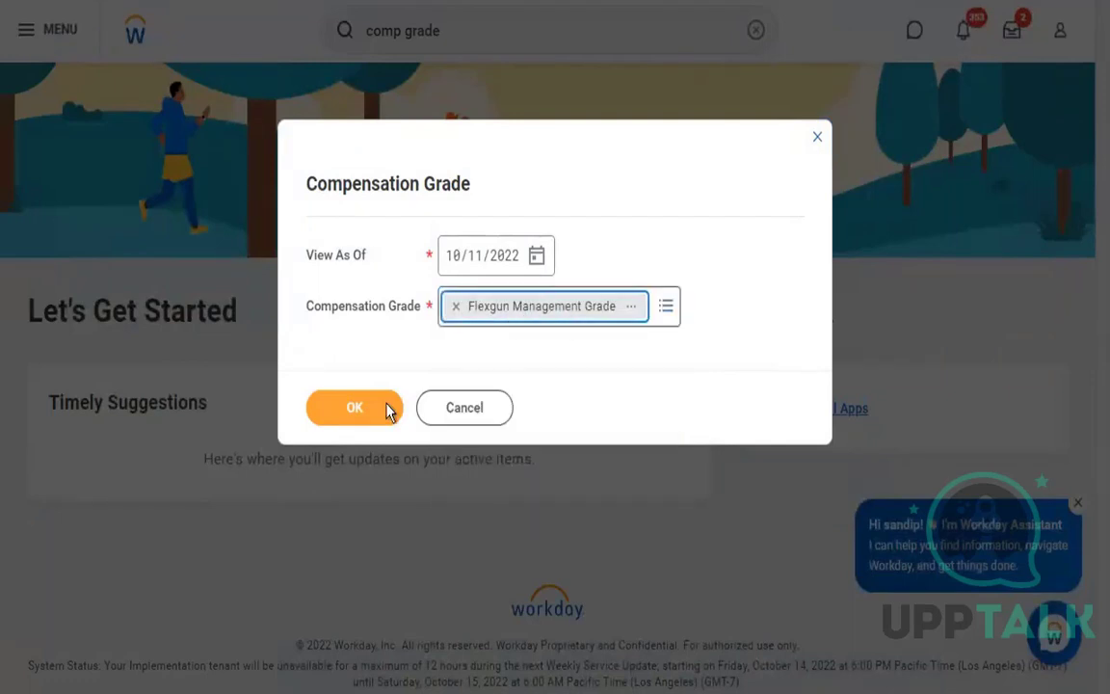
left_click(359, 420)
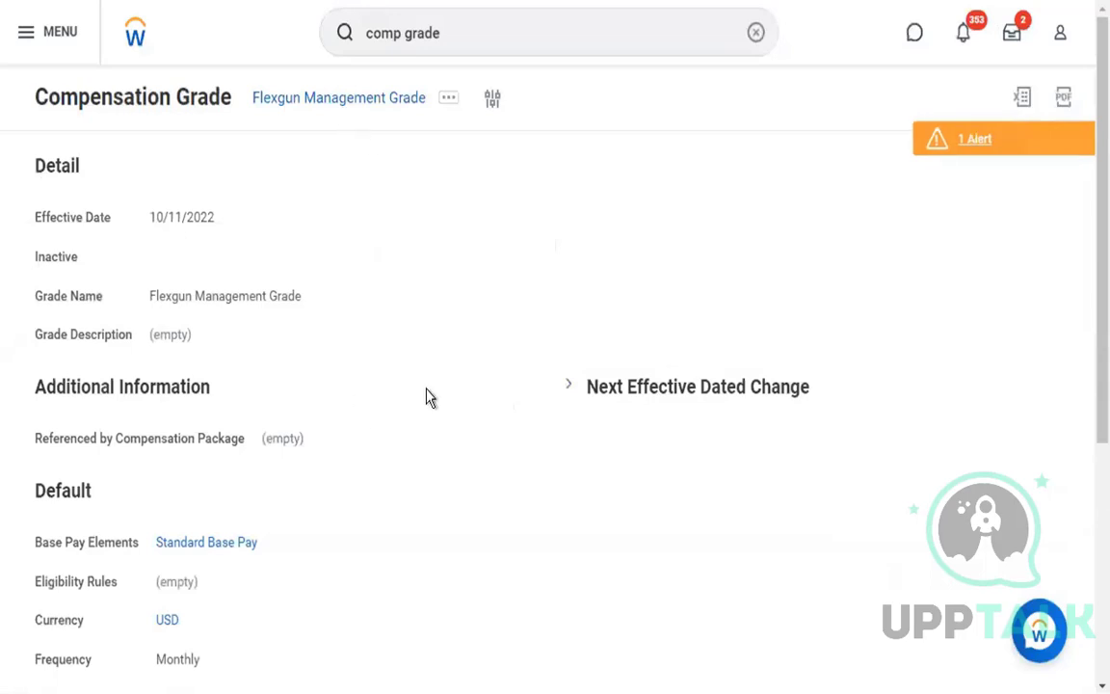
Step: Examine the grade's Default section, highlighting its base pay elements and eligibility rules, and its compensation pay range
scroll(429, 398, "down", 1)
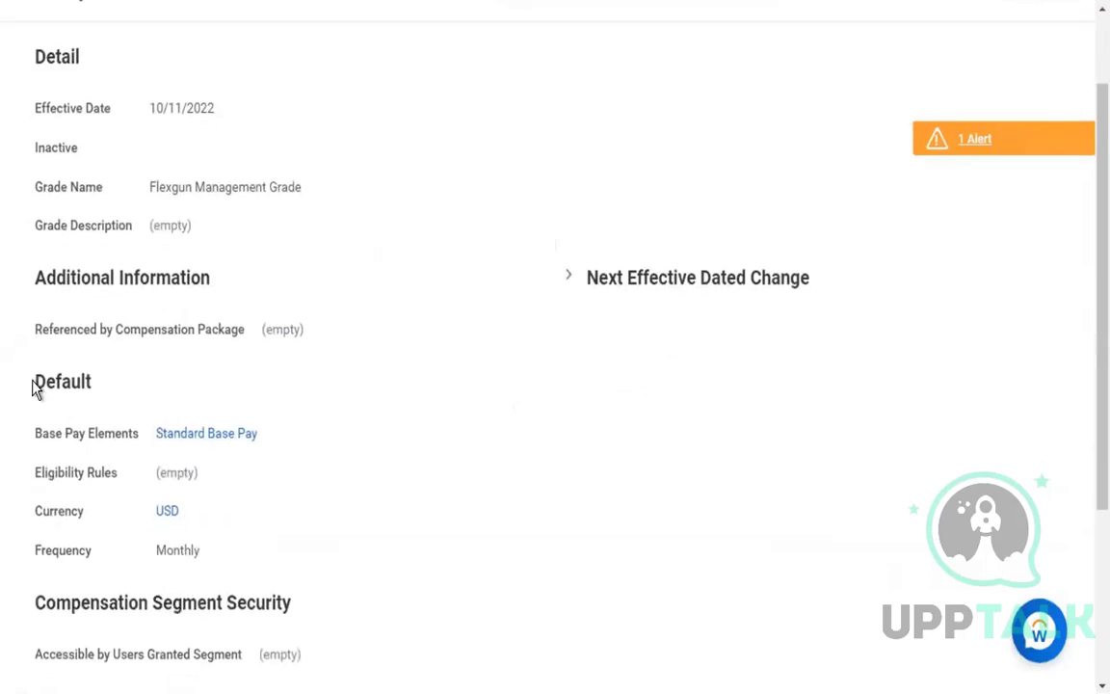
double_click(94, 392)
left_click(118, 379)
left_click_drag(107, 478, 402, 472)
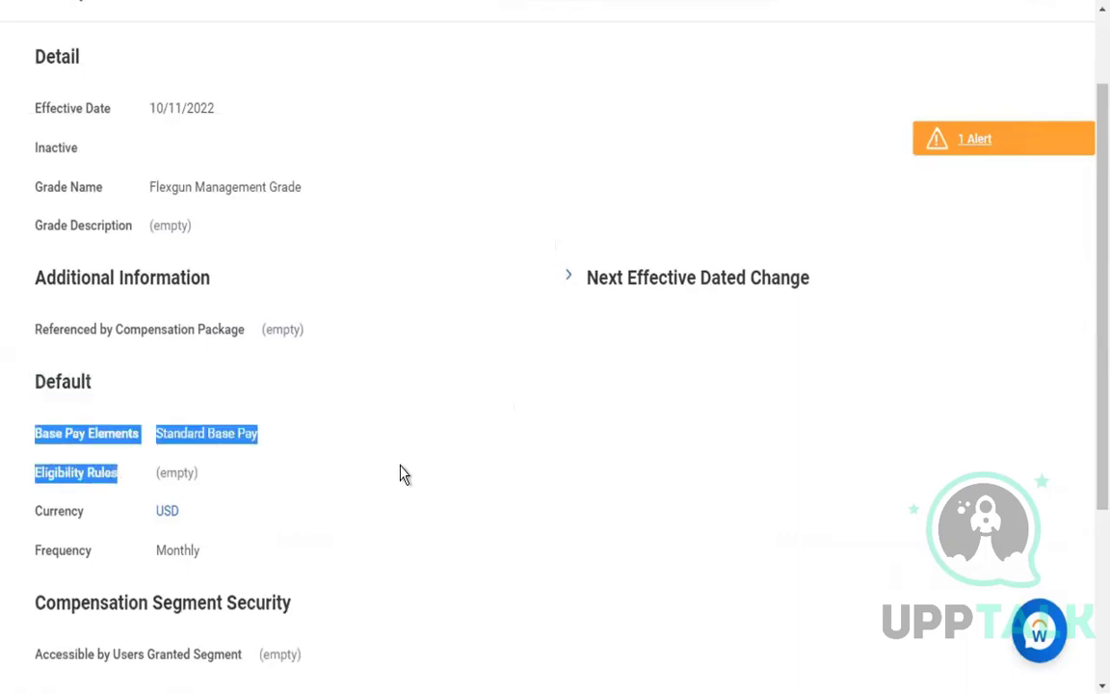
left_click(414, 473)
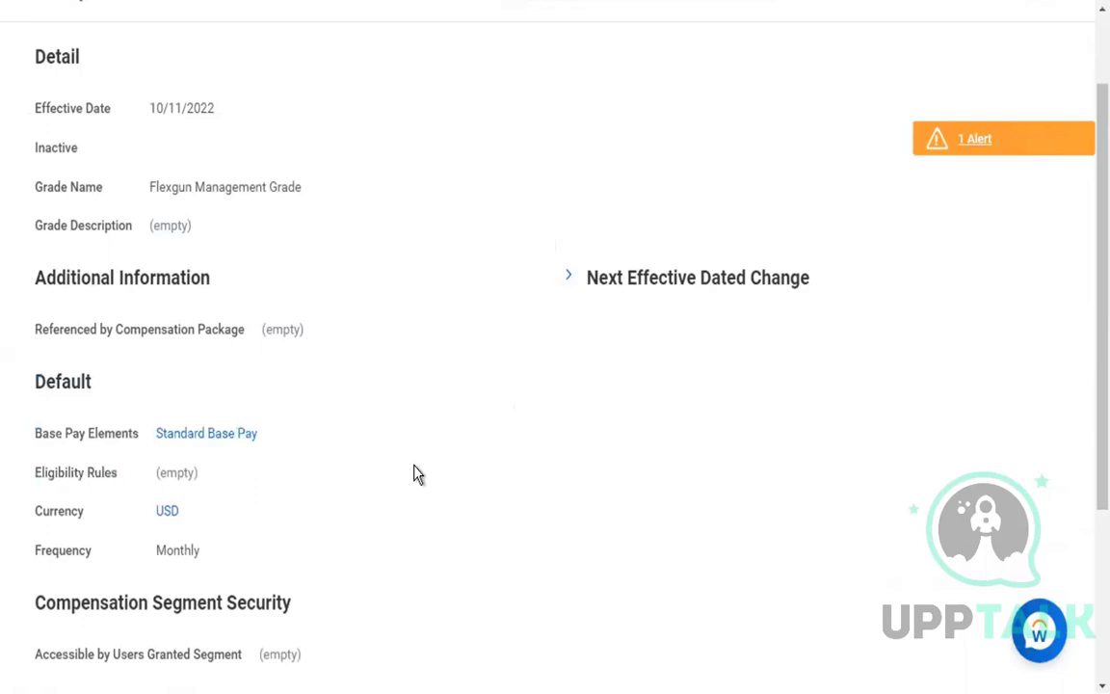
scroll(417, 473, "down", 1)
scroll(416, 473, "down", 2)
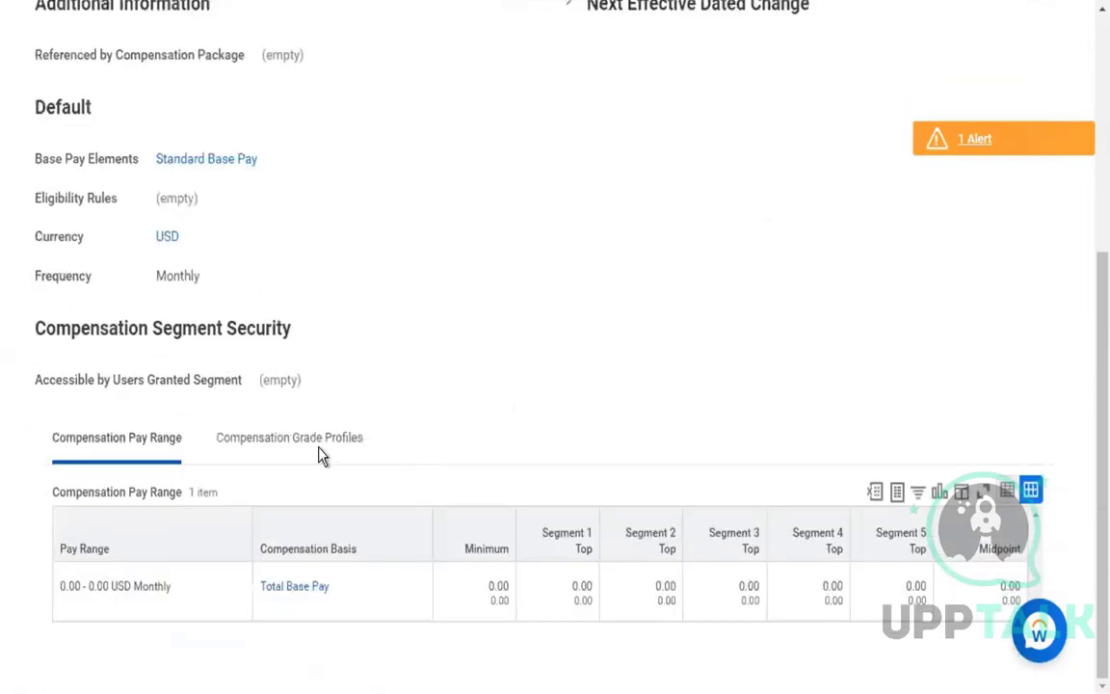
Step: Show the grade's compensation grade profiles and compare the Canada and USA management profiles
left_click(286, 457)
scroll(579, 413, "down", 4)
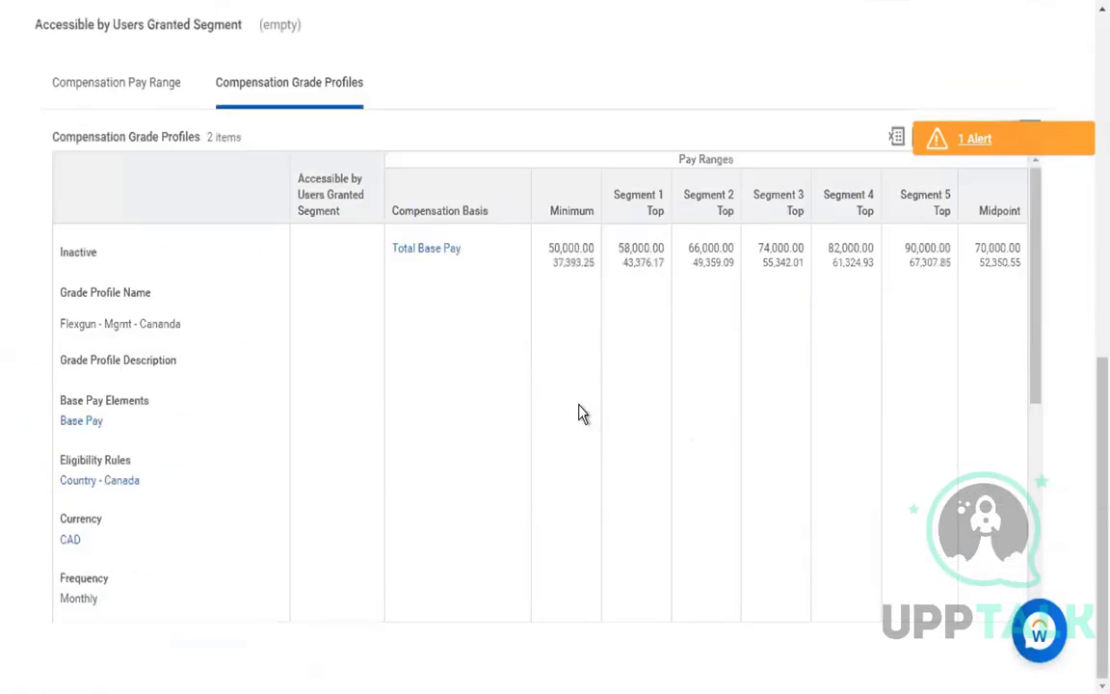
left_click_drag(210, 325, 104, 325)
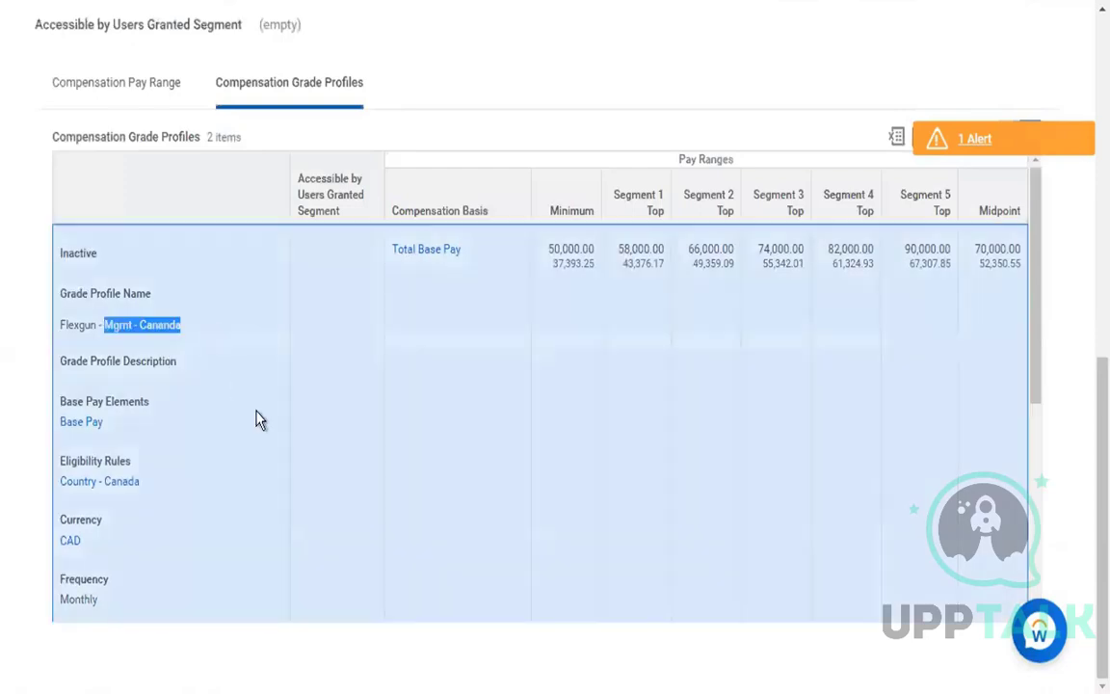
scroll(255, 419, "down", 3)
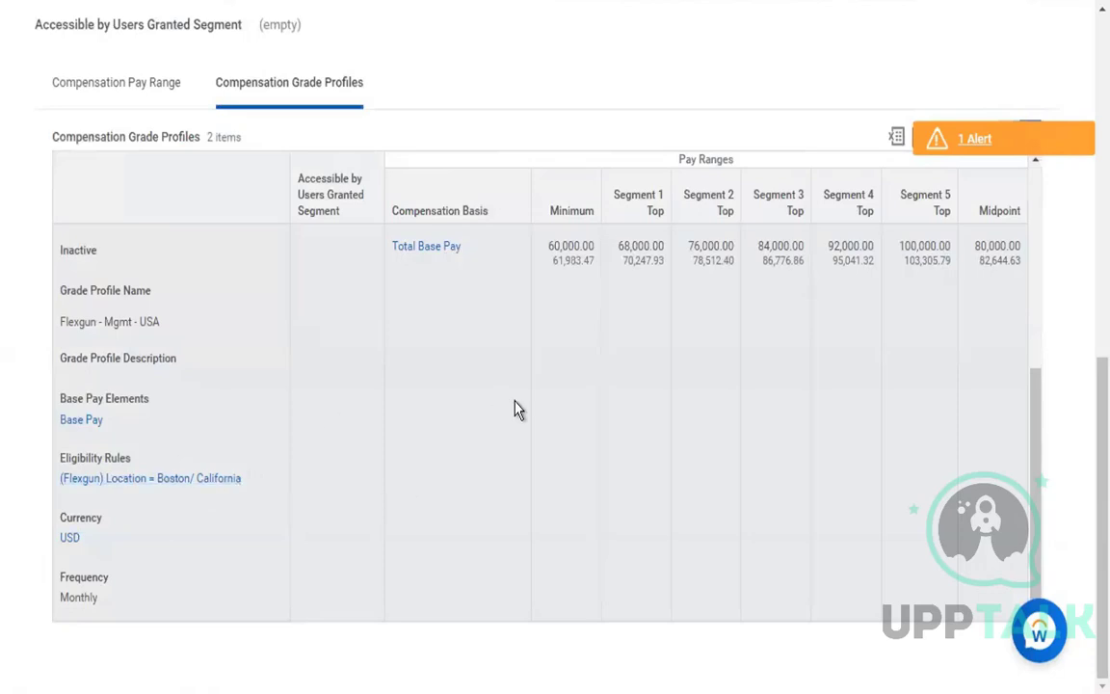
scroll(652, 488, "up", 3)
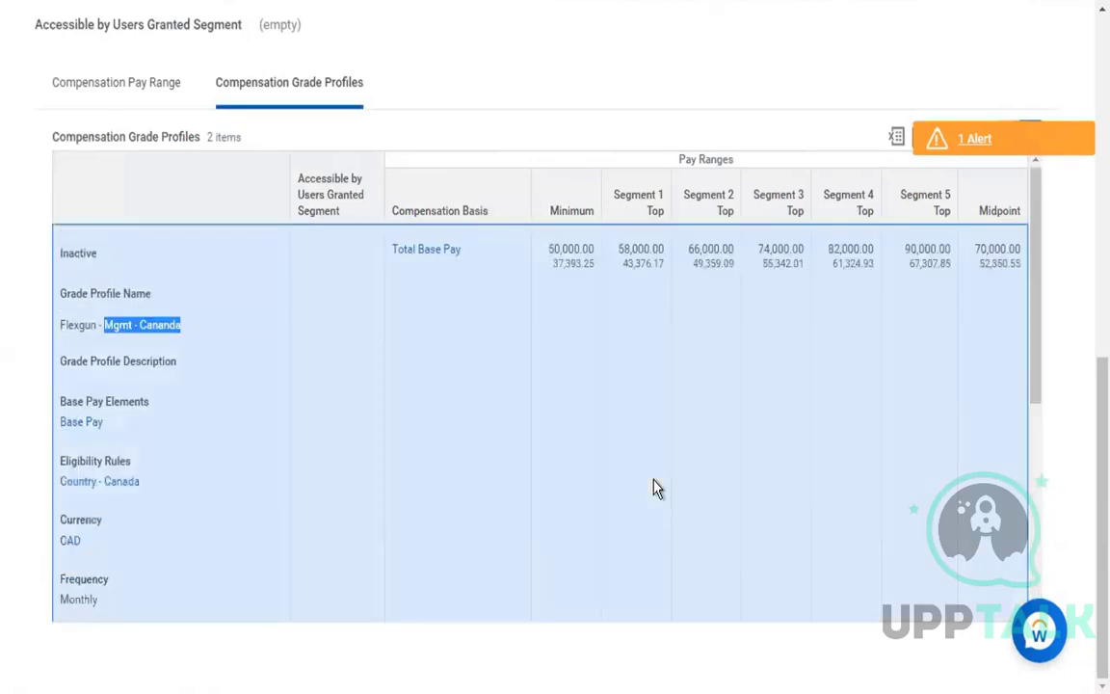
left_click(508, 67)
Step: Read the page alert for the Flexgun Management Grade and dismiss it
scroll(508, 66, "up", 5)
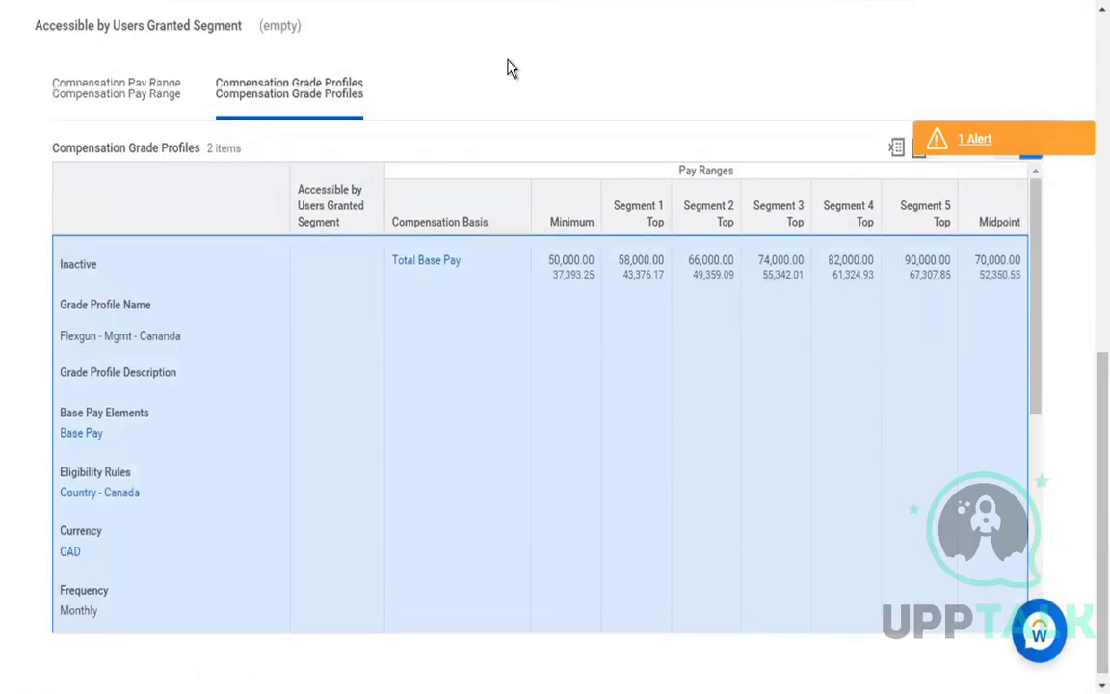
scroll(508, 66, "up", 1)
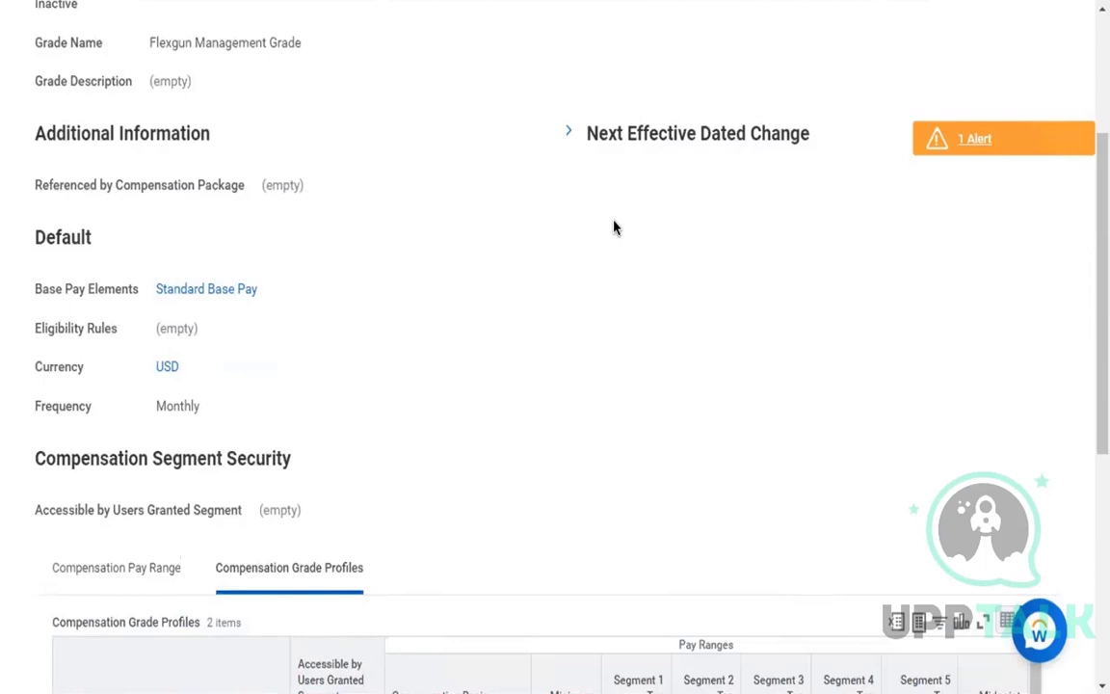
left_click(957, 138)
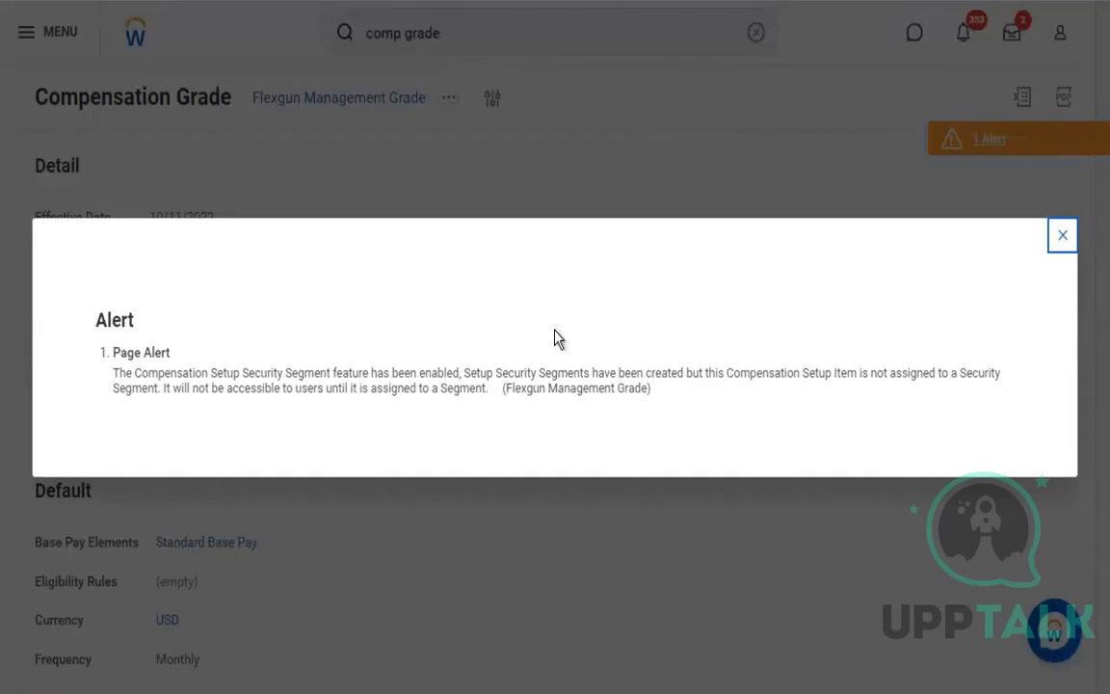
left_click(1062, 237)
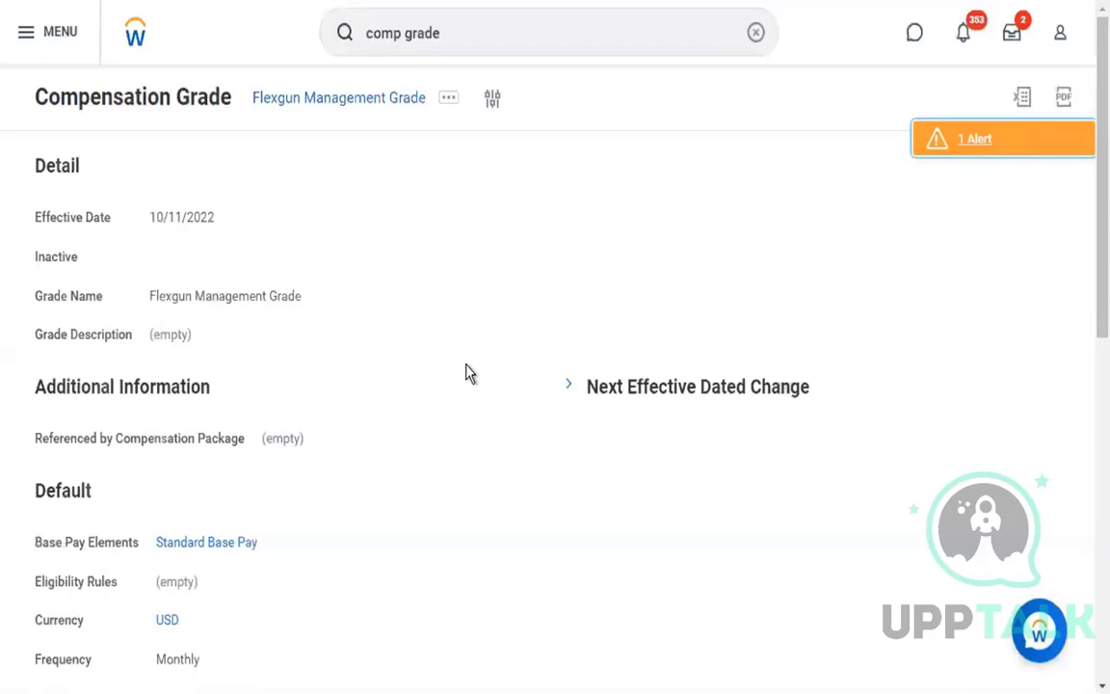
Step: Show the grade's compensation pay range and highlight the Accessible by Users Granted Segment field
scroll(465, 372, "down", 5)
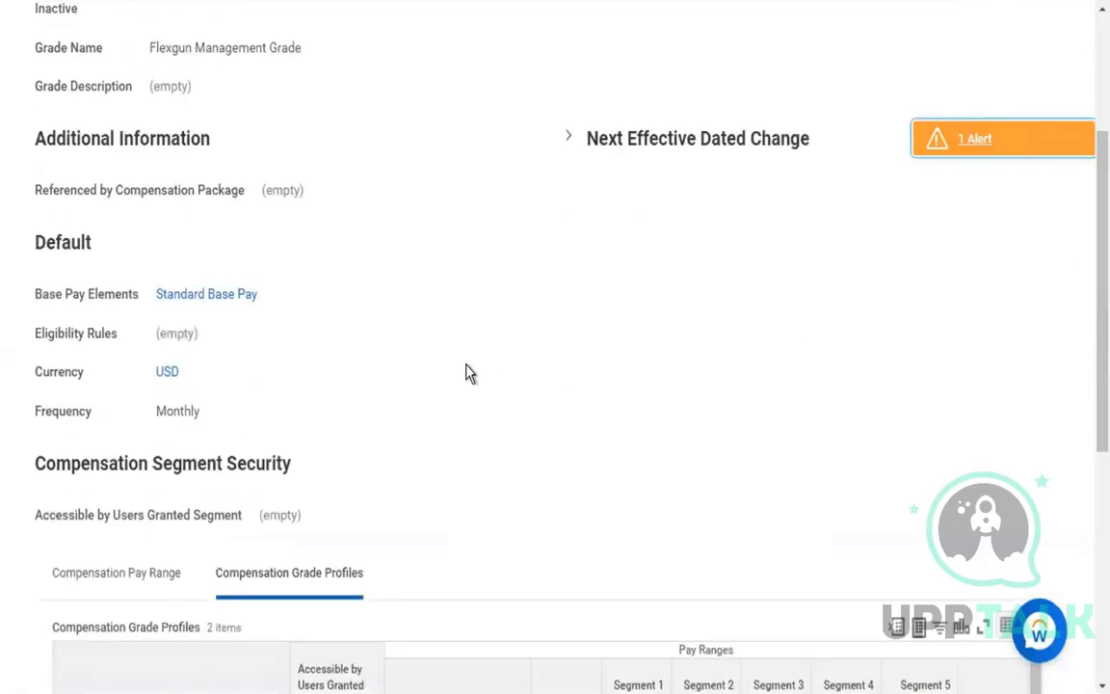
scroll(465, 372, "down", 3)
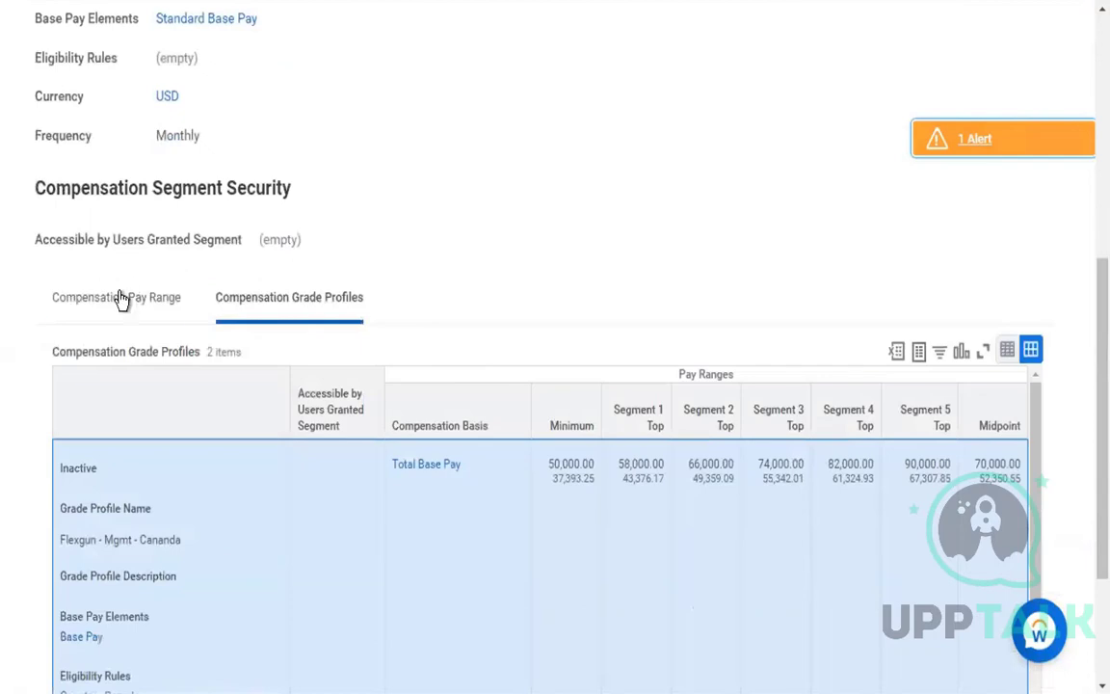
left_click(121, 299)
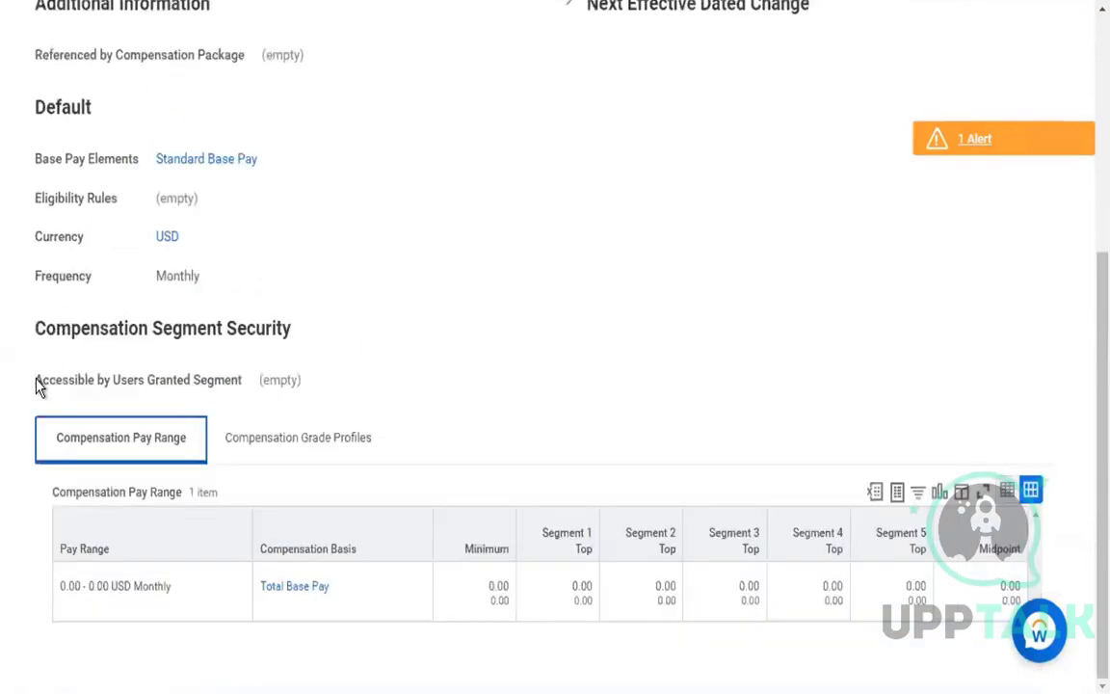
left_click_drag(37, 384, 251, 387)
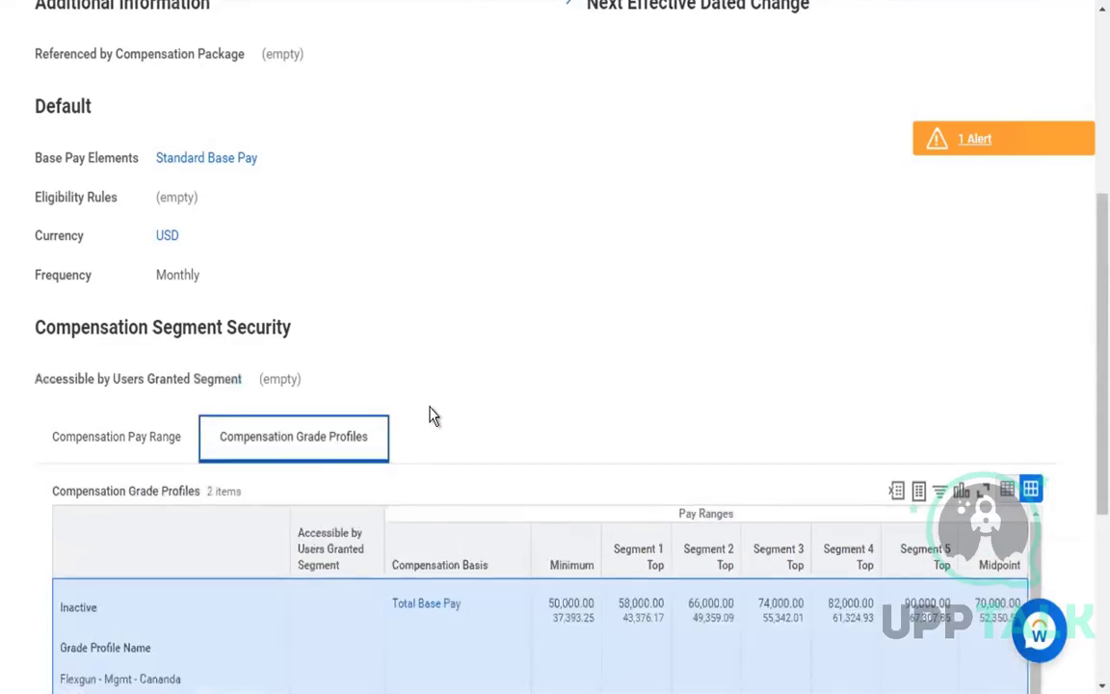
Step: From the Flexgun - Mgmt - USA grade profile, open the eligibility rule "(Flexgun) Location = Boston/ California"
scroll(432, 415, "down", 3)
scroll(265, 466, "down", 5)
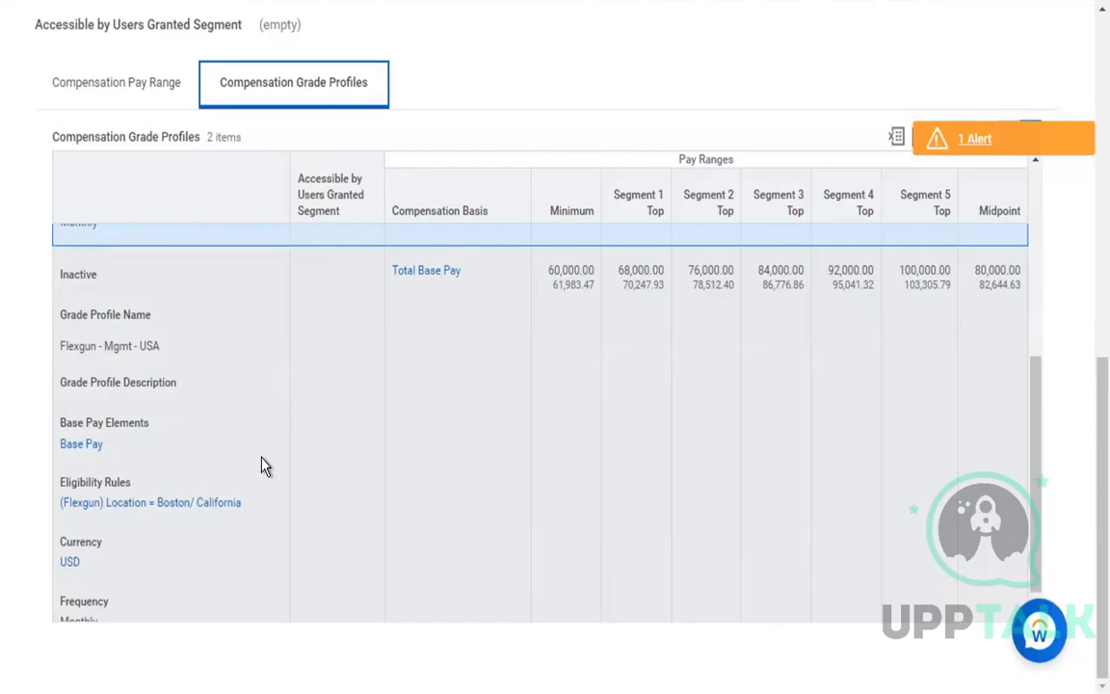
right_click(145, 507)
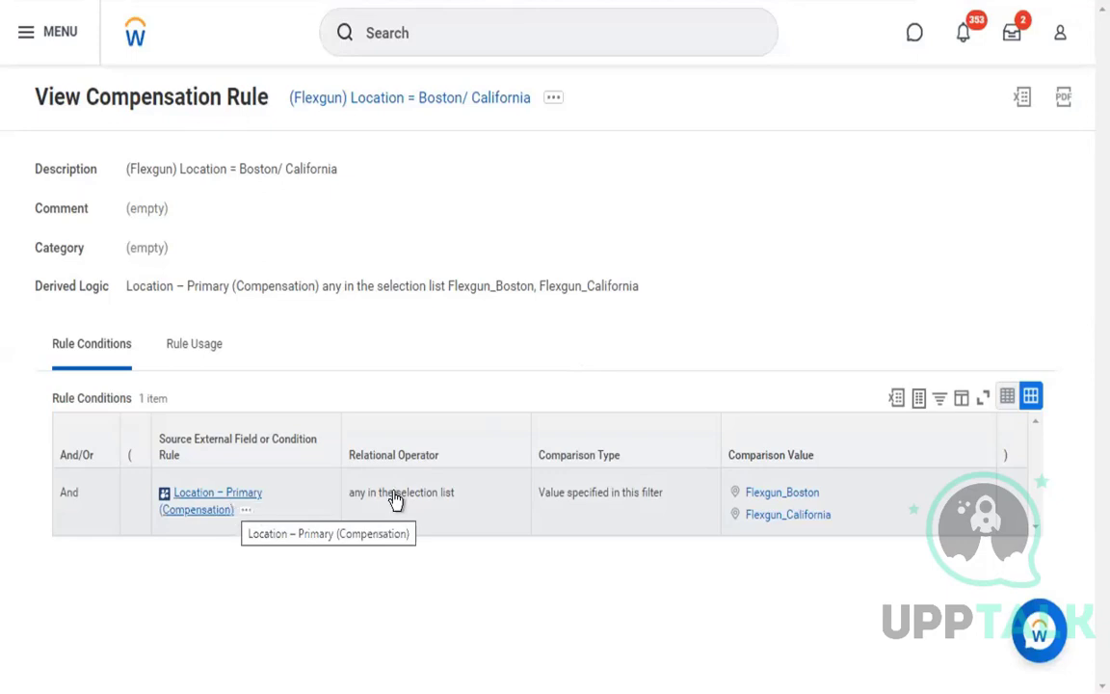
Step: Highlight the rule condition's "any in the selection list" operator, singling out the word "any"
left_click_drag(348, 497, 452, 496)
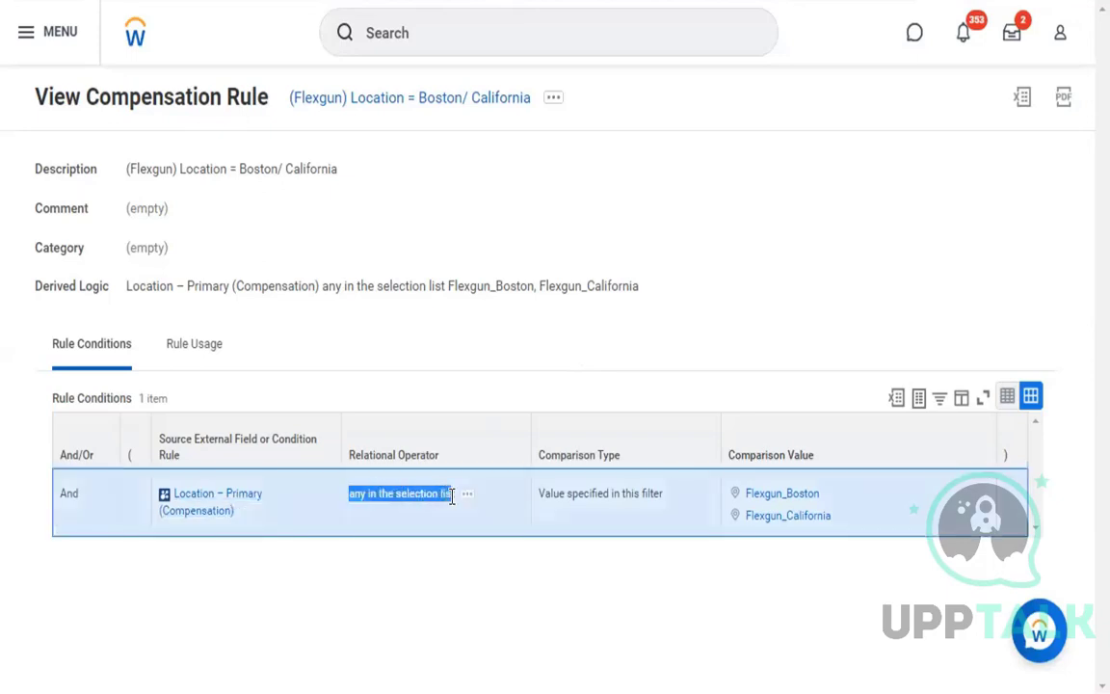
left_click(384, 492)
double_click(357, 495)
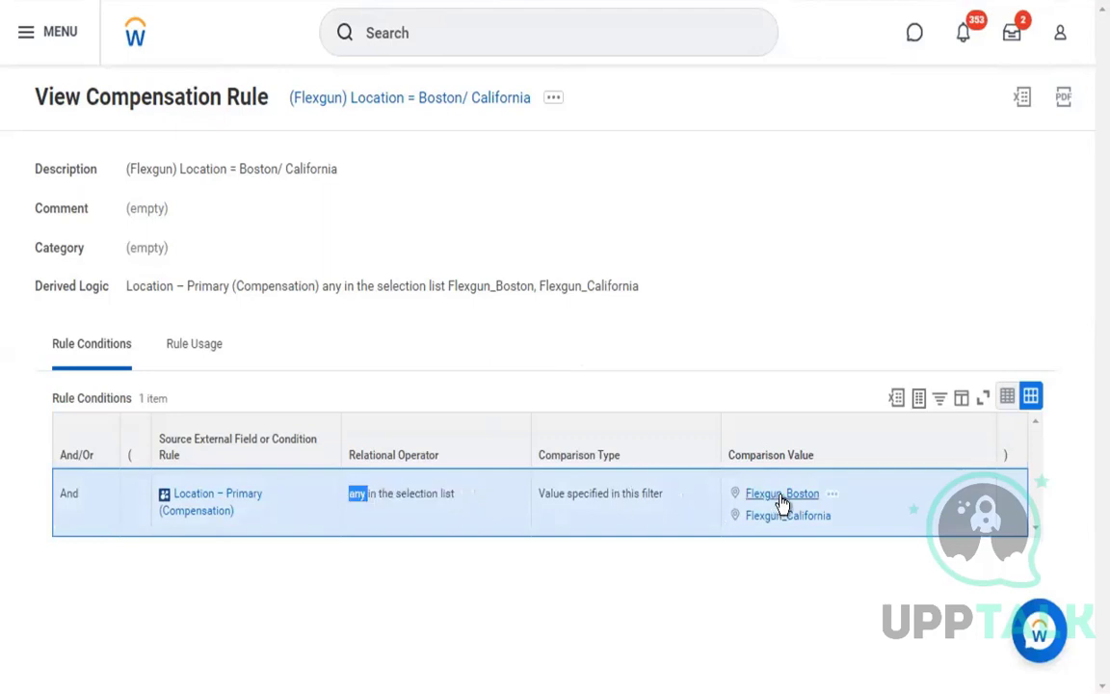
Step: Review the report field details of Location – Primary (Compensation) in the rule condition and close them
left_click(798, 297)
left_click(246, 518)
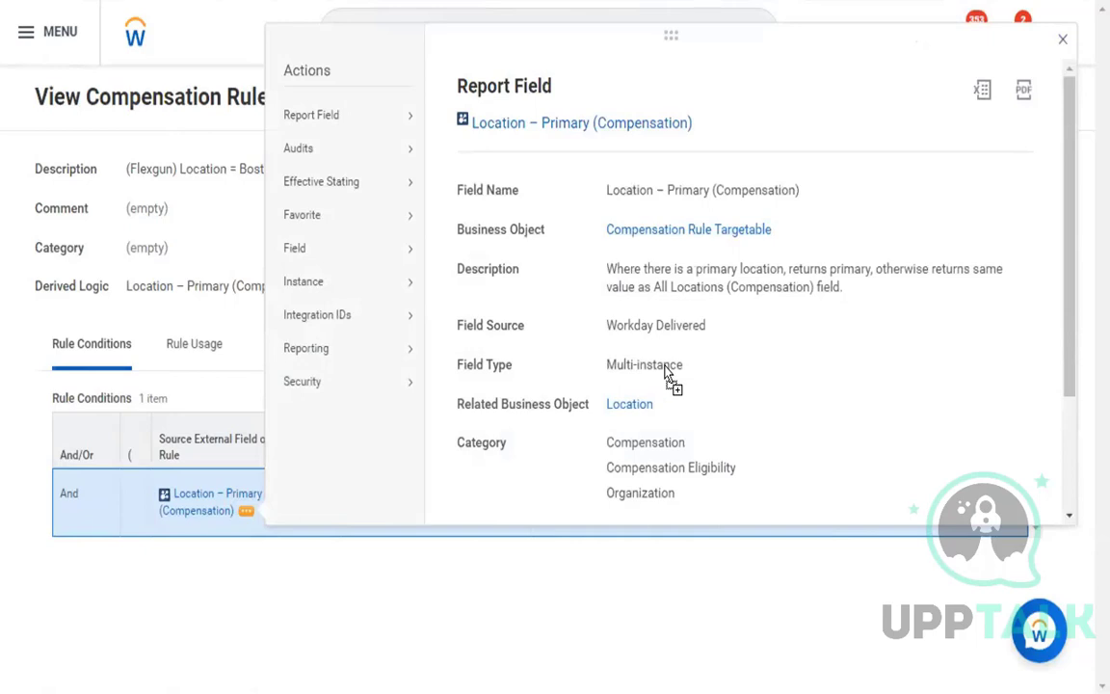
left_click(1063, 41)
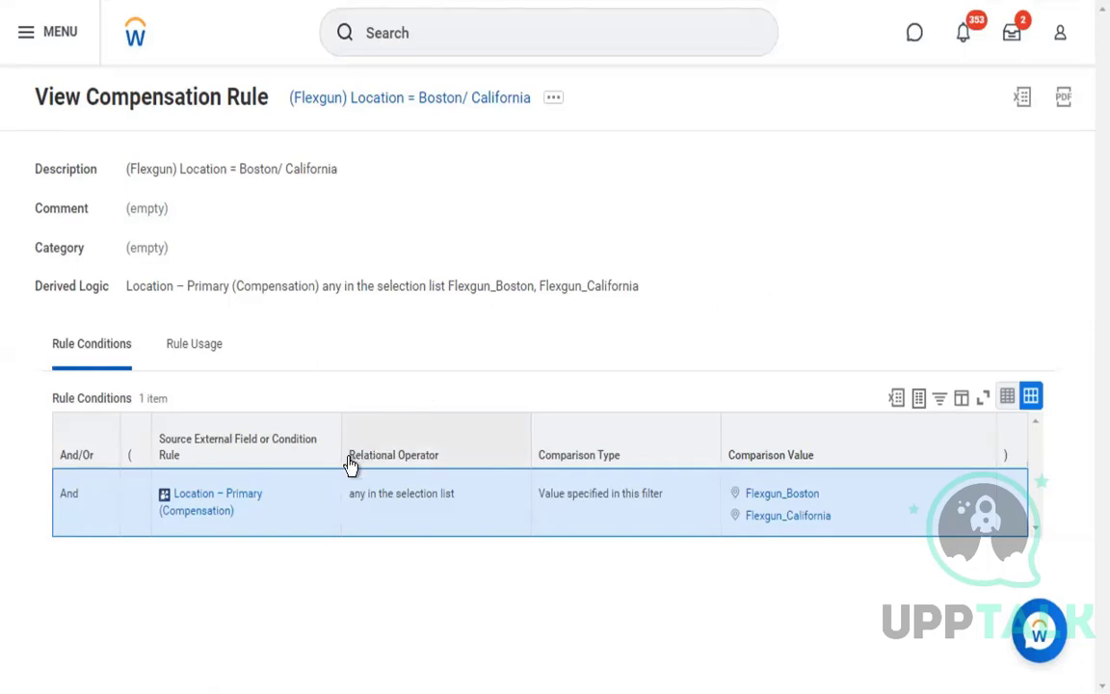
Step: Highlight the Relational Operator column heading and the "any in the selection list" value beneath it, dismissing any column filter
double_click(454, 457)
left_click(646, 300)
left_click_drag(352, 460, 453, 464)
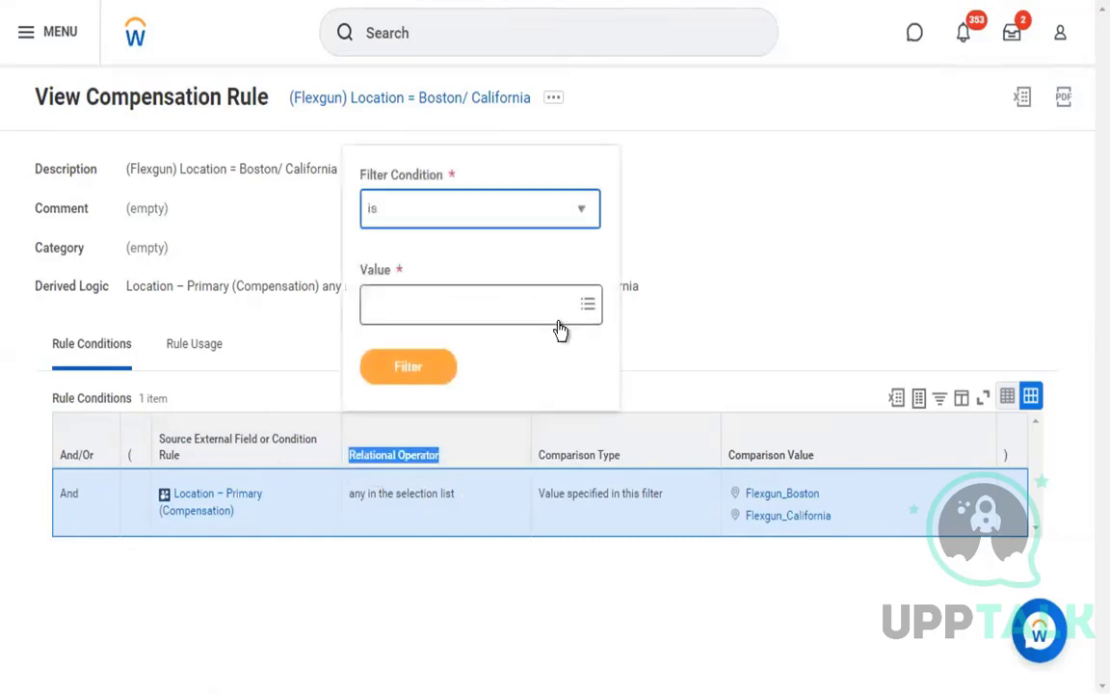
left_click(557, 322)
left_click(723, 292)
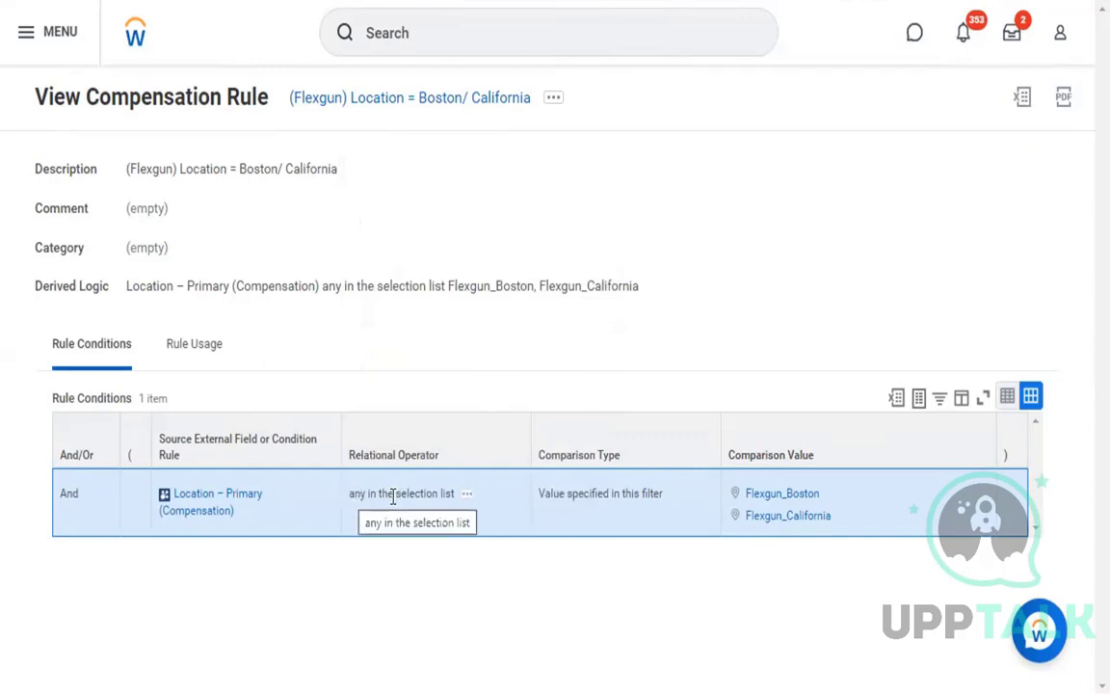
left_click_drag(349, 493, 456, 498)
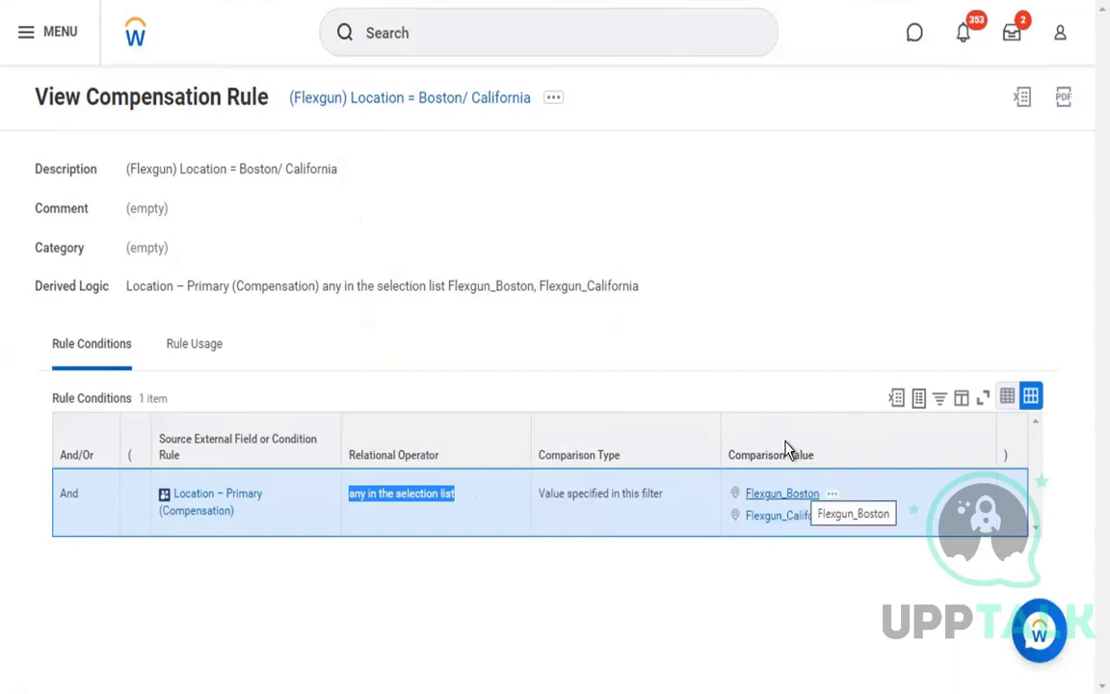
Step: Highlight the Minimum and Segment 5 Top pay range headings in the grade profiles table, dismissing the column filters
left_click(761, 275)
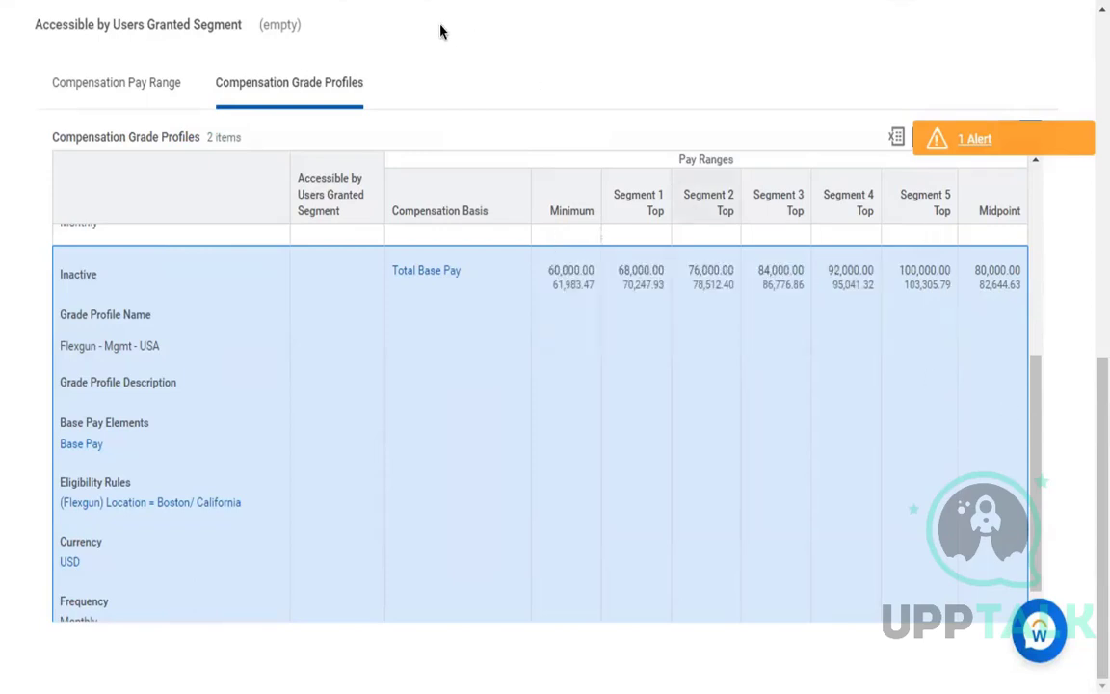
left_click_drag(550, 215, 592, 218)
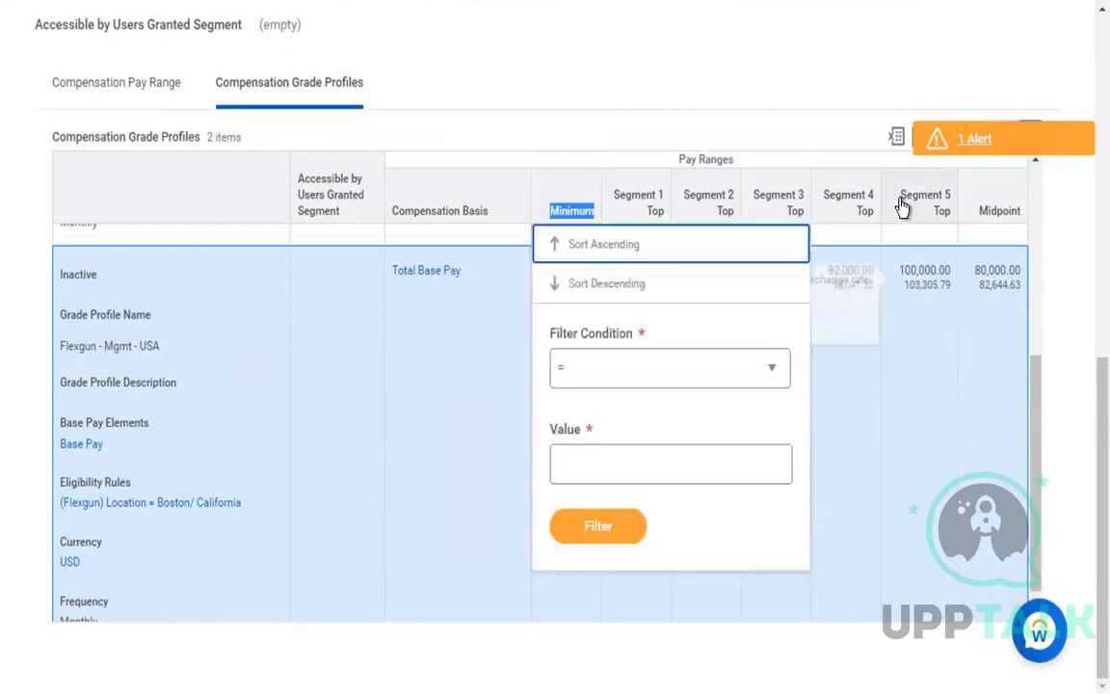
left_click_drag(903, 209, 950, 216)
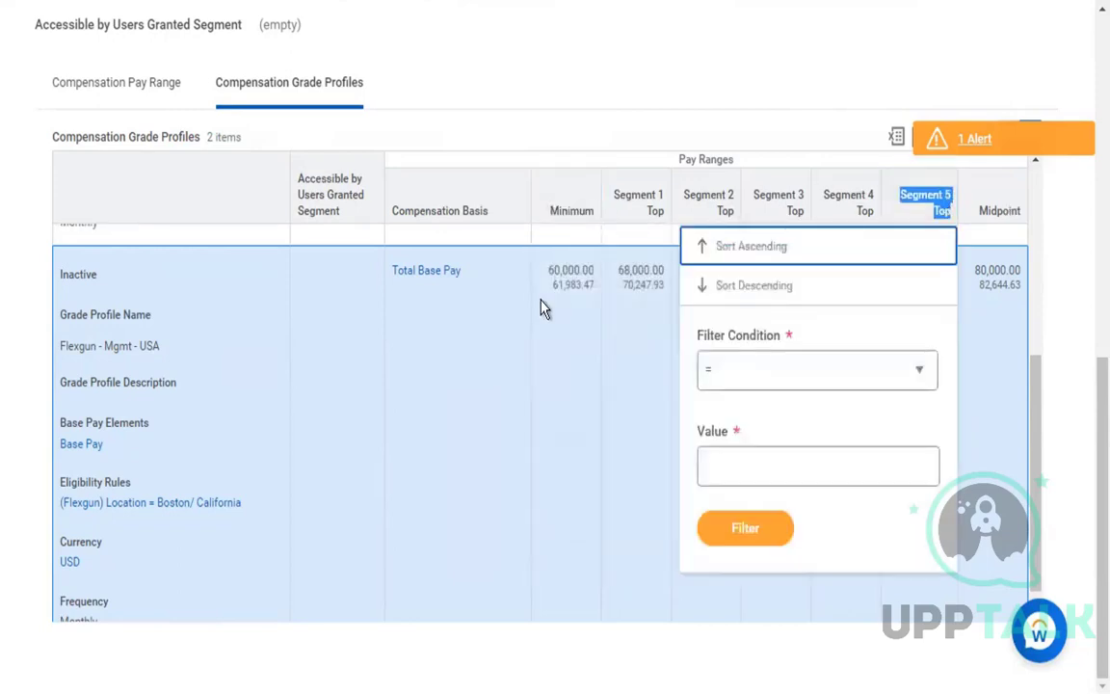
left_click(568, 466)
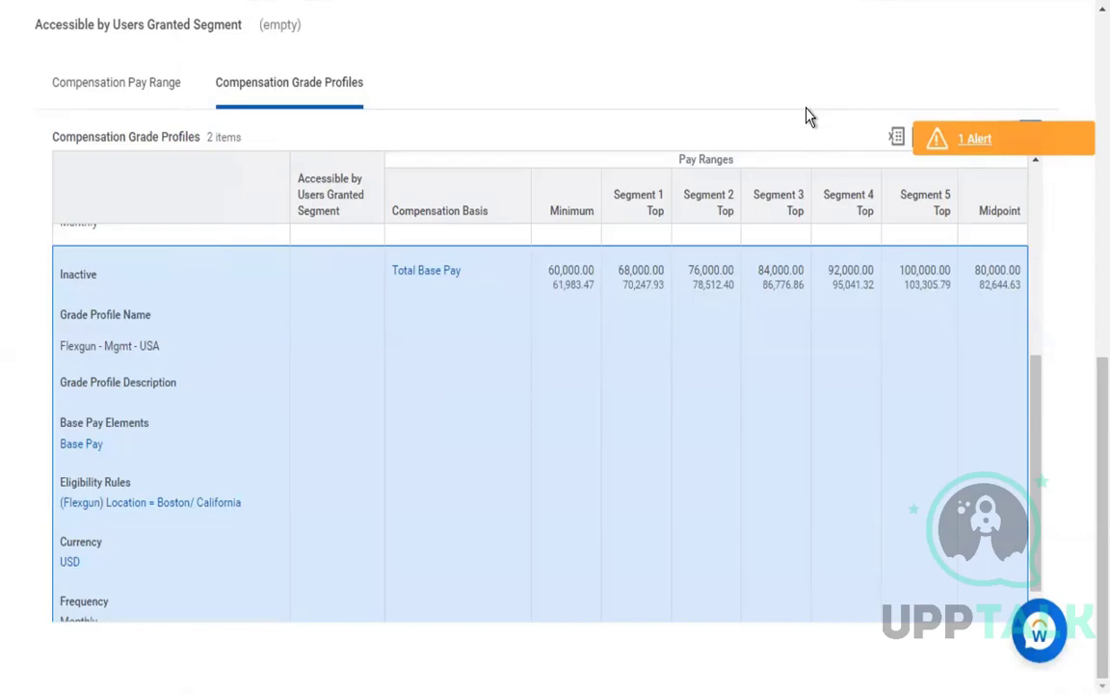
Step: Switch to the Compensation Package spreadsheet in Google Sheets and highlight the grade profile table and the compensation plan table
key("alt+Tab")
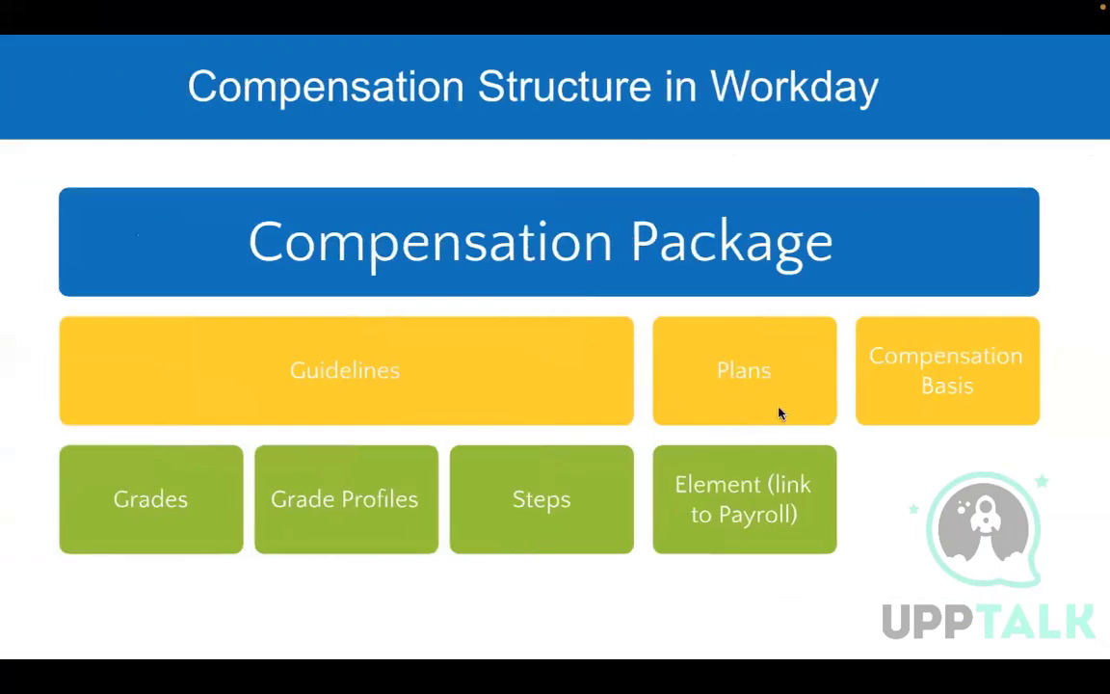
key("Escape")
key("super+Tab")
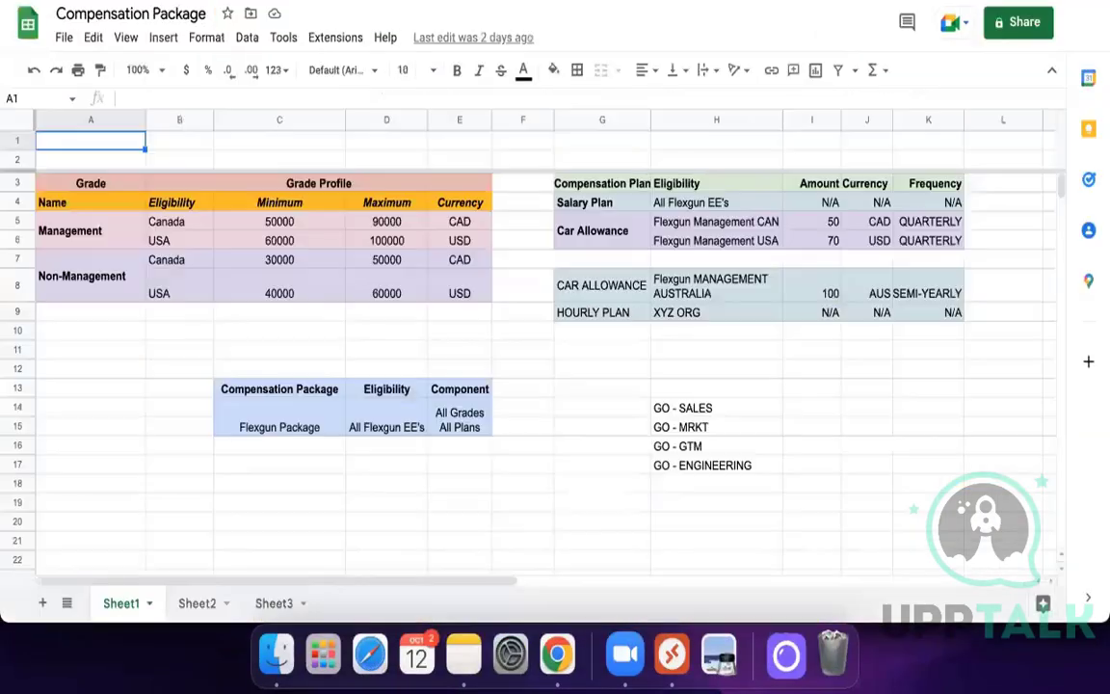
left_click(523, 261)
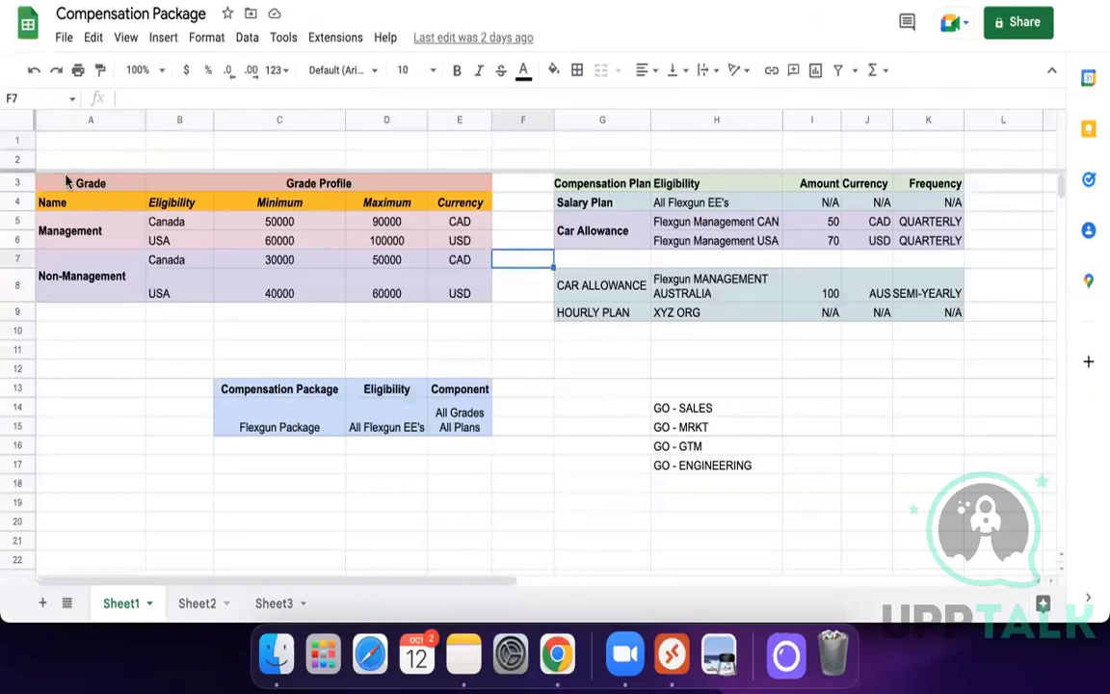
left_click_drag(55, 145, 451, 307)
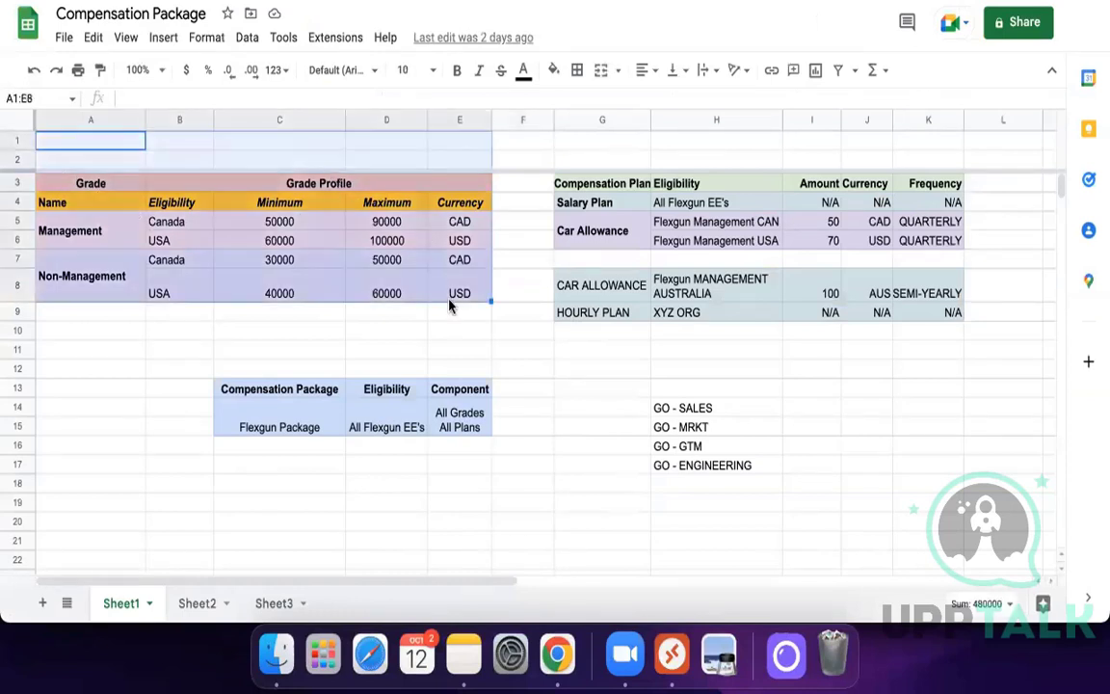
left_click(525, 289)
left_click_drag(540, 154, 952, 243)
left_click(996, 225)
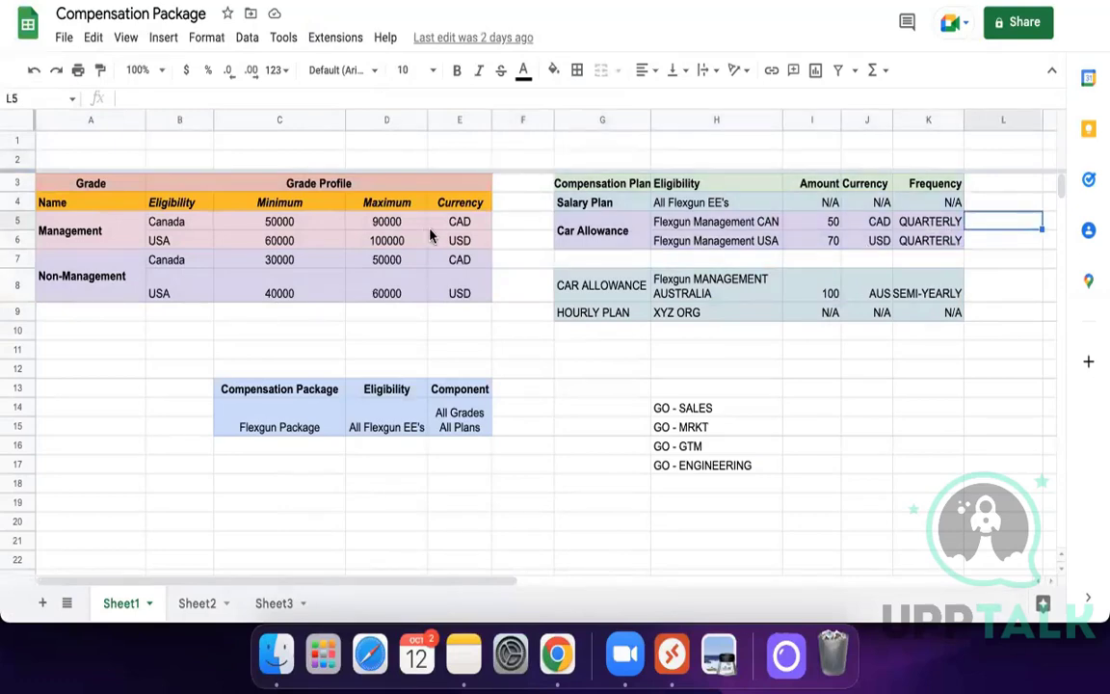
Step: Point out the Compensation Plan heading and Salary Plan cell, relating them to the grade profiles' minimum and maximum amounts
left_click(625, 186)
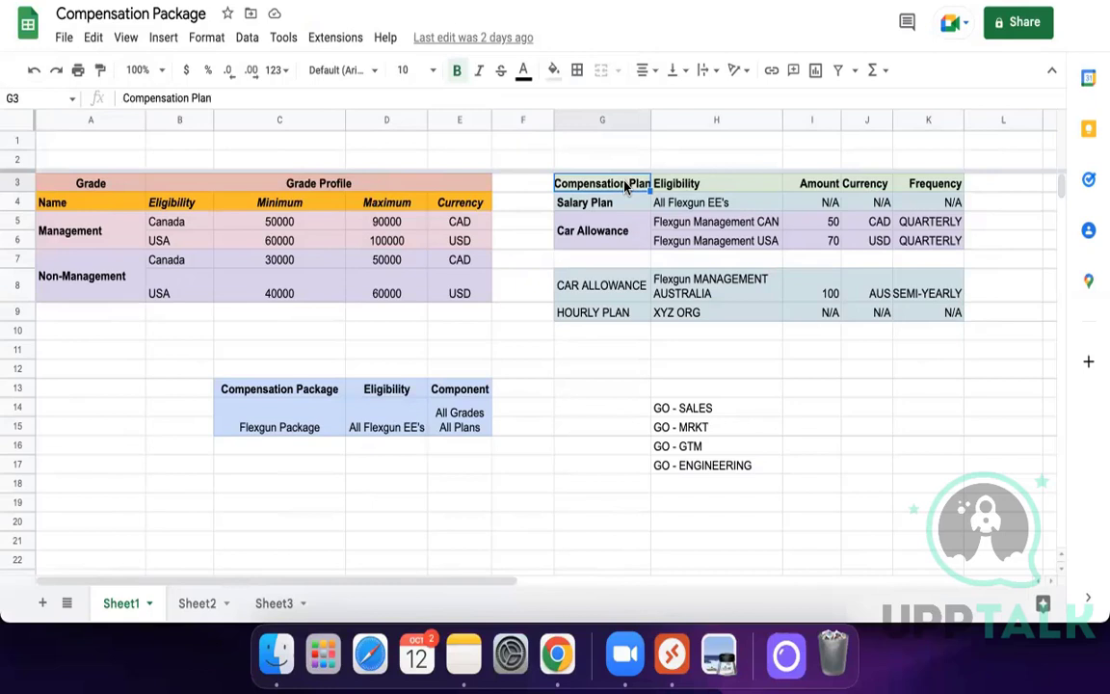
left_click(613, 204)
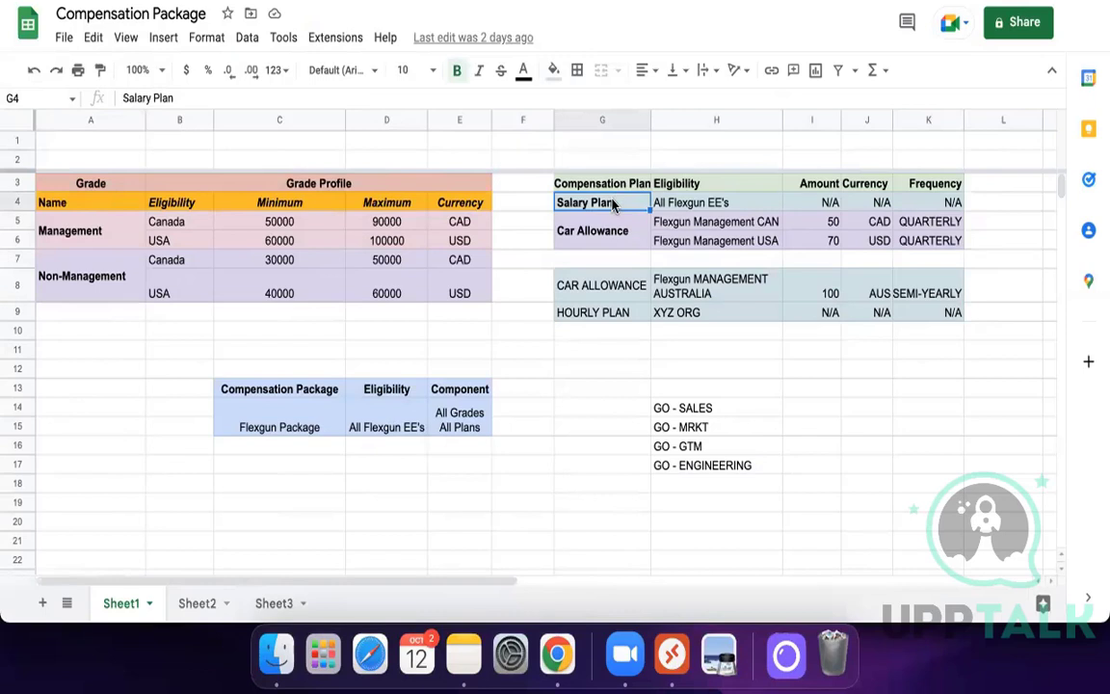
left_click(289, 223)
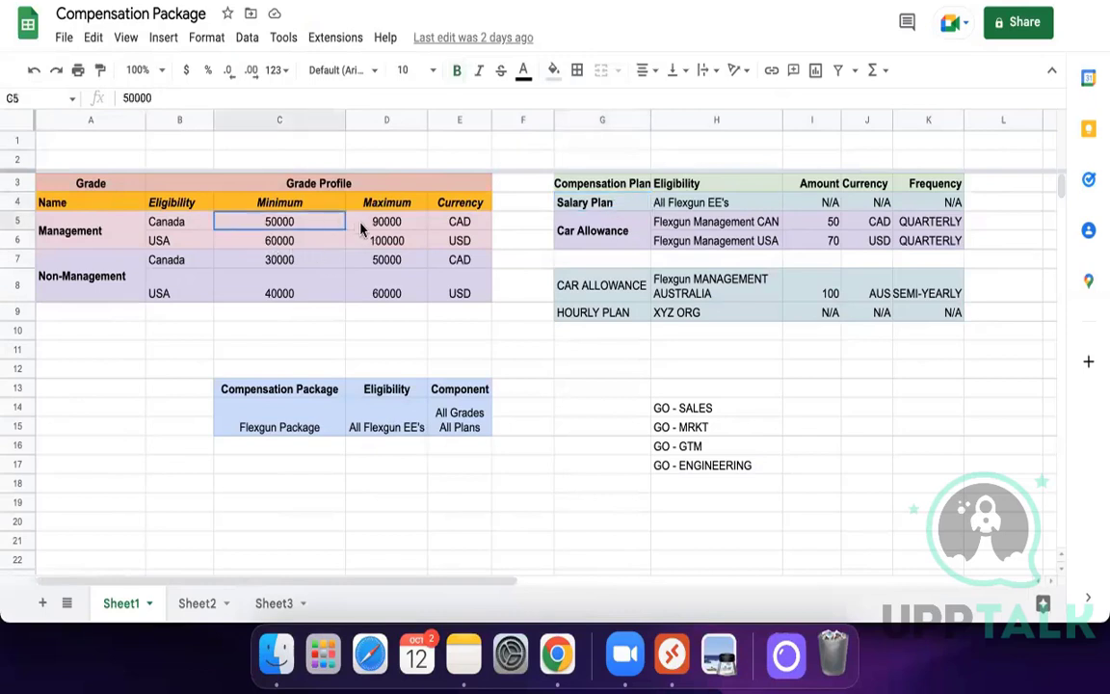
left_click_drag(362, 228, 404, 308)
Step: Highlight Car Allowance and its Flexgun Management CAN and USA eligibility, then return to the Compensation Plan heading and Salary Plan cell
left_click(613, 240)
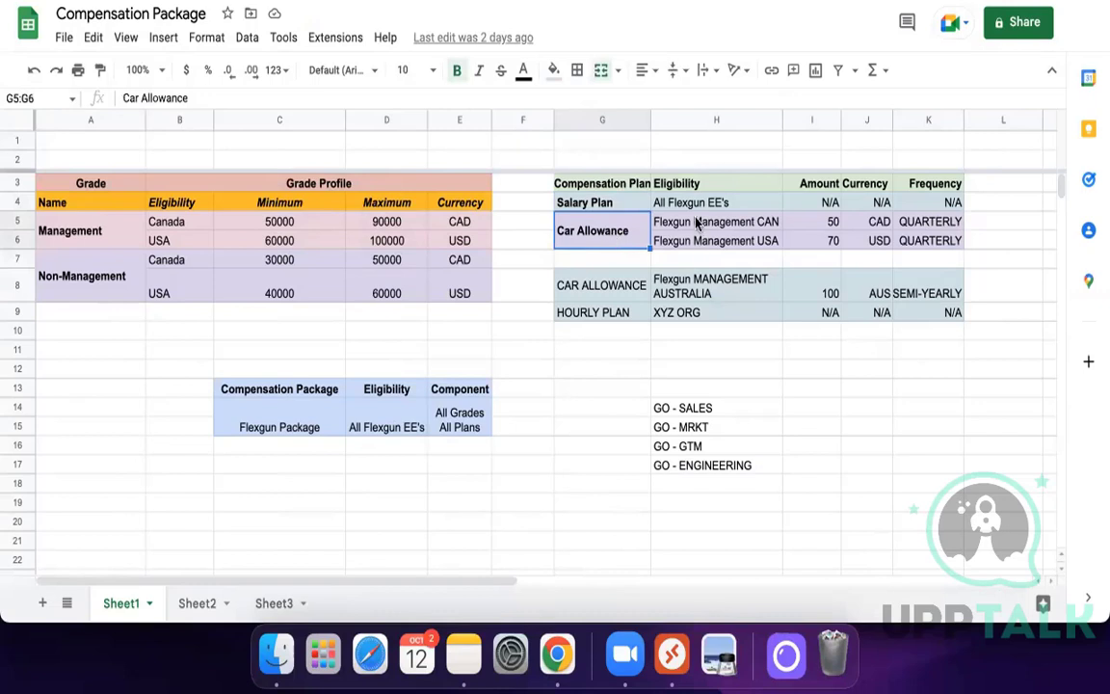
left_click_drag(696, 223, 730, 249)
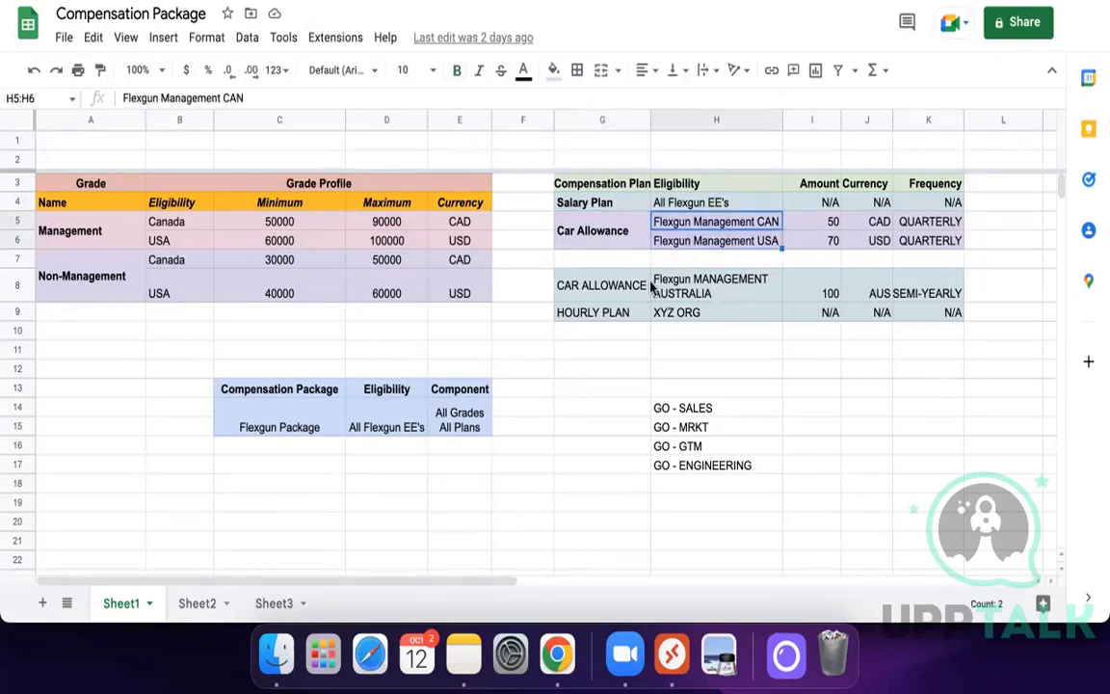
left_click(594, 185)
left_click(595, 202)
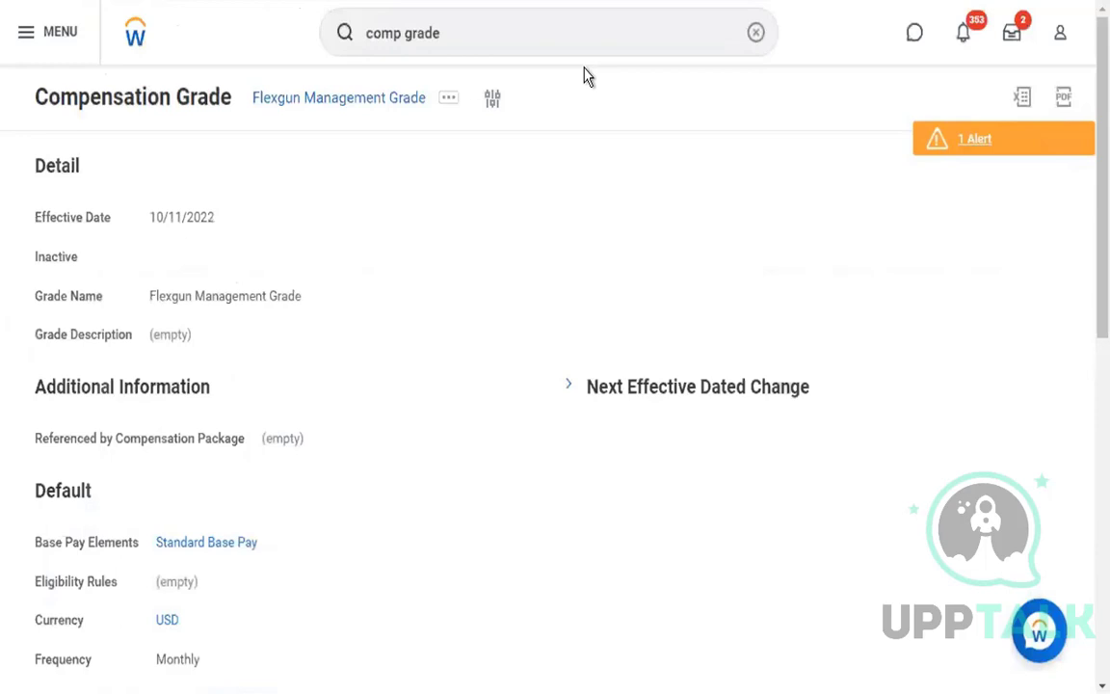
Step: Switch back to Workday, search for "create salary pla" and open the Create Salary Plan task
left_click(499, 49)
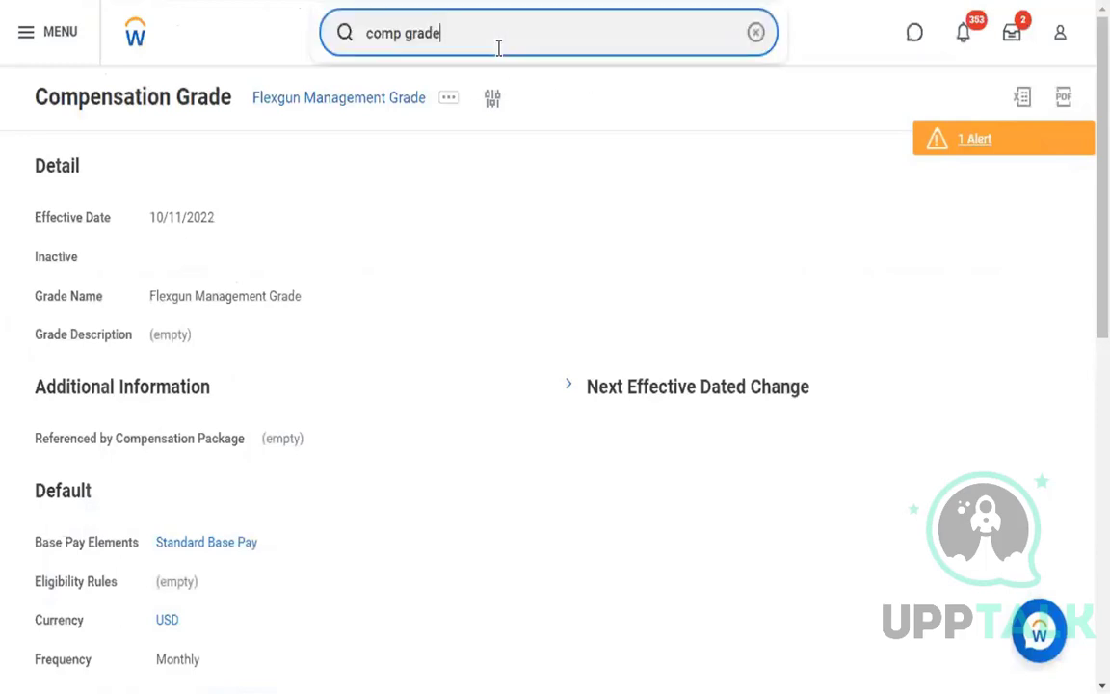
triple_click(528, 38)
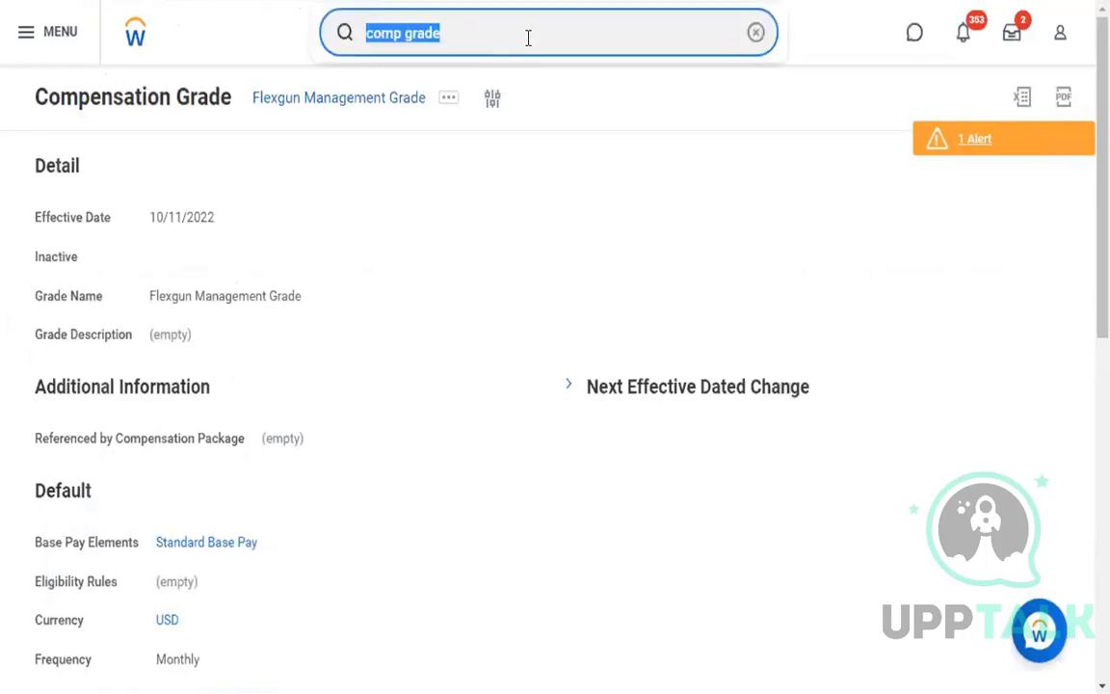
type("create sala")
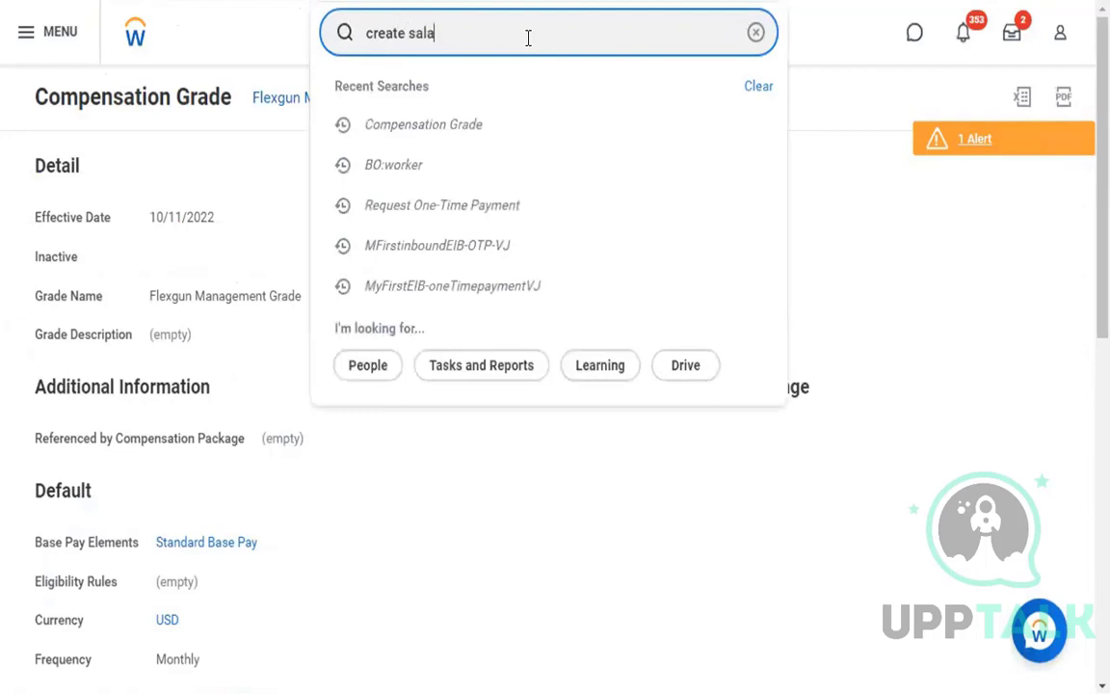
type("ry pla")
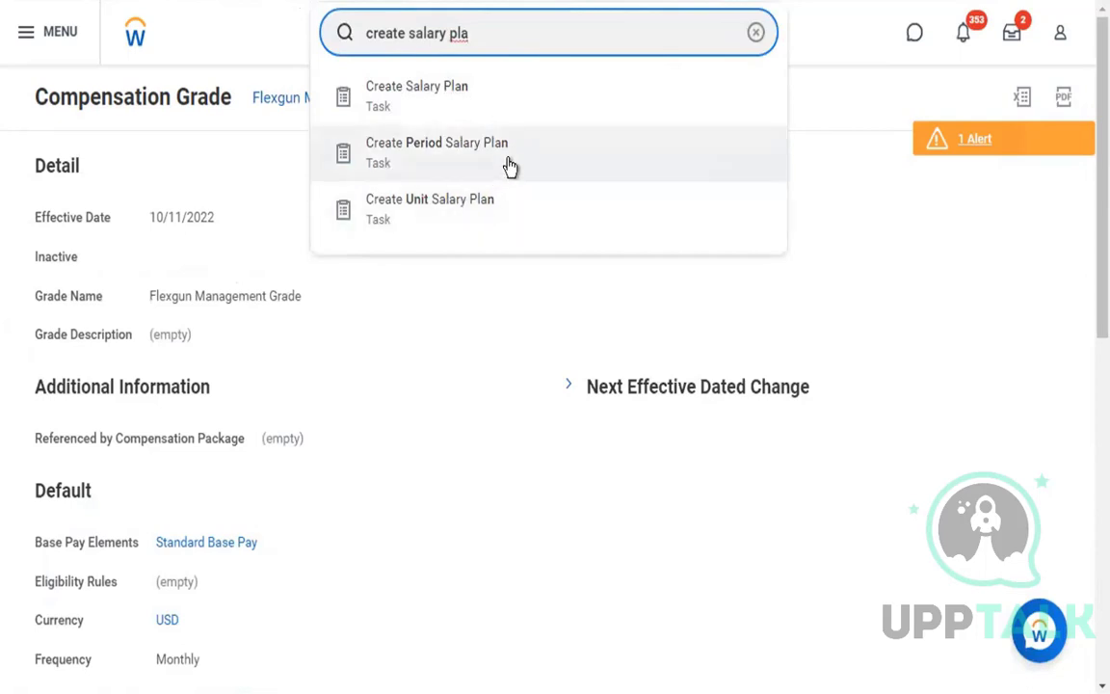
left_click(479, 103)
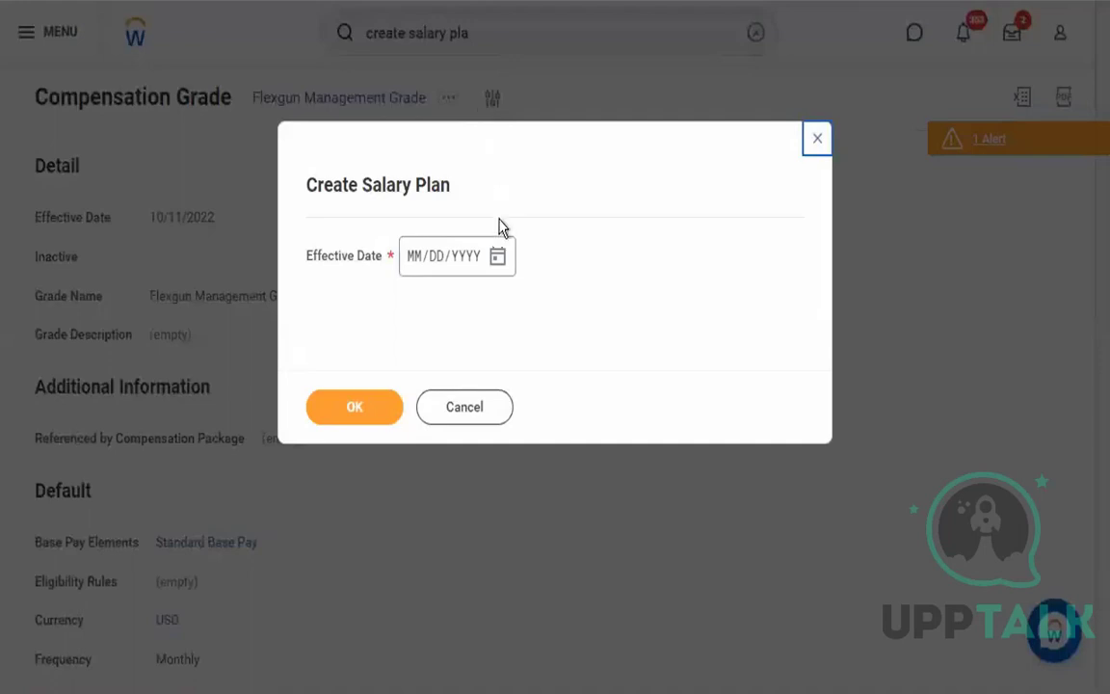
Step: Set the salary plan's effective date to 09/01/2022 and continue to the plan details form
left_click(498, 258)
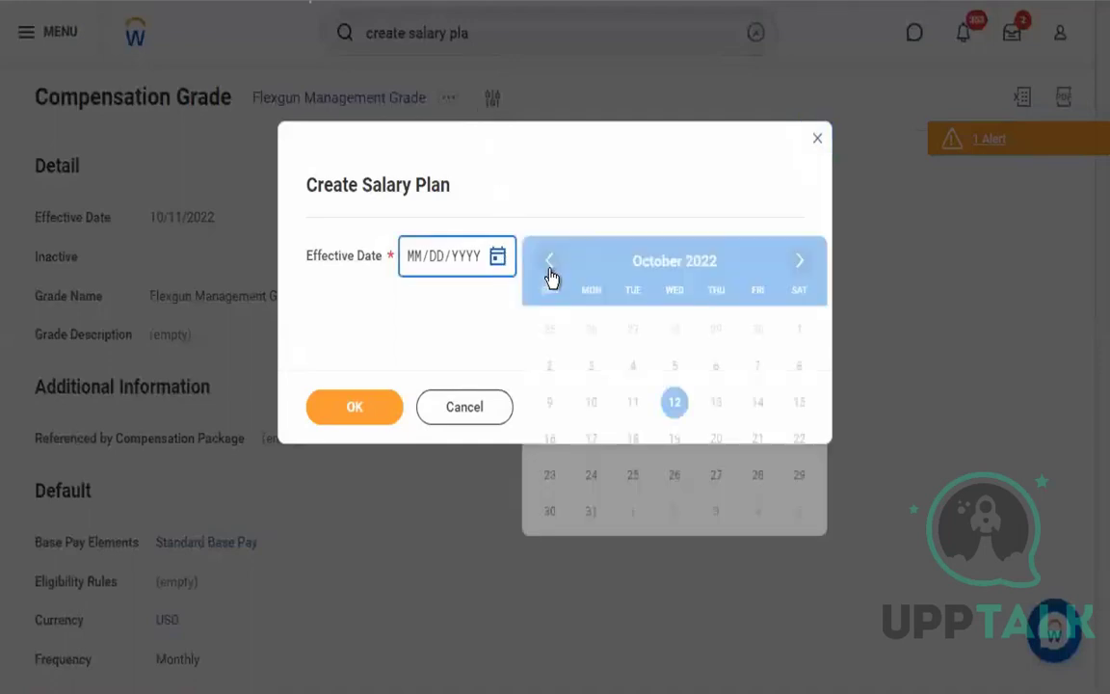
left_click(550, 260)
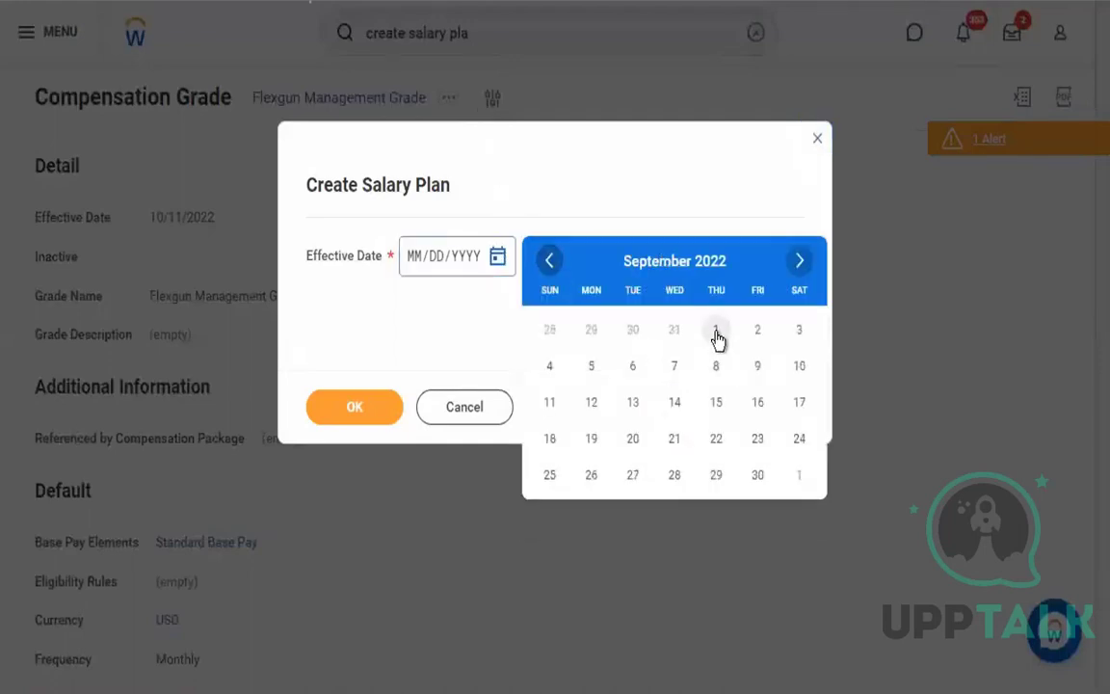
left_click(716, 330)
left_click(384, 419)
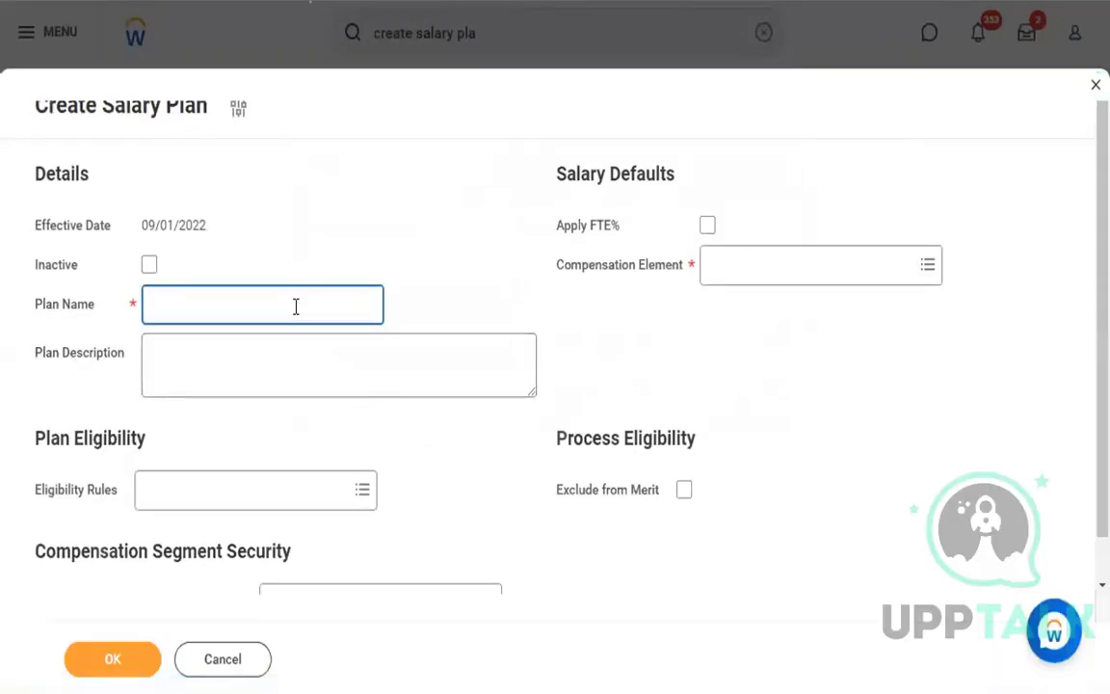
Step: Name the salary plan "Flexgun - Salary Plan"
type("Flexgun - Salary Plan")
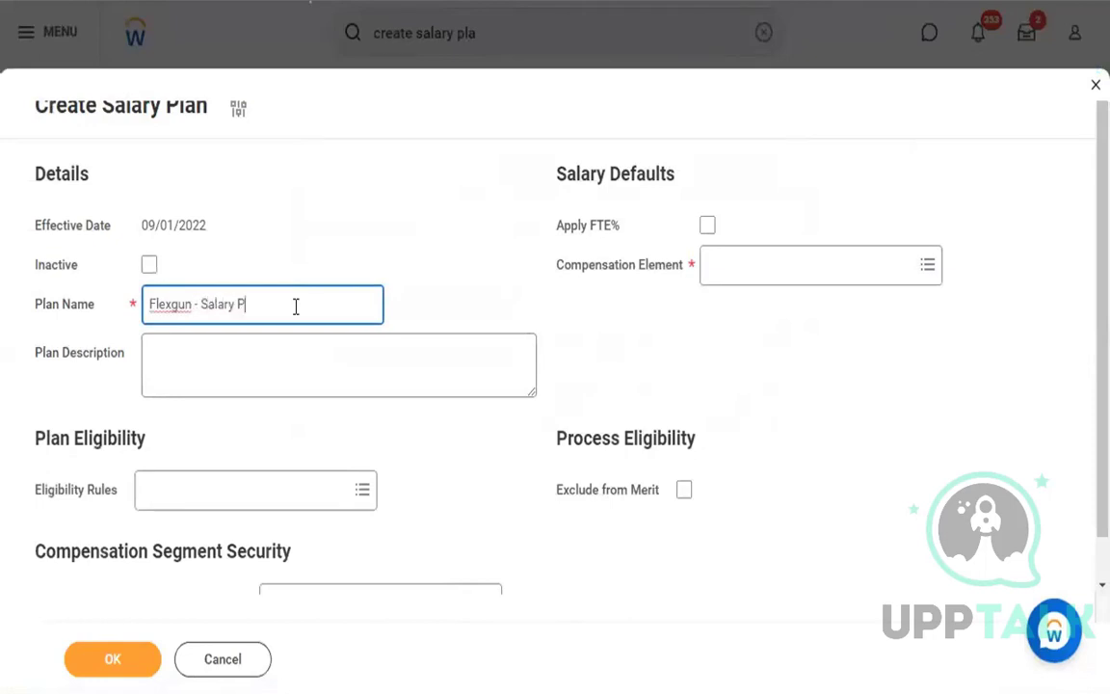
key("BackSpace")
type("n")
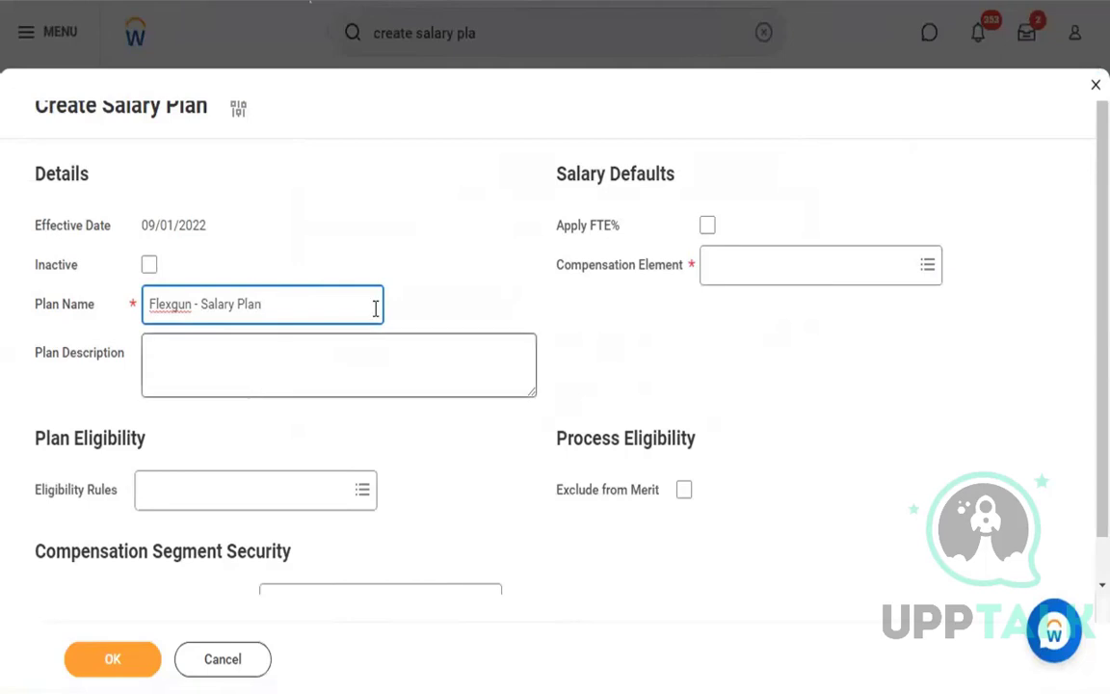
Step: Highlight the Compensation Segment Security section and the Salary Defaults heading of the salary plan form, clearing each selection
scroll(376, 310, "down", 2)
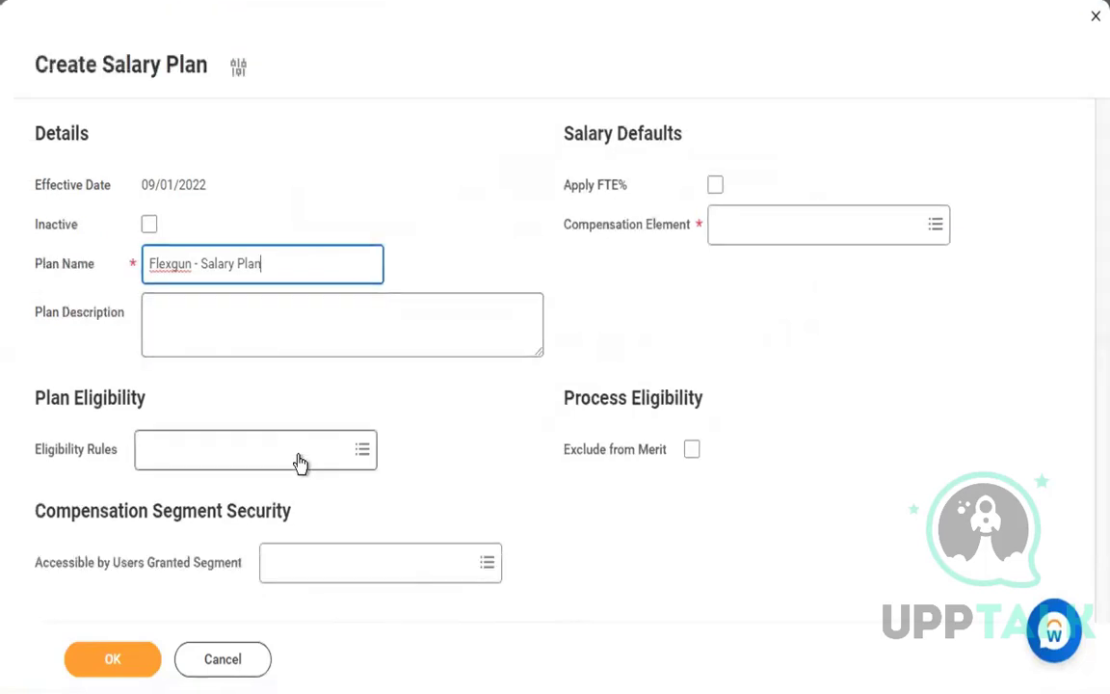
left_click_drag(32, 516, 646, 513)
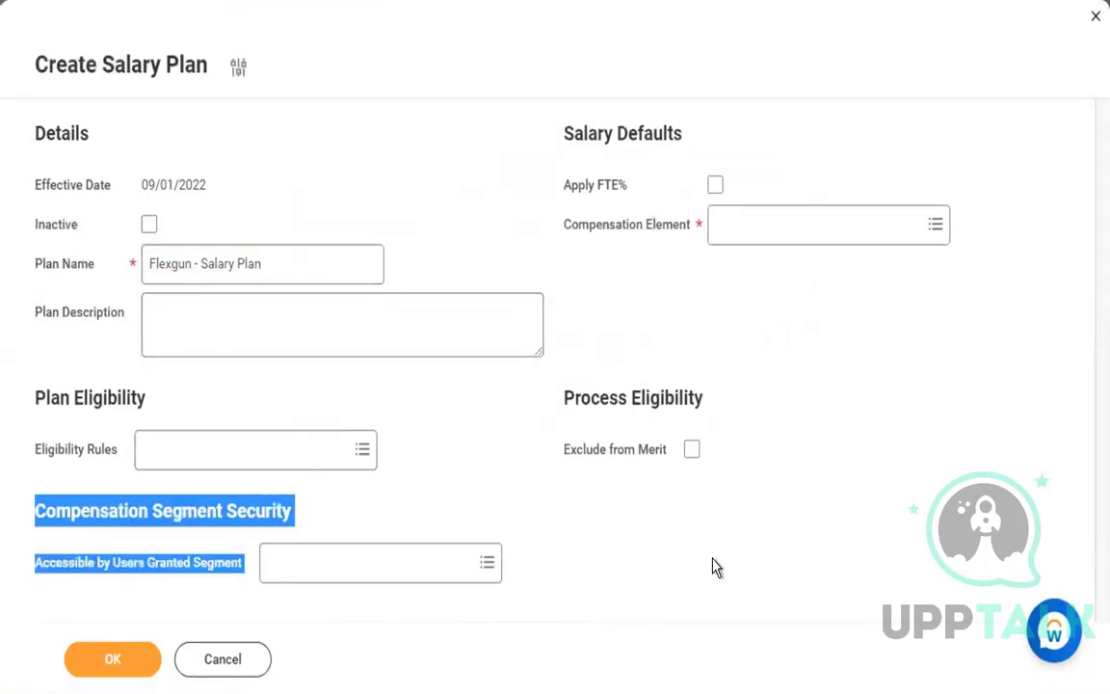
left_click(646, 513)
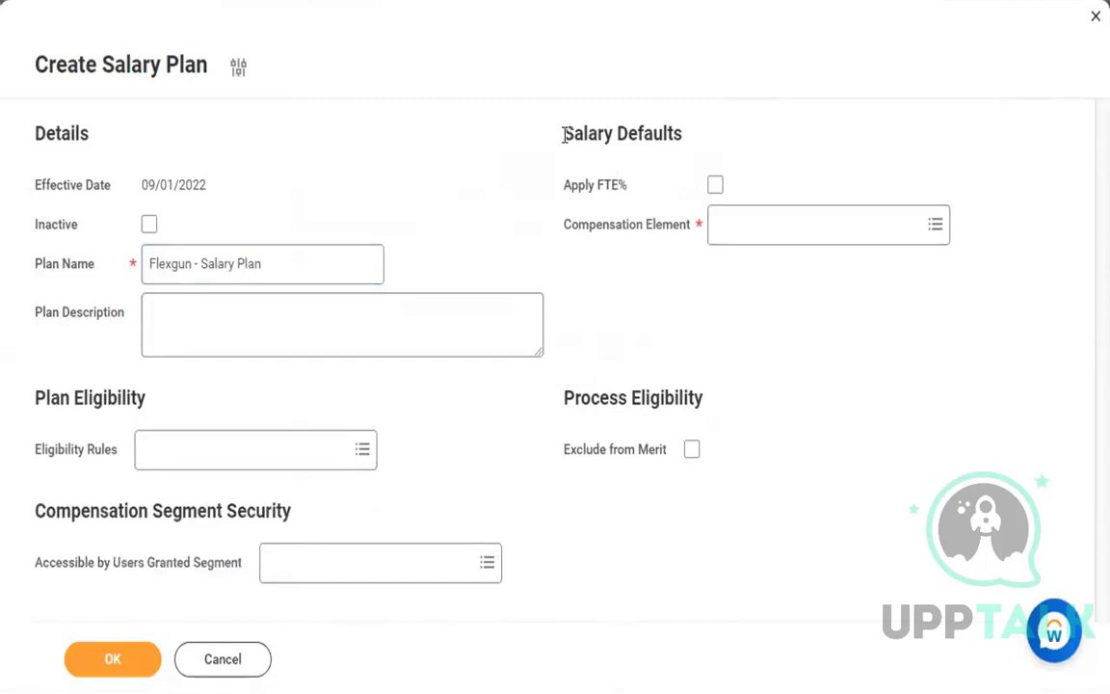
left_click_drag(569, 135, 729, 141)
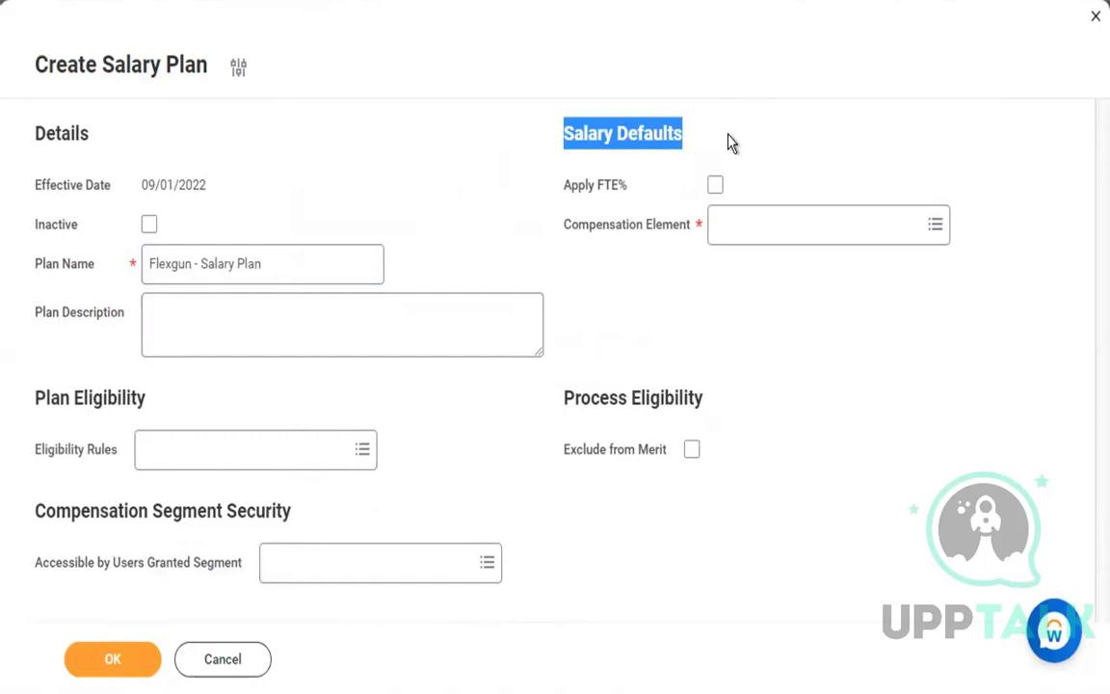
left_click(729, 142)
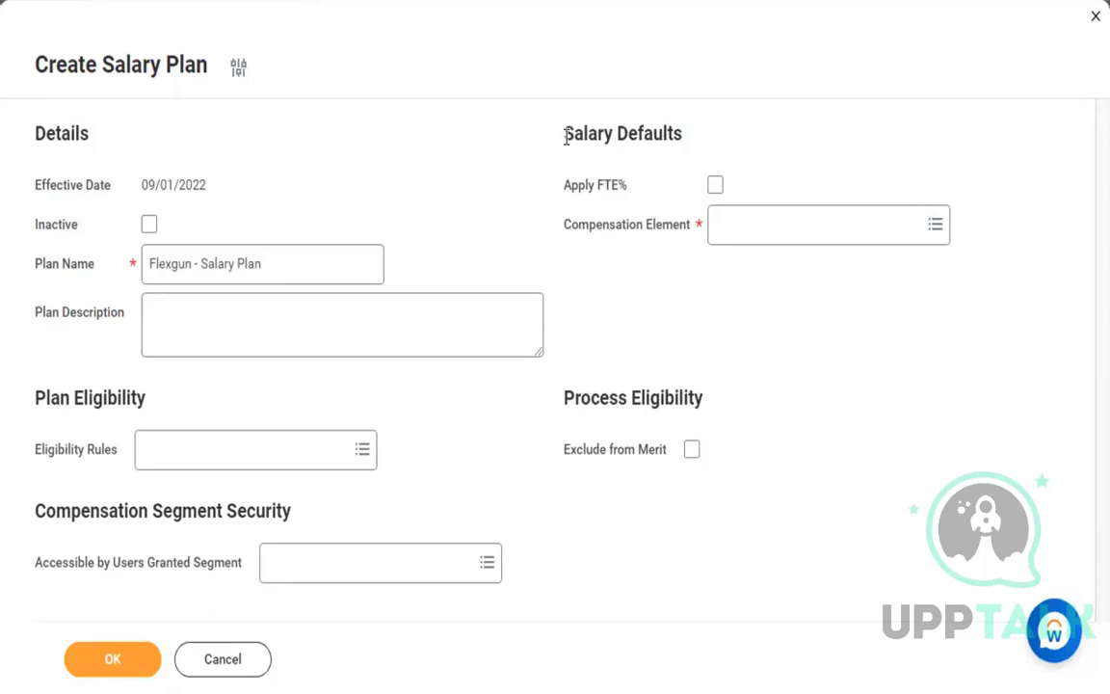
triple_click(732, 142)
left_click(732, 143)
Step: Highlight the Apply FTE% label under Salary Defaults and enable that option for the salary plan
left_click_drag(567, 190, 652, 191)
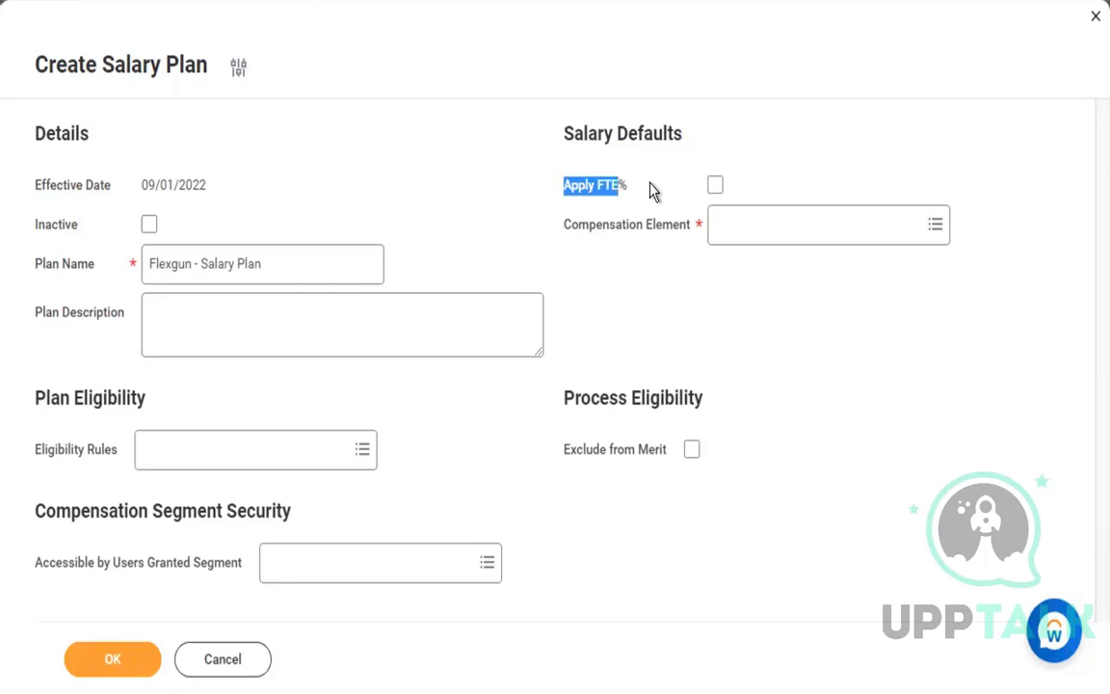
left_click(715, 185)
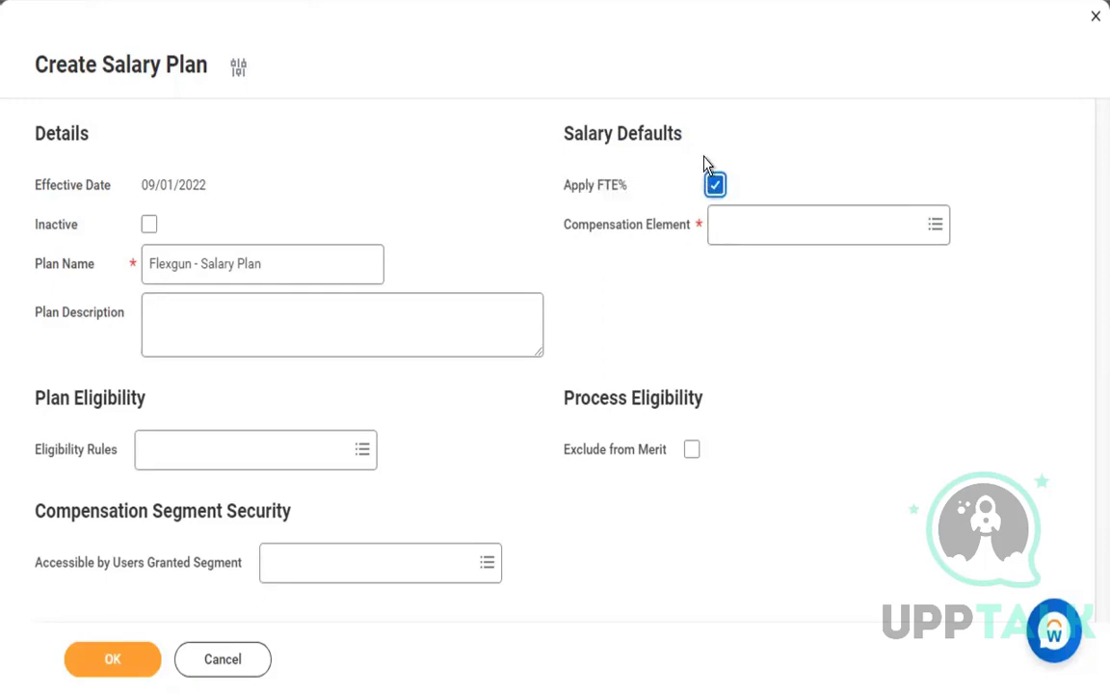
Step: Switch to the Compensation Package spreadsheet and point out the minimum and maximum pay of the Management grade for Canada
mouse_move(615, 198)
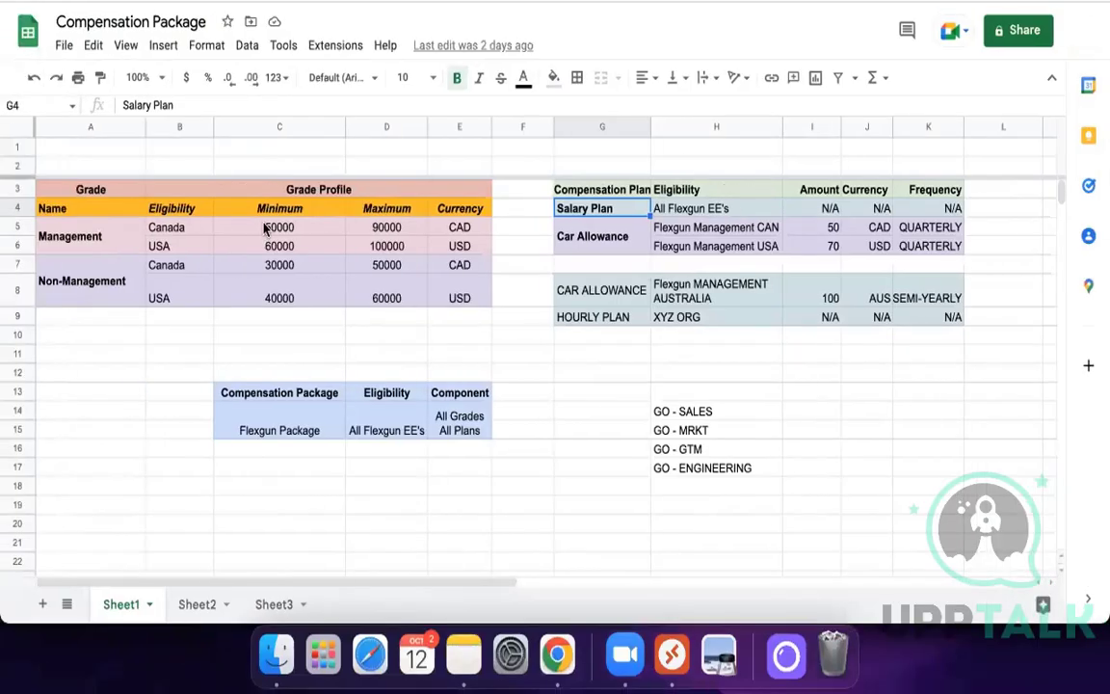
left_click(261, 229)
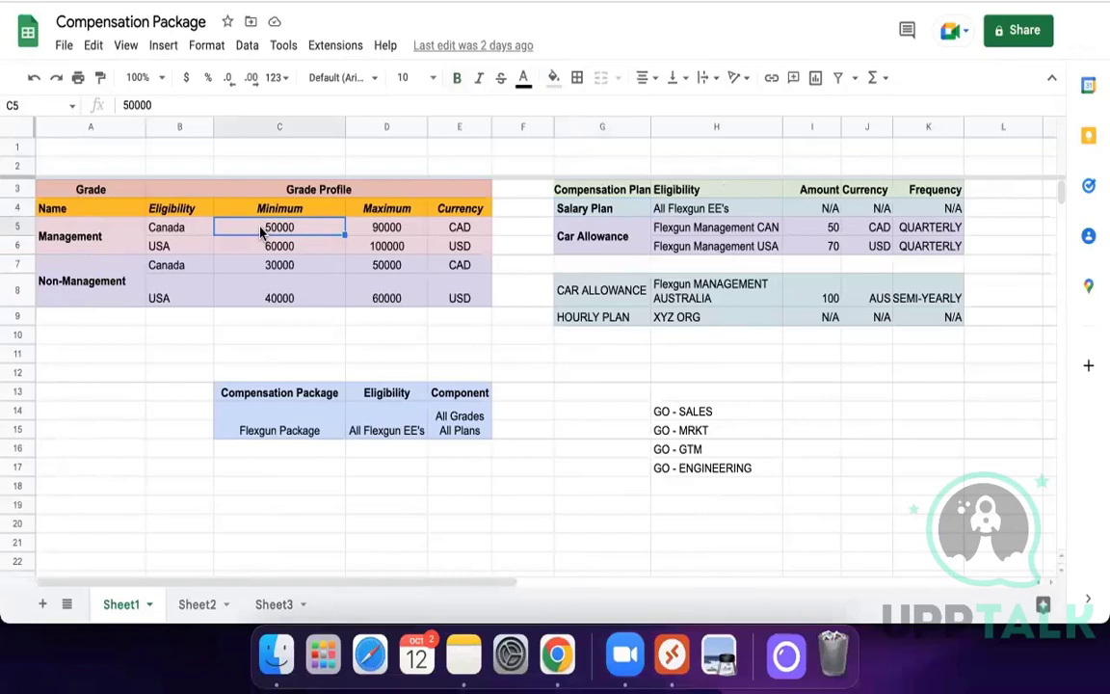
left_click(409, 227)
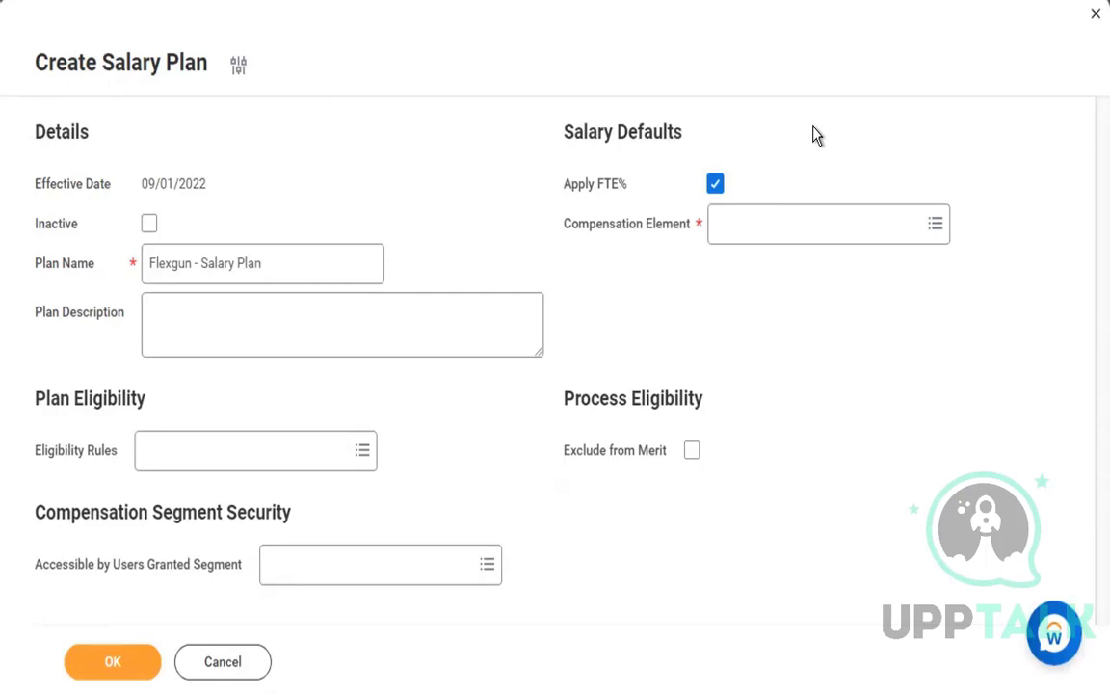
Step: Highlight the Compensation Element label, browse the available elements, and set Base Pay as the salary plan's compensation element
triple_click(654, 227)
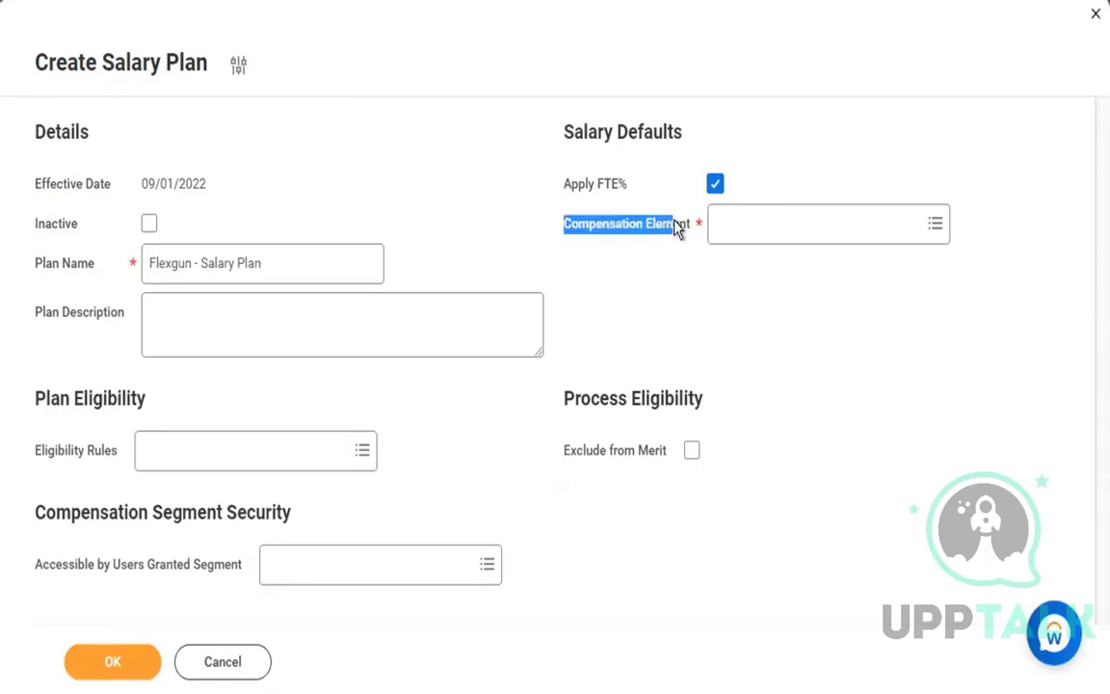
left_click(676, 239)
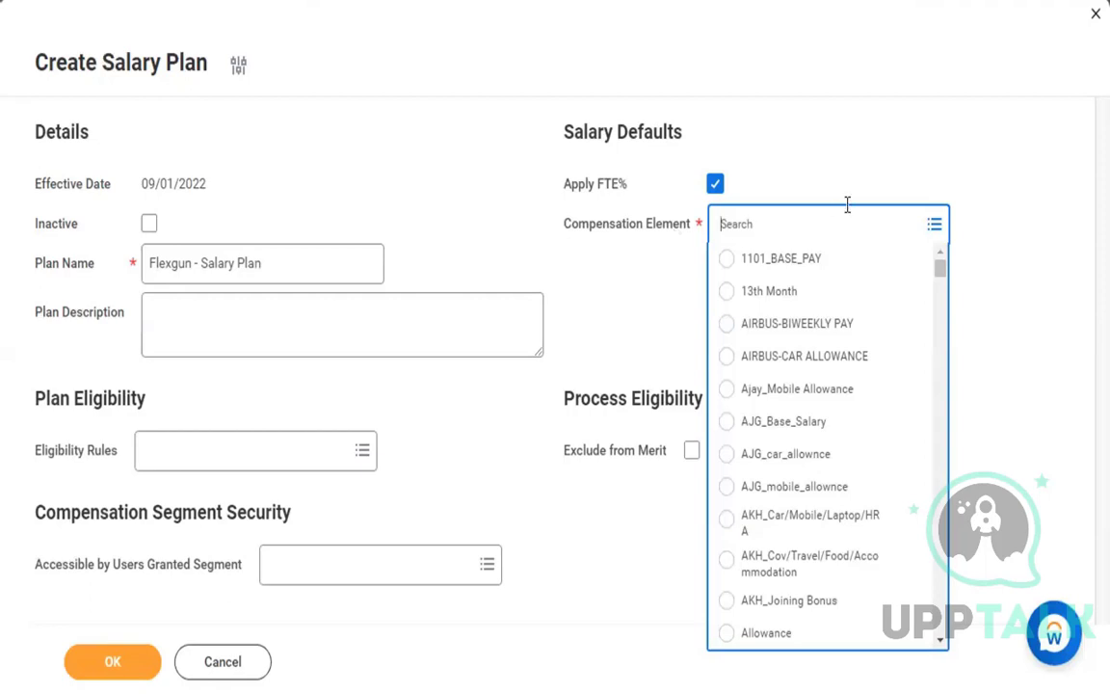
scroll(838, 354, "down", 1)
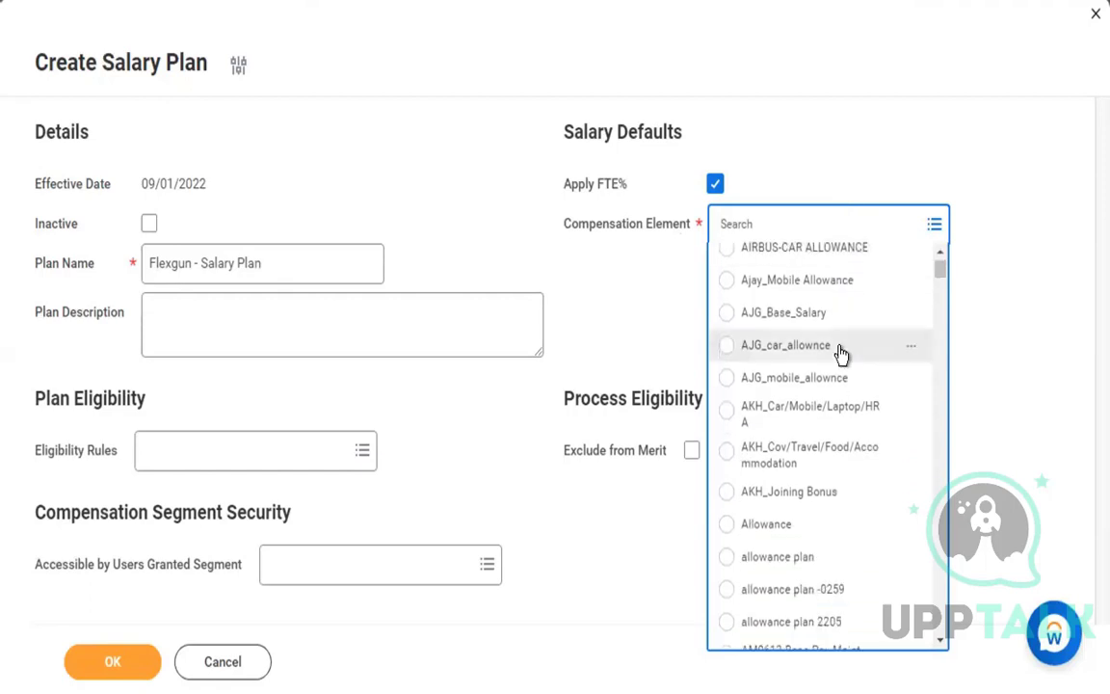
scroll(839, 354, "down", 2)
scroll(838, 354, "down", 3)
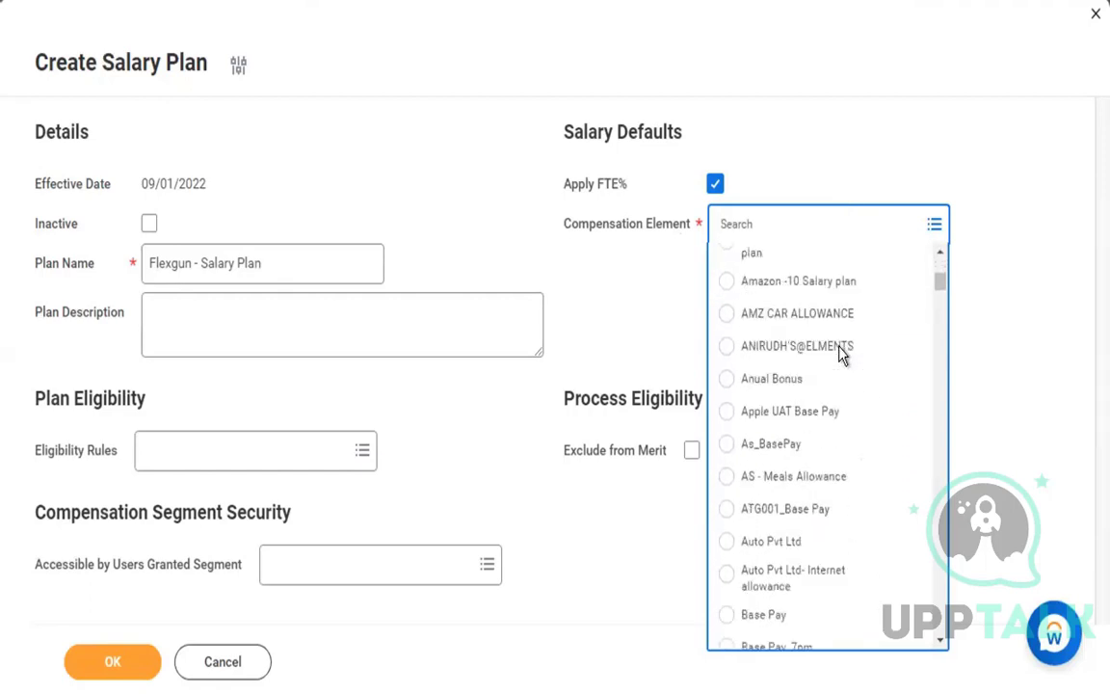
scroll(842, 511, "down", 3)
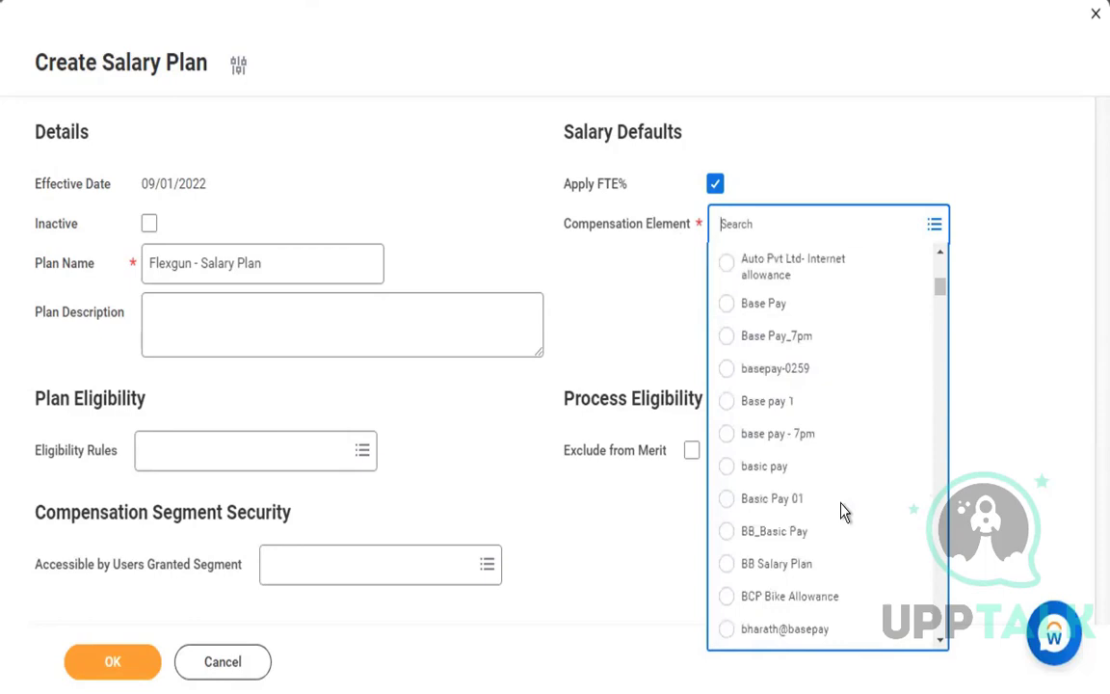
scroll(842, 511, "down", 3)
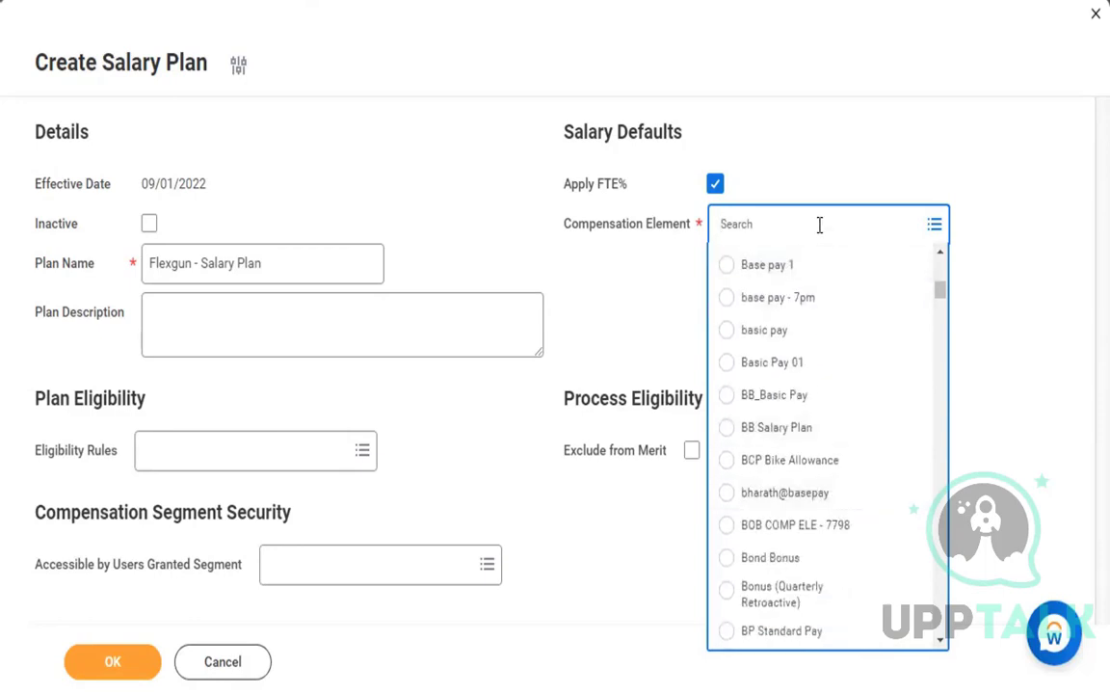
type("Base Pay")
key("Return")
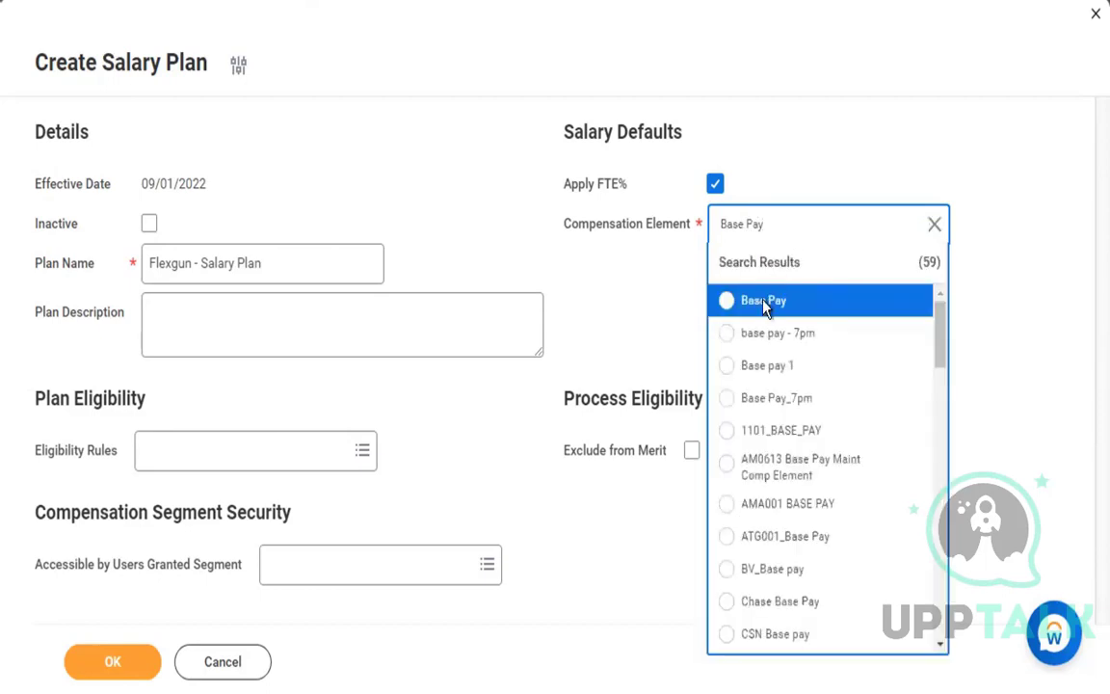
left_click(763, 304)
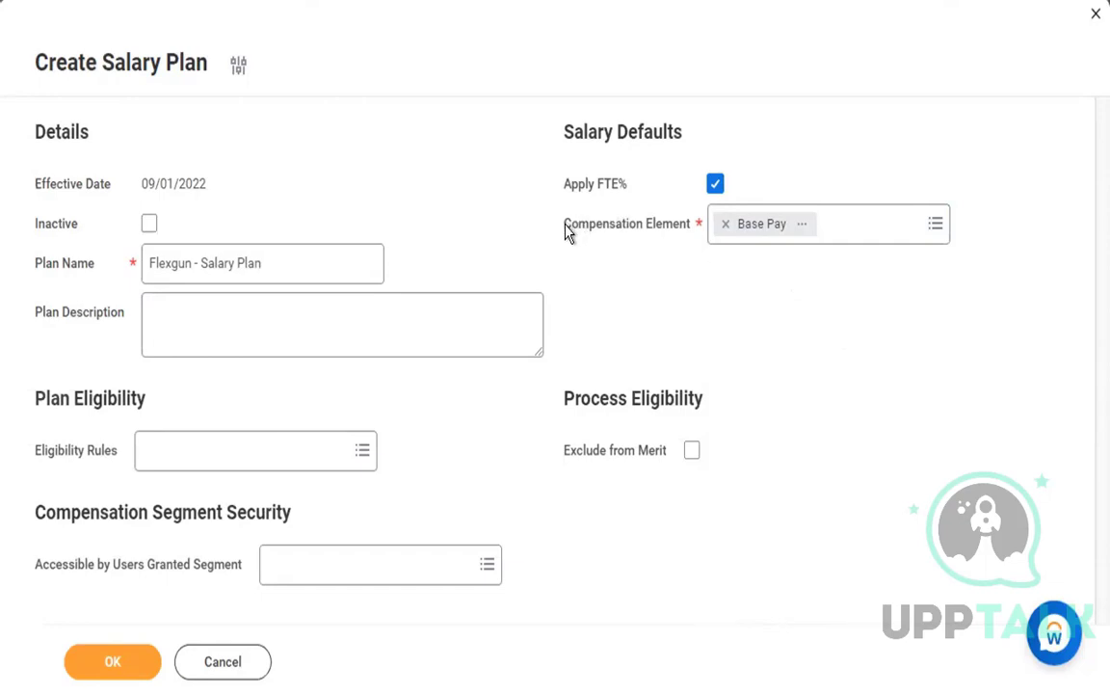
Step: Highlight the Compensation Element label and the Process Eligibility heading of the salary plan form, clearing each selection
left_click_drag(565, 227, 675, 242)
left_click(702, 334)
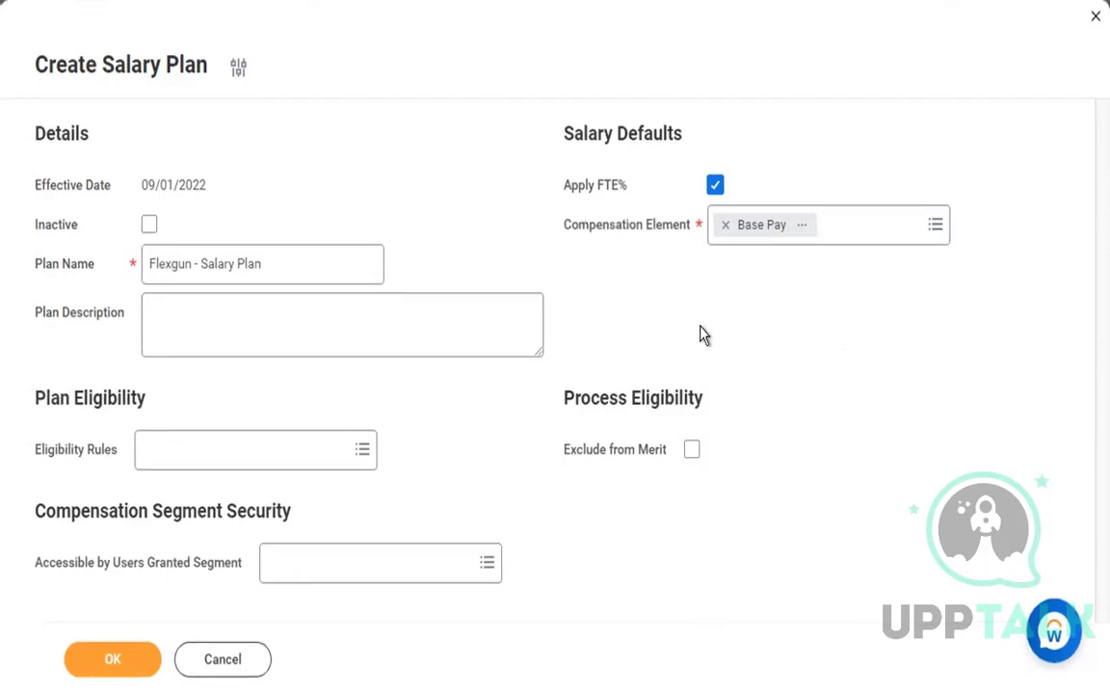
triple_click(672, 404)
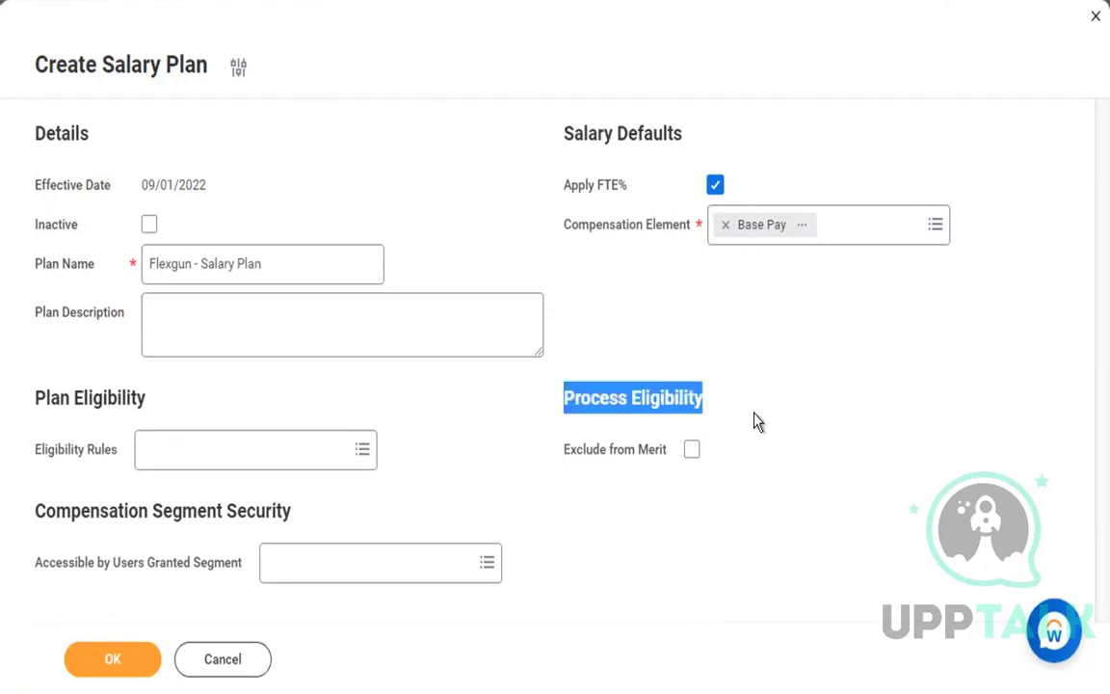
left_click(755, 421)
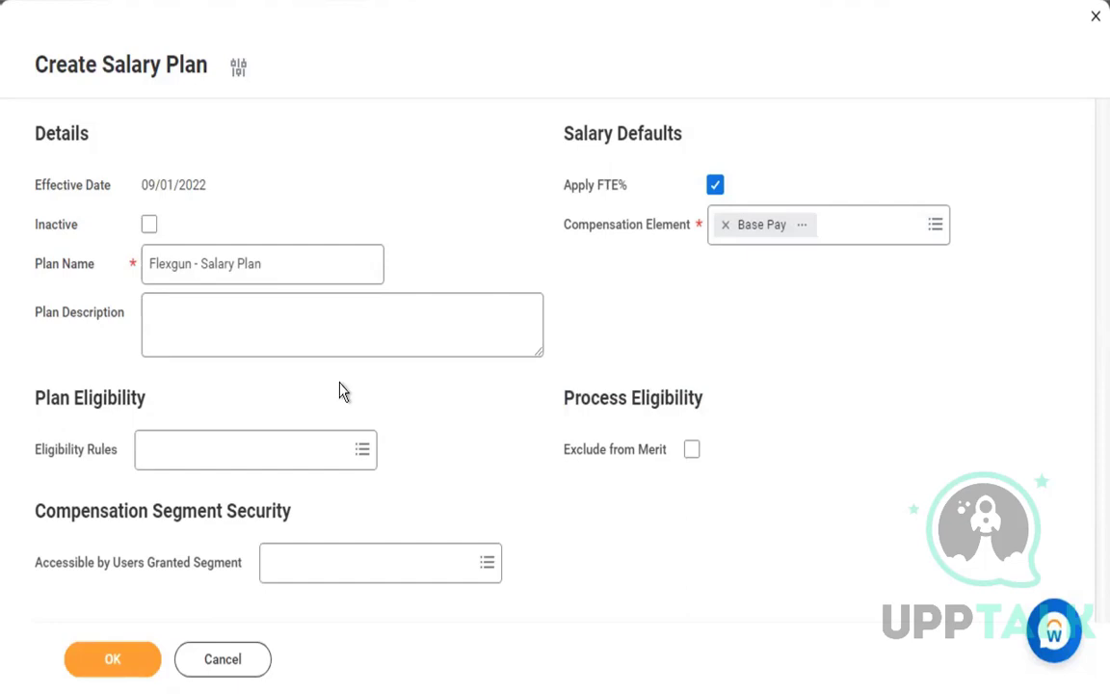
Step: Highlight the Plan Eligibility heading and Eligibility Rules label, and view the eligibility rule choices without selecting one
left_click_drag(37, 400, 185, 421)
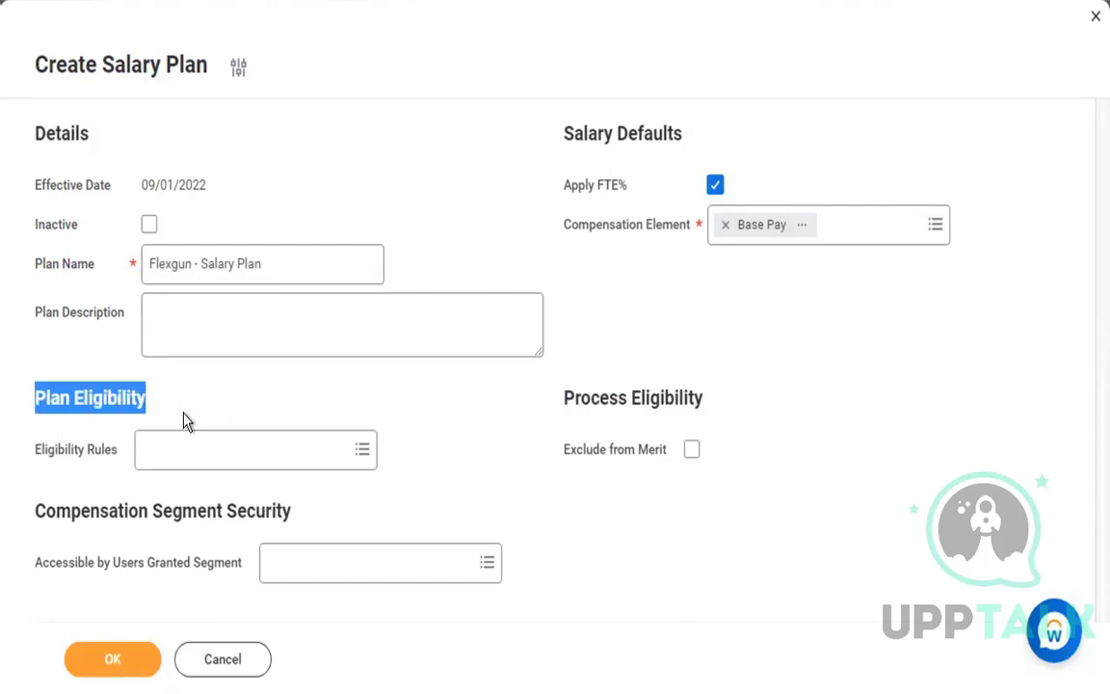
left_click_drag(42, 453, 124, 443)
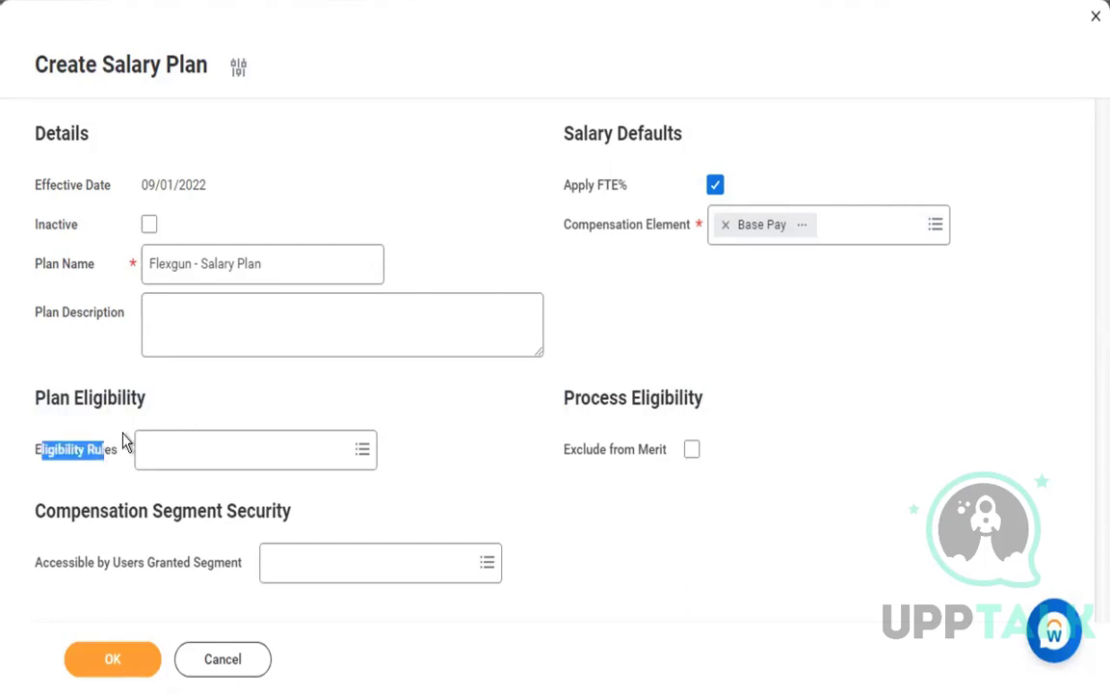
left_click(266, 414)
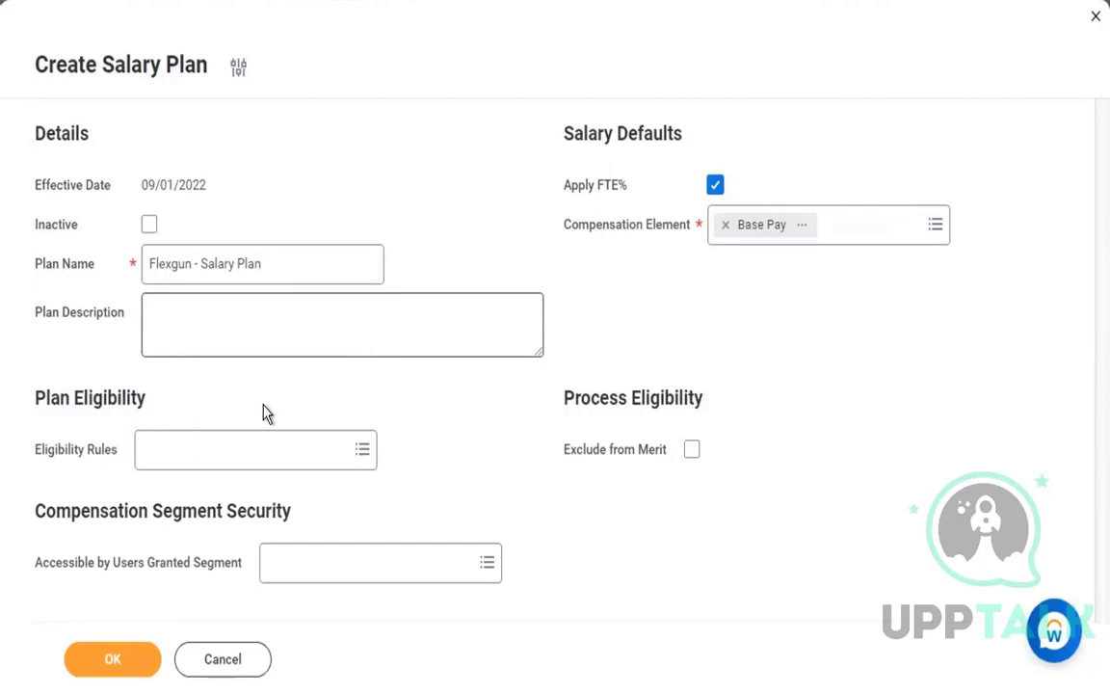
left_click(246, 450)
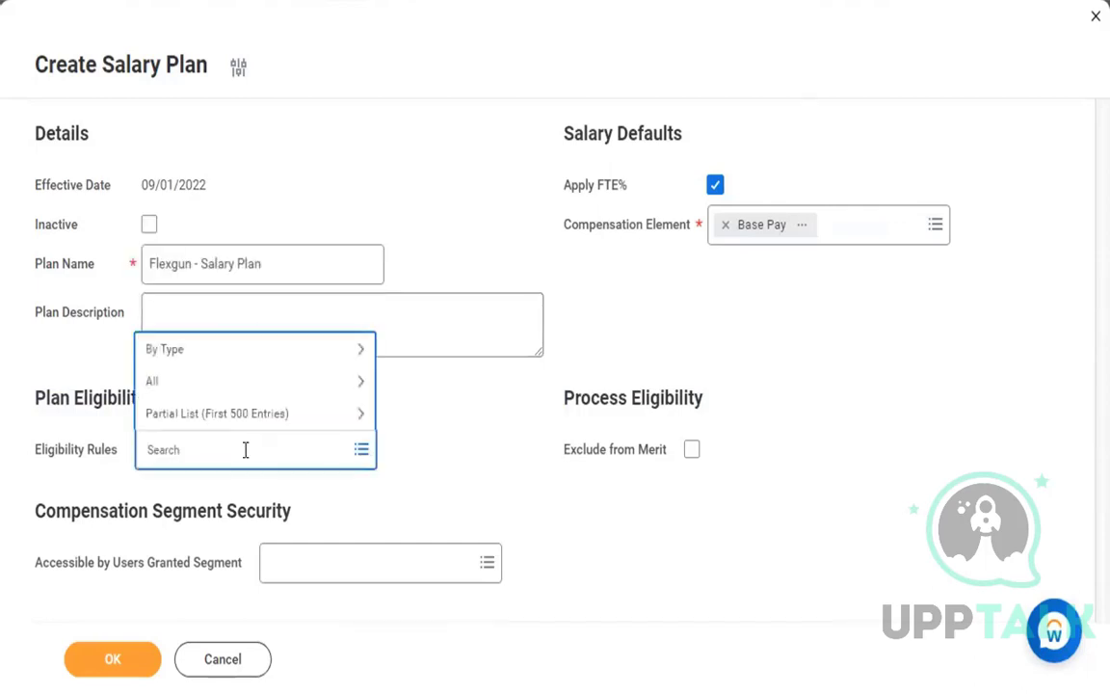
left_click(489, 446)
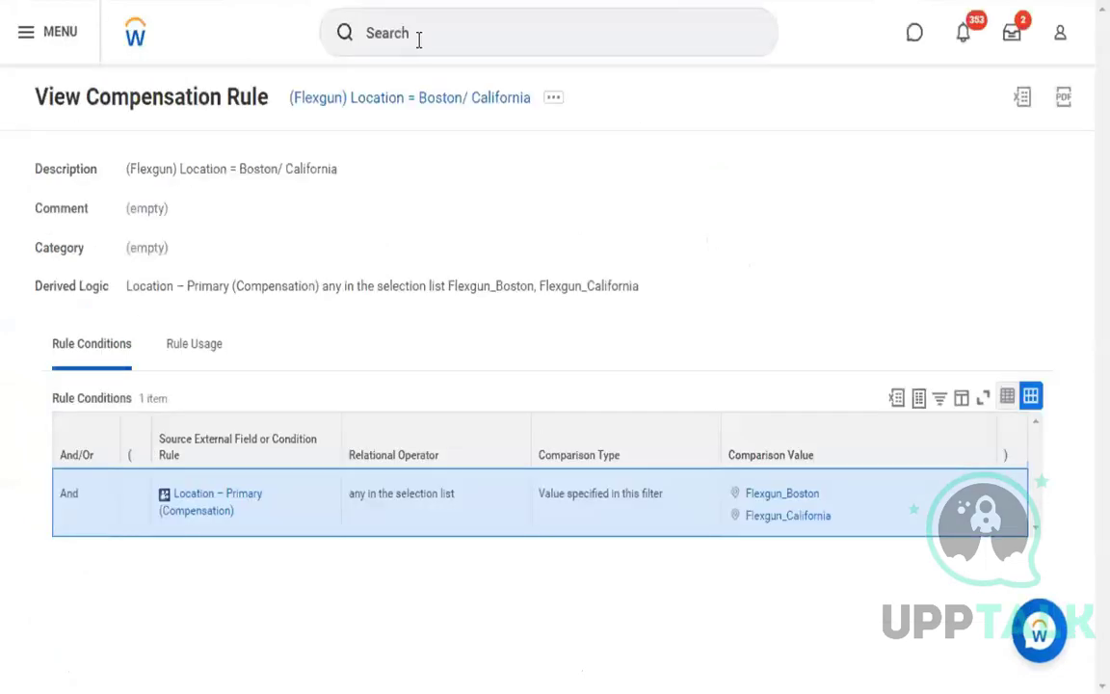
Step: From the View Compensation Rule page, search for "create eli comp rule" and open the Create Compensation Eligibility Rule task
left_click(448, 32)
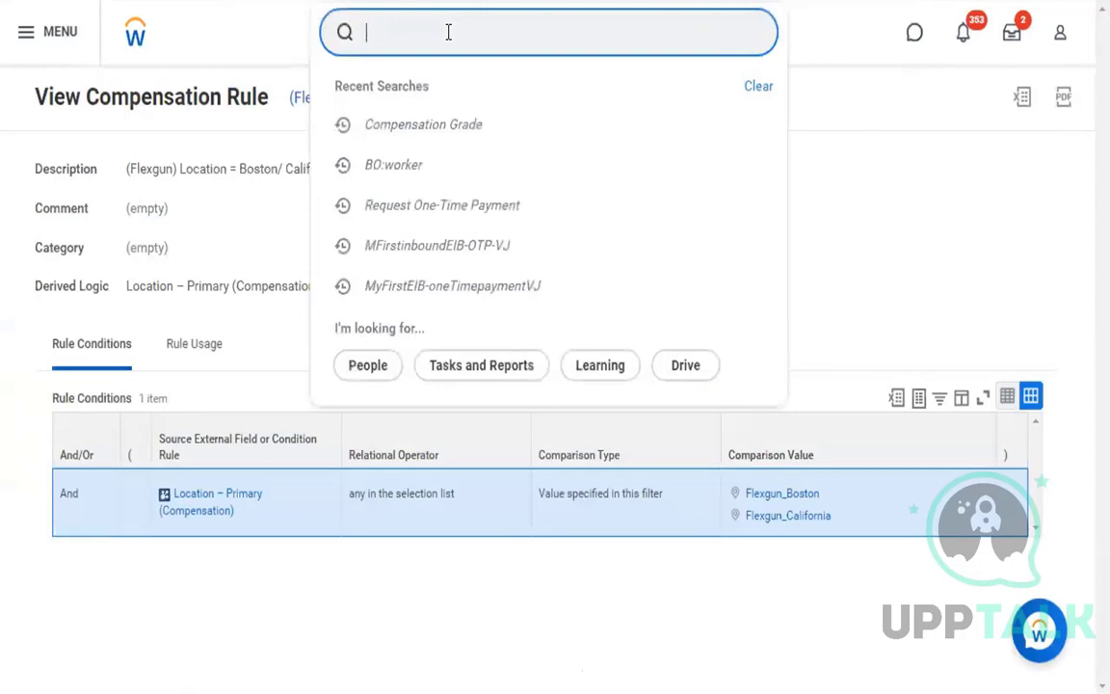
type("create")
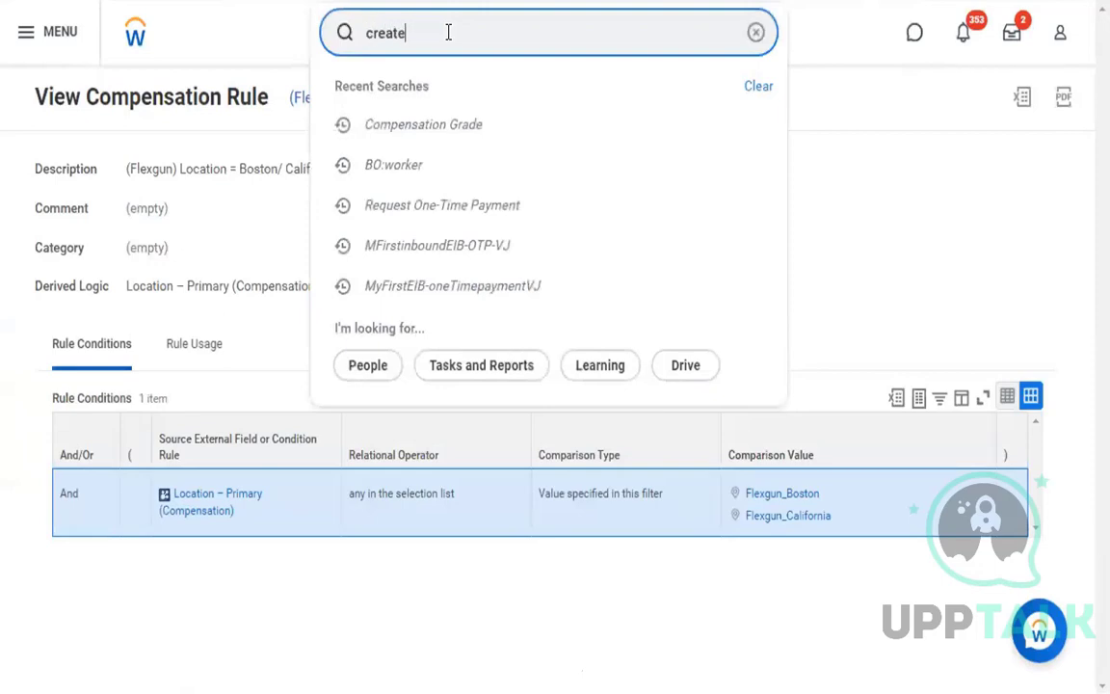
type(" eli rule")
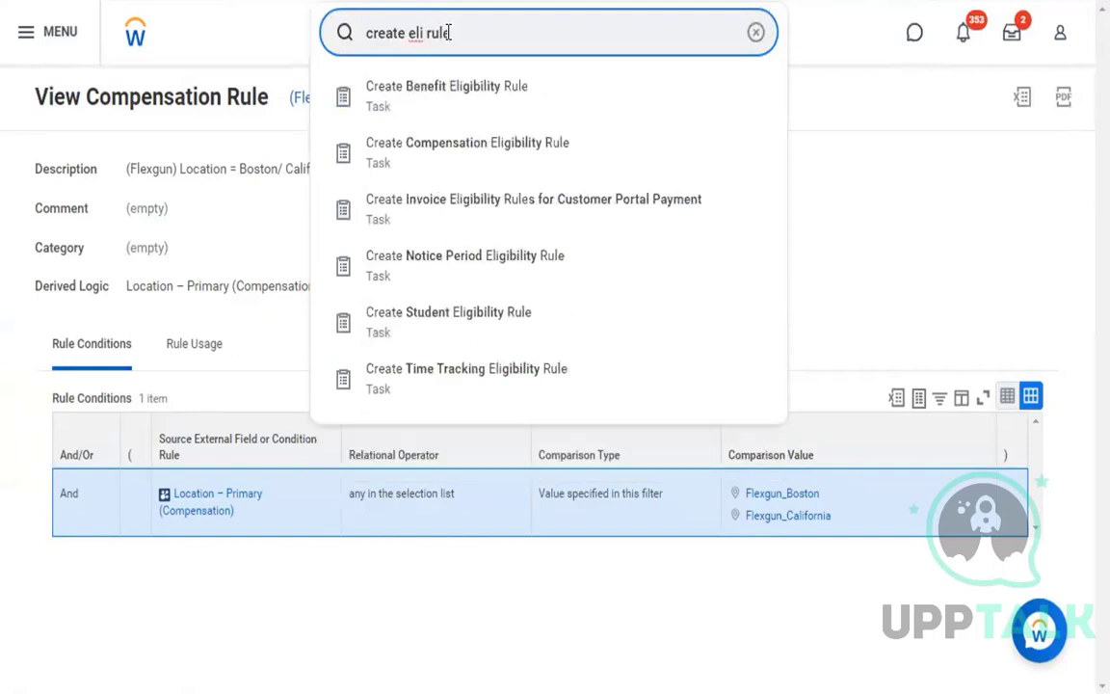
type("comp")
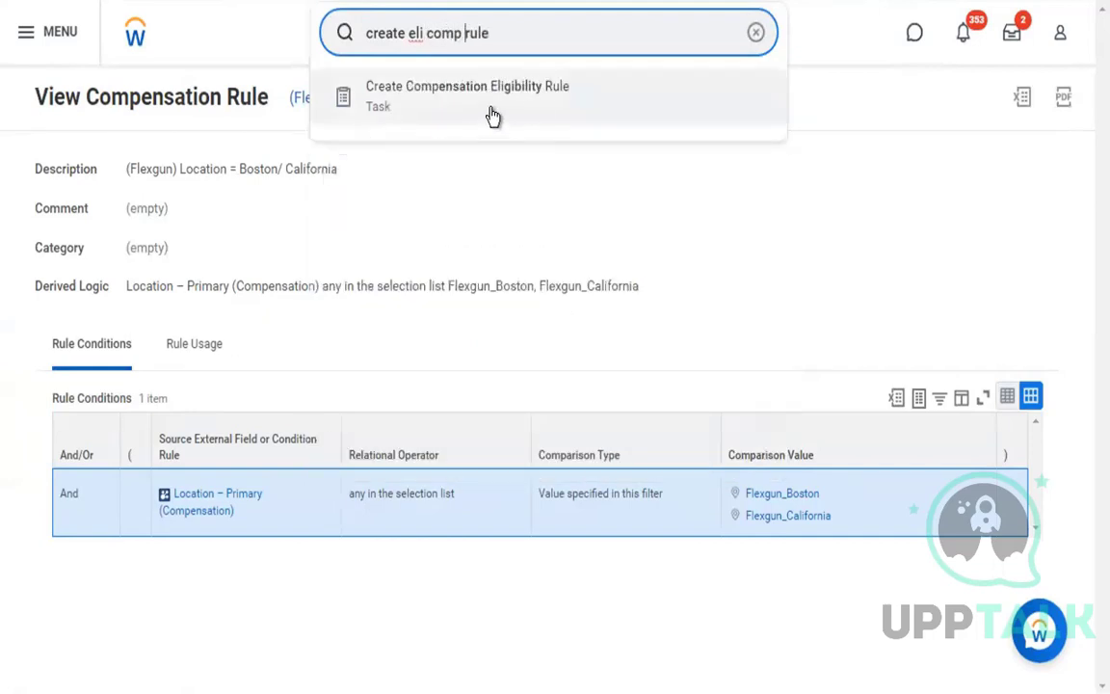
left_click(493, 116)
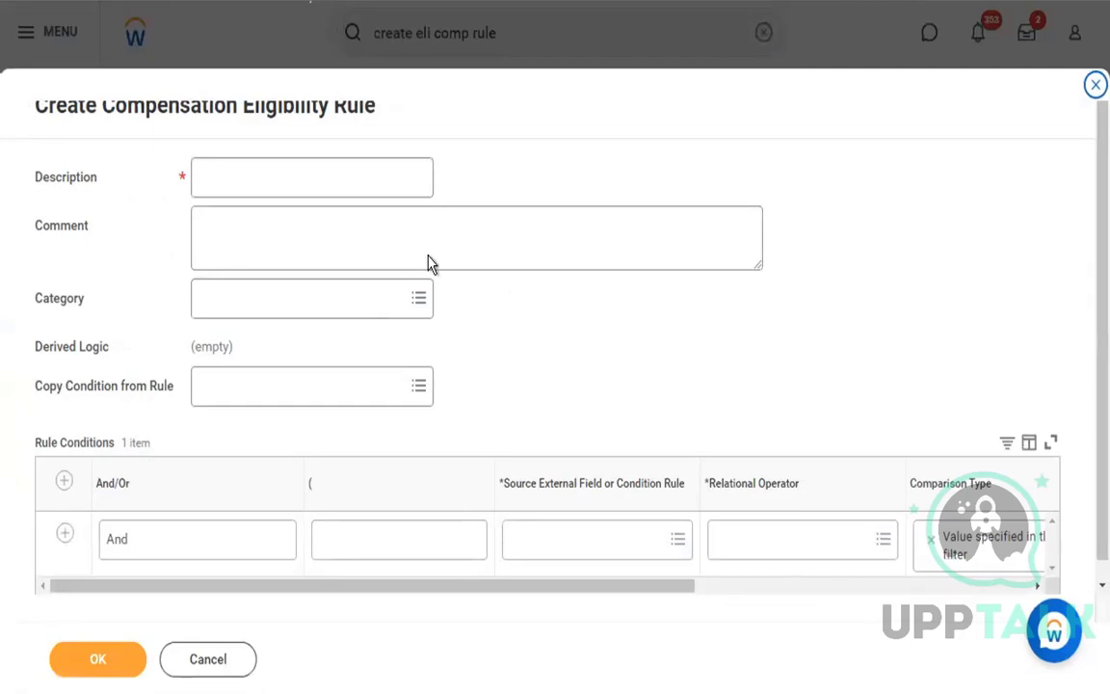
Step: Describe the rule as "All Flexgun Employees" and set its condition's source field to Supervisory Organization (Compensation)
left_click(409, 189)
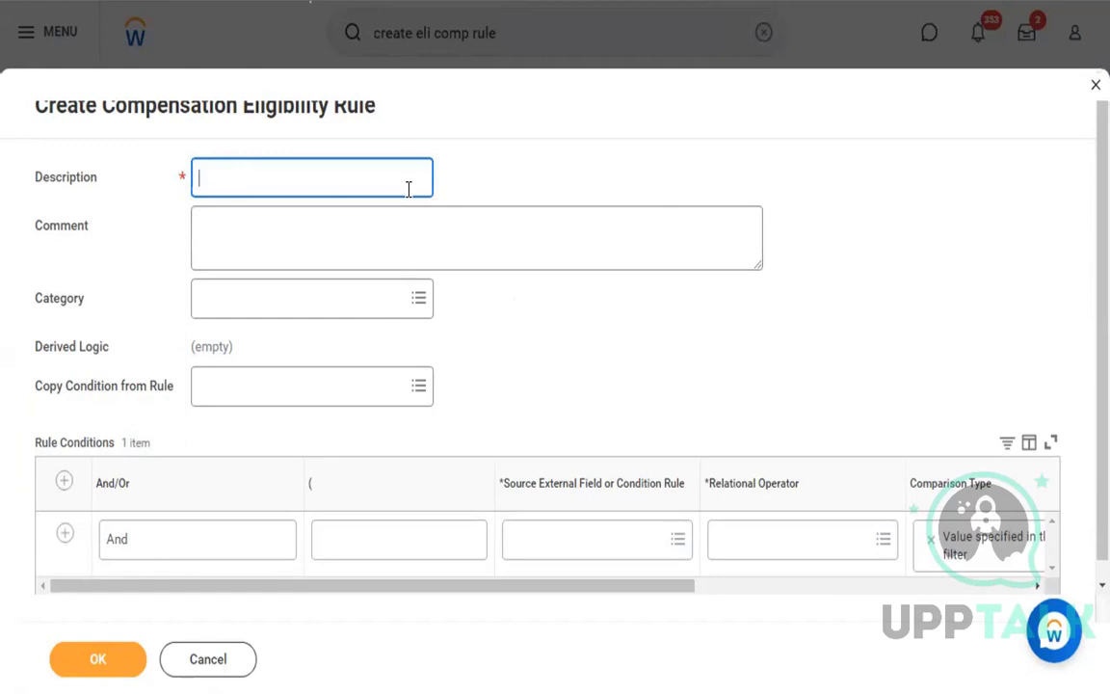
type("All Flexgun Employees")
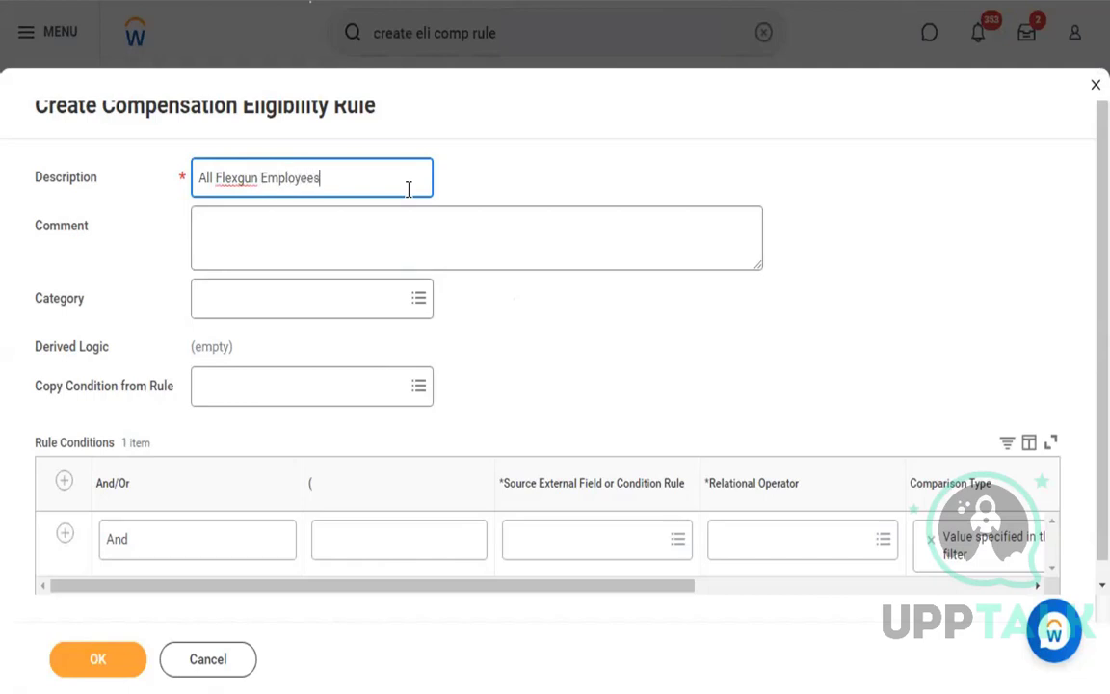
left_click(556, 545)
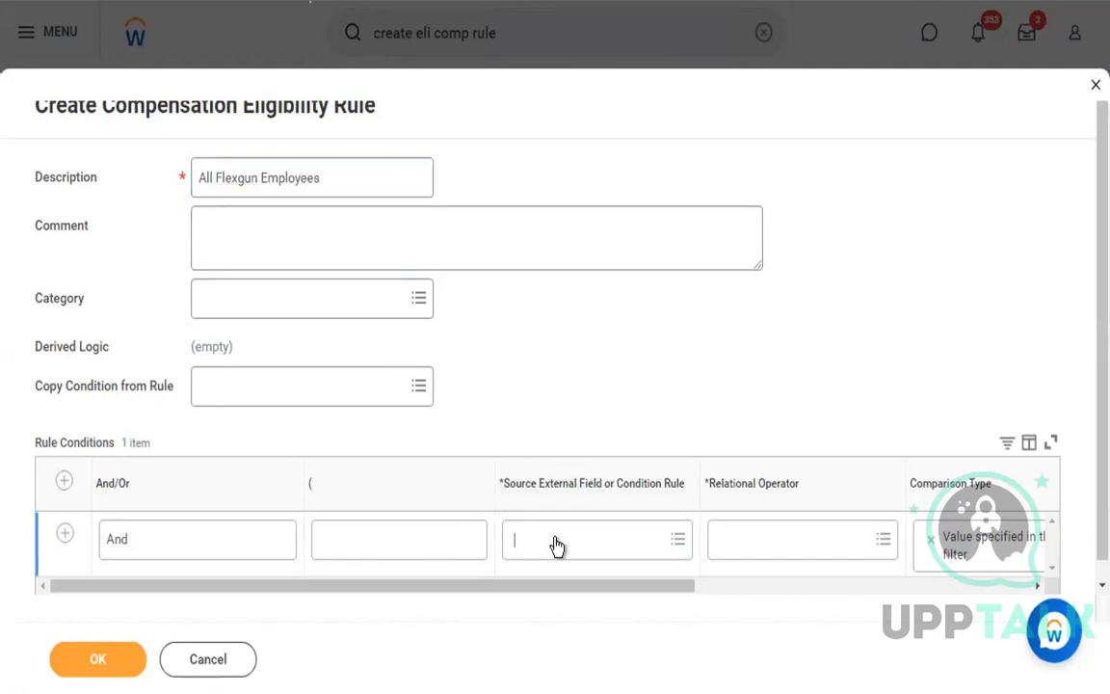
type("supervisory")
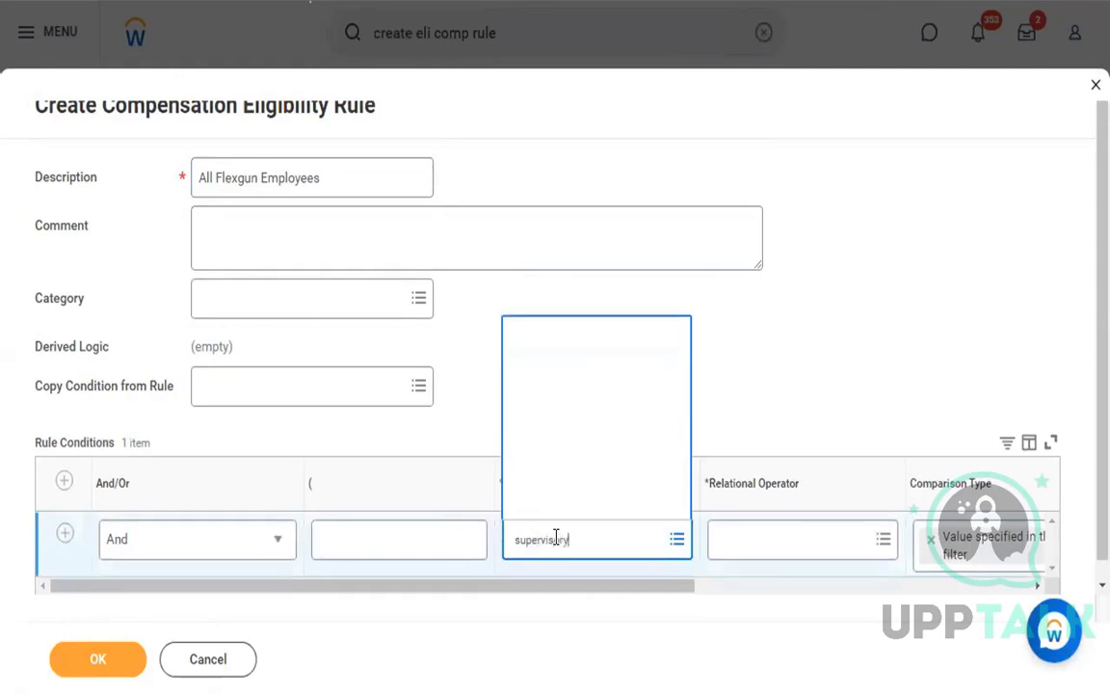
key("Return")
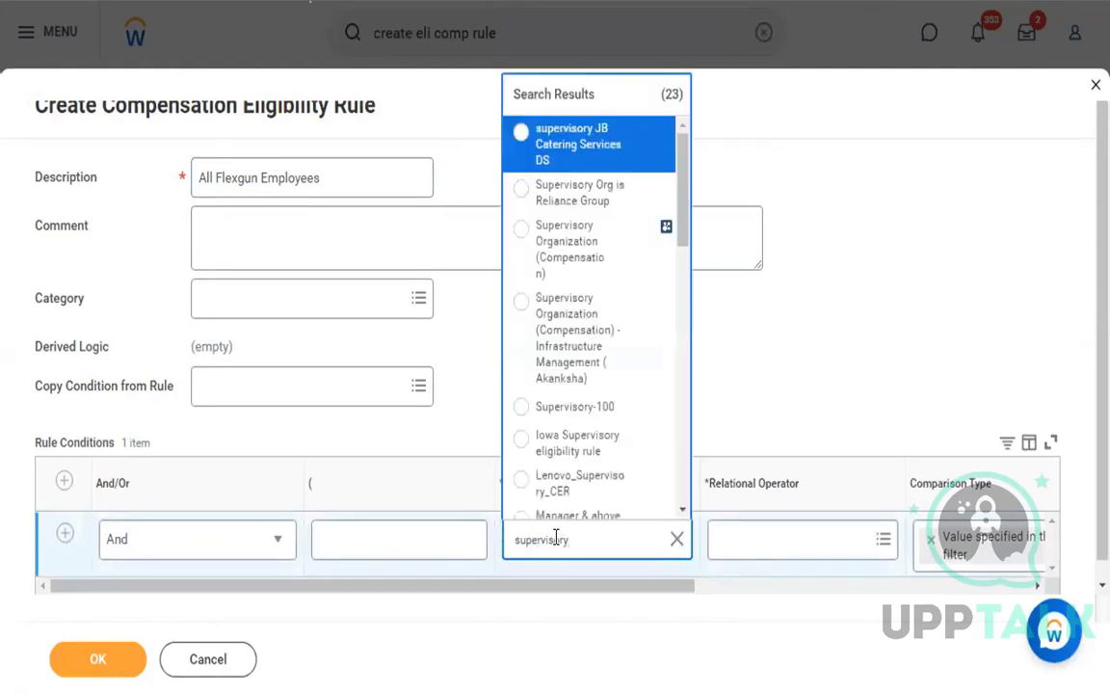
left_click(582, 250)
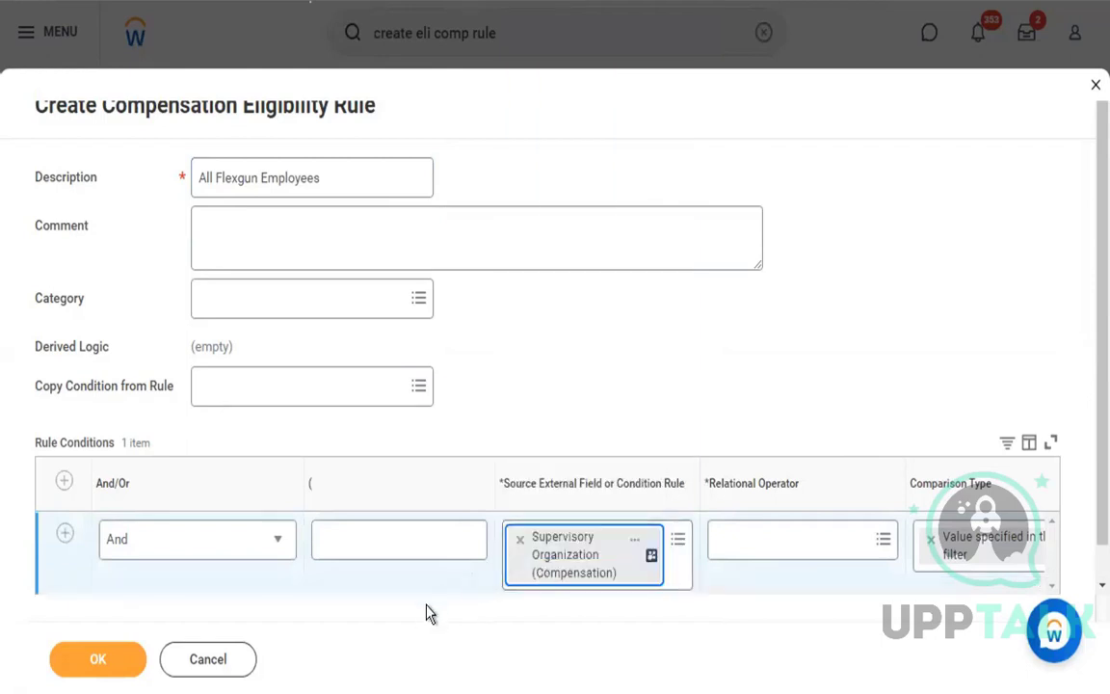
Step: Set the relational operator of the supervisory organization condition to "any in the selection list"
scroll(554, 356, "down", 1)
left_click_drag(448, 564, 625, 564)
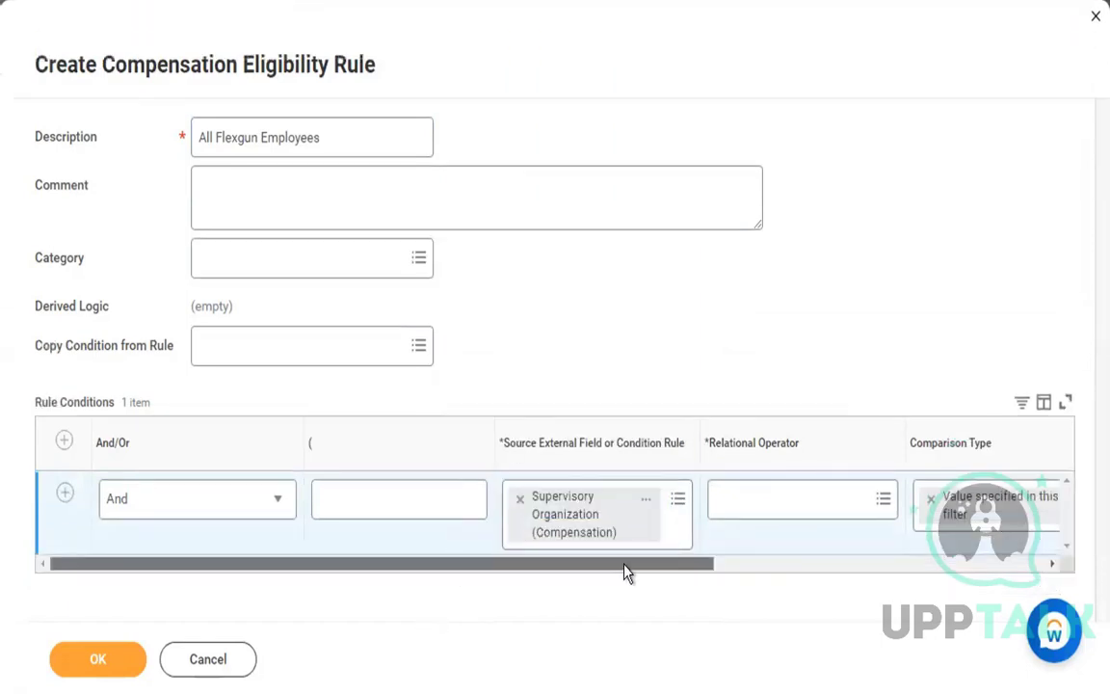
left_click(551, 493)
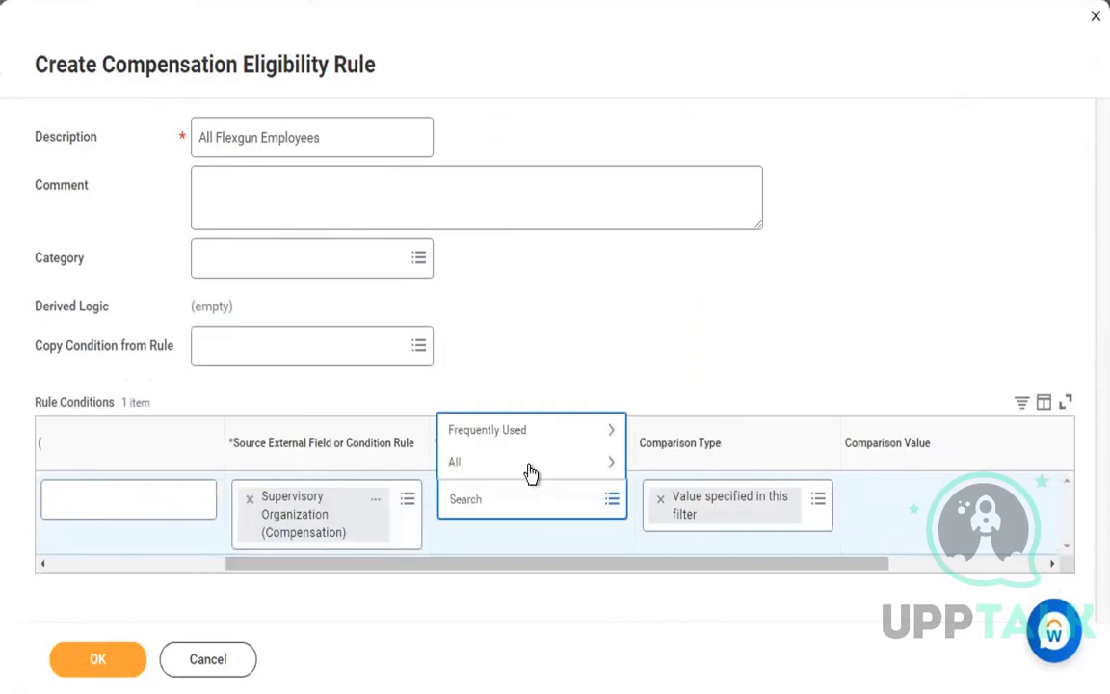
left_click(528, 465)
scroll(544, 404, "down", 3)
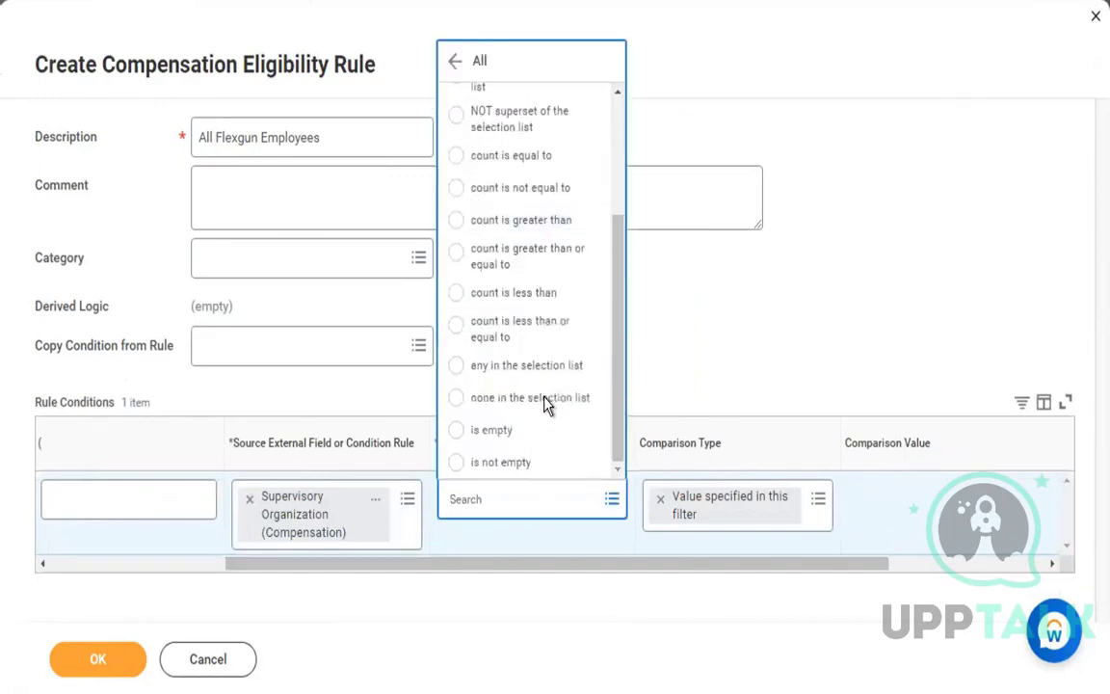
left_click(535, 365)
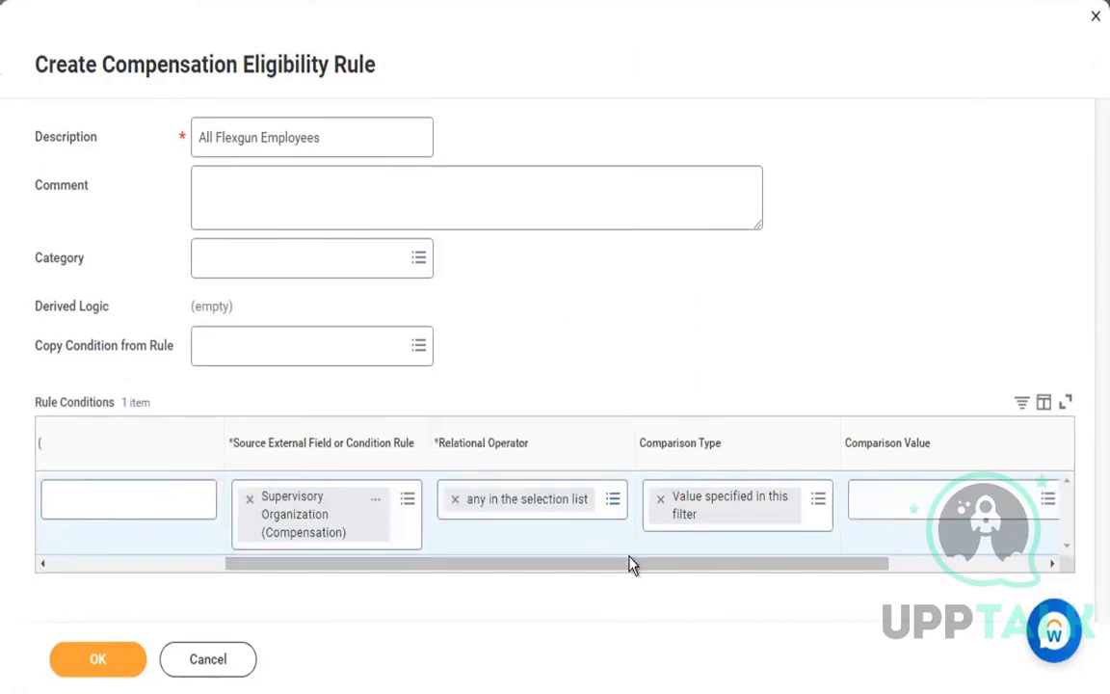
Step: Search the comparison values for "flexgun" and choose the Flexgun Level - 0 organization for the rule condition
left_click_drag(629, 565, 768, 547)
left_click(736, 494)
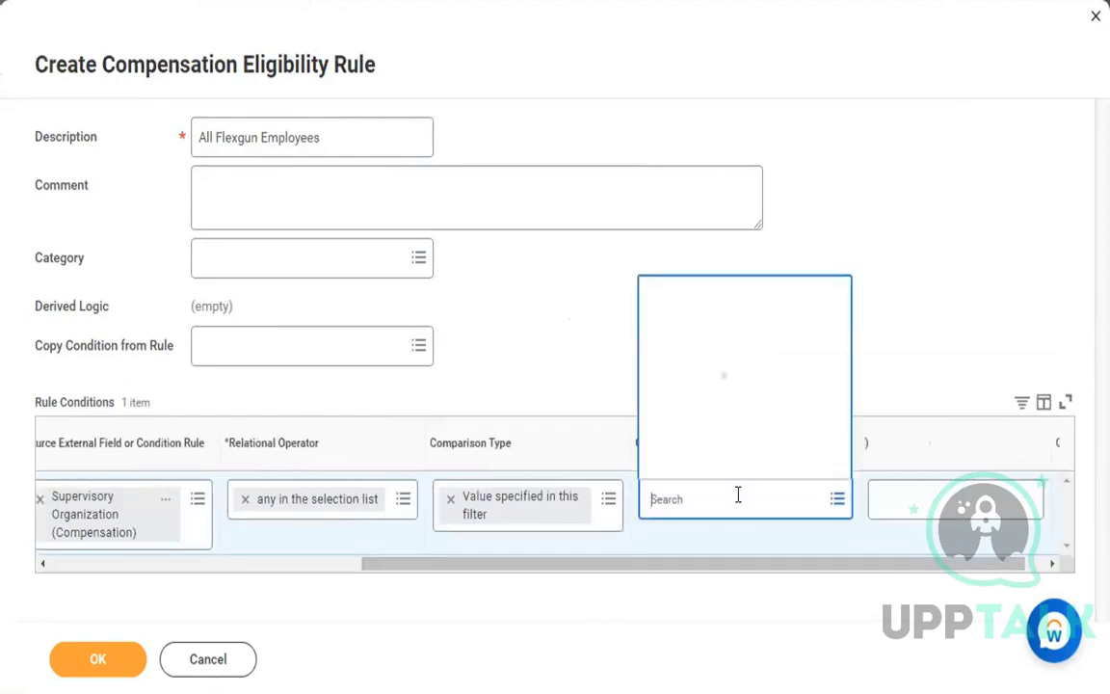
type("flexgun")
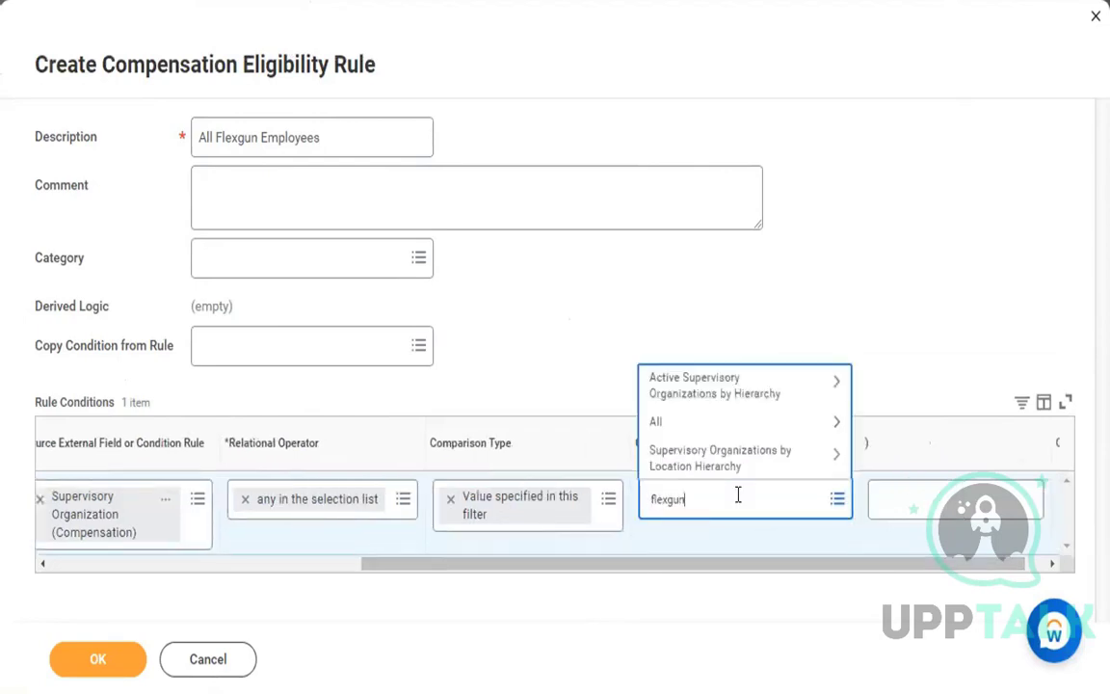
key("Return")
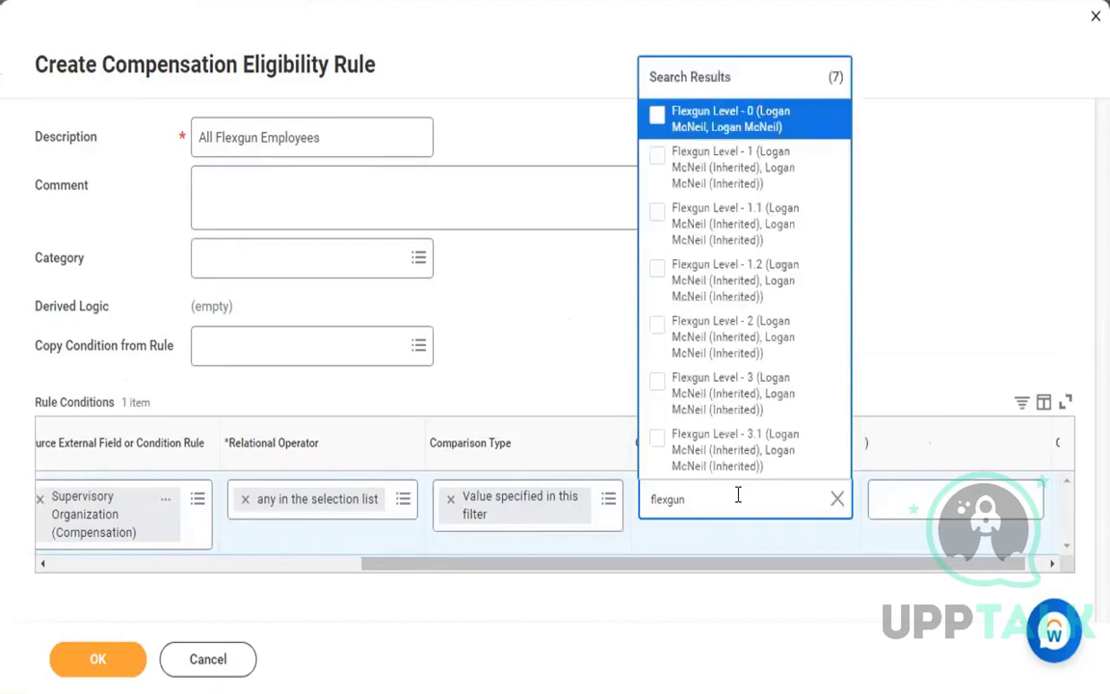
left_click(701, 119)
left_click(529, 272)
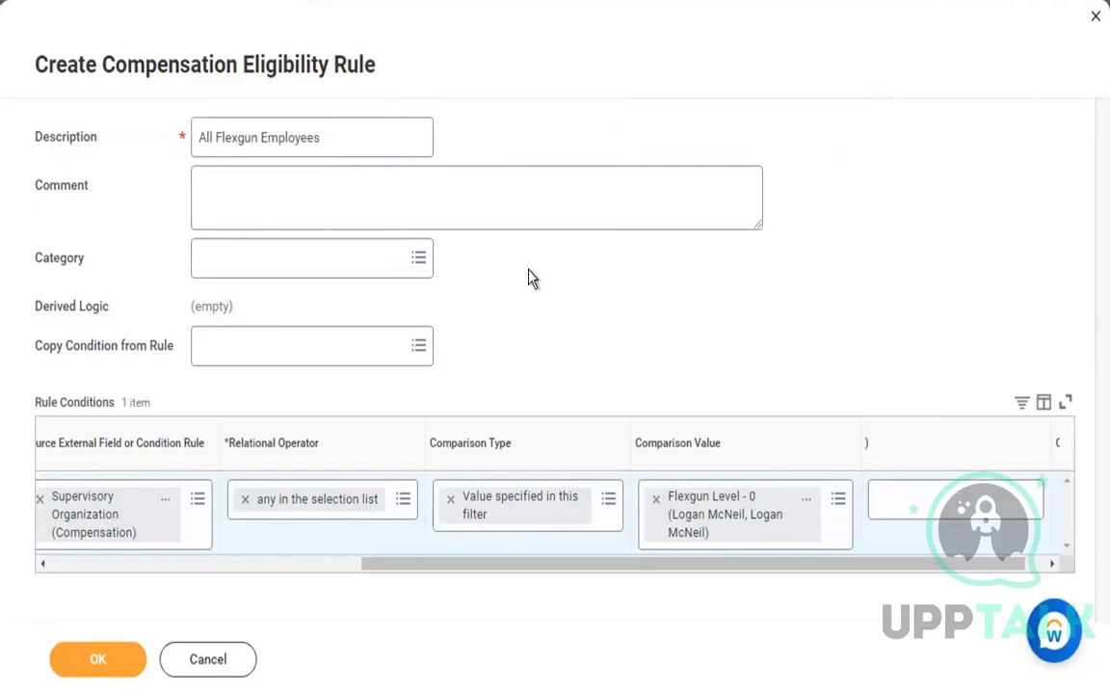
Step: Copy the rule conditions from All Soul Employees Comp Rule into the new eligibility rule
left_click(327, 349)
type("soul")
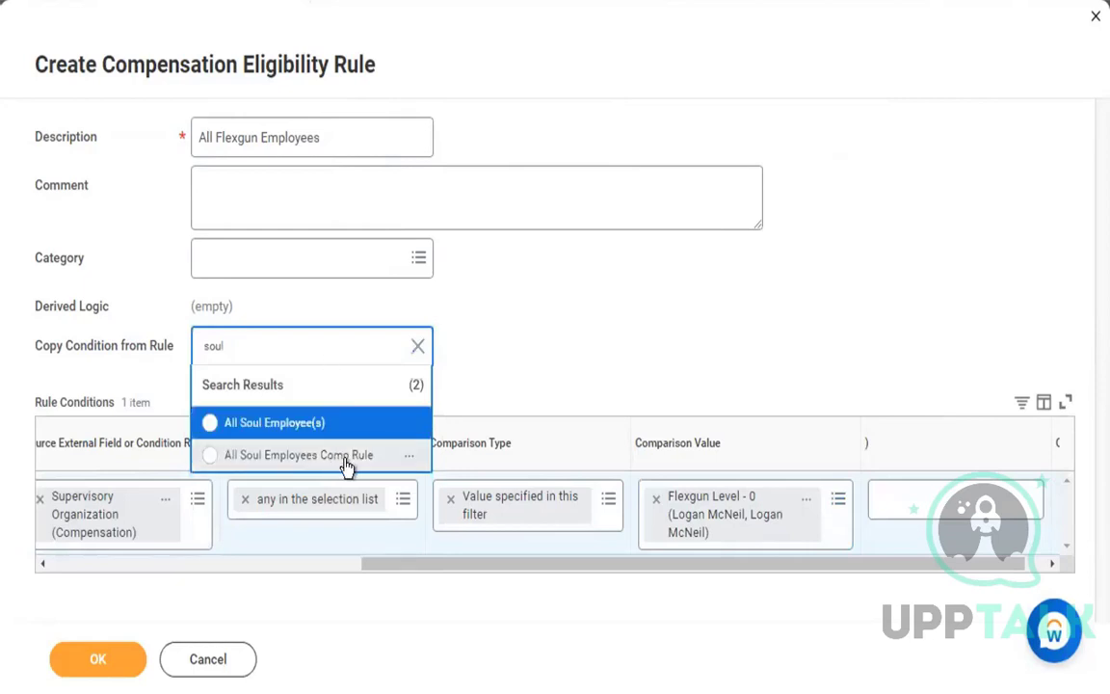
left_click(346, 456)
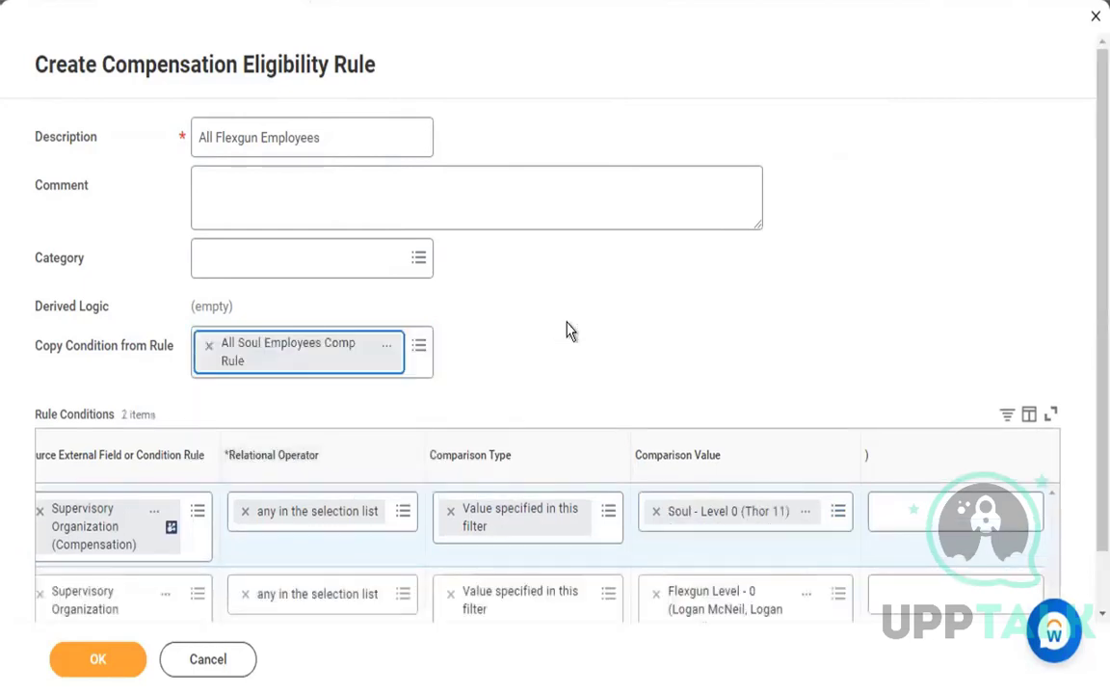
scroll(568, 331, "down", 1)
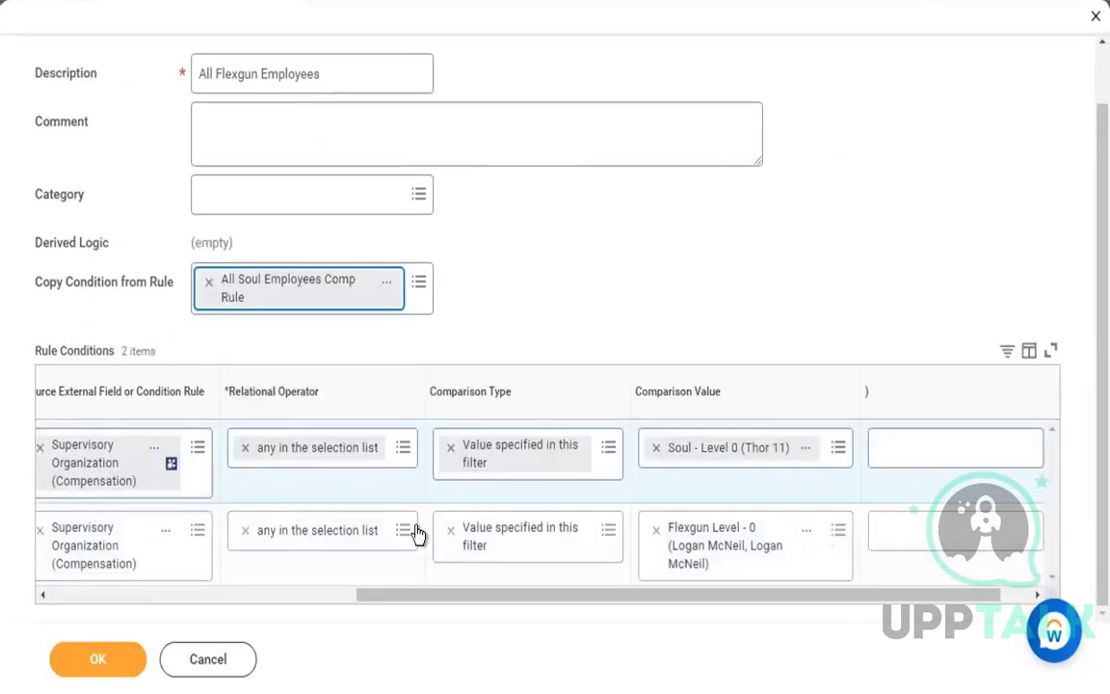
scroll(347, 495, "left", 5)
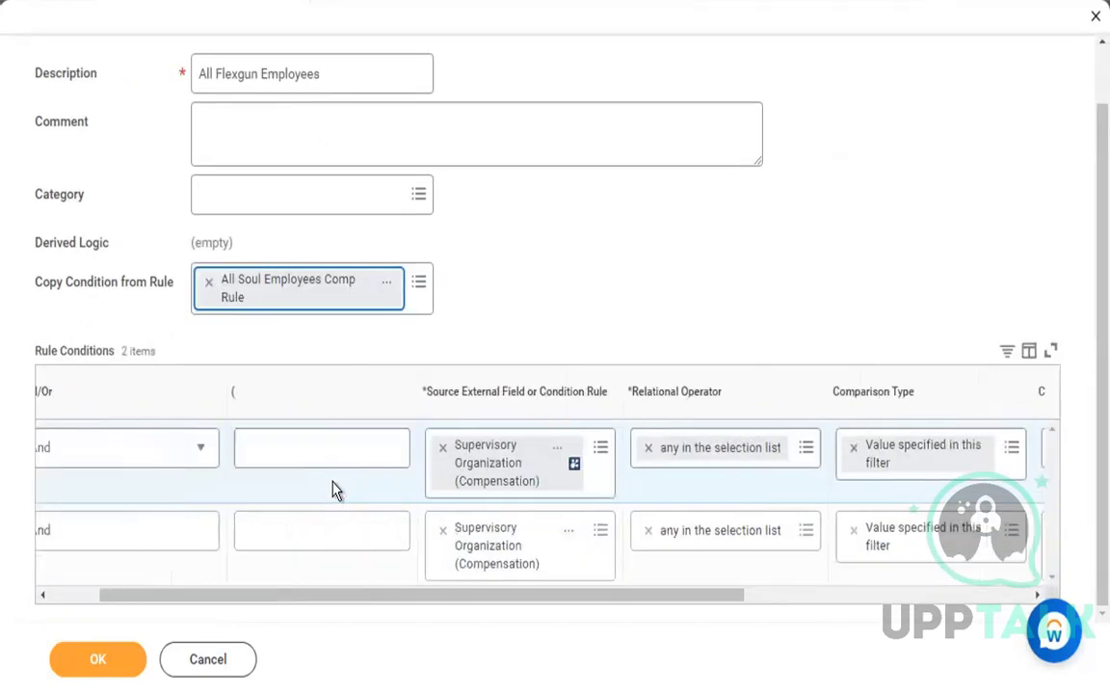
Step: Remove the copied Soul condition, clear the rule it was copied from, and save the eligibility rule
left_click(77, 444)
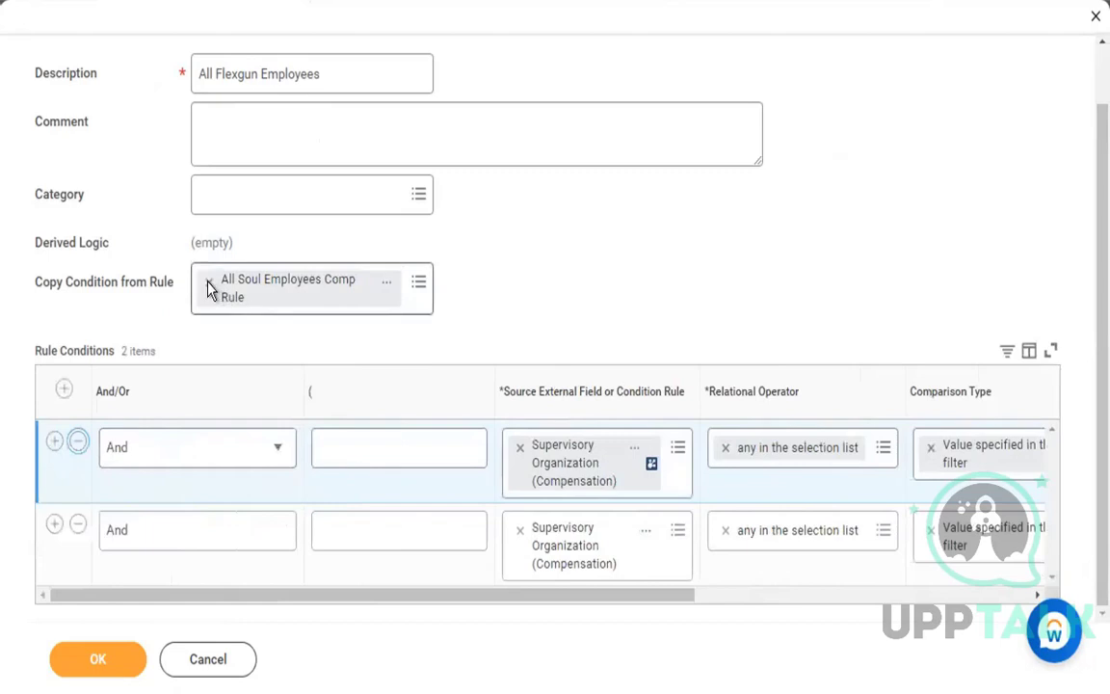
left_click(208, 346)
left_click(563, 329)
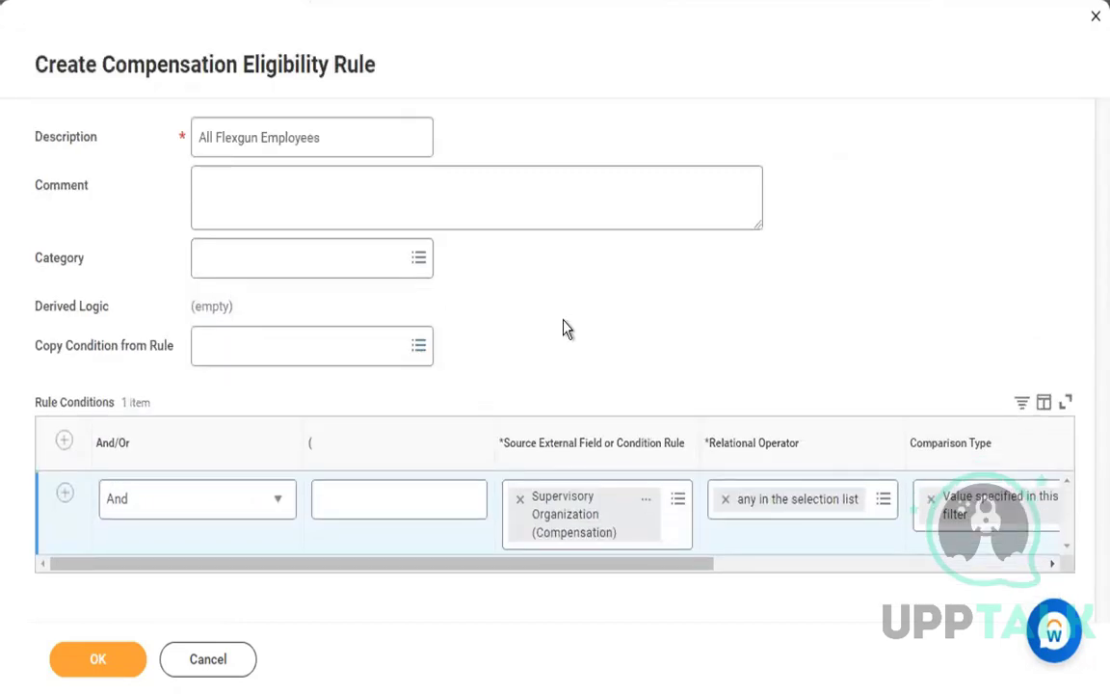
left_click(131, 653)
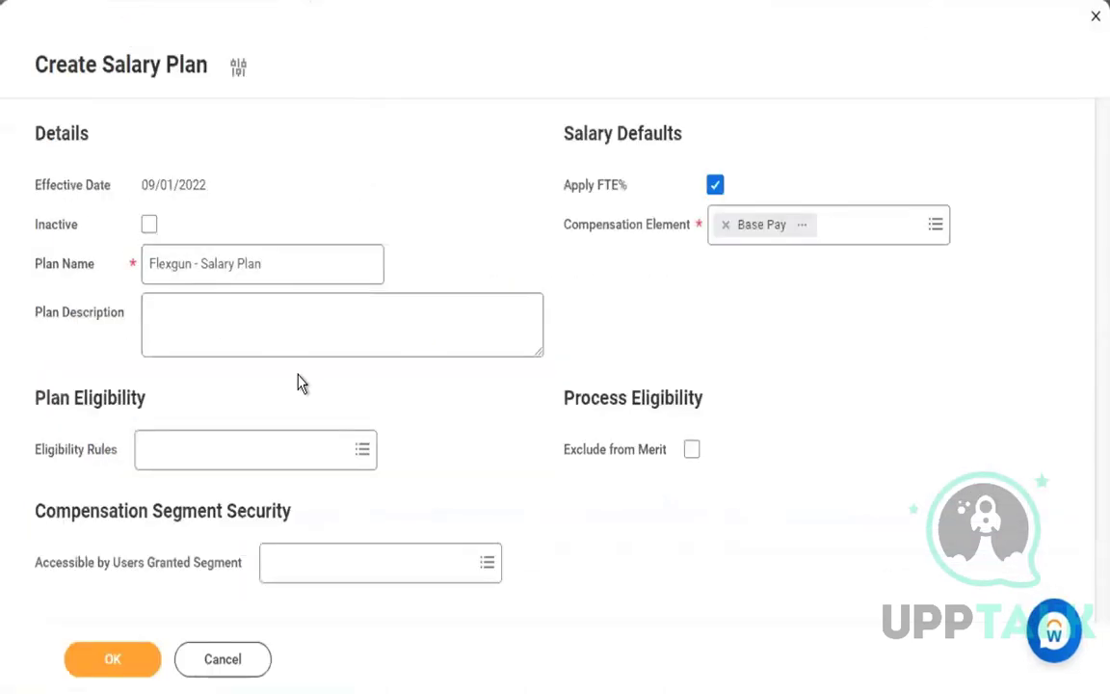
Step: Add the All Flexgun Employees eligibility rule to the Flexgun - Salary Plan and save the plan
left_click(260, 446)
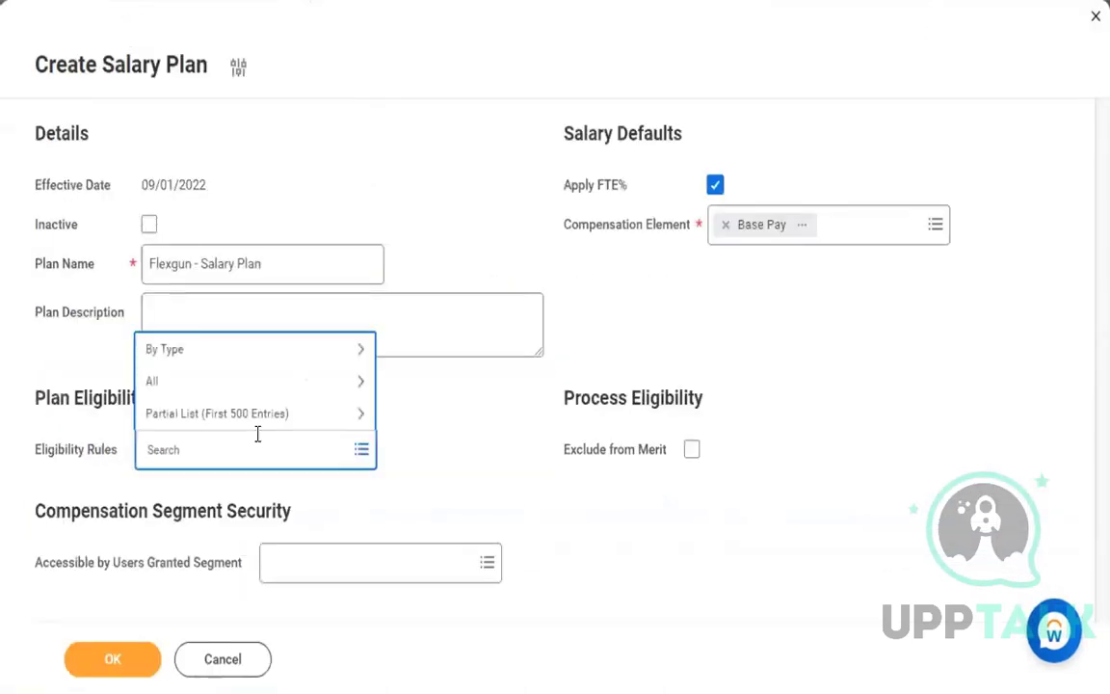
type("flexgun")
key("Return")
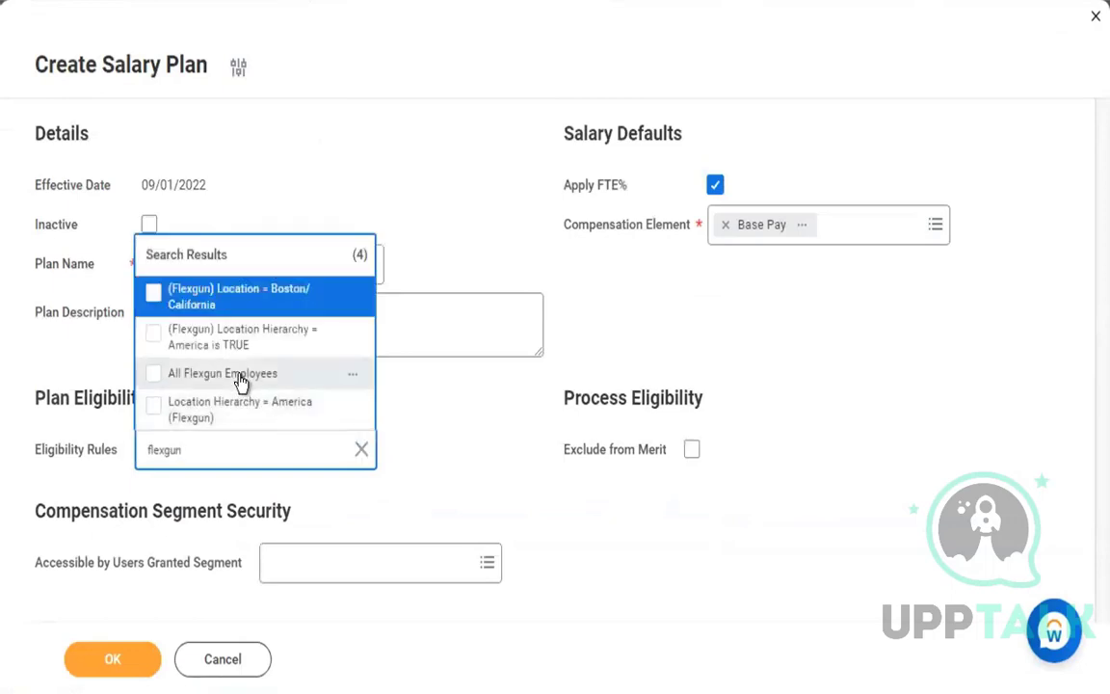
left_click(241, 382)
left_click(438, 208)
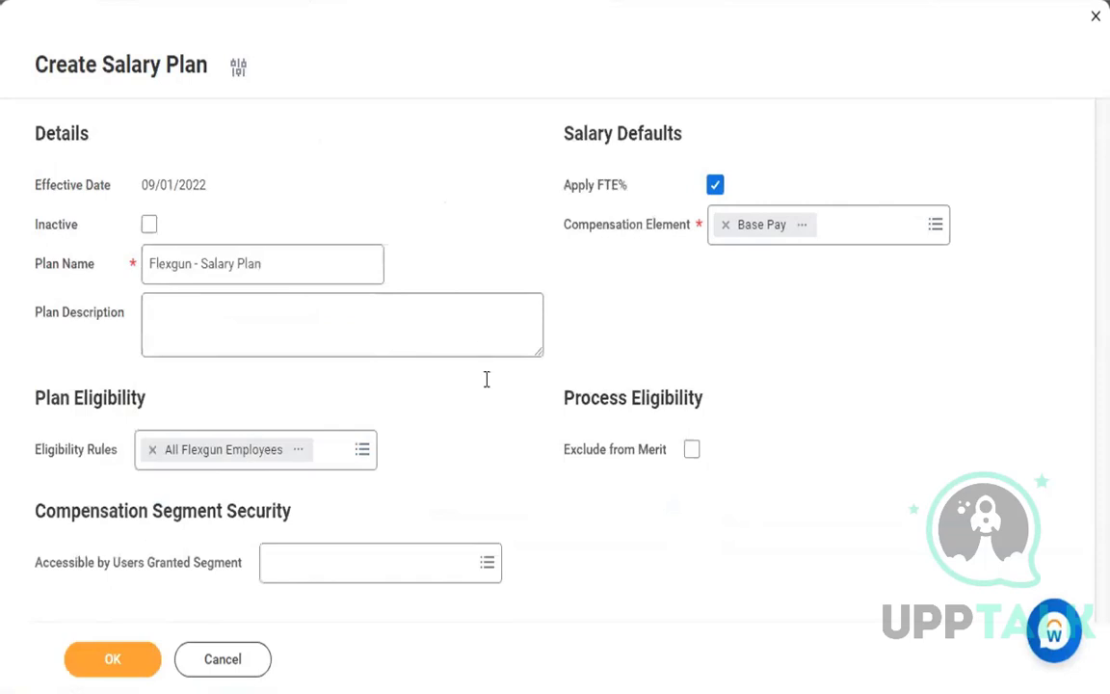
left_click(112, 662)
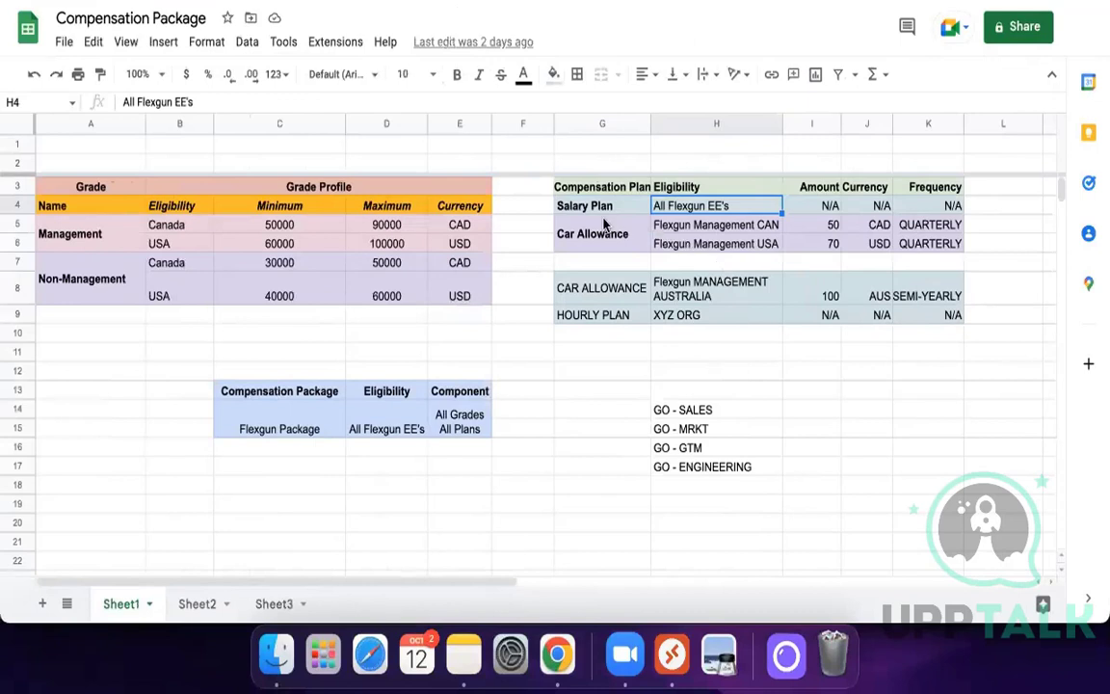
Step: In the Compensation Package spreadsheet, review the Car Allowance plan's eligibility entries for Flexgun Management CAN and Flexgun Management USA
left_click(605, 230)
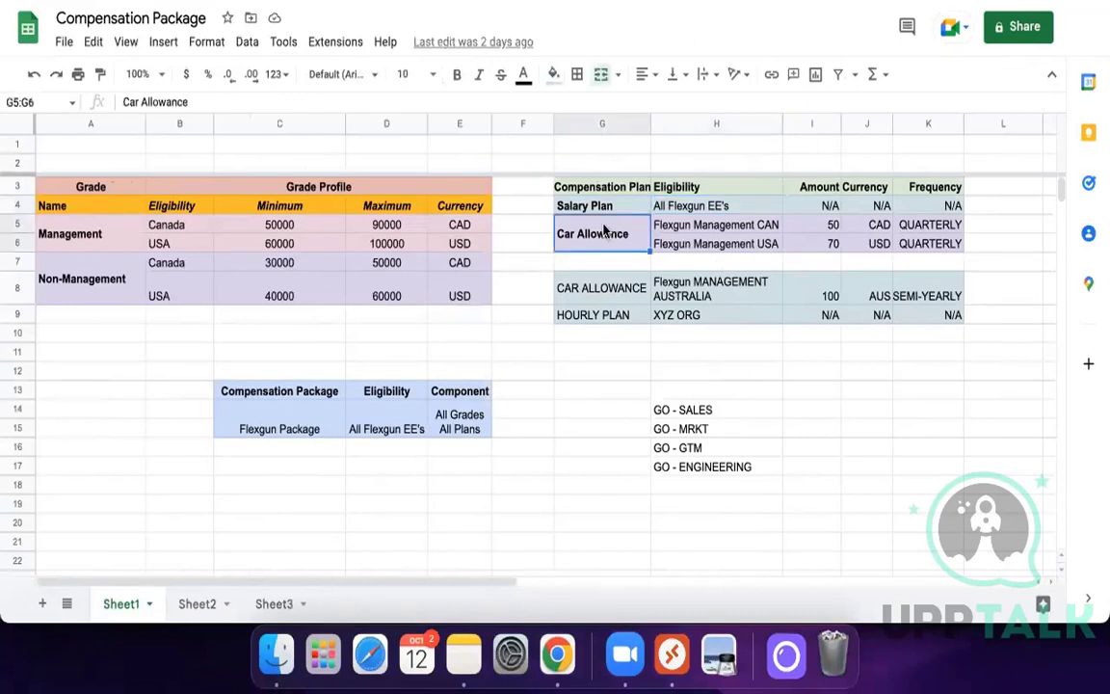
left_click(736, 228)
left_click(743, 245)
left_click(759, 227)
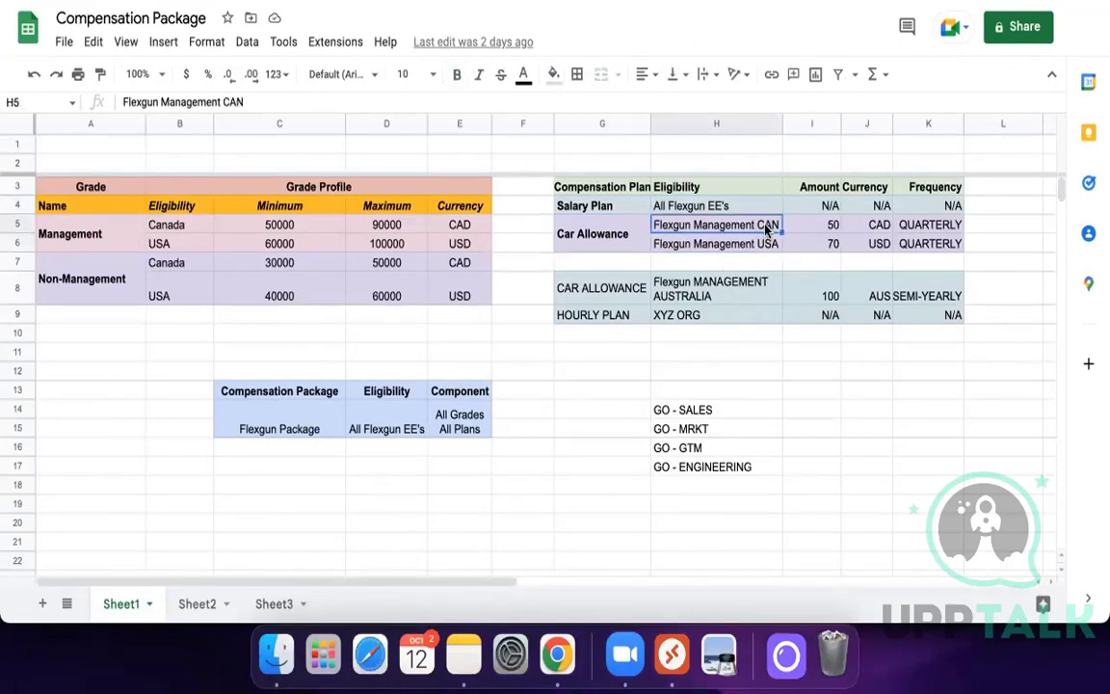
left_click(766, 244)
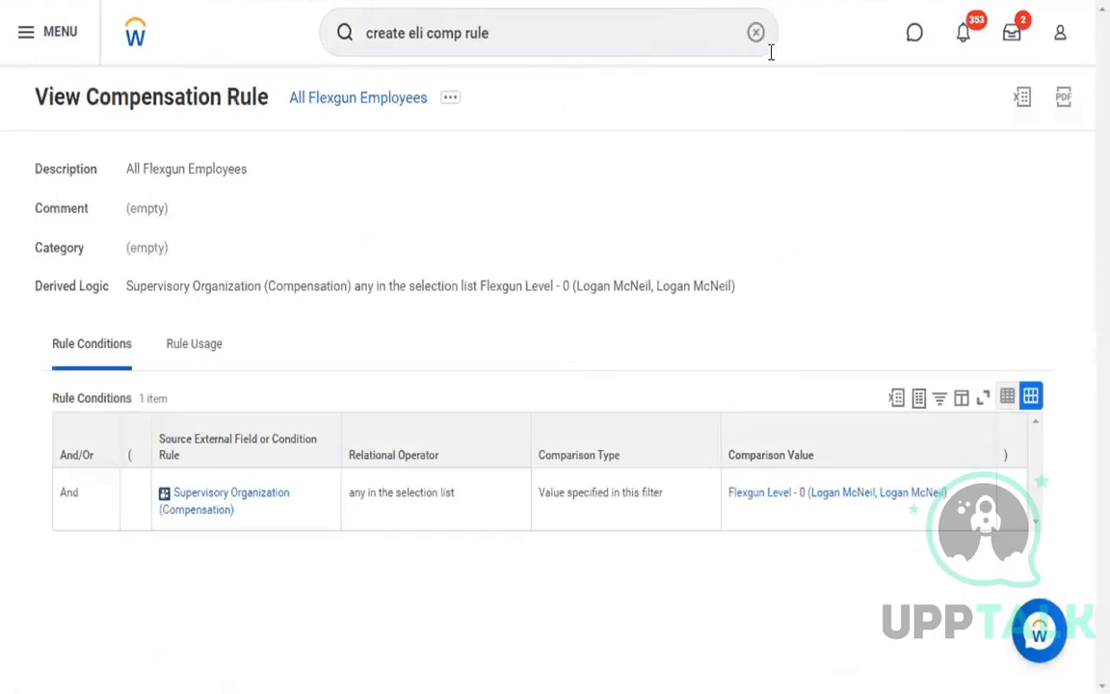
Step: Switch back to Workday, search for "create allow" and open the Create Allowance Plan task
left_click(756, 35)
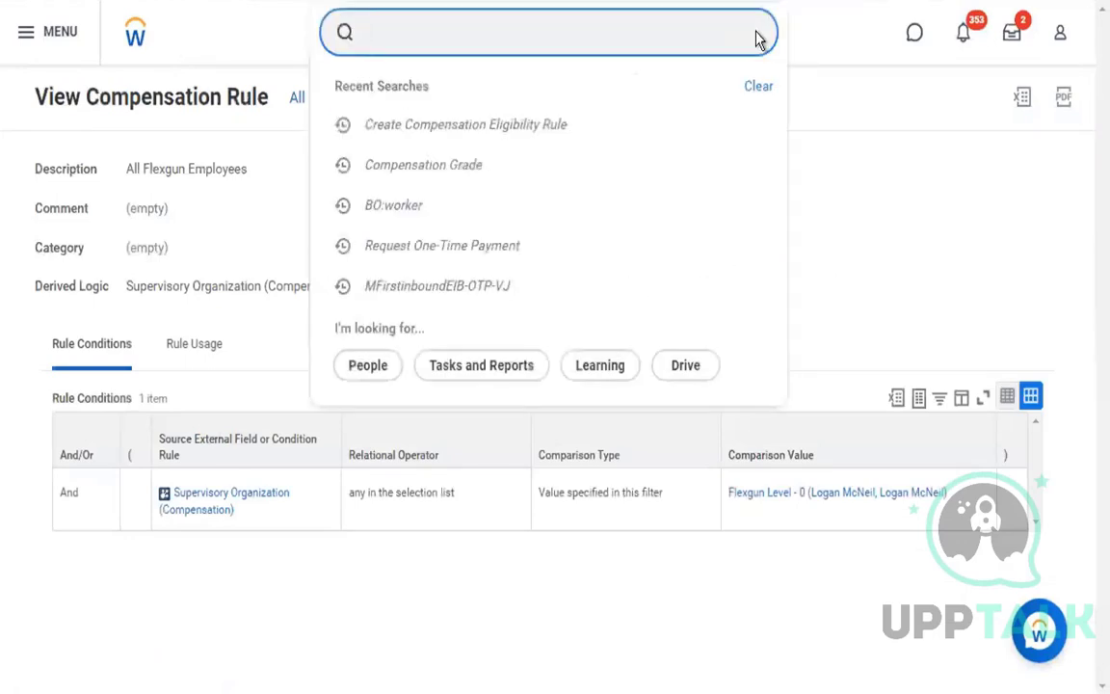
type("create ca")
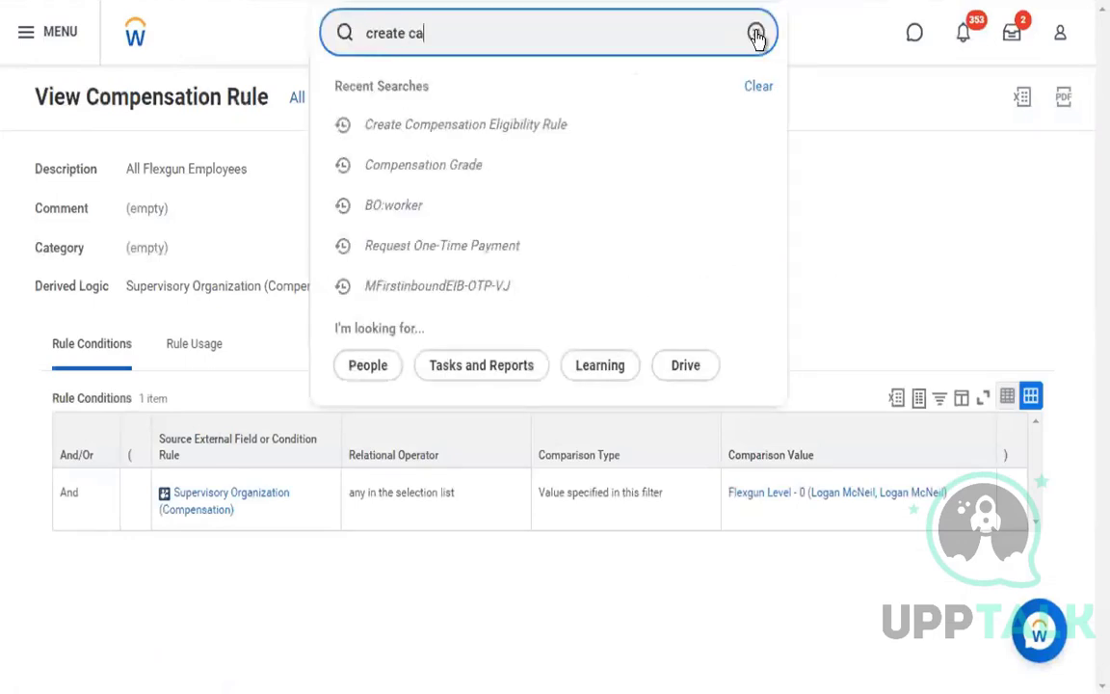
key("BackSpace")
key("BackSpace")
key("BackSpace")
type("allow")
left_click(545, 107)
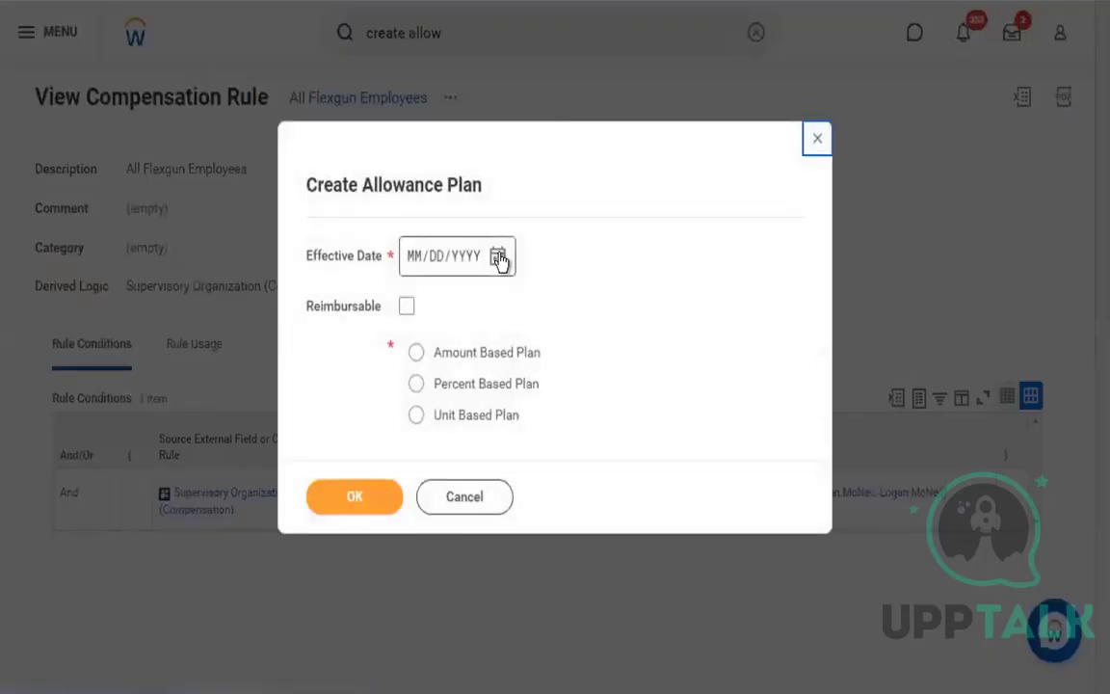
Step: Set the allowance plan's effective date to 09/01/2022, choose Amount Based Plan and continue to the plan details
left_click(497, 256)
left_click(546, 262)
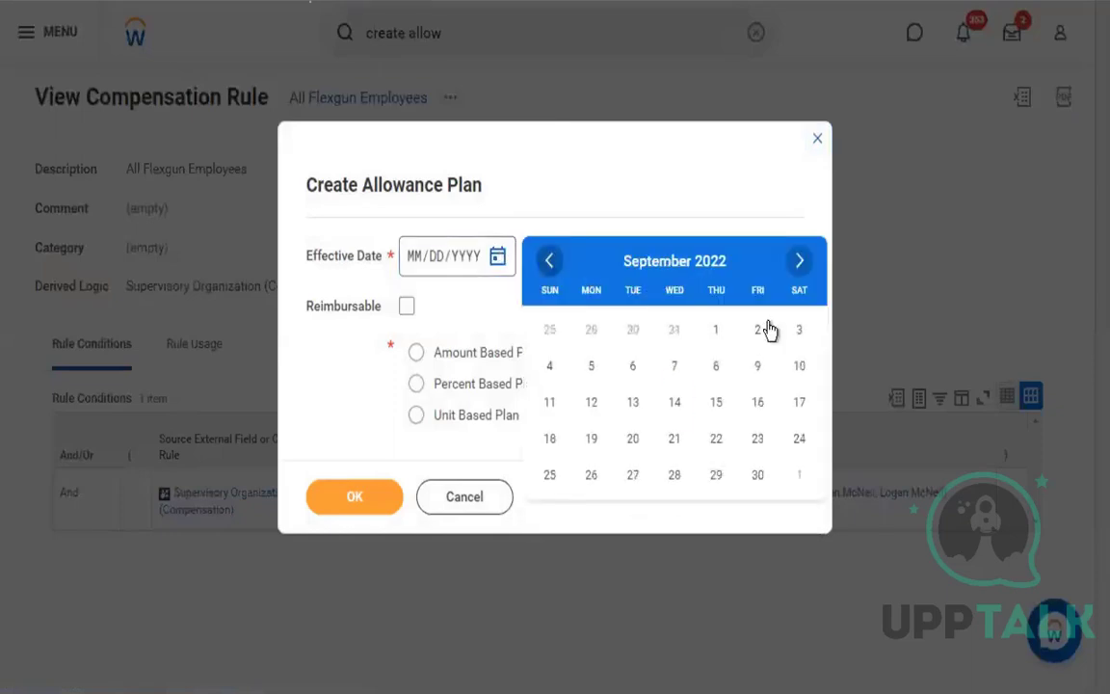
left_click(710, 328)
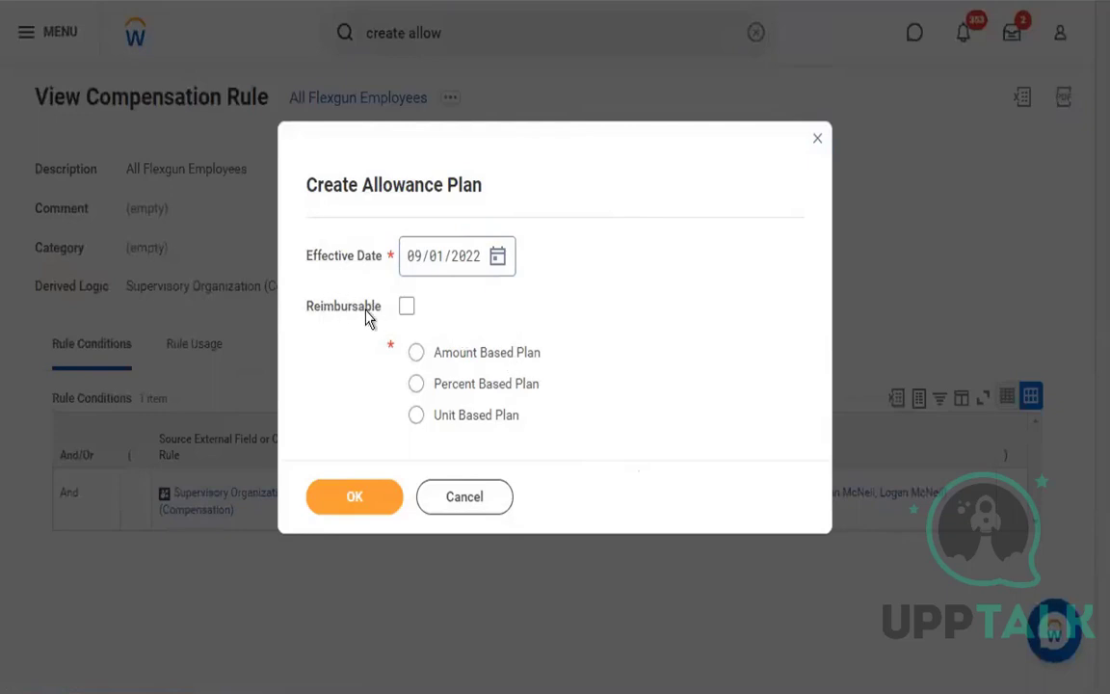
mouse_move(367, 319)
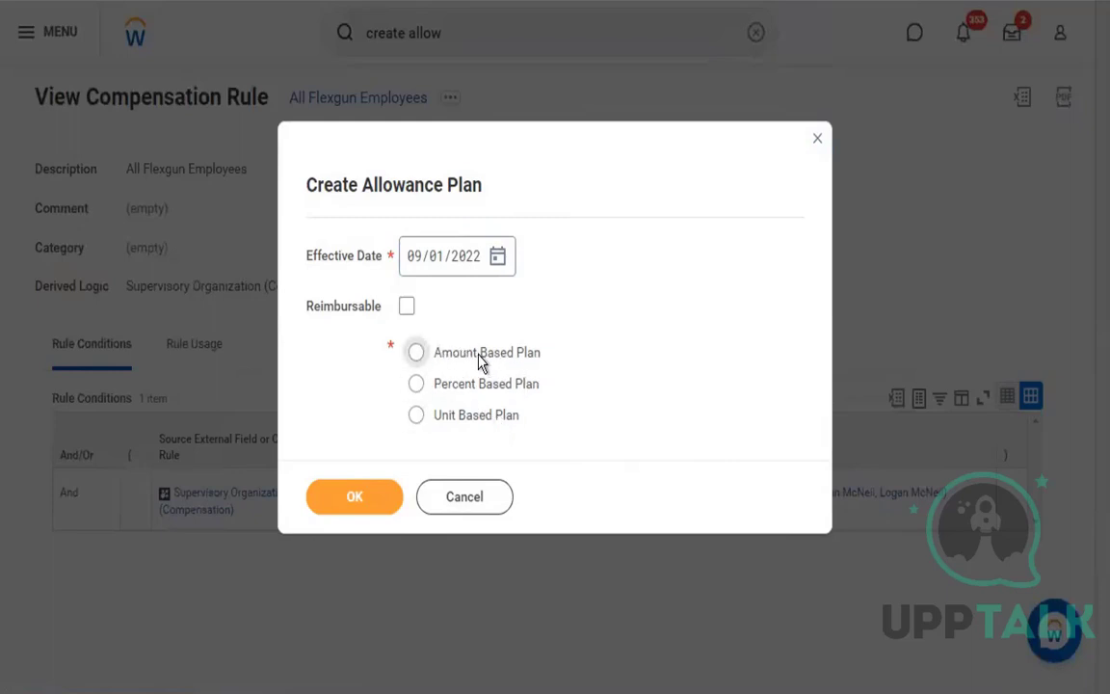
double_click(443, 416)
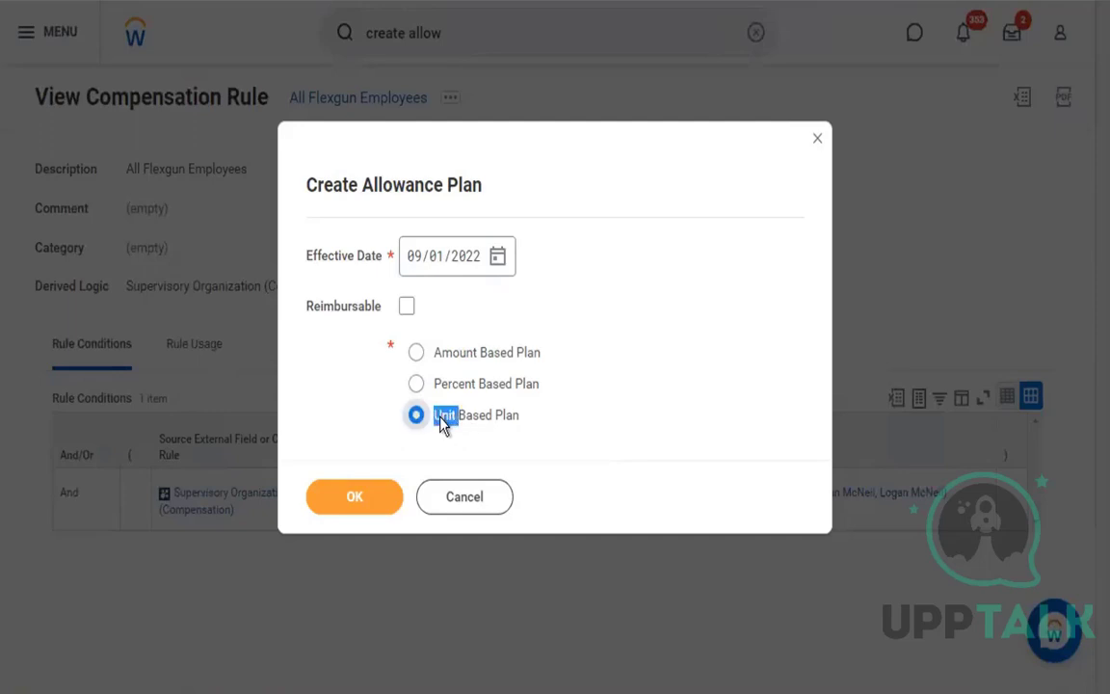
left_click(472, 425)
left_click(519, 355)
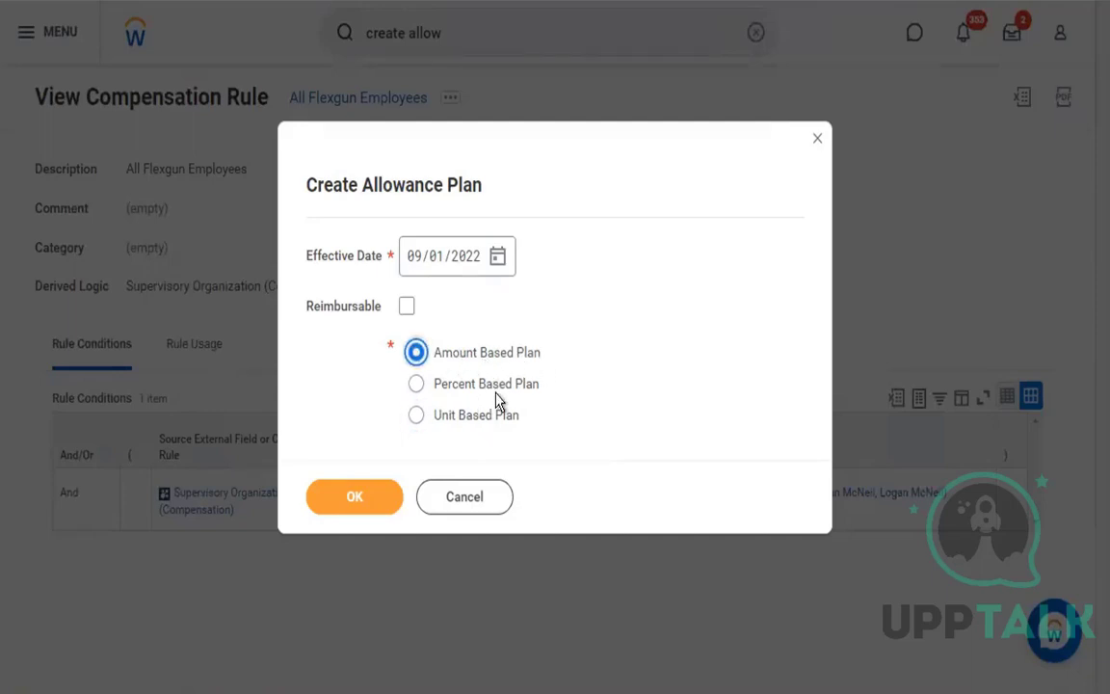
left_click(382, 497)
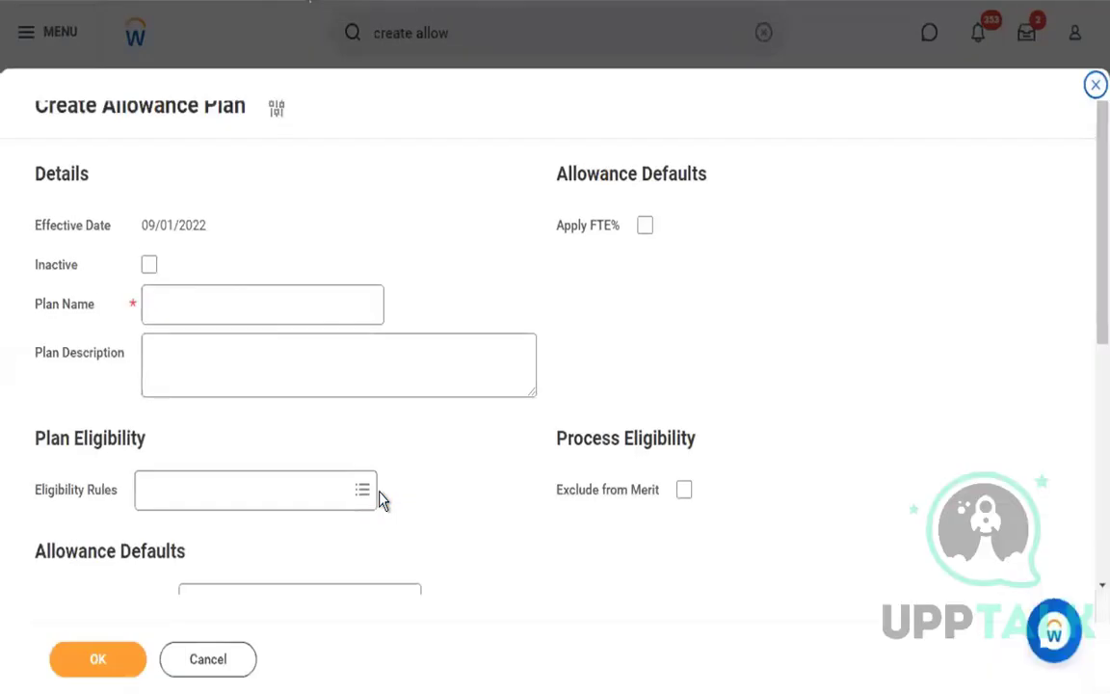
Step: Name the allowance plan "Flexgun Car Allowance"
left_click(340, 300)
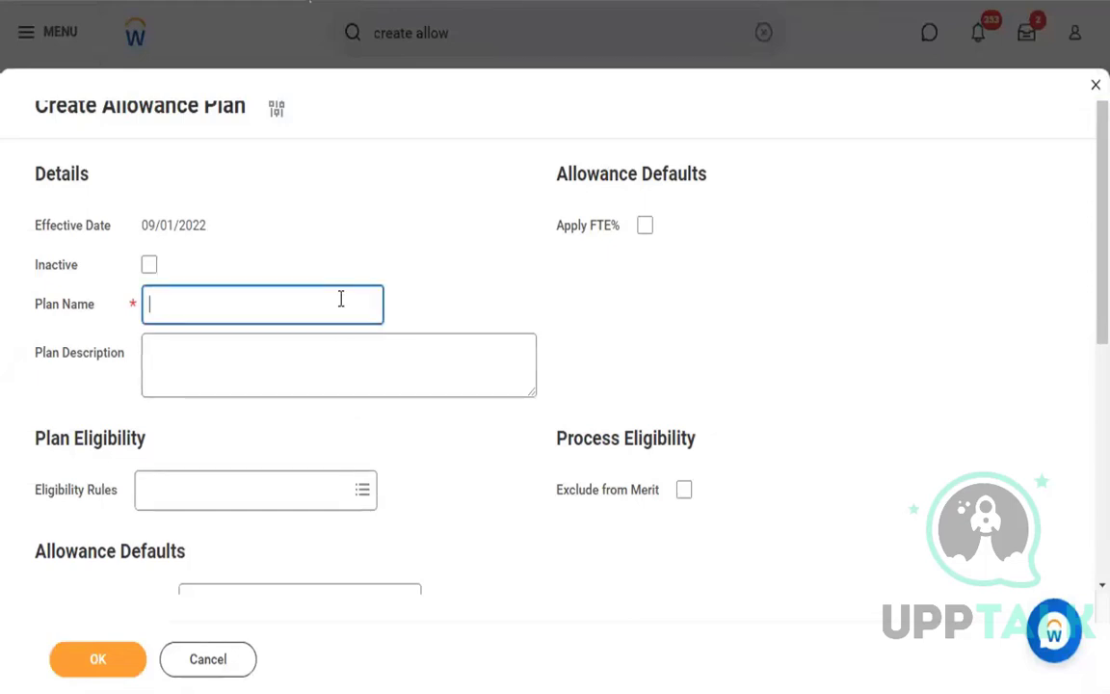
type("Flexgun Car")
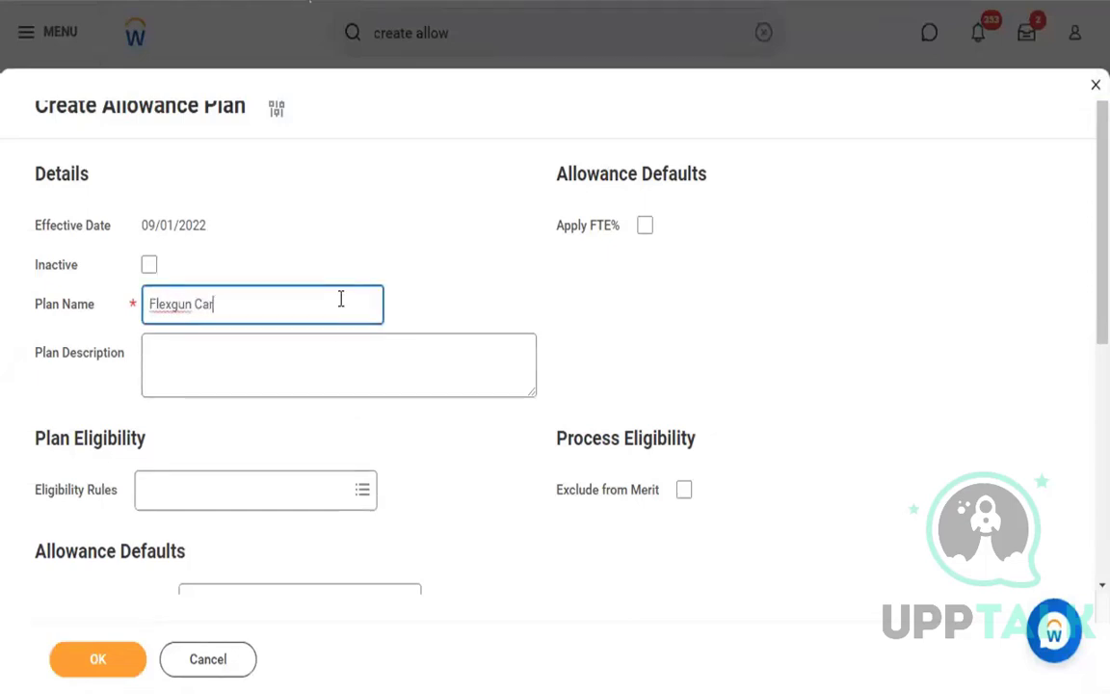
type(" Allowance")
Step: Search the compensation elements for "car allowance" and assign Car Allowance as the plan's compensation element
scroll(340, 300, "down", 3)
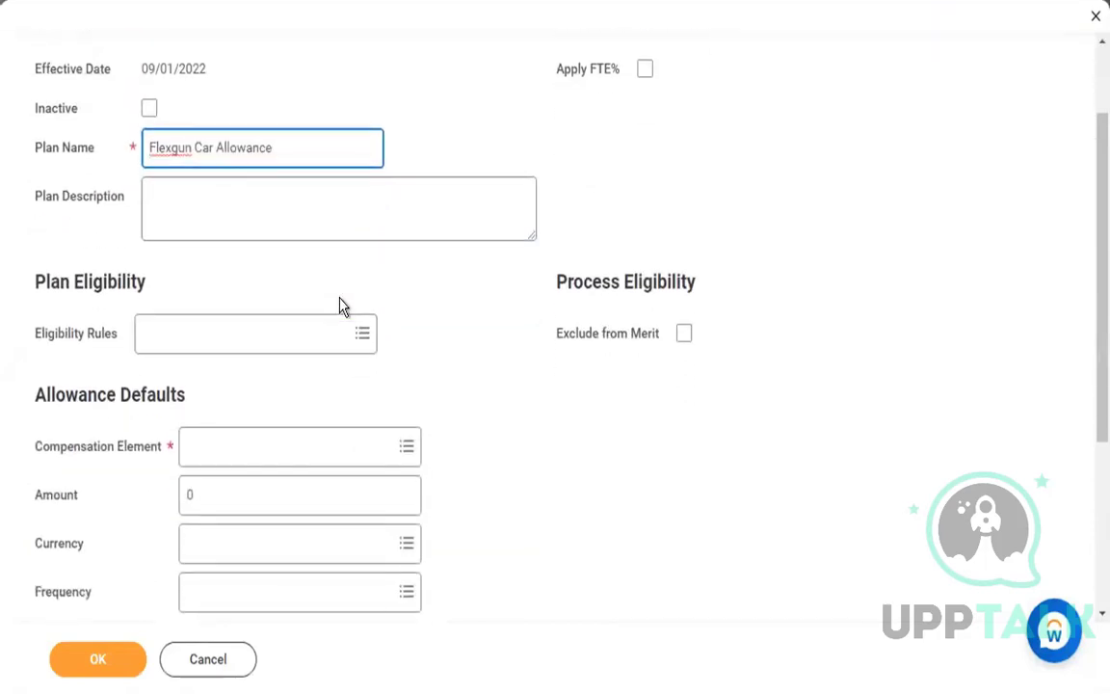
scroll(340, 306, "down", 1)
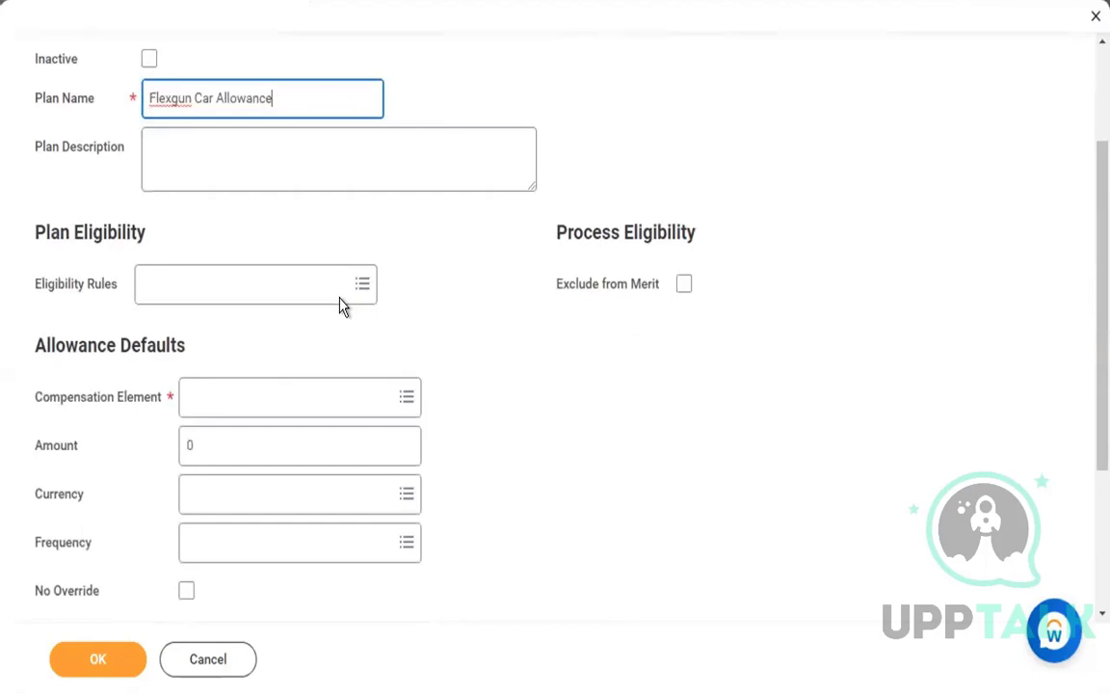
left_click(263, 401)
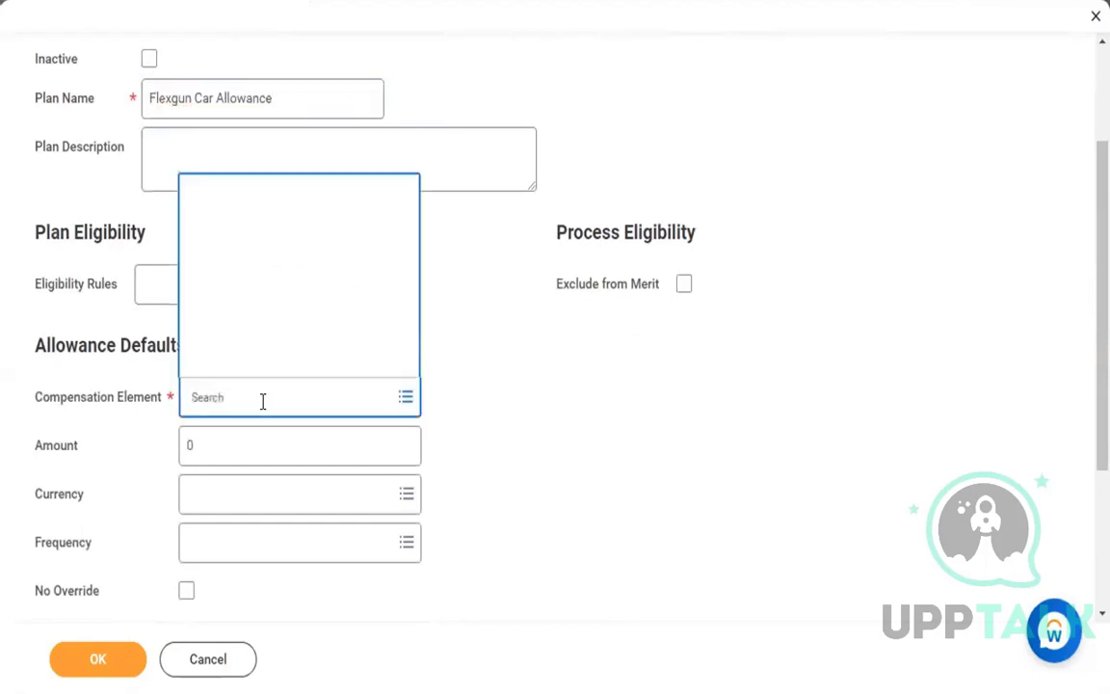
type("car allowance")
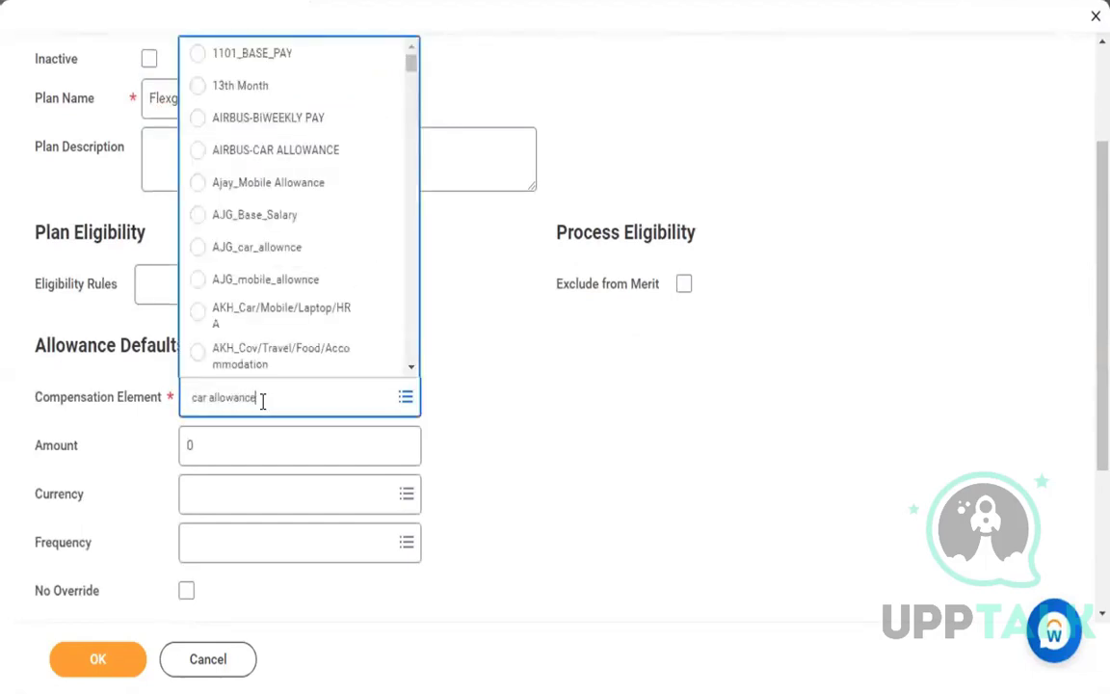
key("Return")
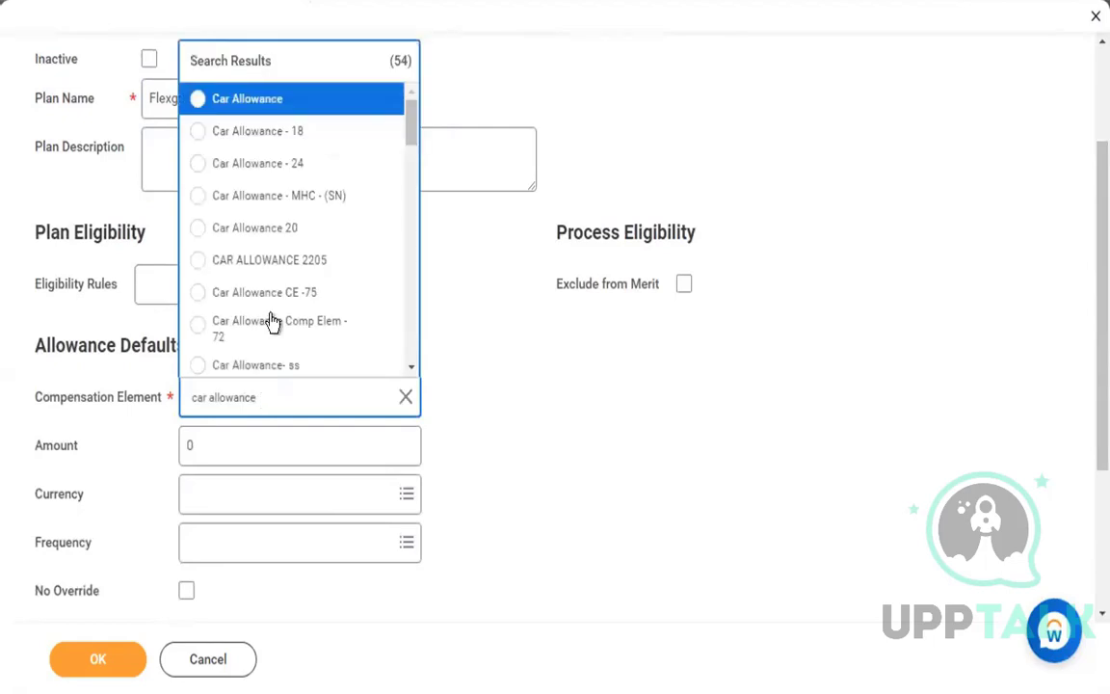
left_click(301, 101)
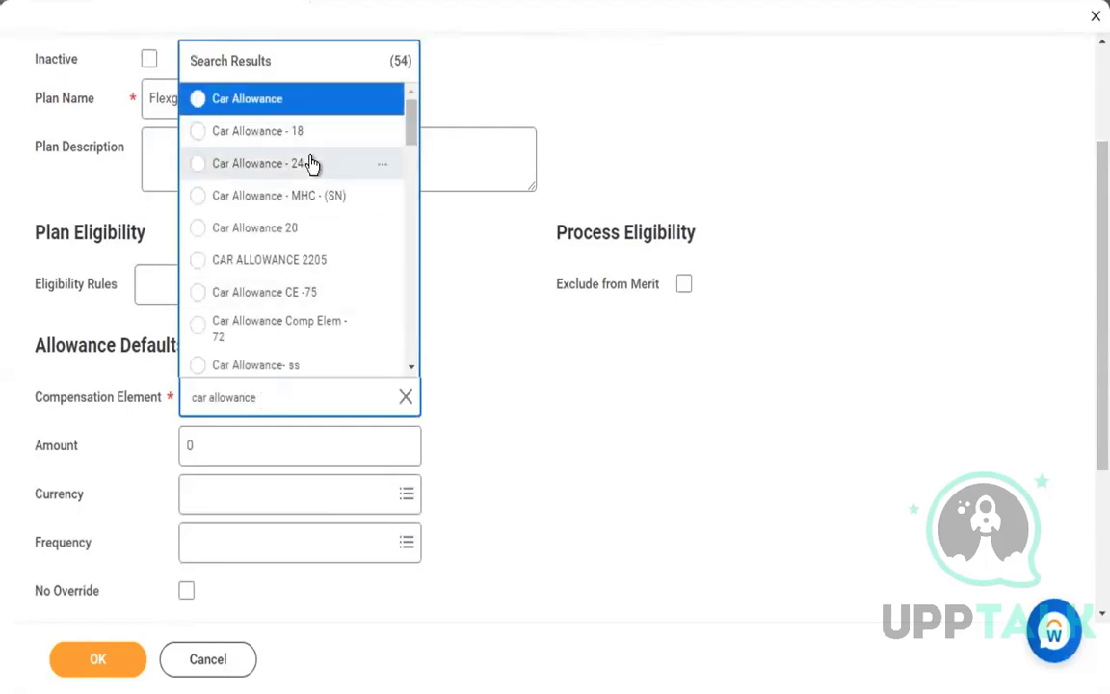
scroll(322, 289, "down", 2)
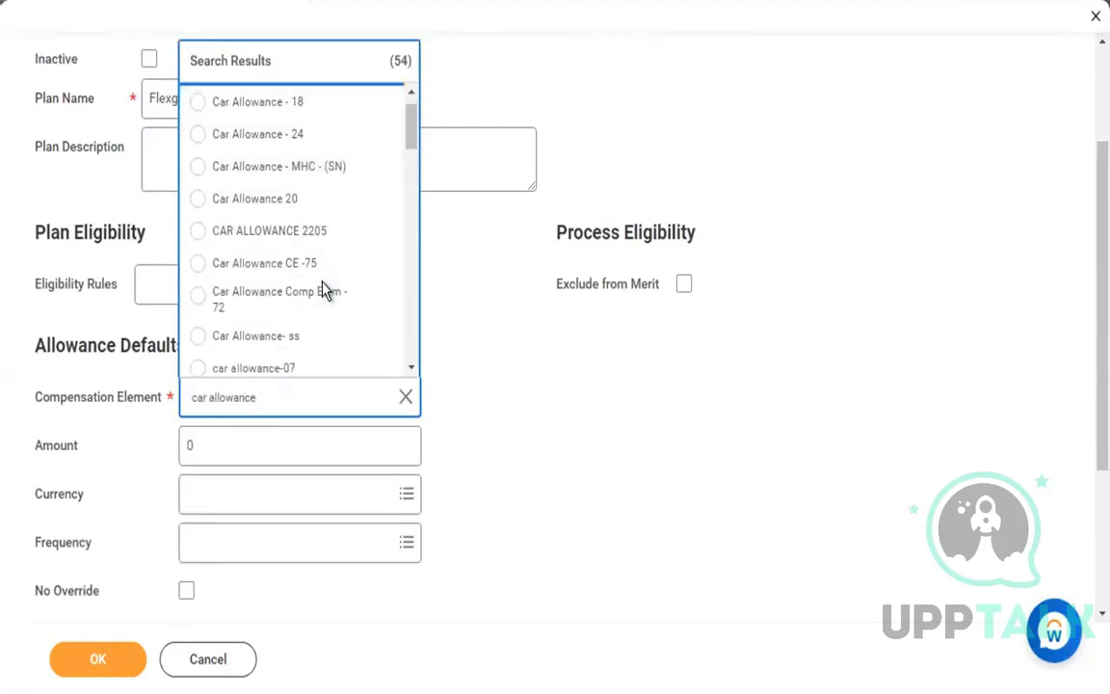
scroll(323, 289, "down", 4)
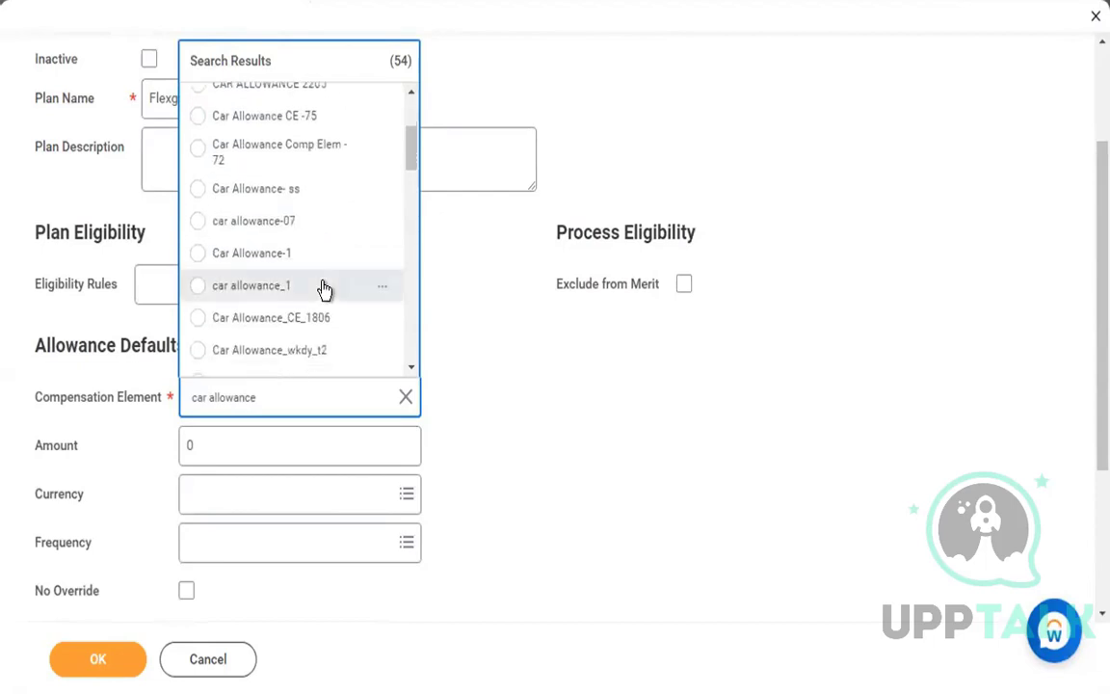
scroll(323, 289, "up", 6)
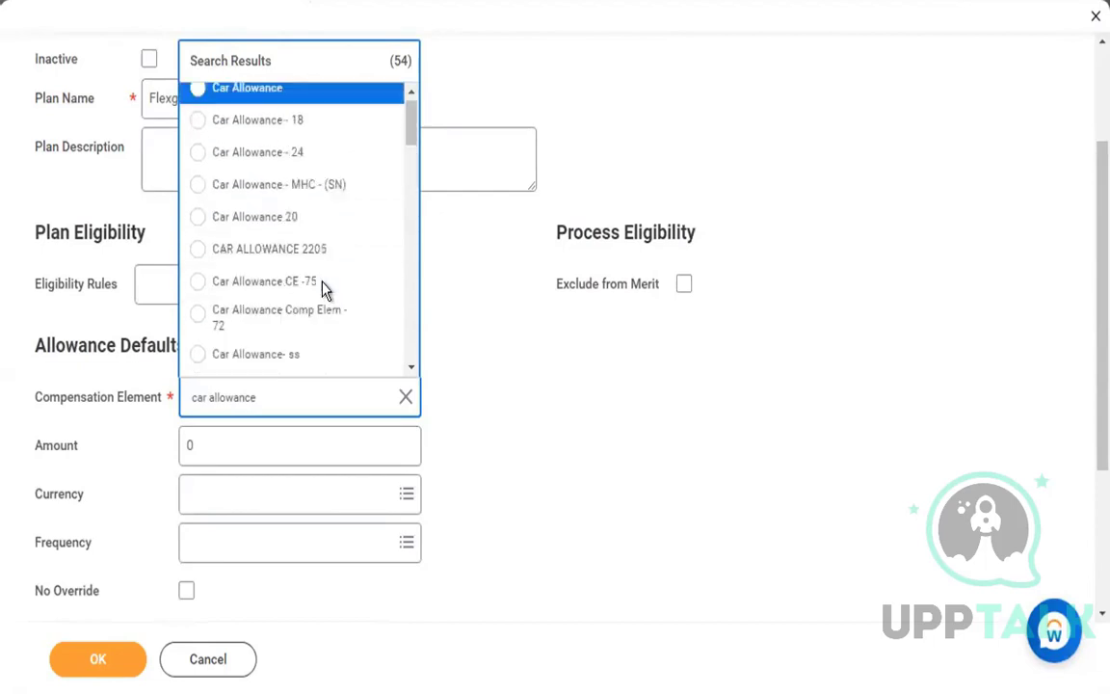
left_click(384, 102)
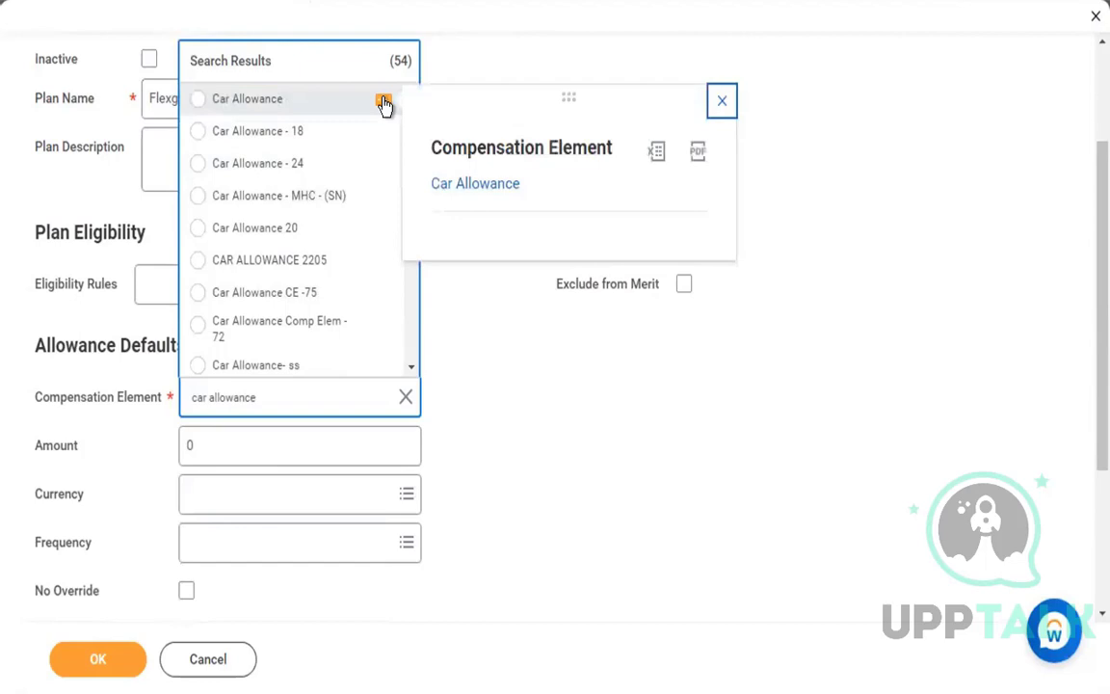
left_click(297, 103)
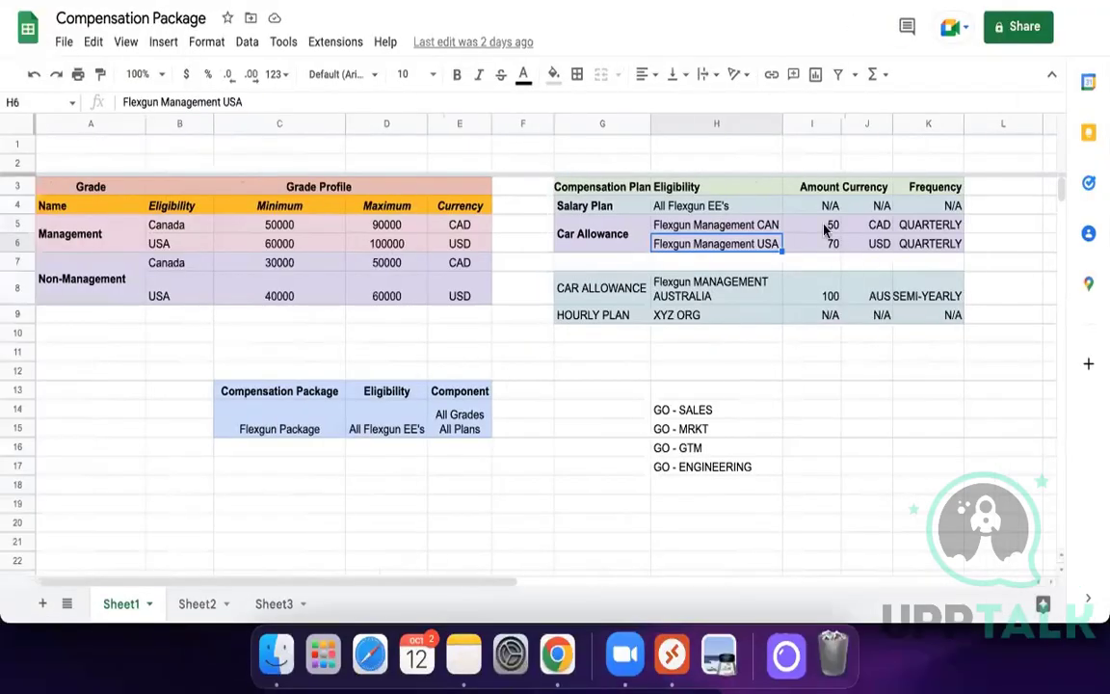
Step: In the Compensation Package spreadsheet, compare the Car Allowance amounts for Flexgun Management CAN and Flexgun Management USA
left_click(826, 227)
left_click(826, 244)
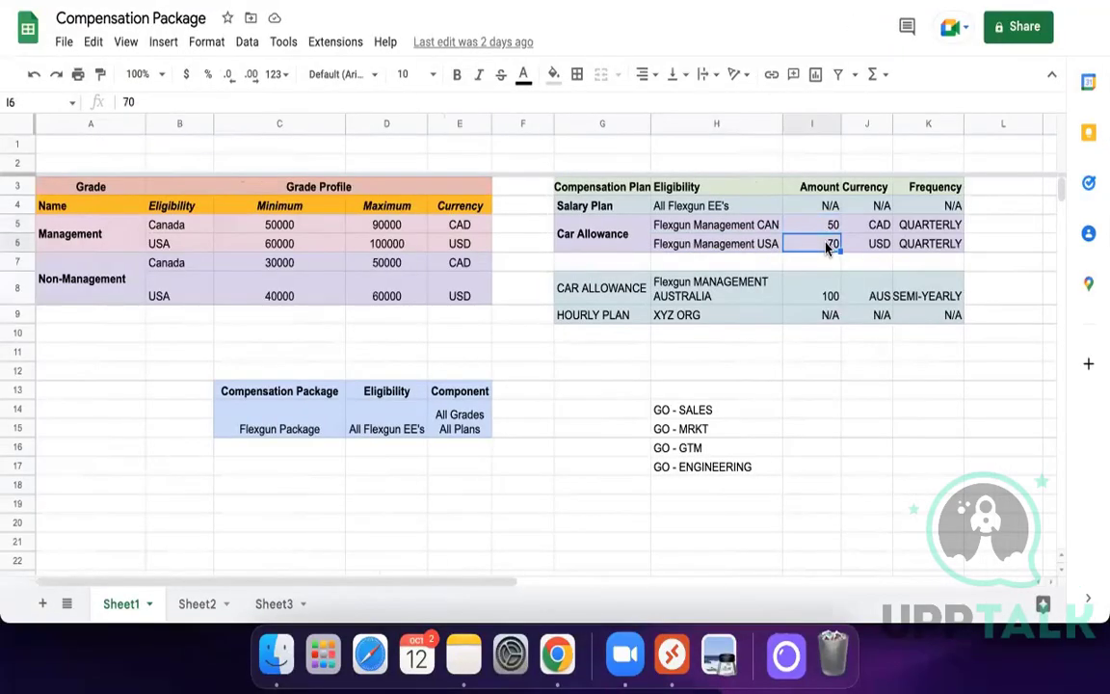
left_click(817, 225)
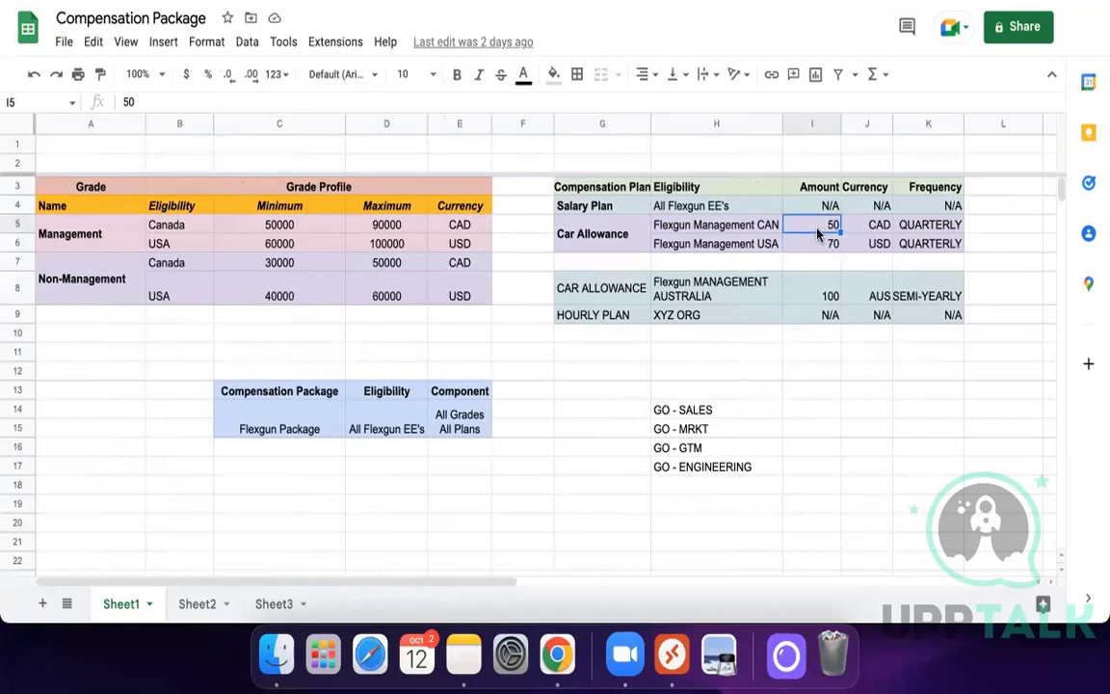
left_click(818, 243)
left_click(813, 225)
left_click(813, 245)
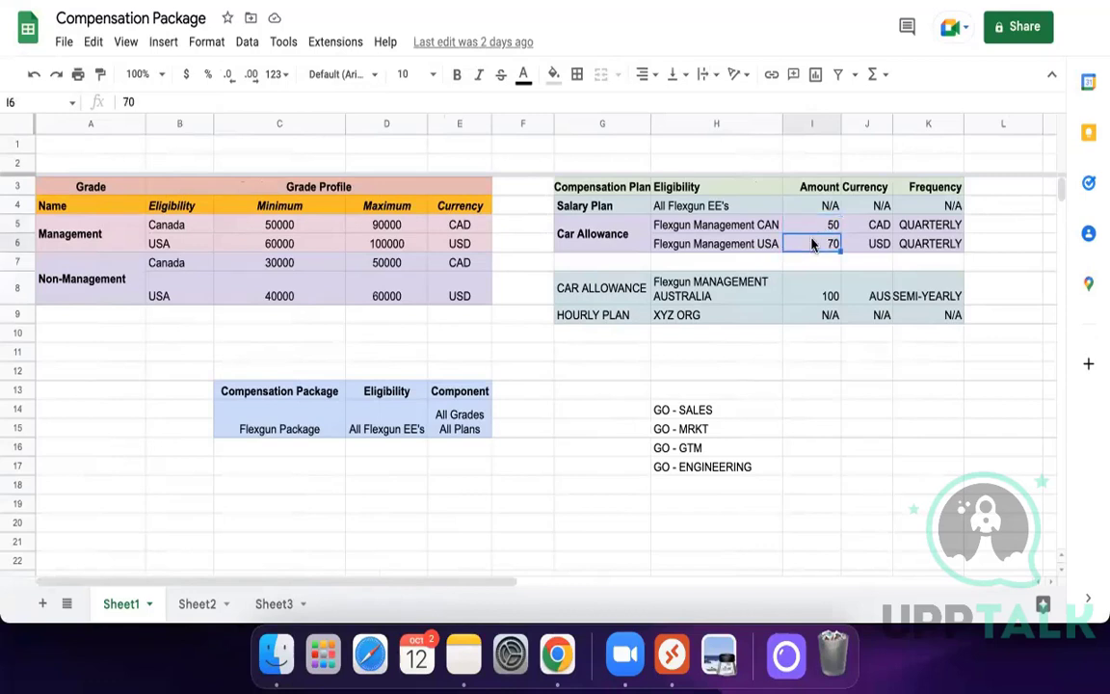
Step: Switch back to Workday and set the allowance defaults to amount 50, currency CAD and frequency Quarterly
scroll(812, 243, "right", 10)
key("ctrl+Right")
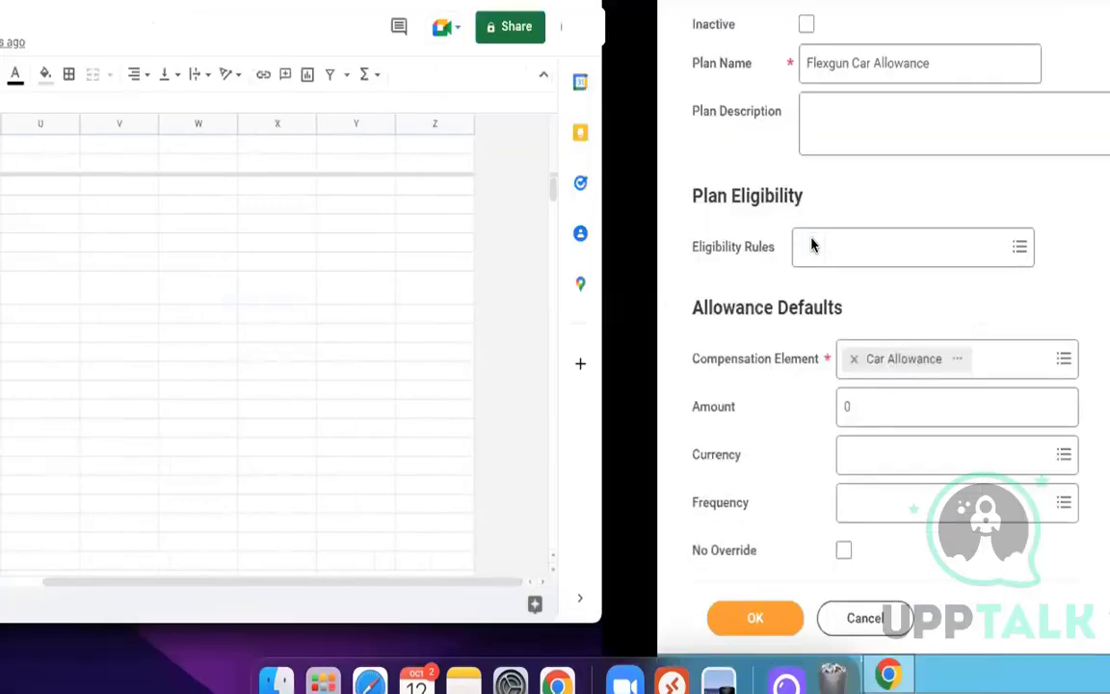
left_click(353, 456)
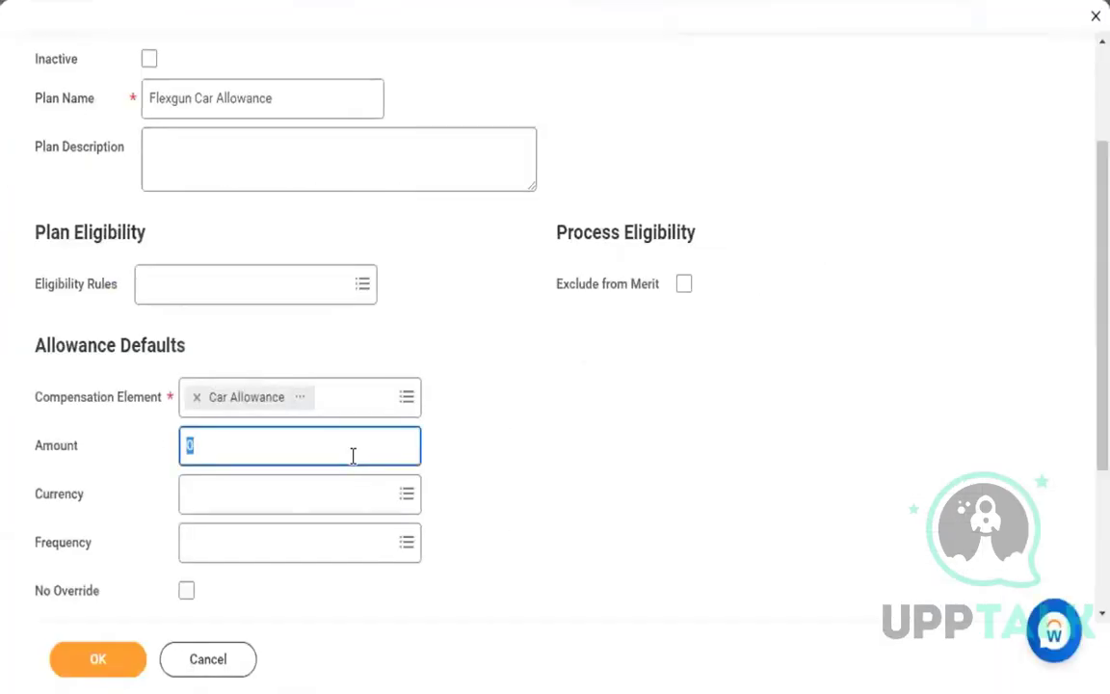
type("50")
left_click(320, 495)
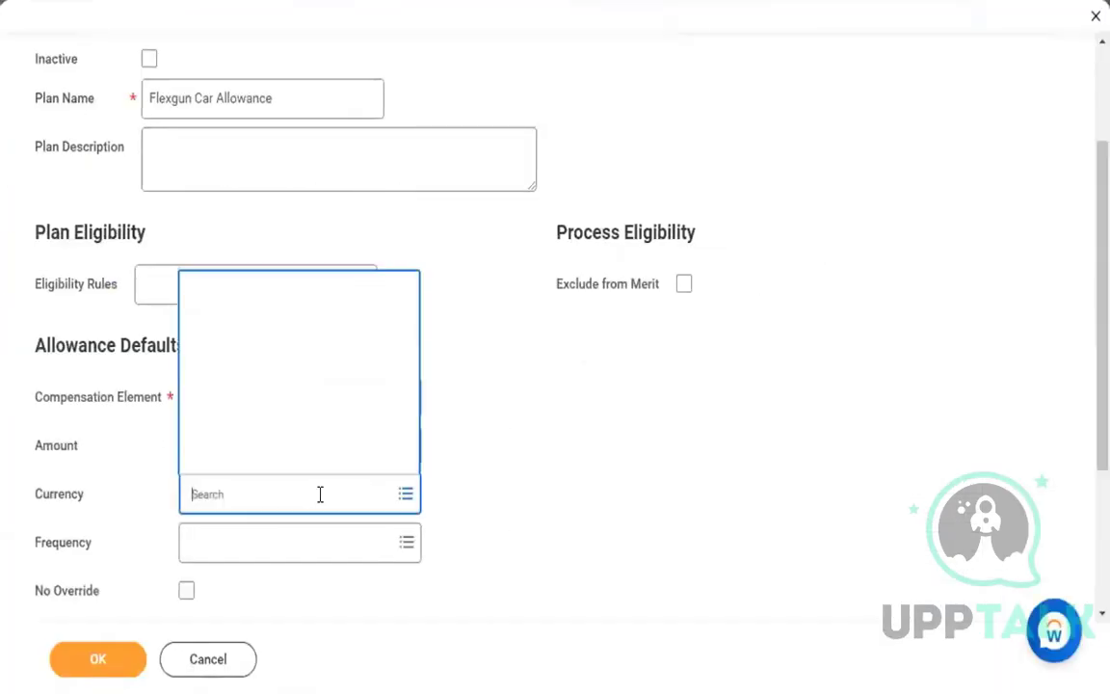
type("cad")
key("Return")
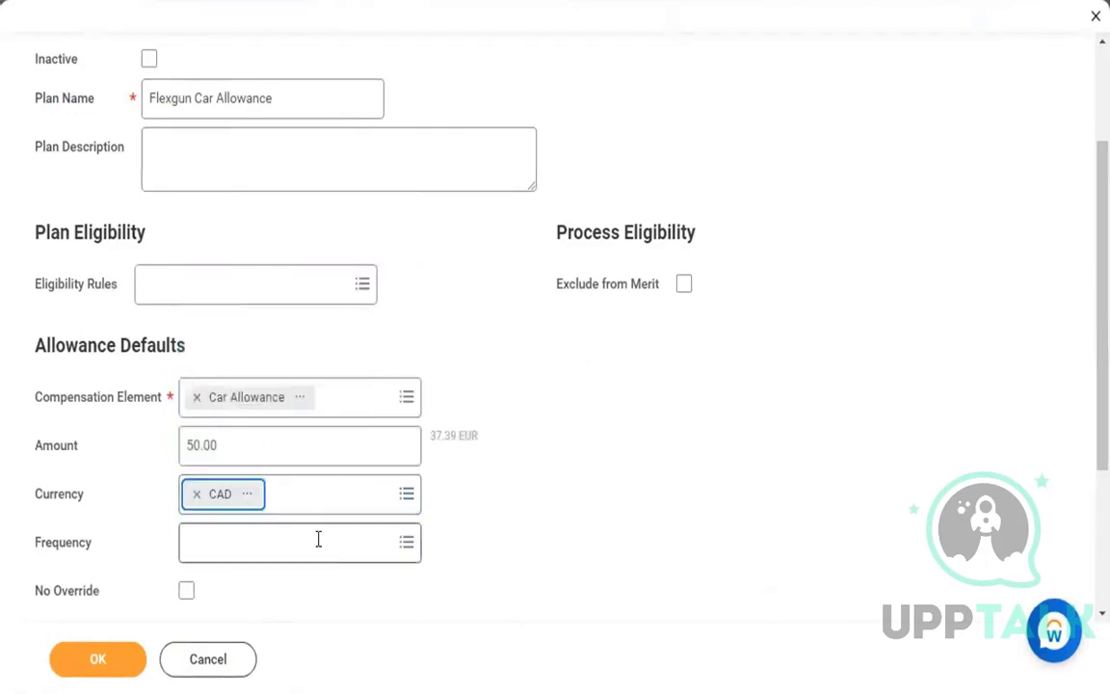
left_click(318, 540)
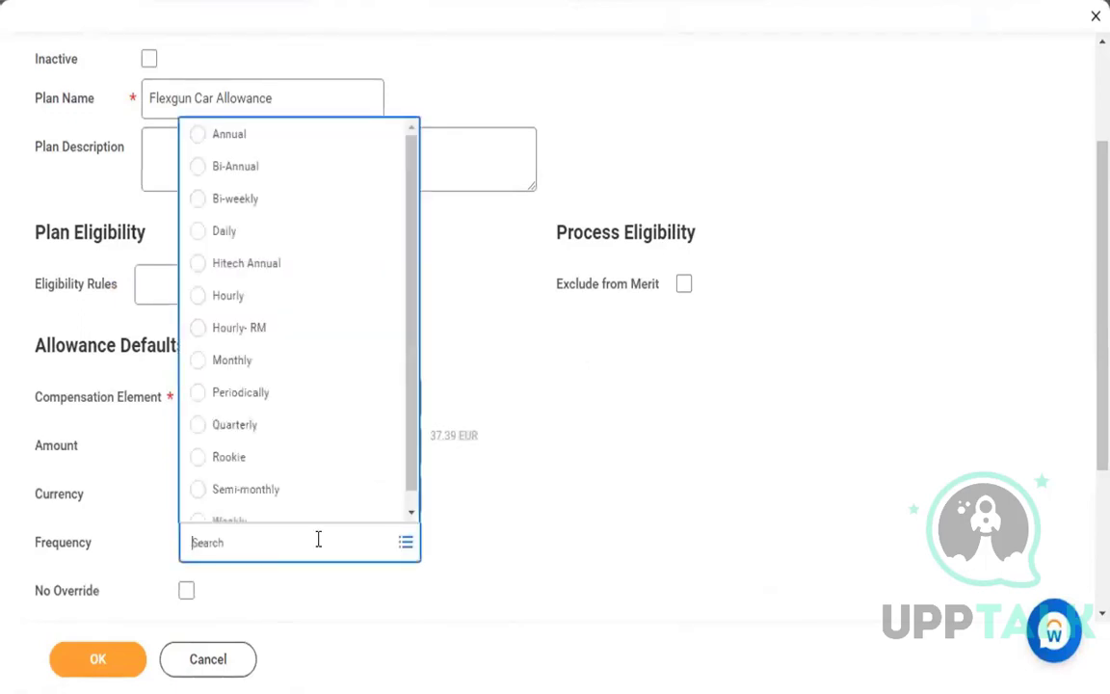
left_click(317, 424)
Step: Enable Apply FTE% for the allowance plan and submit the plan
scroll(581, 515, "up", 3)
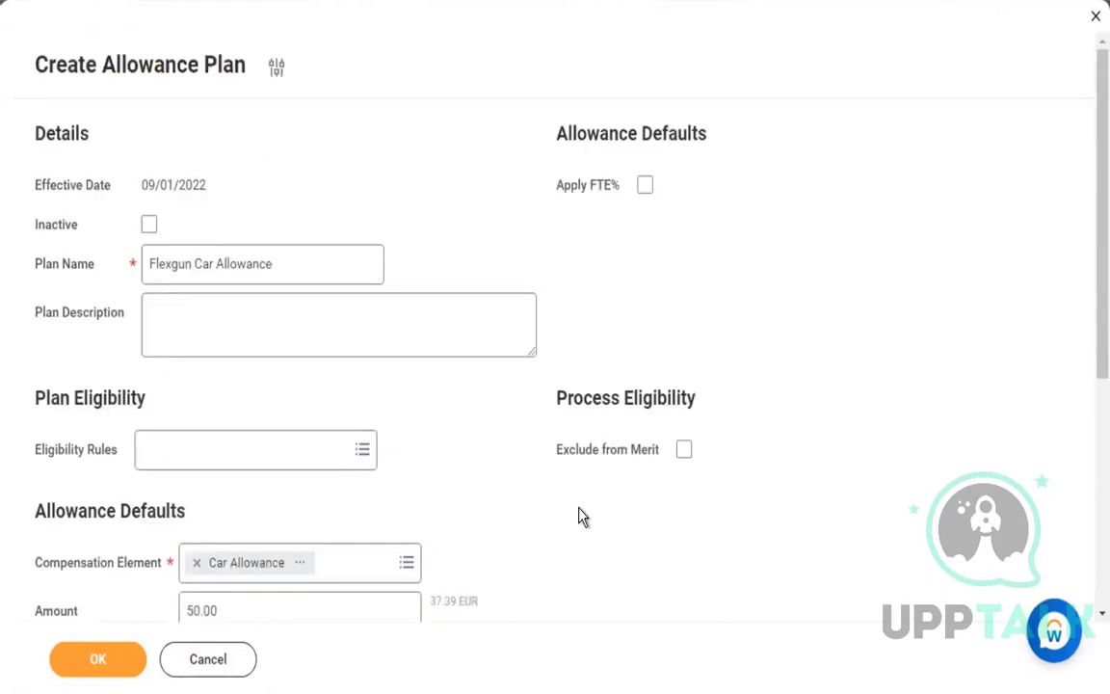
scroll(581, 515, "down", 3)
scroll(581, 517, "up", 2)
left_click(644, 114)
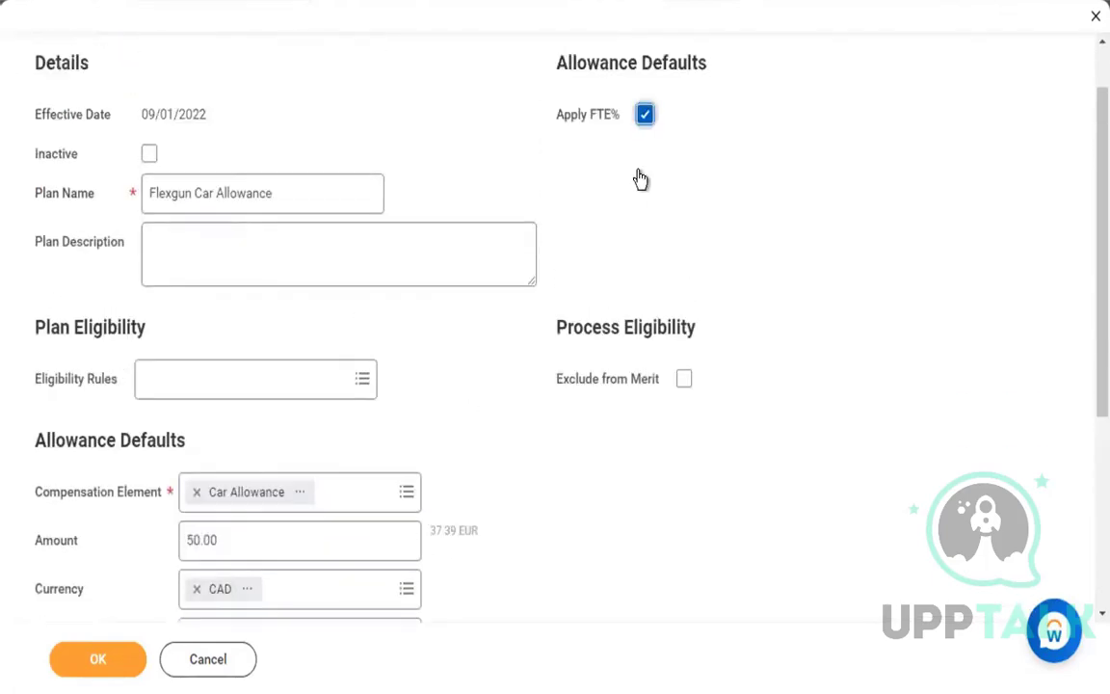
scroll(597, 400, "down", 5)
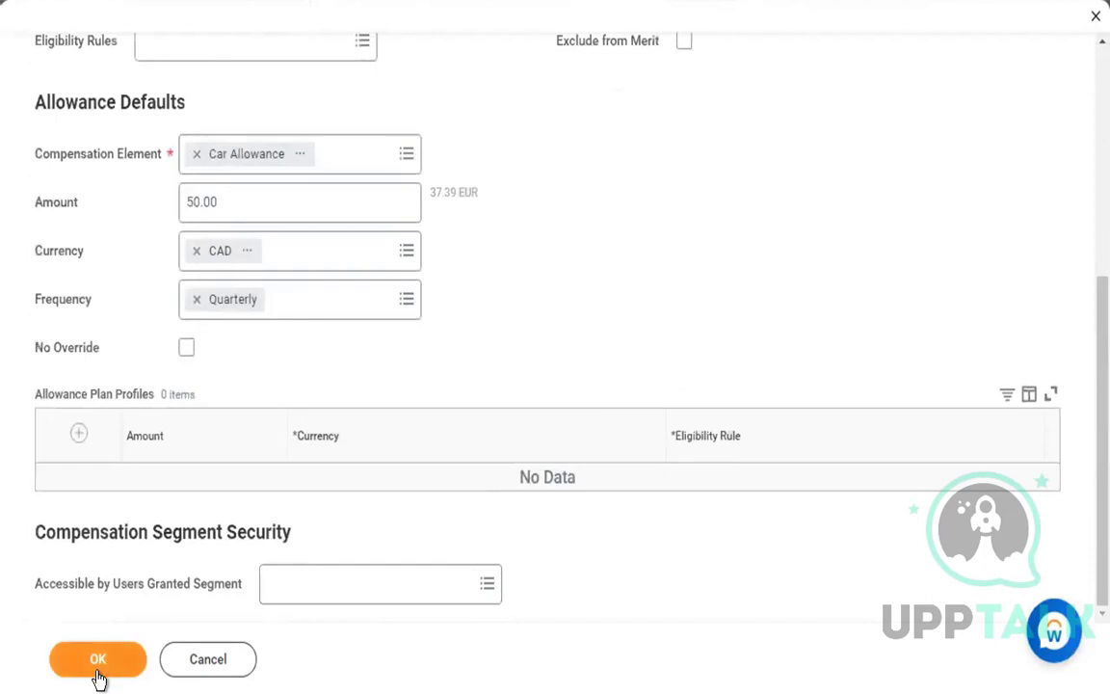
left_click(100, 665)
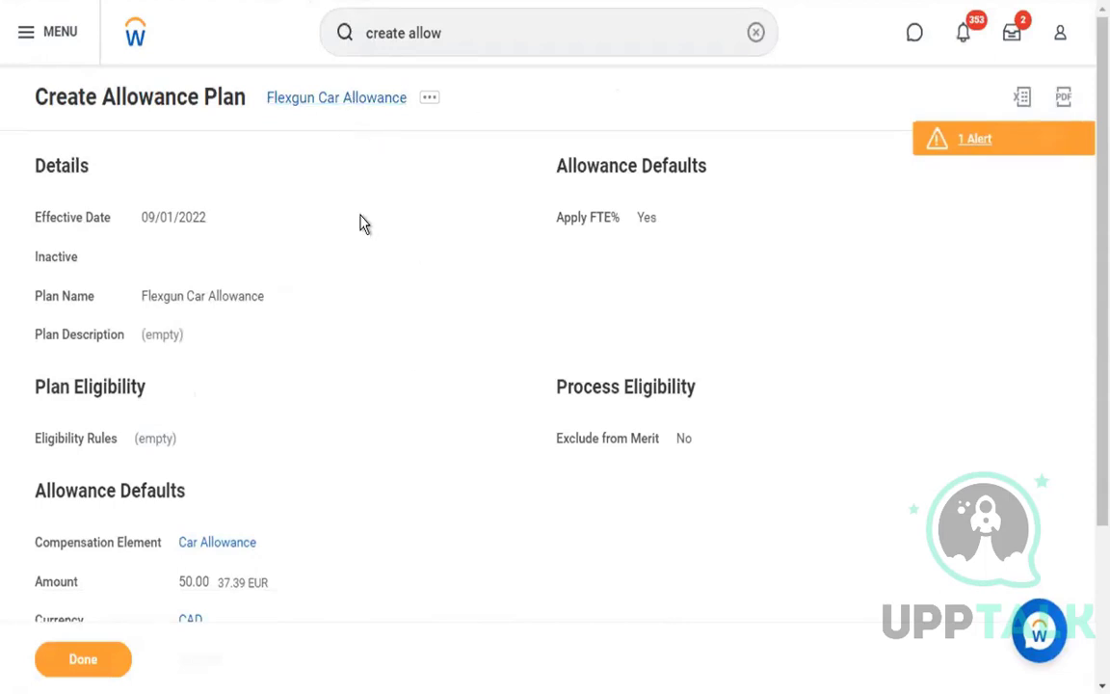
Step: Review the Plan Eligibility section of the created Flexgun Car Allowance plan
scroll(362, 224, "down", 2)
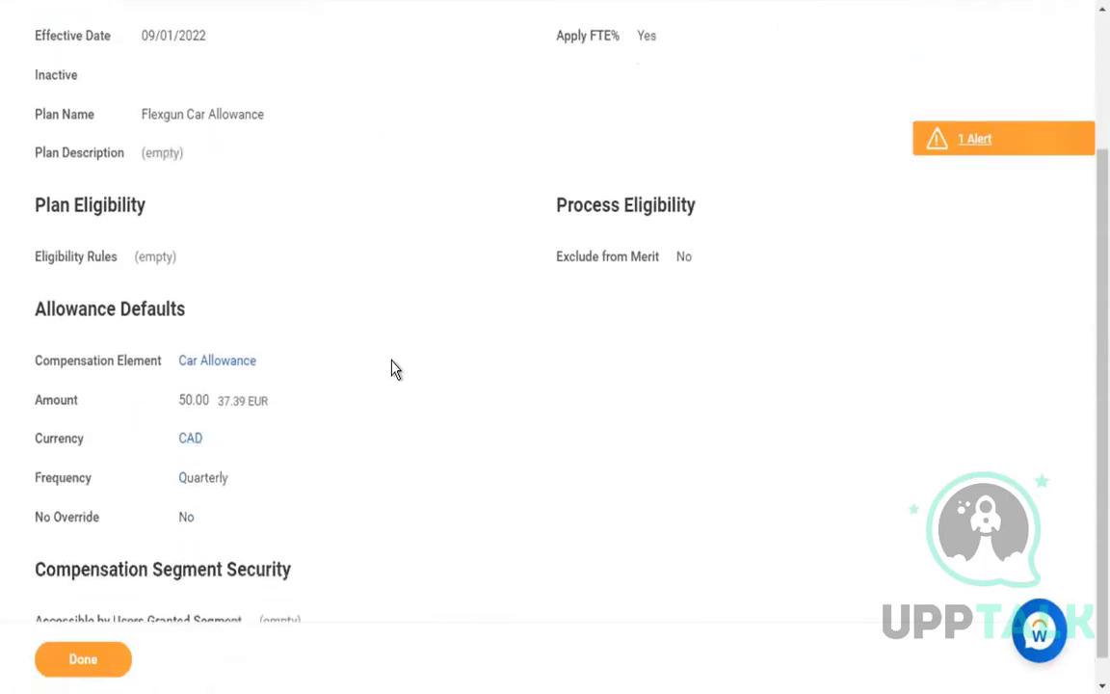
left_click_drag(35, 202, 184, 259)
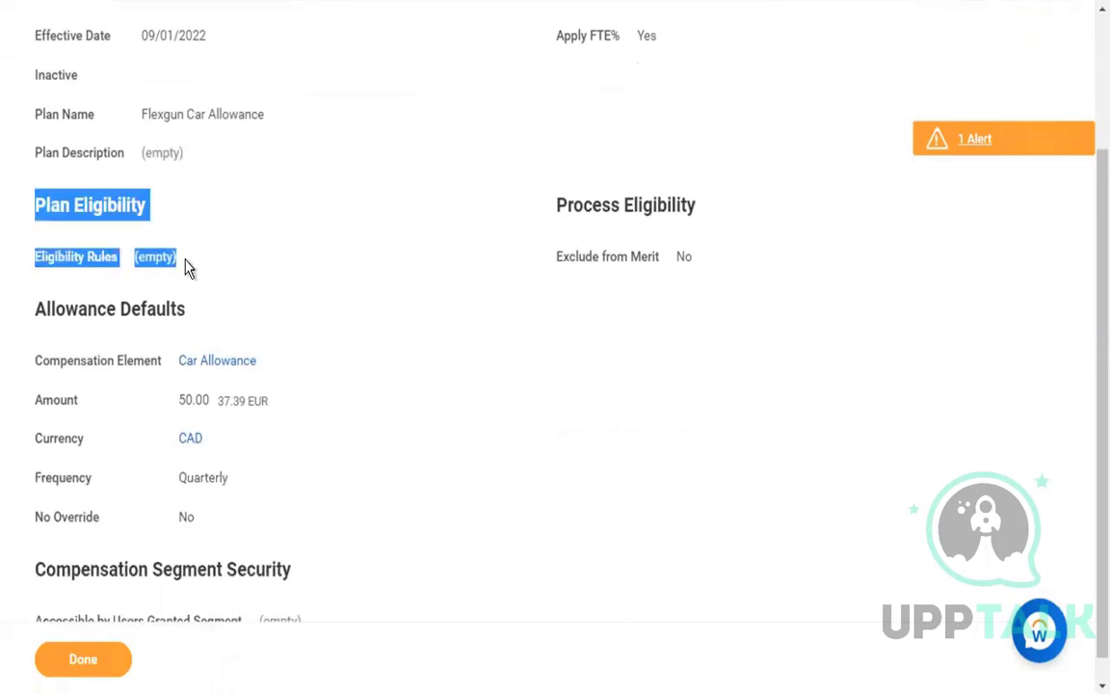
left_click(339, 272)
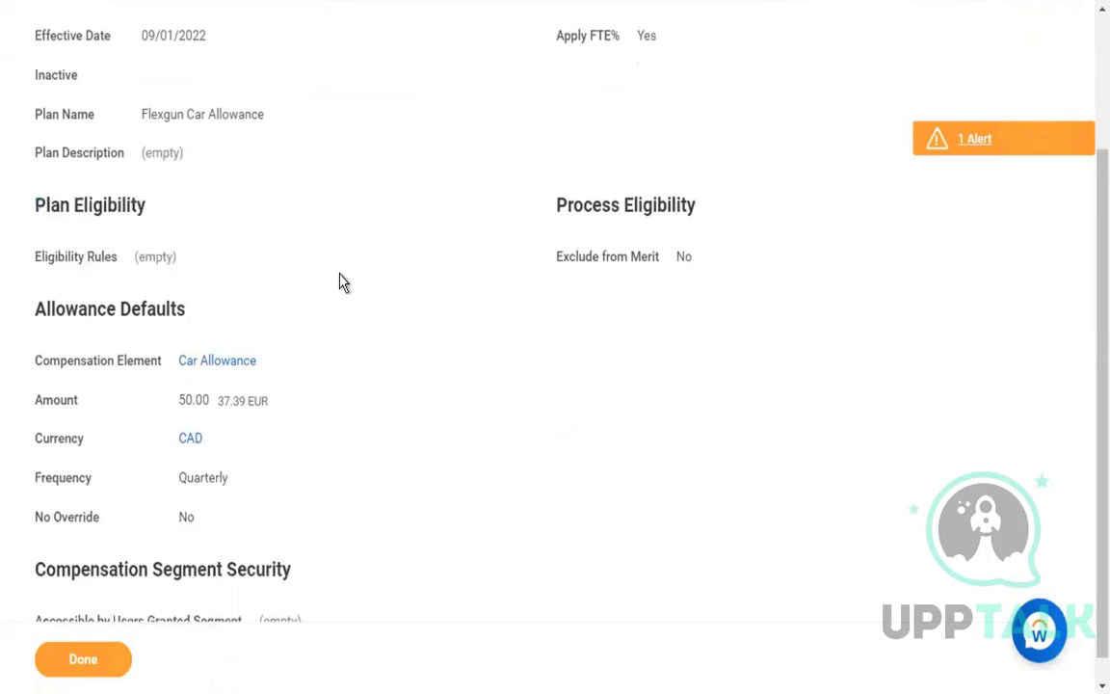
left_click(270, 269)
Step: Switch to the Compensation Package spreadsheet and review the Car Allowance eligibility and amount for Flexgun Management CAN
key("ctrl+Left")
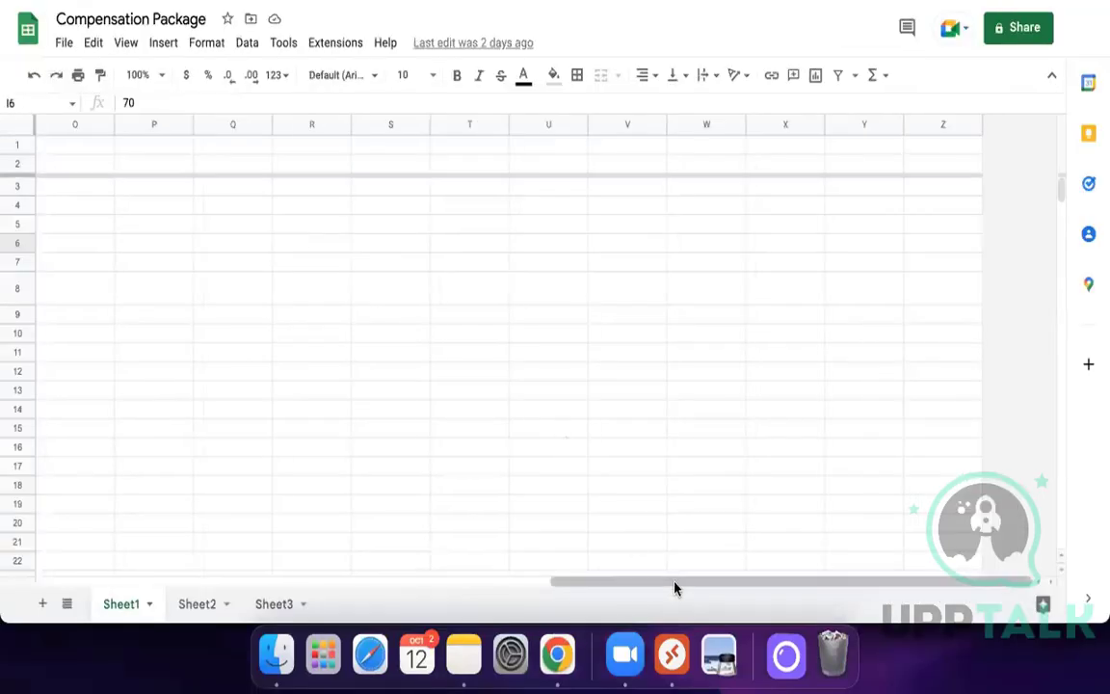
left_click_drag(379, 585, 231, 583)
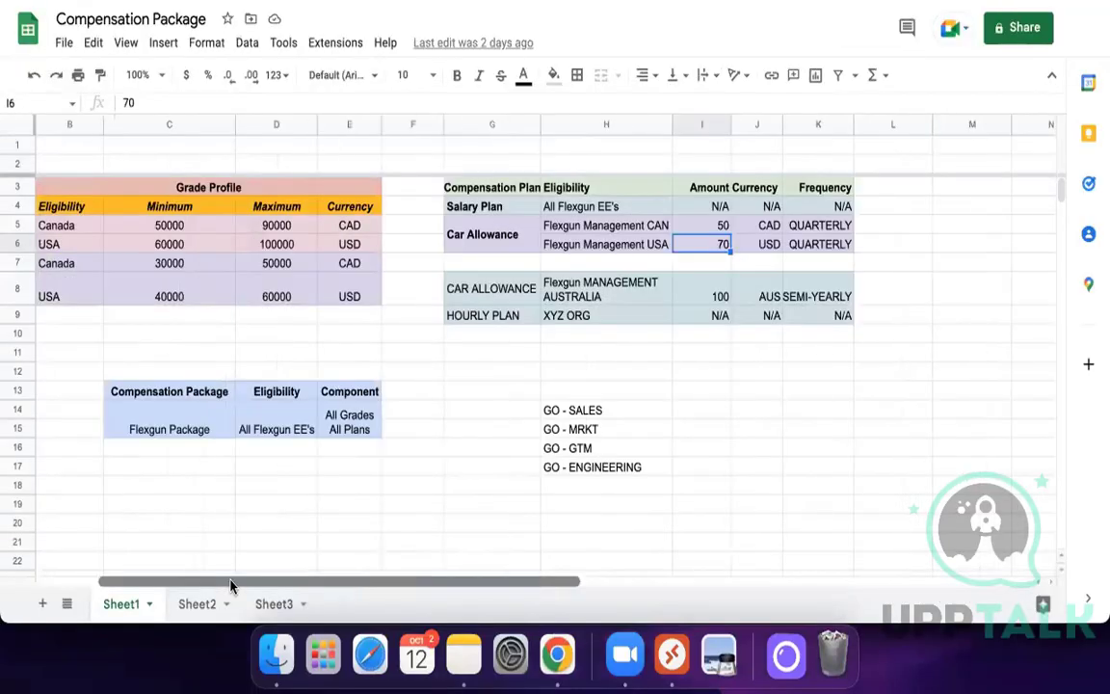
left_click(595, 225)
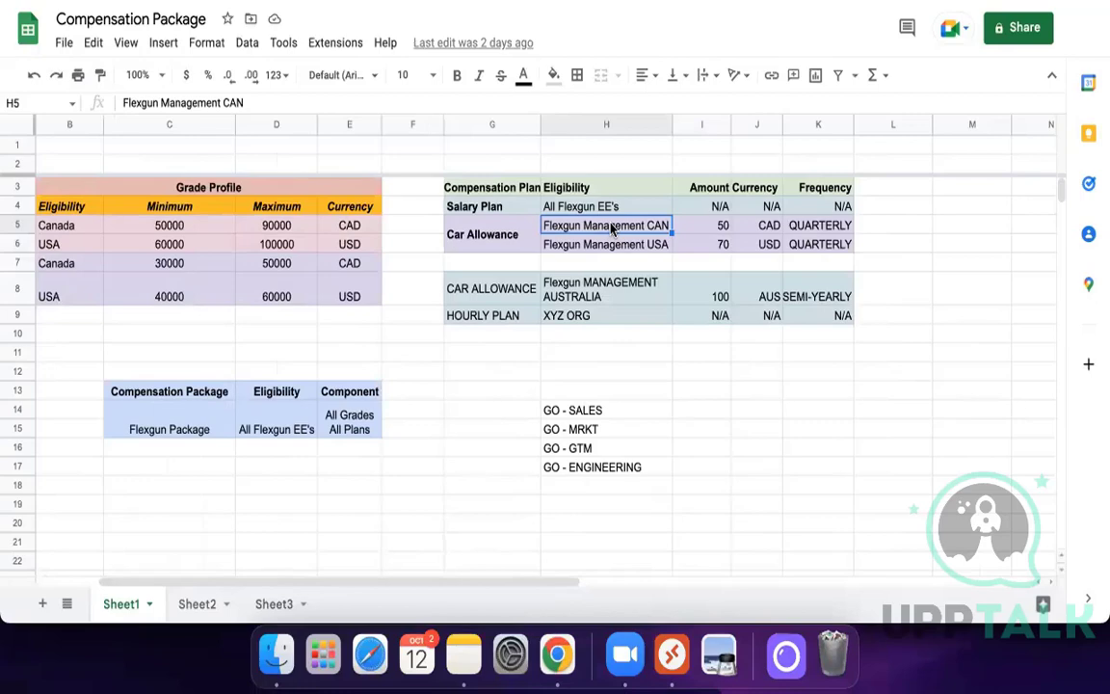
left_click(709, 232)
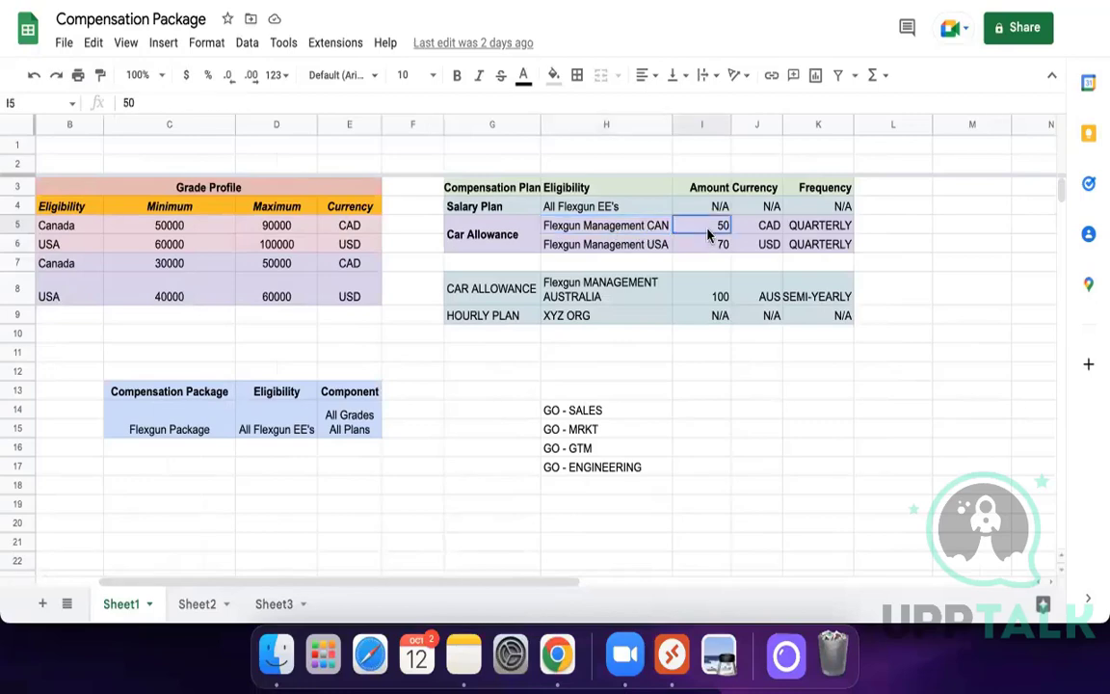
left_click(626, 226)
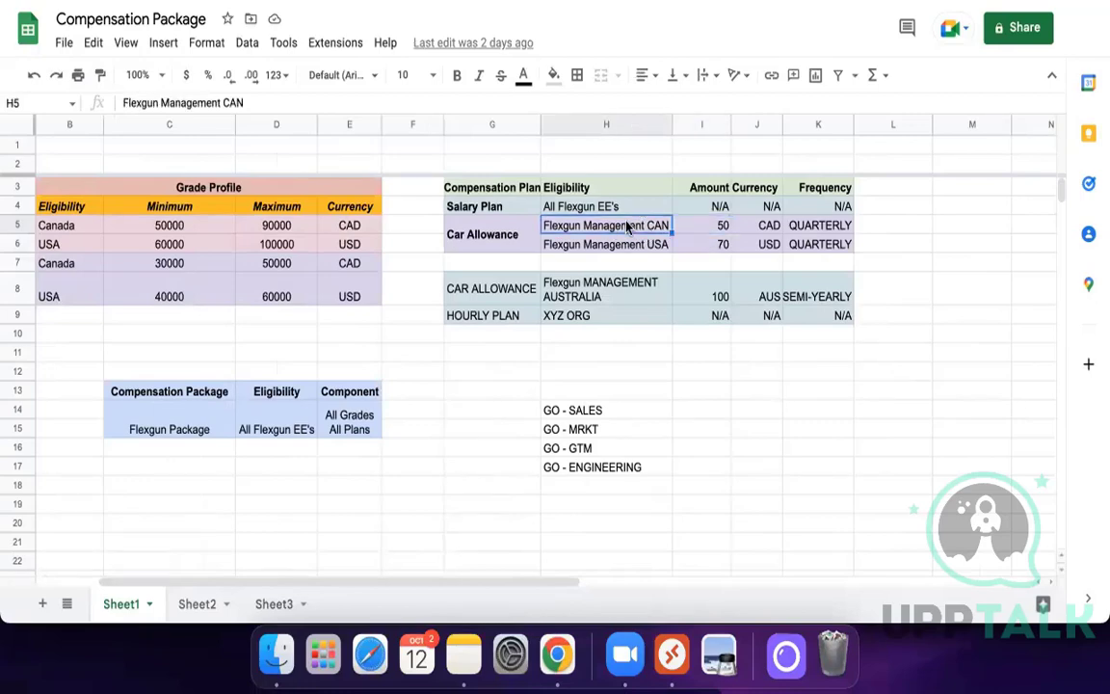
Step: Compare the Eligibility Rules entry of the Workday plan with the spreadsheet's Flexgun Management USA eligibility
key("ctrl+Right")
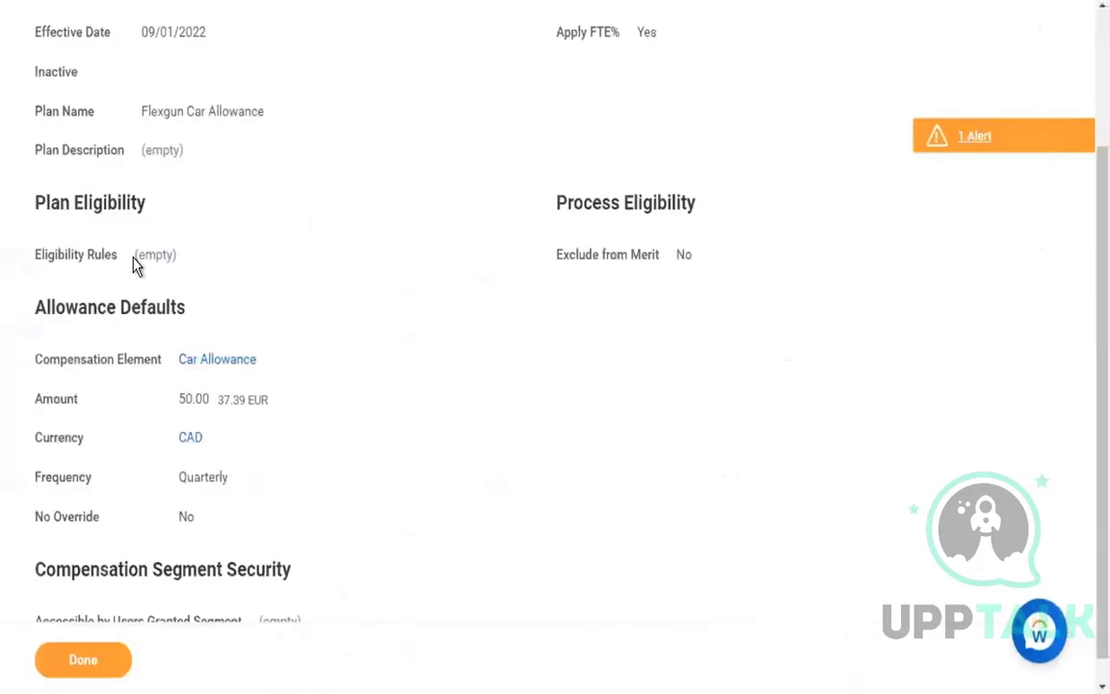
left_click_drag(135, 265, 193, 265)
left_click(196, 266)
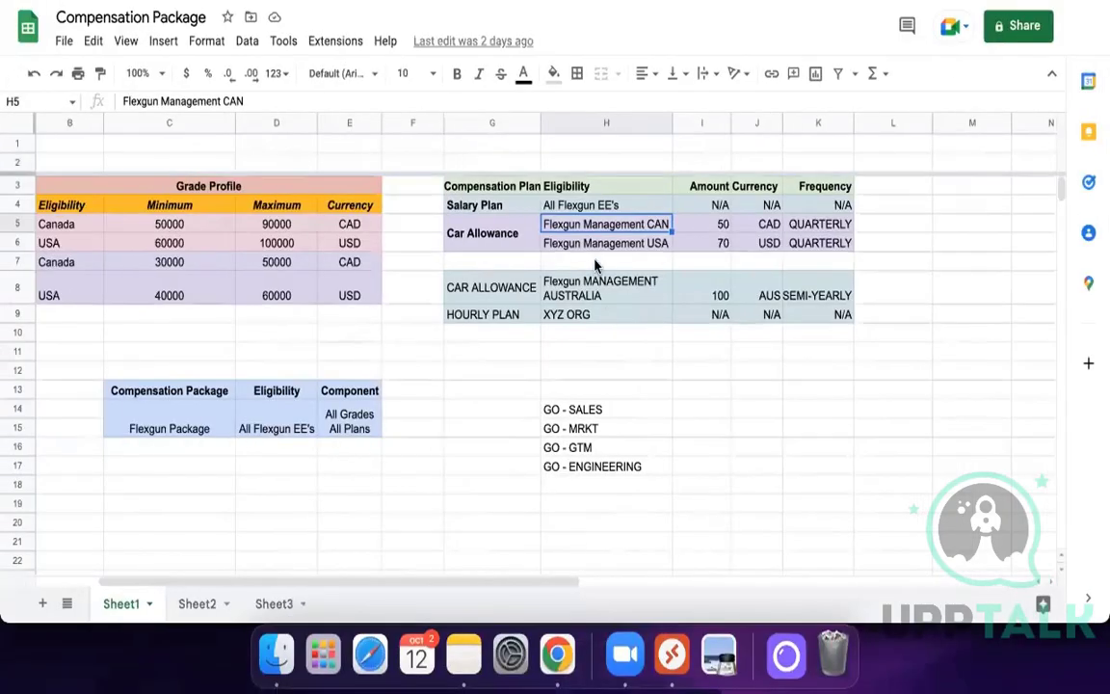
left_click(617, 248)
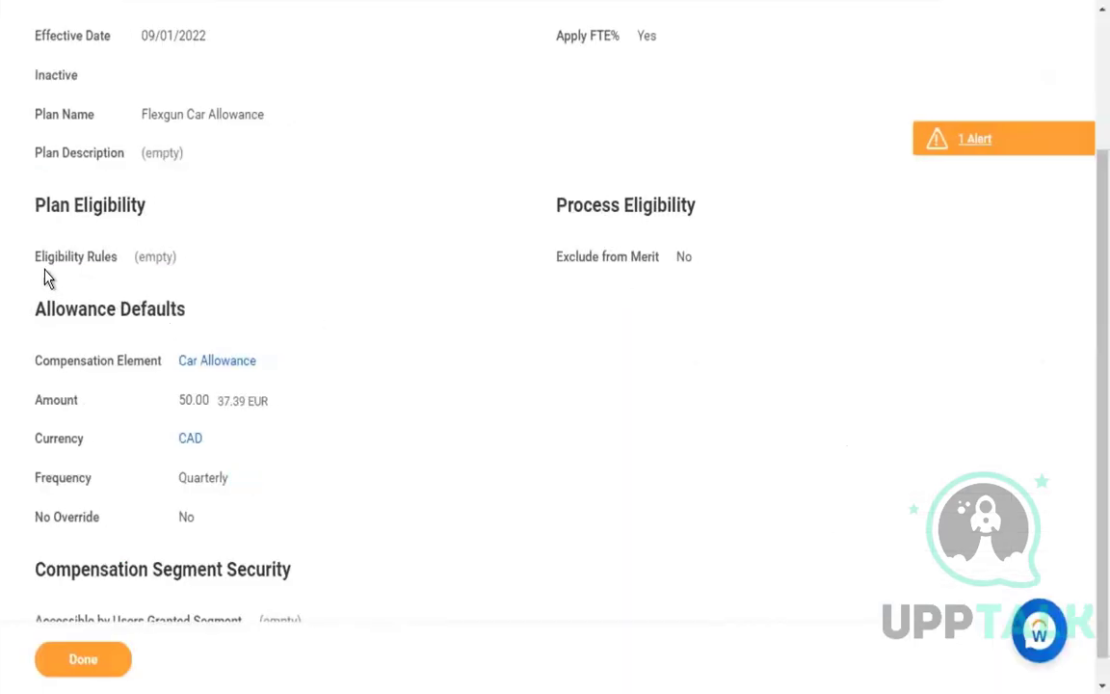
left_click_drag(32, 257, 217, 263)
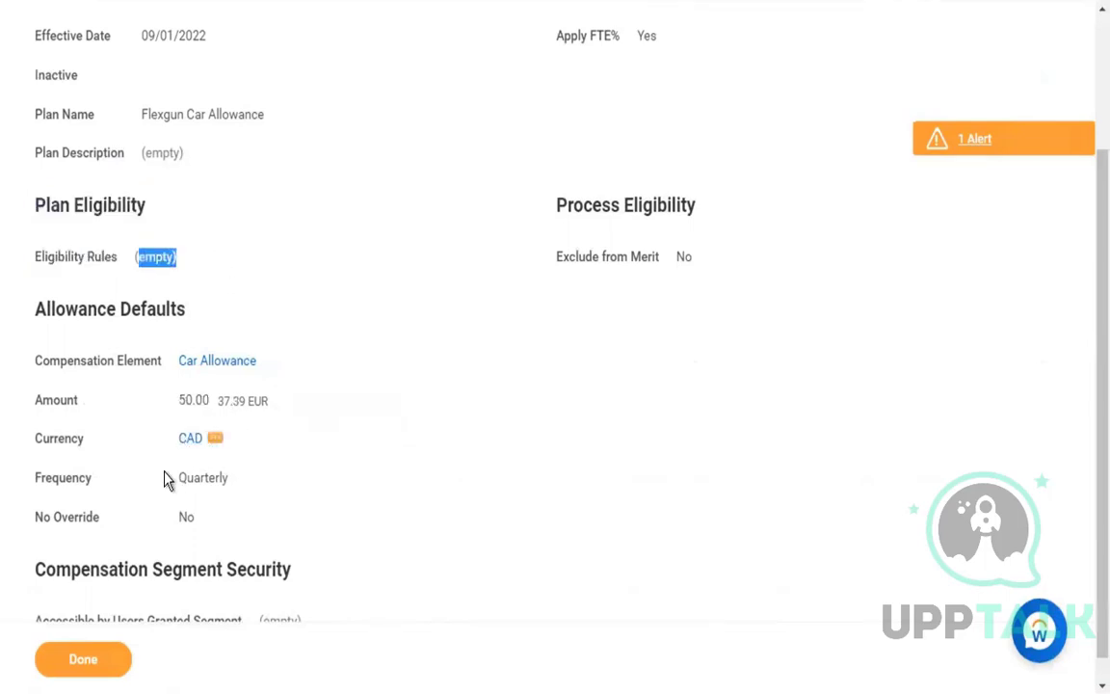
Step: Open the Flexgun Car Allowance plan for editing with an effective date of 09/01/2022
scroll(546, 472, "up", 2)
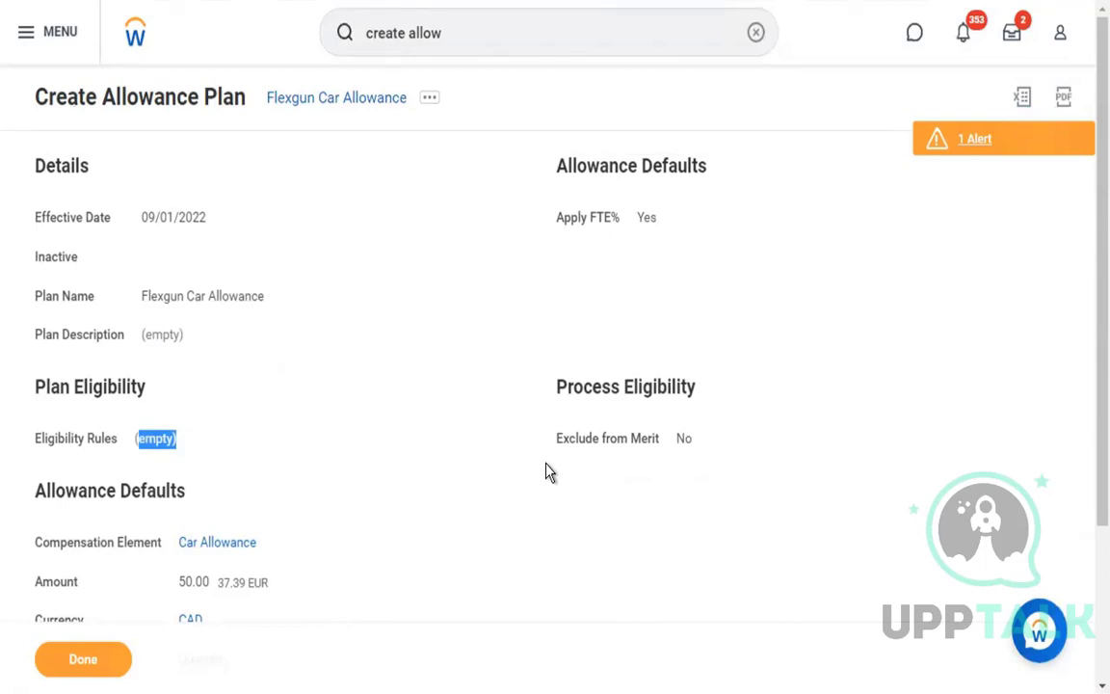
scroll(545, 471, "down", 3)
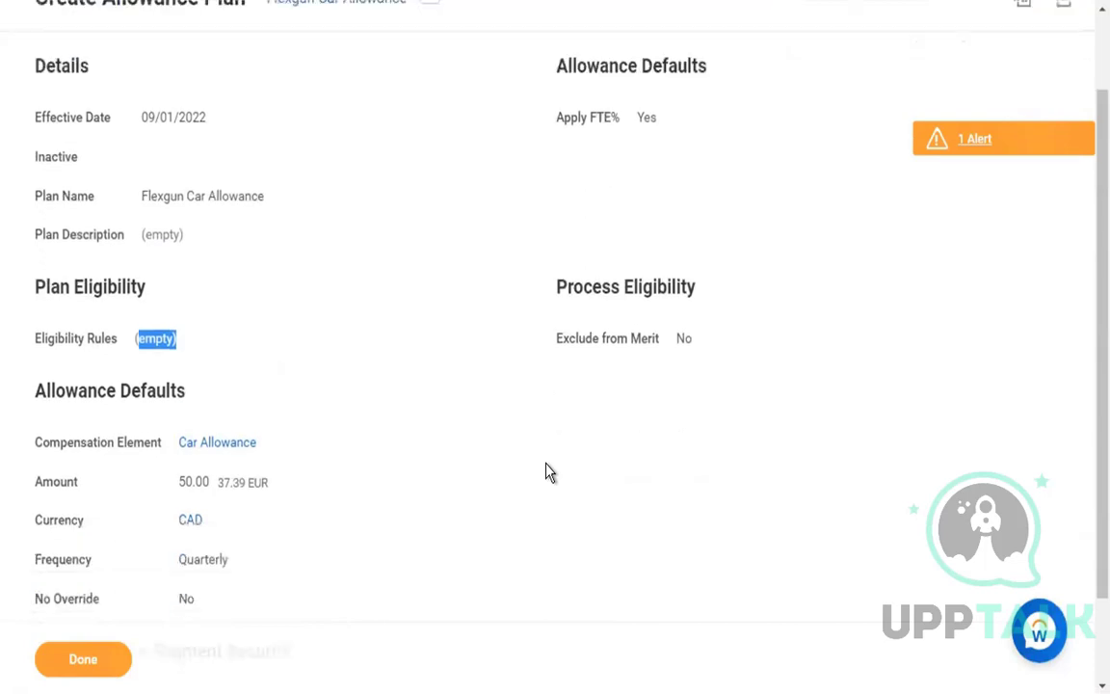
scroll(514, 359, "up", 3)
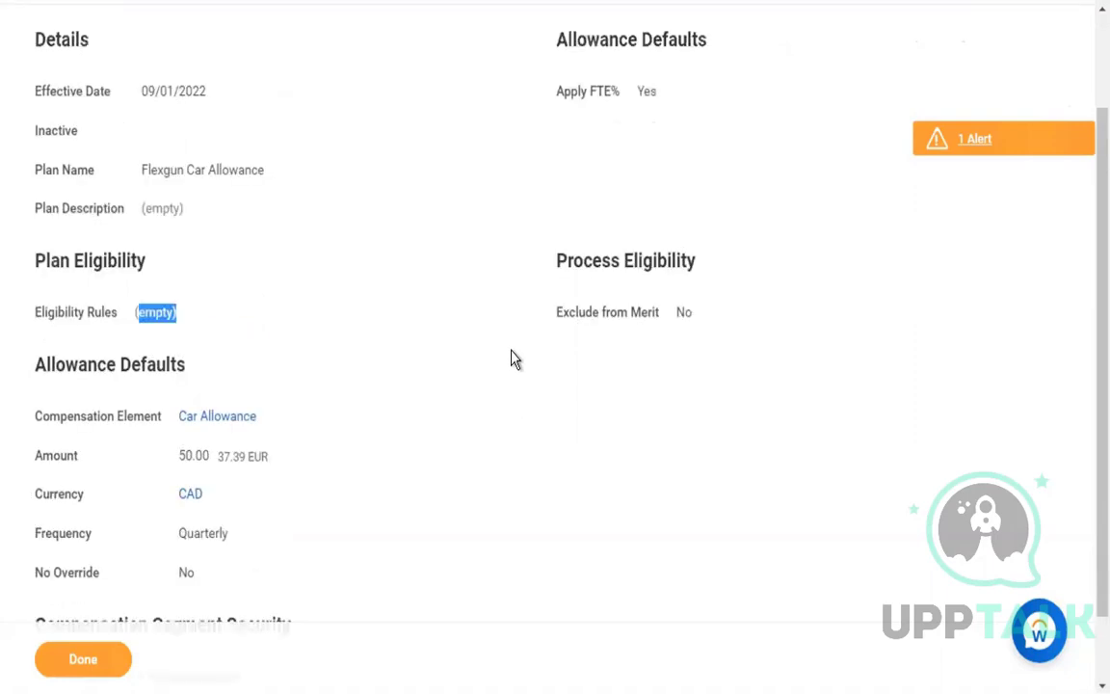
left_click(430, 97)
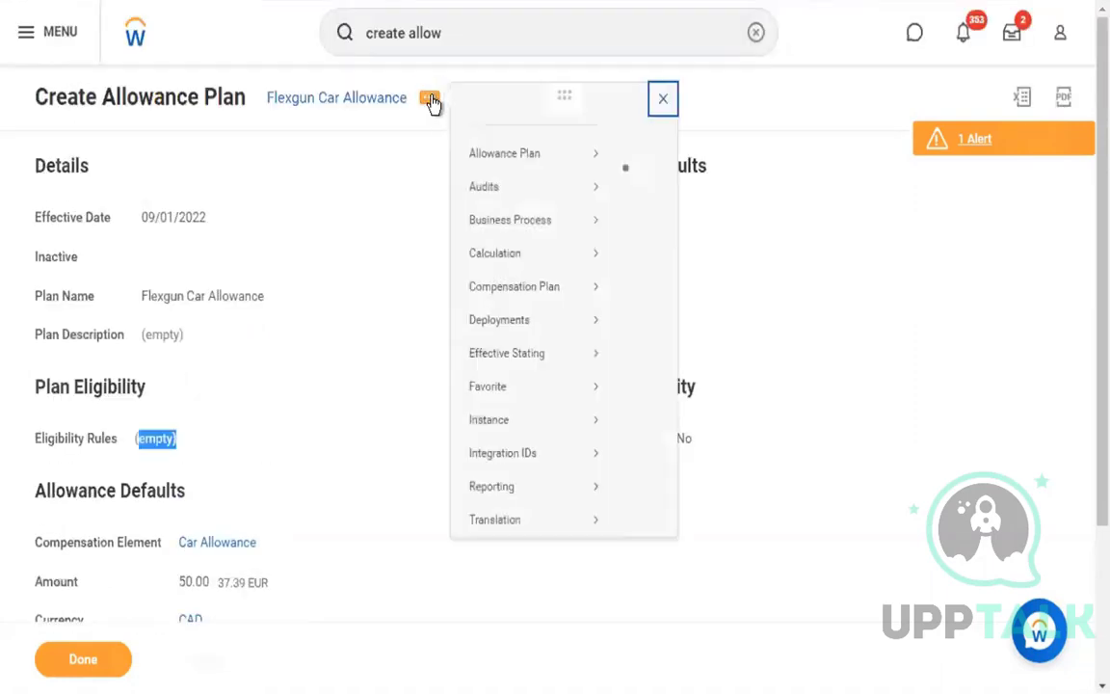
mouse_move(555, 181)
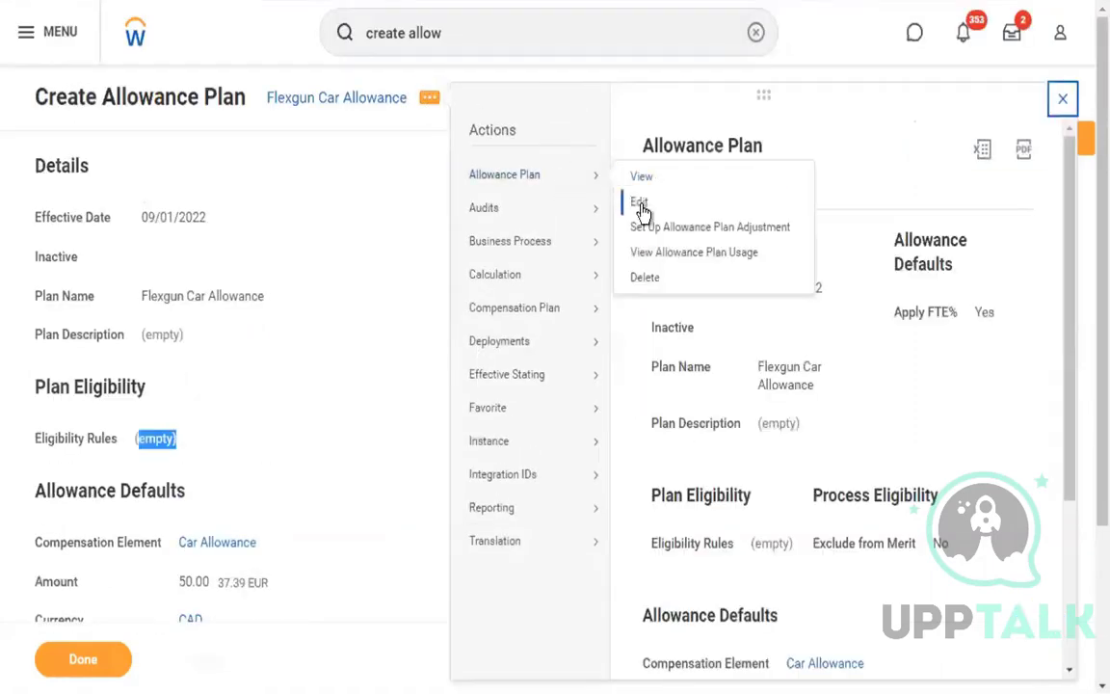
left_click(640, 204)
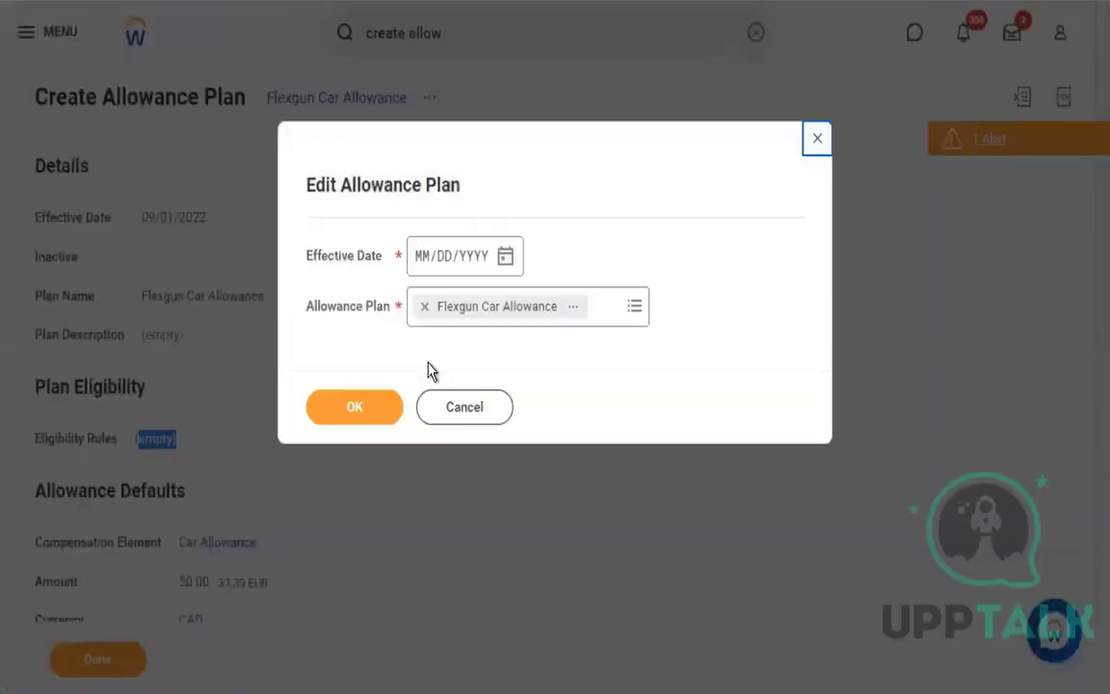
left_click(506, 258)
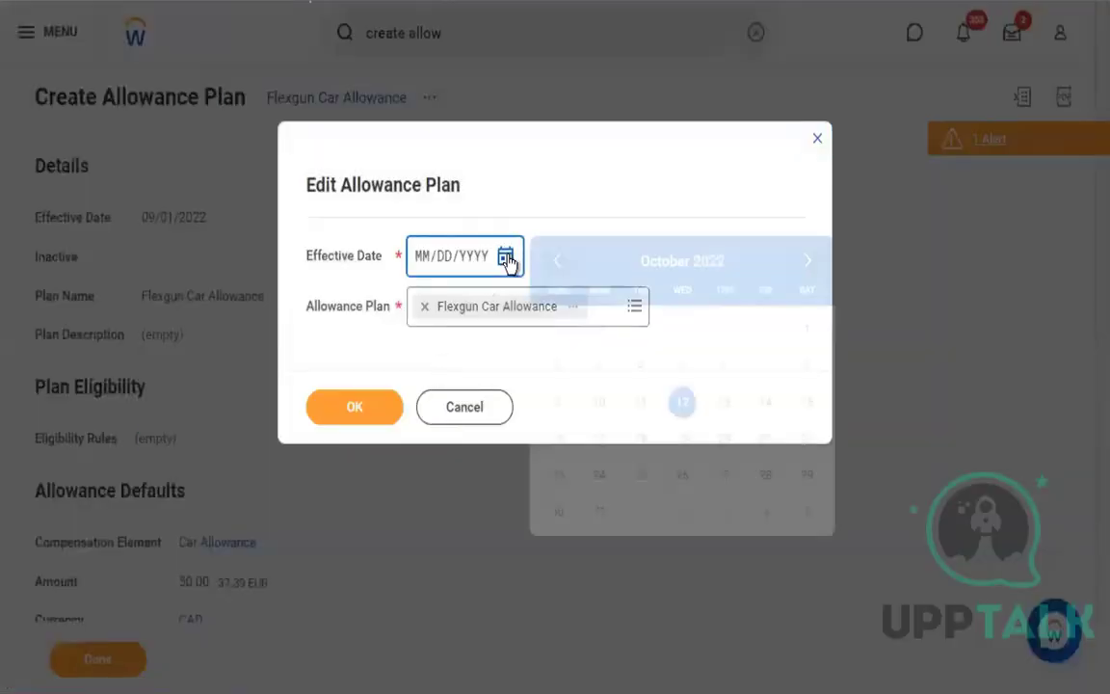
left_click(558, 261)
left_click(724, 330)
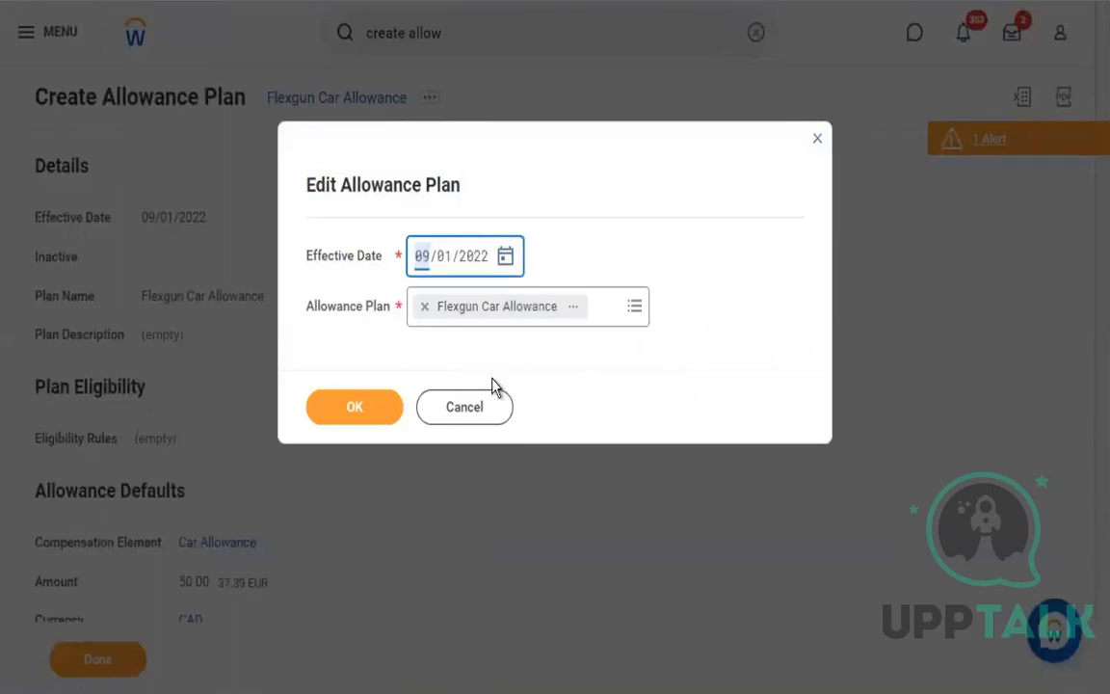
left_click(359, 415)
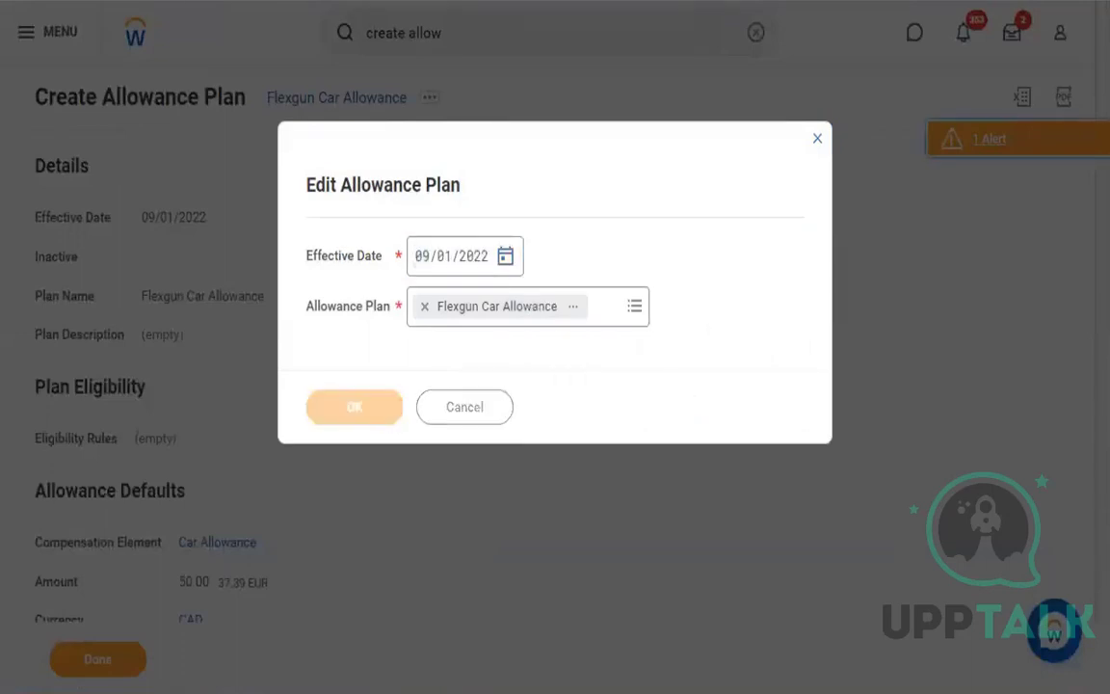
Step: Add two rows to the Allowance Plan Profiles table
scroll(455, 376, "down", 5)
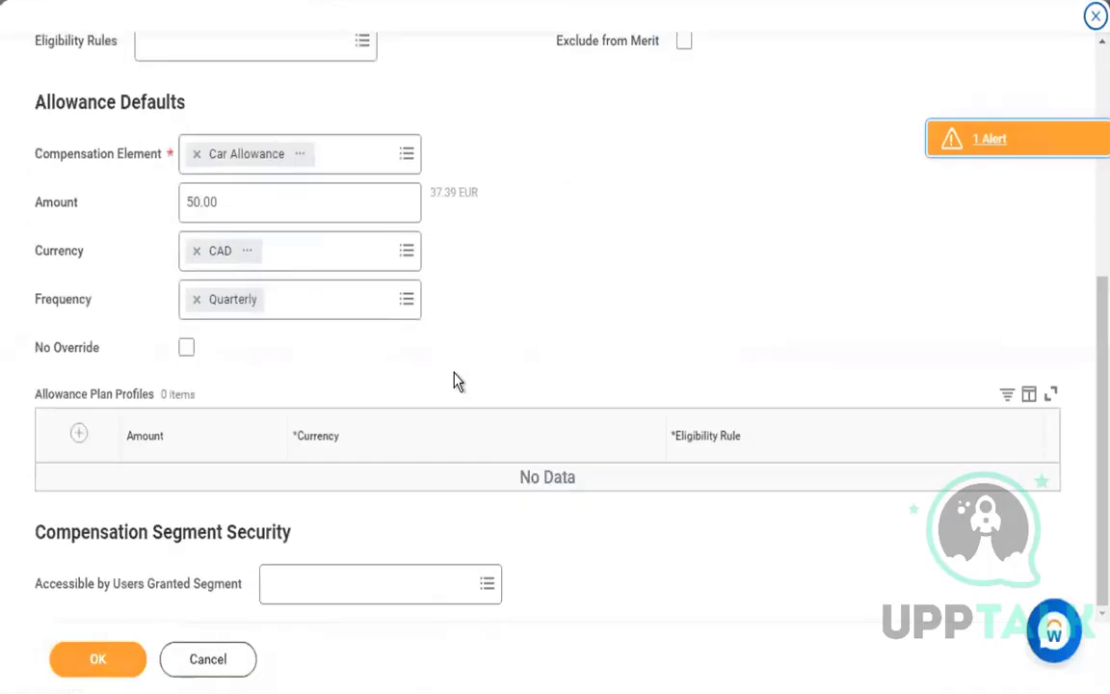
left_click_drag(34, 389, 330, 368)
left_click(330, 370)
left_click(80, 434)
left_click(80, 441)
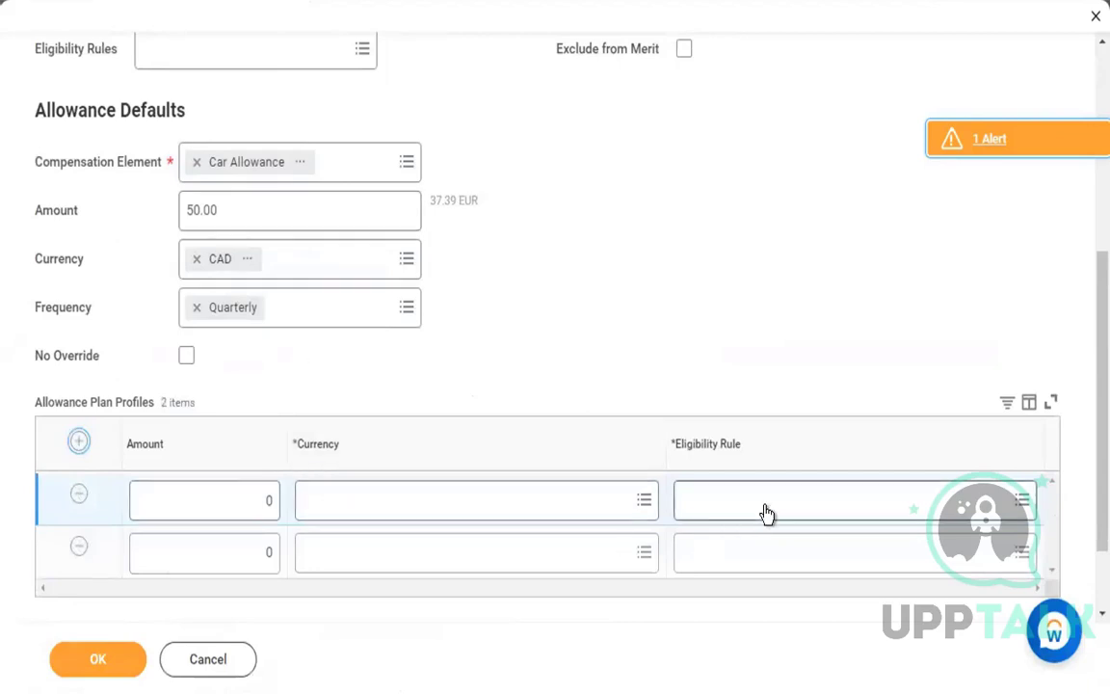
Step: Fill the first profile row with eligibility rule (Flexgun) Location = Boston/ California, currency USD and amount 70
left_click(817, 503)
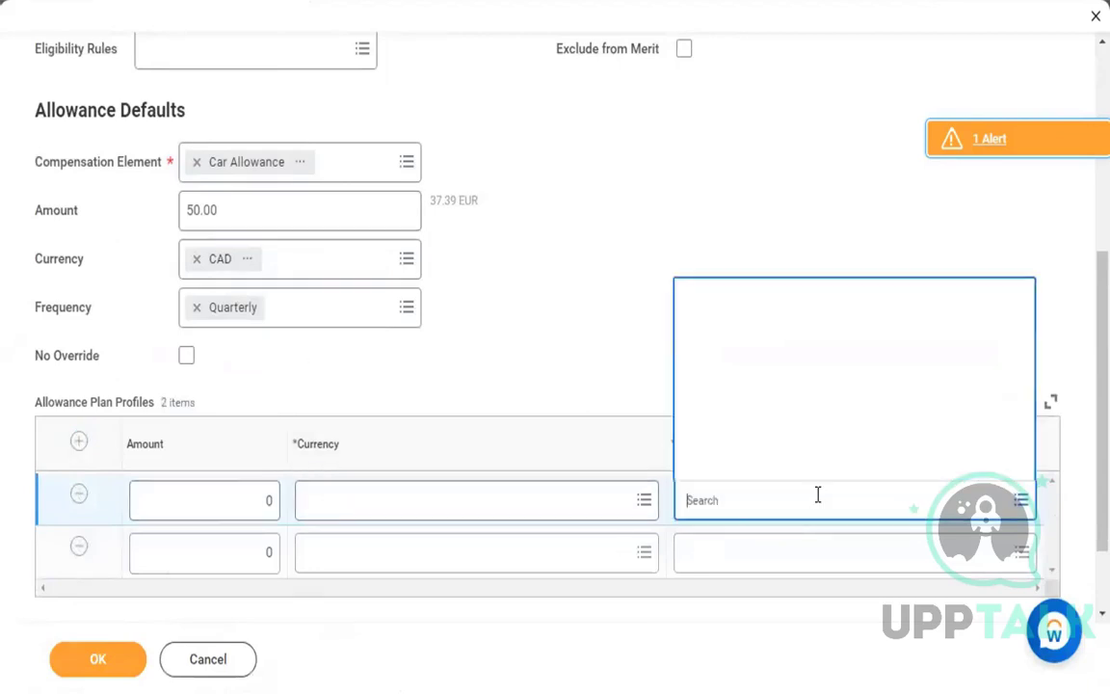
type("boston")
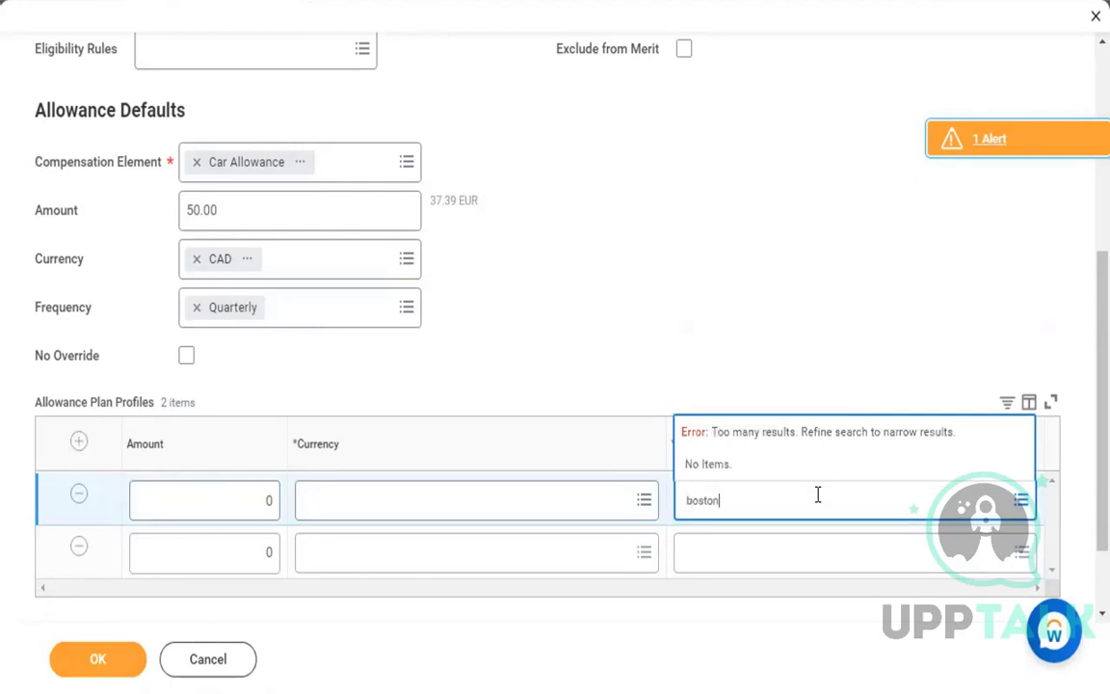
key("Return")
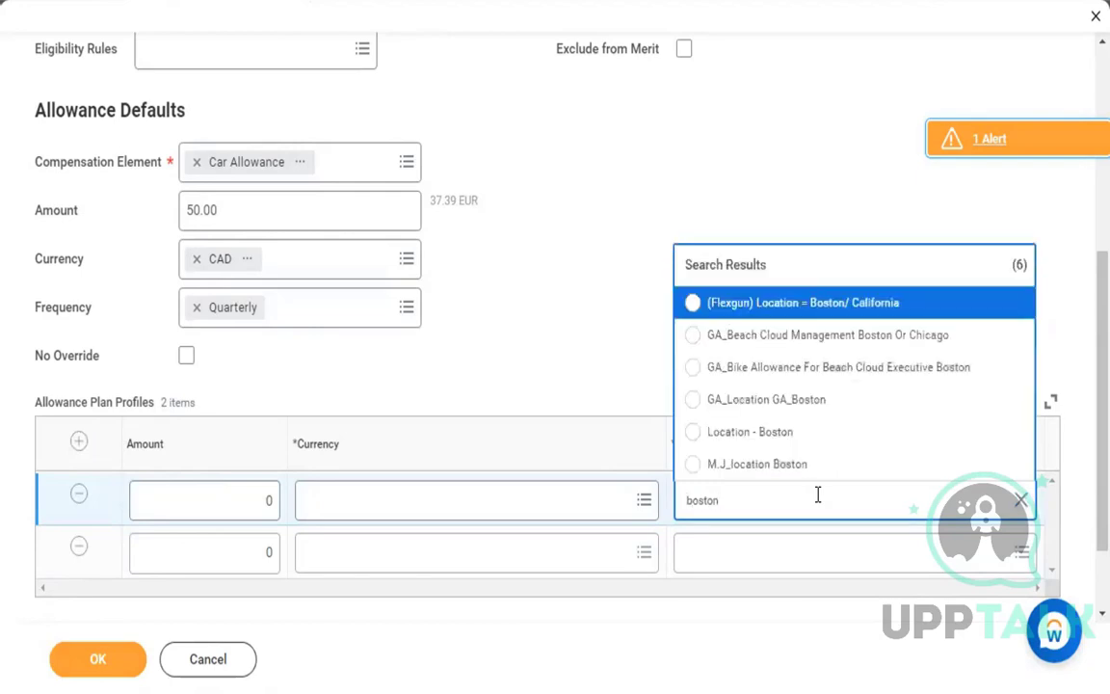
left_click(855, 310)
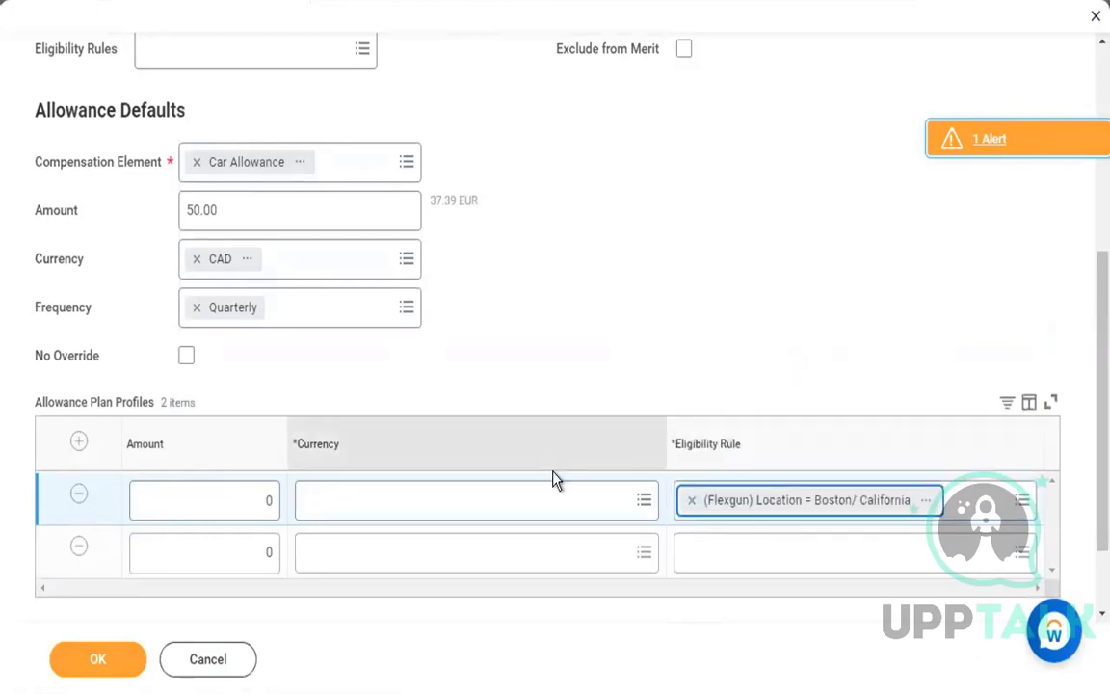
left_click(529, 505)
type("usd")
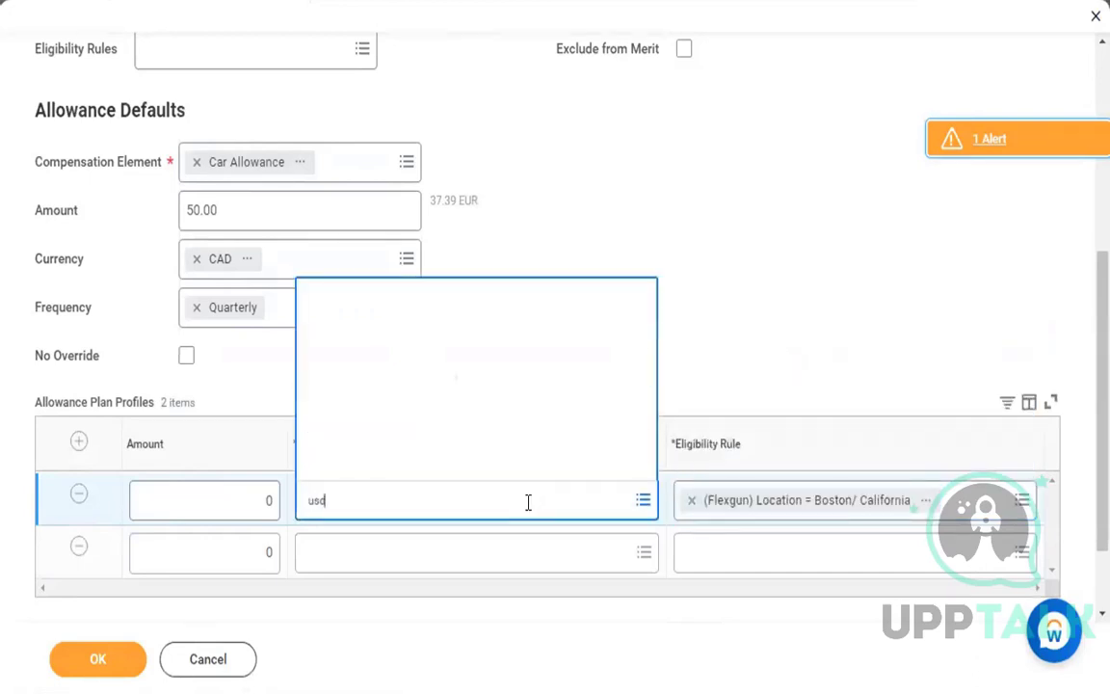
key("Return")
left_click(232, 505)
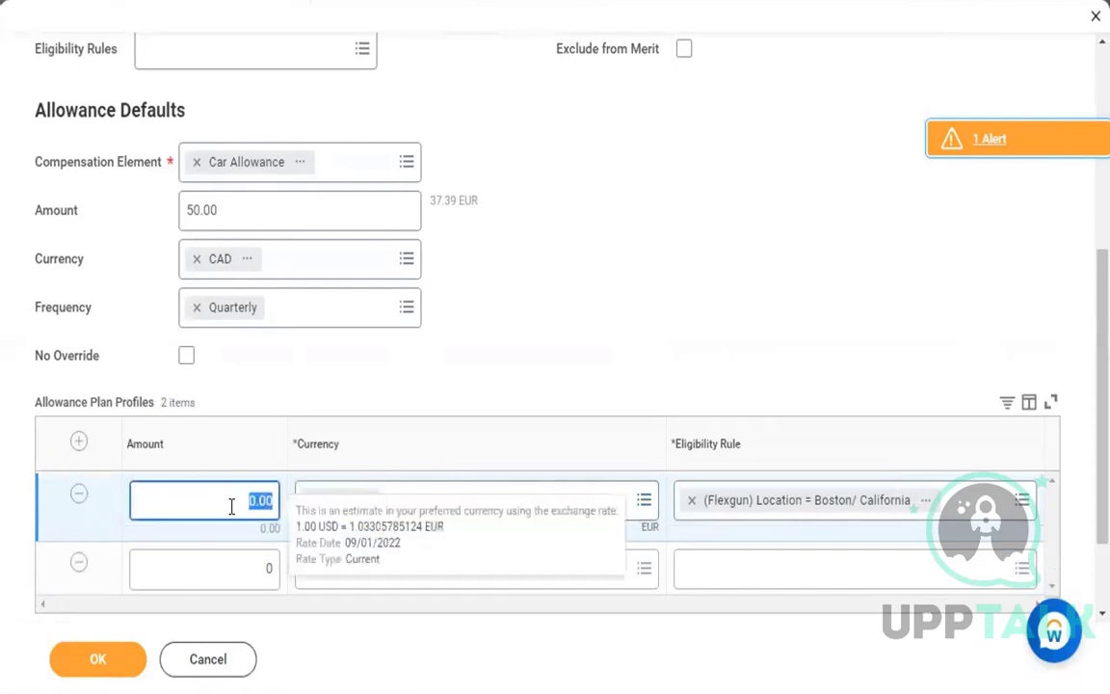
type("70")
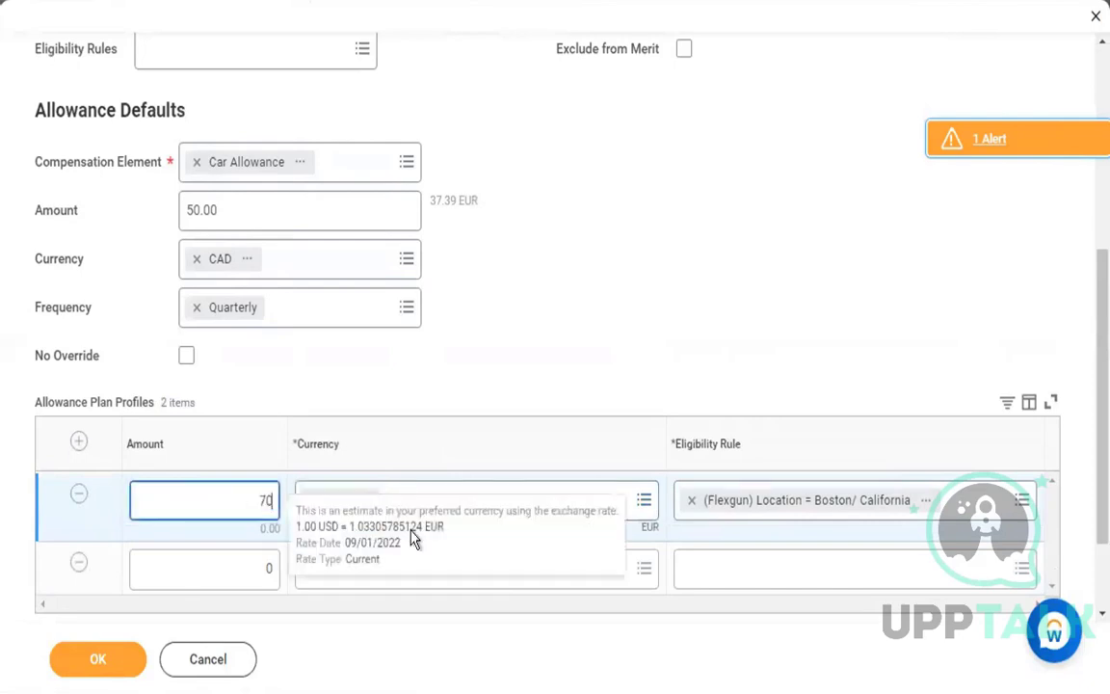
Step: Fill the second profile row with eligibility rule Country - Canada, currency CAD and amount 50, and submit the plan changes
left_click(751, 555)
type("count")
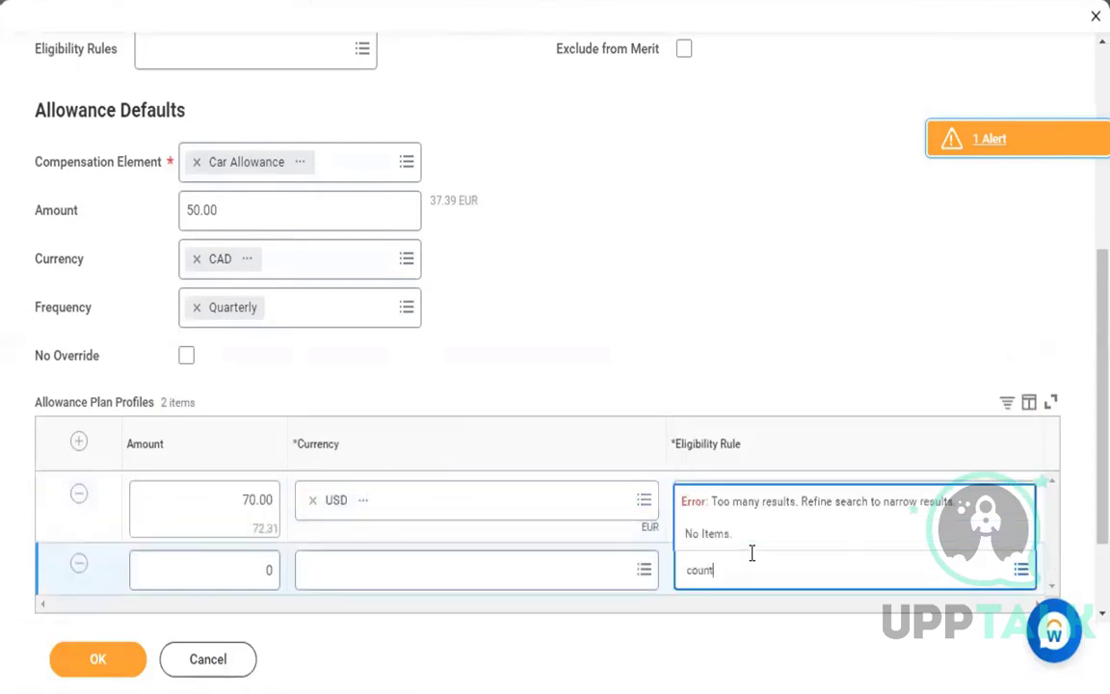
type("ry canada")
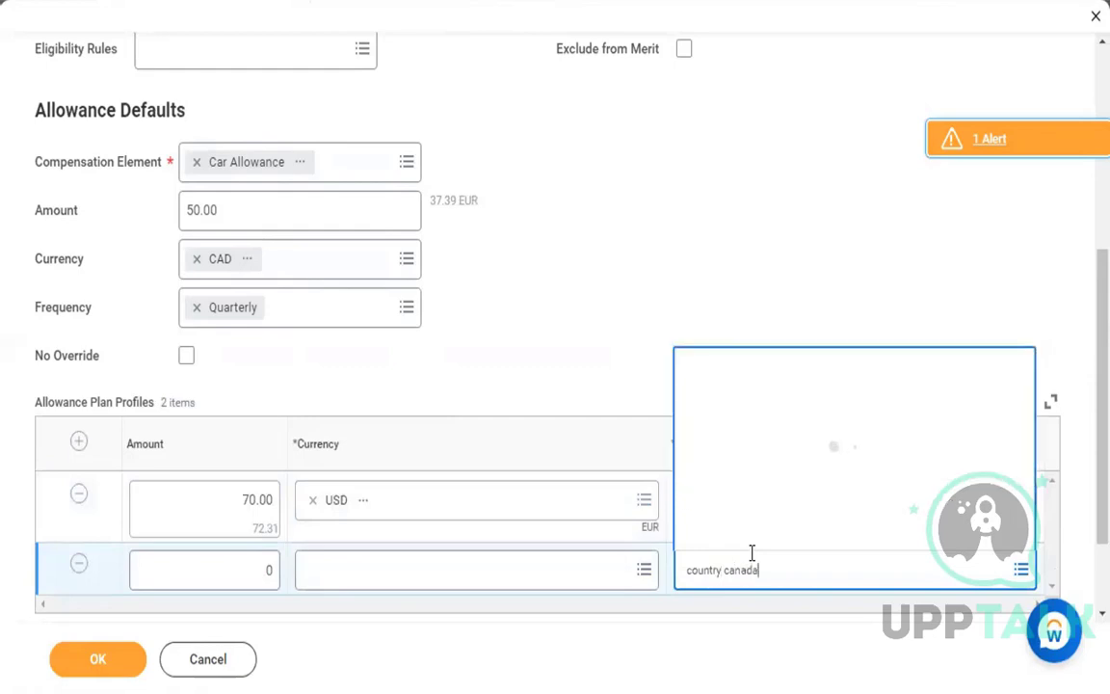
left_click(786, 166)
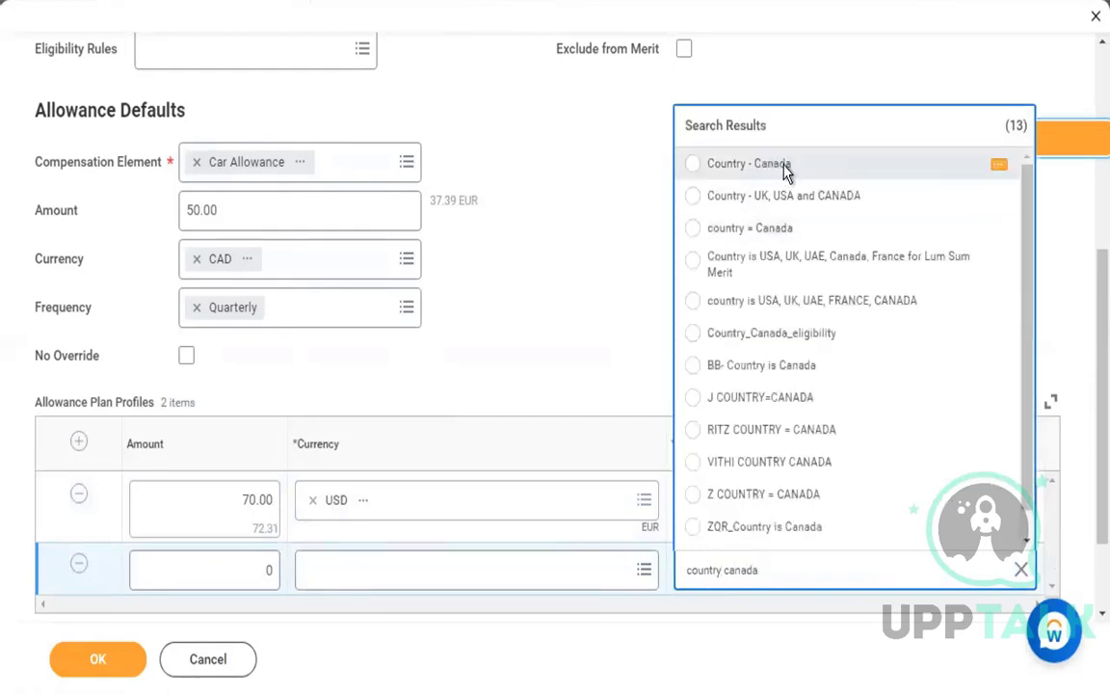
left_click(473, 570)
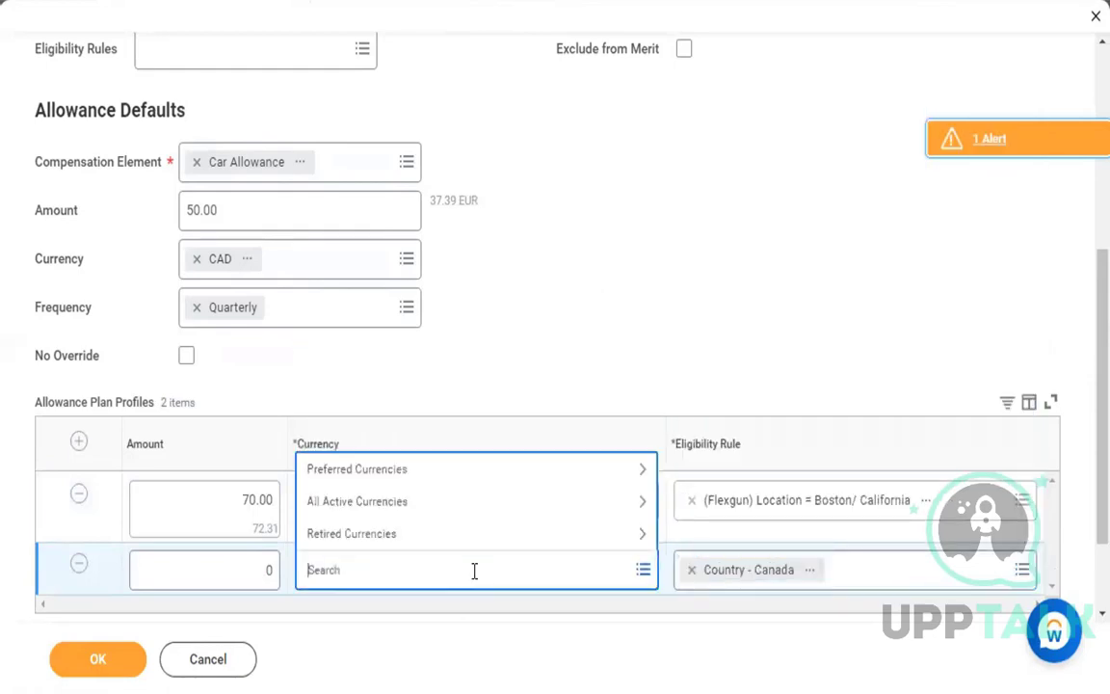
type("cad")
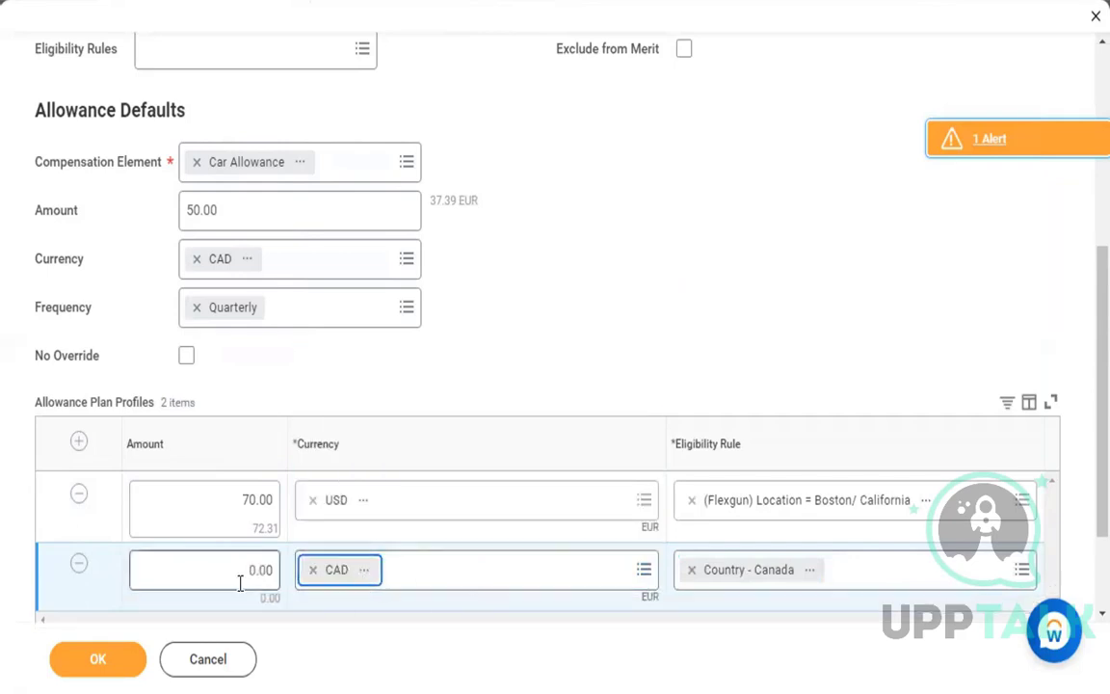
left_click(245, 579)
type("50")
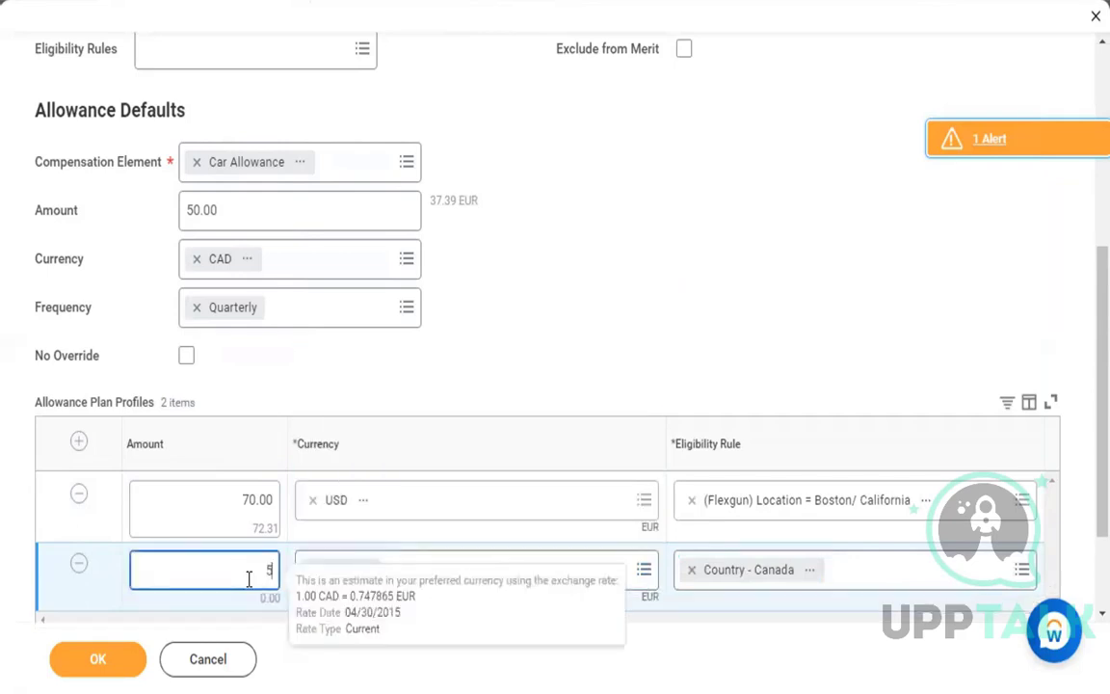
left_click(598, 337)
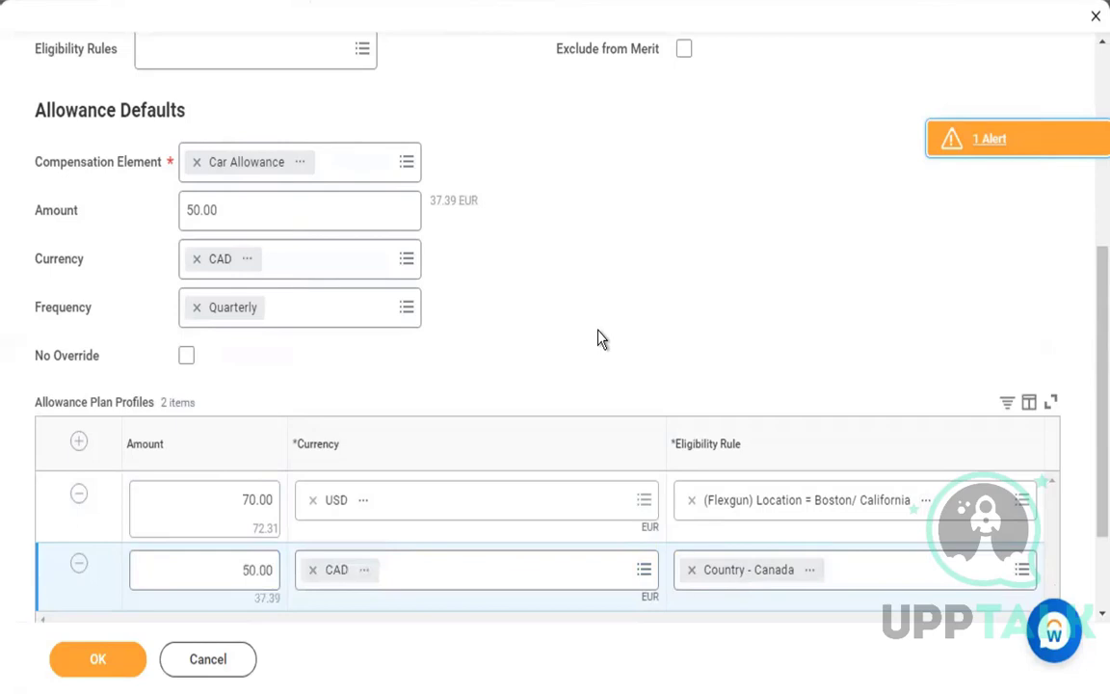
left_click(111, 663)
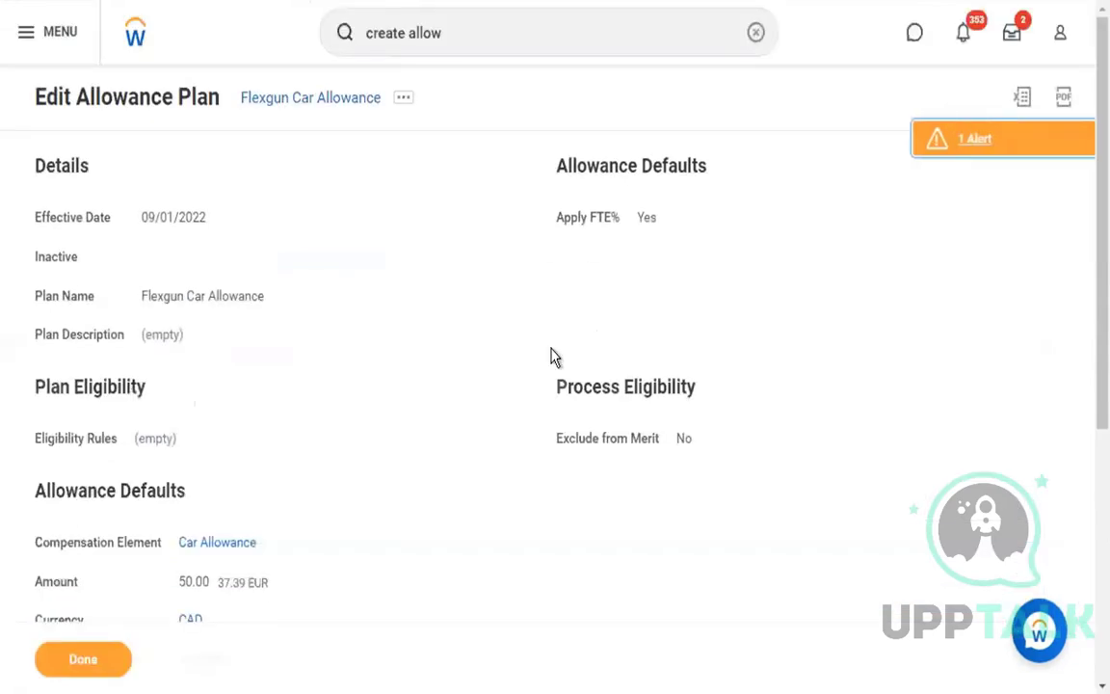
Step: Review the edited plan's Allowance Plan Profiles against its Allowance Defaults and Eligibility Rules entry
scroll(428, 426, "down", 5)
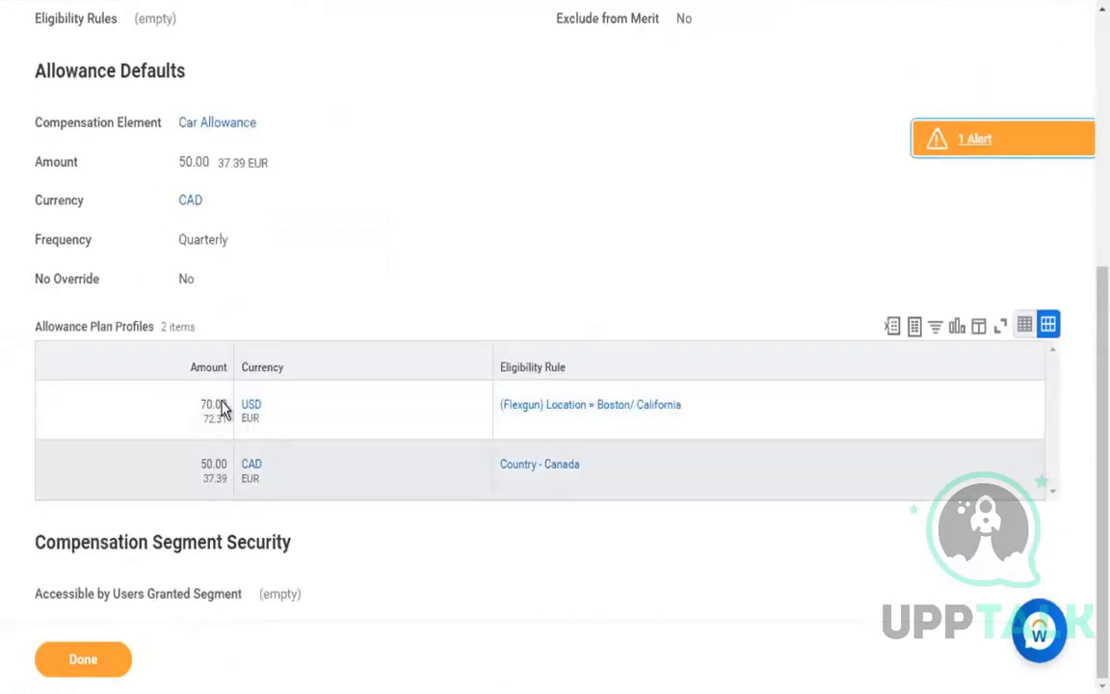
mouse_move(218, 474)
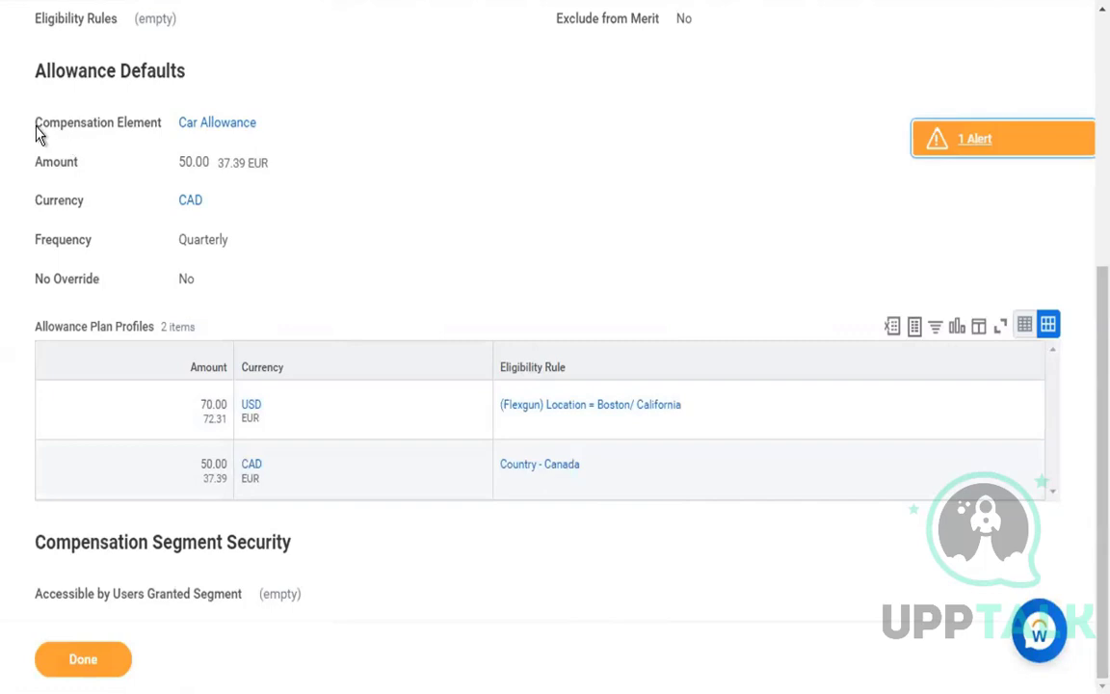
left_click_drag(35, 119, 310, 284)
left_click(408, 264)
scroll(407, 264, "up", 2)
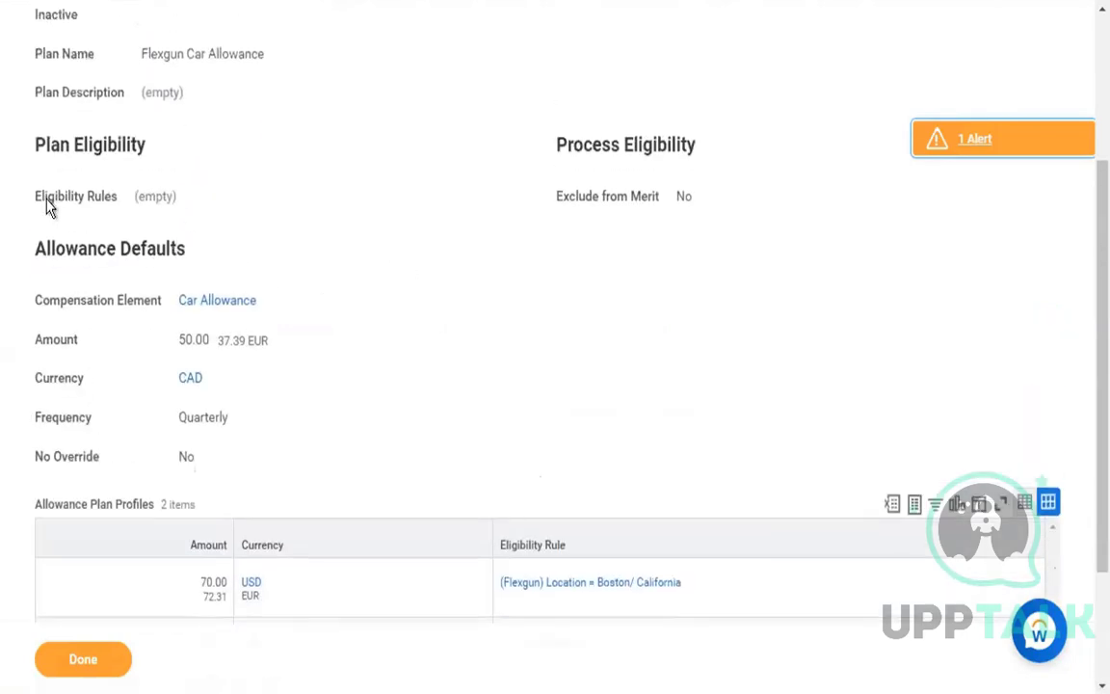
triple_click(86, 203)
left_click(348, 232)
scroll(536, 507, "down", 2)
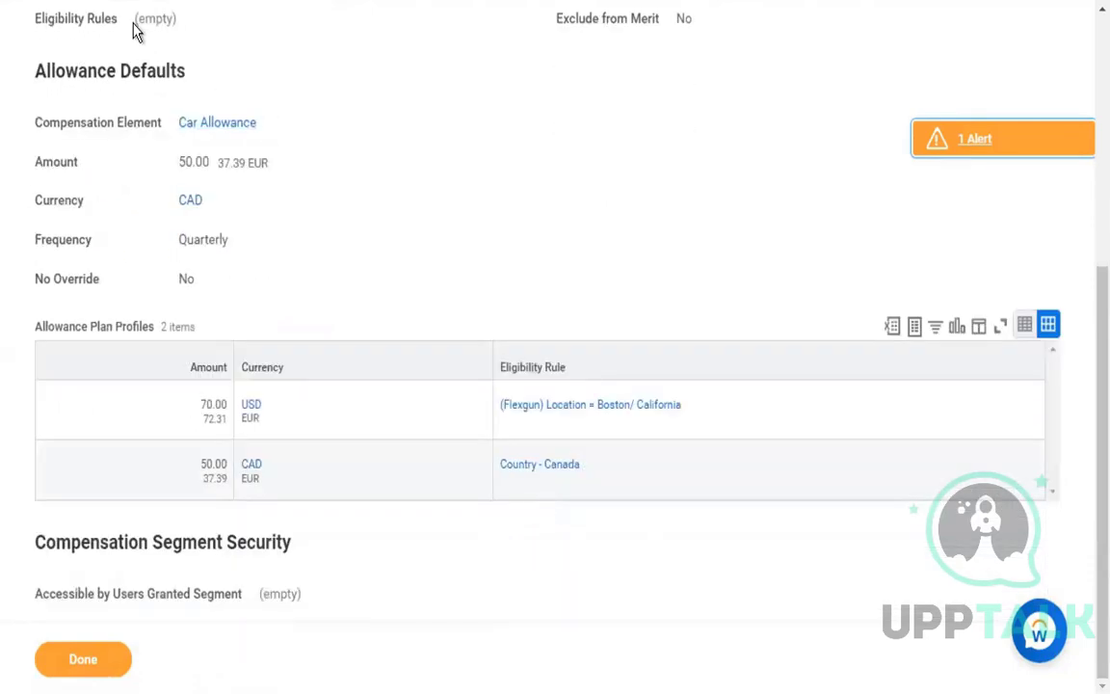
left_click_drag(134, 26, 240, 26)
left_click(441, 206)
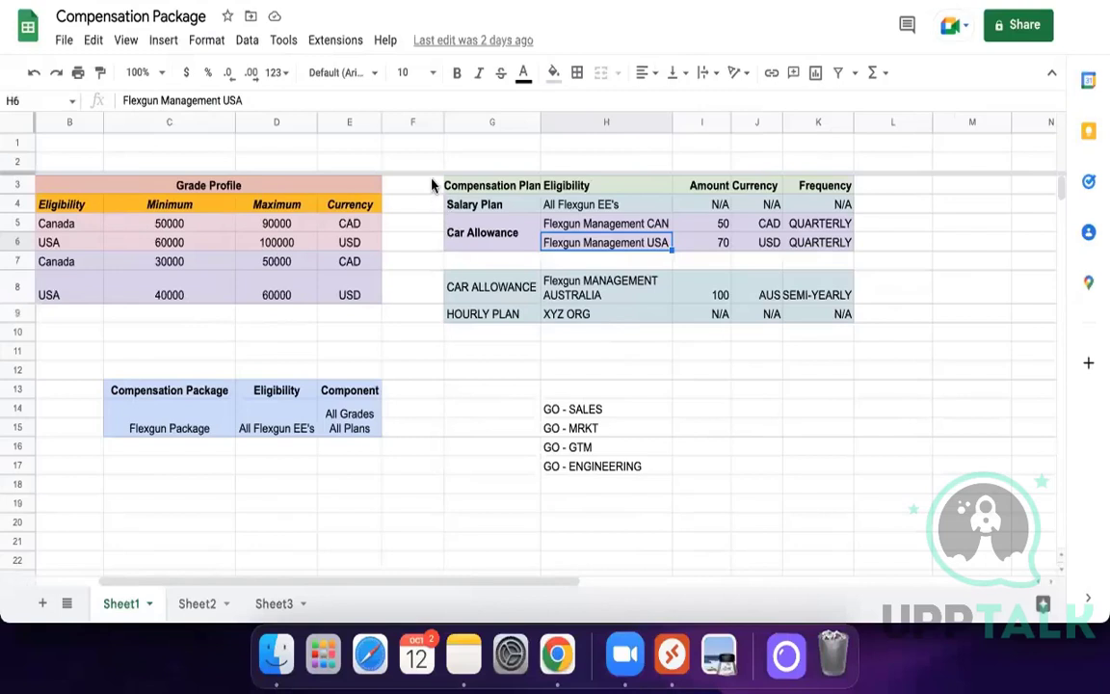
Step: Switch to the Compensation Package spreadsheet and review the compensation plan rows and the Grade Profile minimum and maximum amounts
left_click_drag(413, 161, 872, 246)
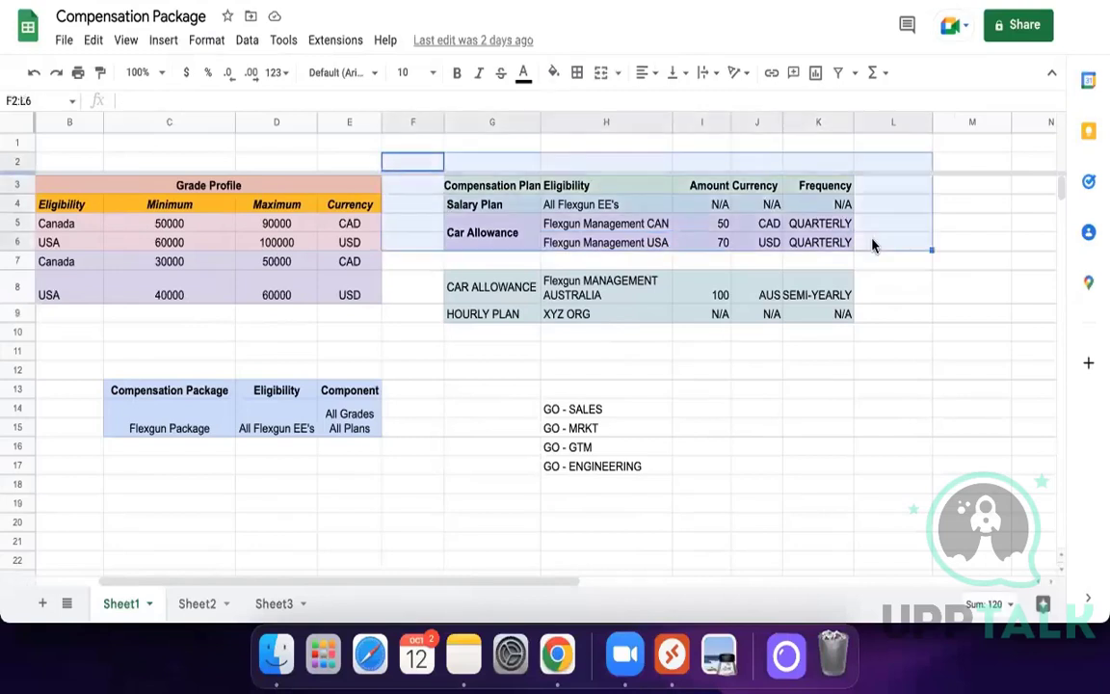
left_click(873, 246)
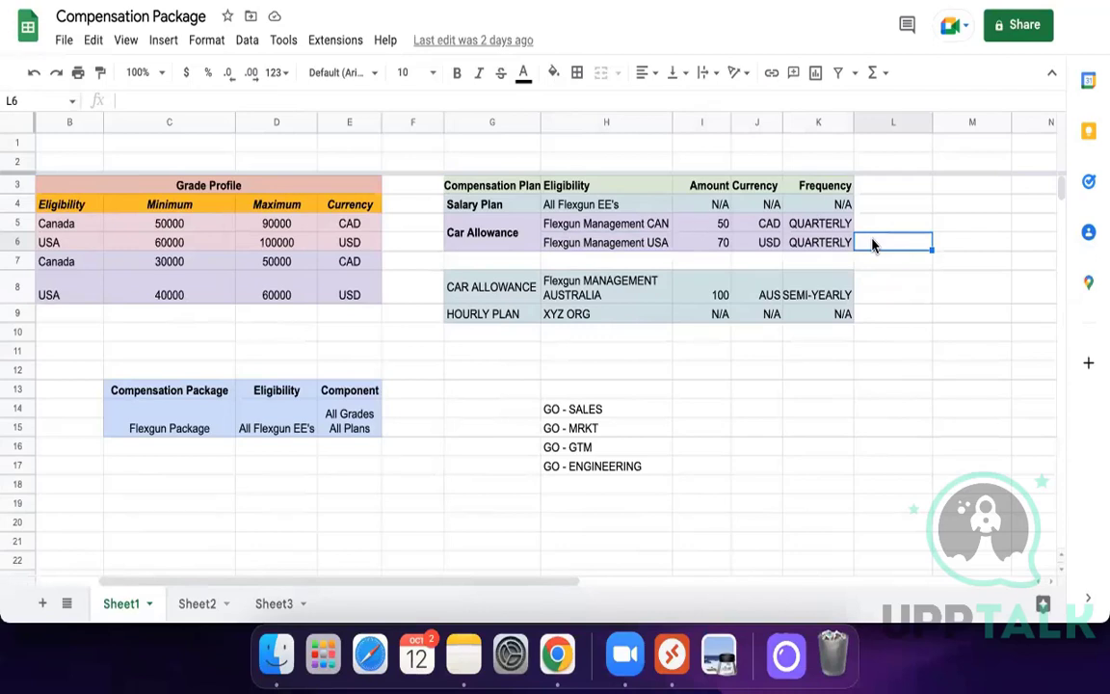
left_click(183, 222)
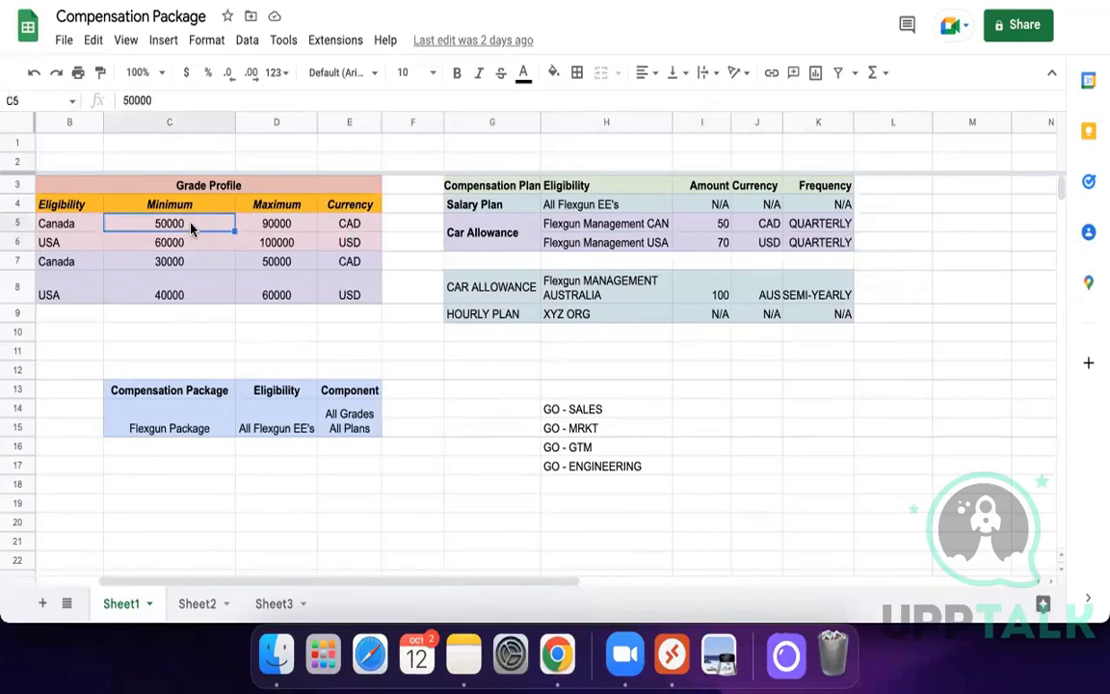
left_click(280, 230)
left_click(285, 266)
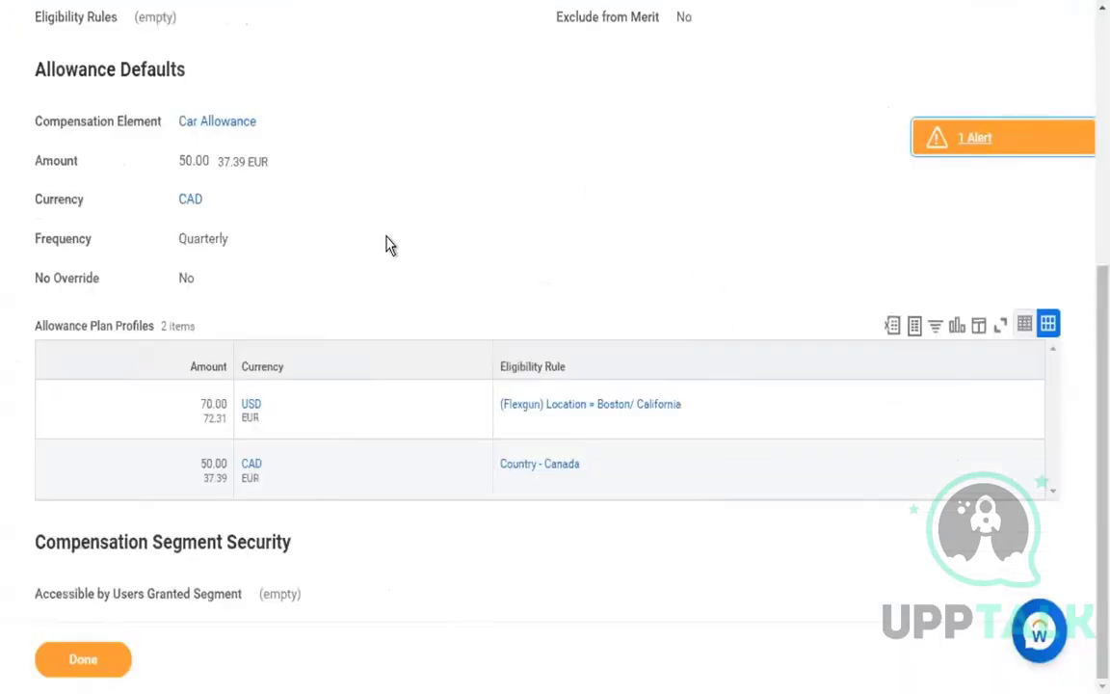
Step: Review the edited allowance plan, then return to the Compensation Package spreadsheet and compare the Car Allowance eligibility rows with the Management grade
scroll(386, 245, "up", 2)
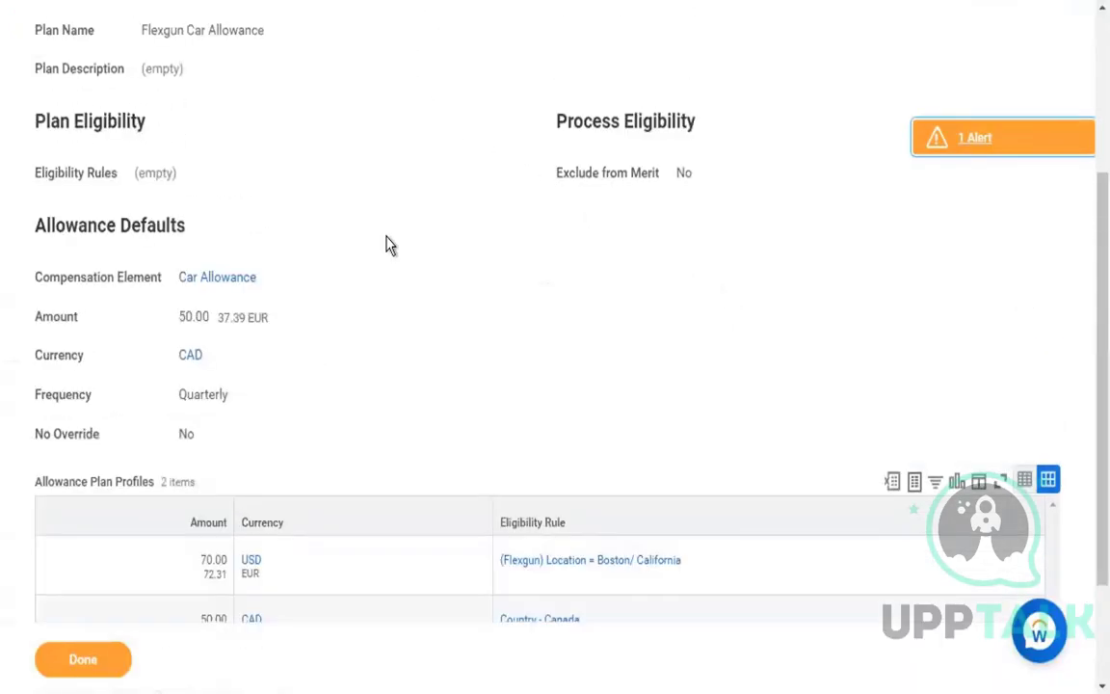
scroll(385, 246, "up", 3)
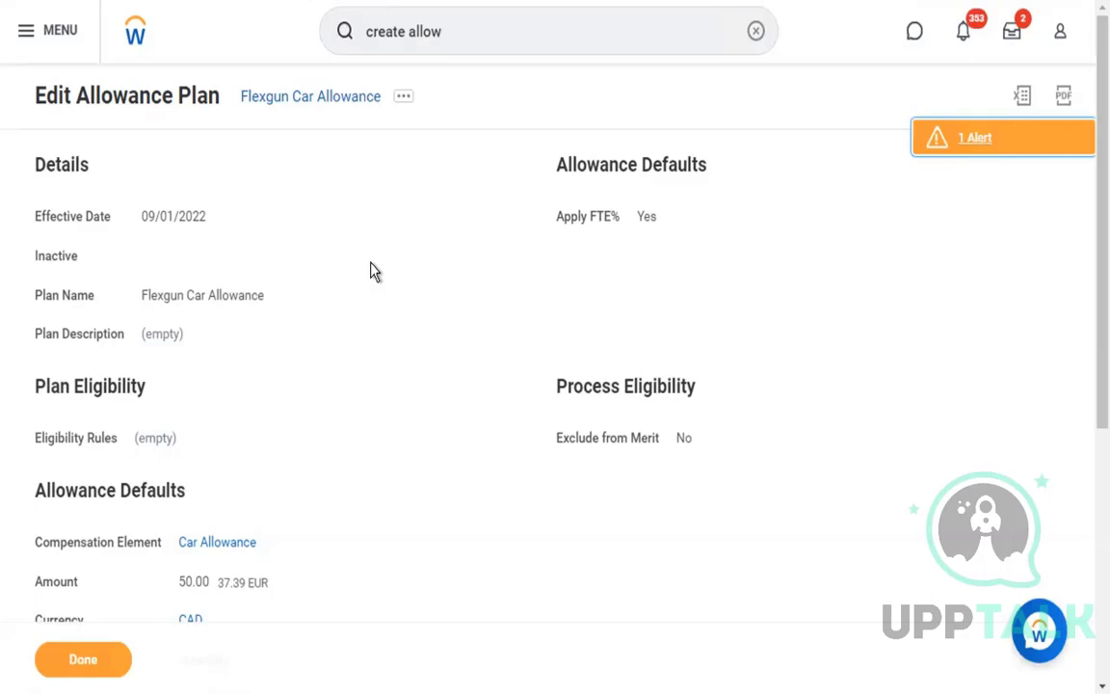
key("ctrl+Left")
left_click(507, 230)
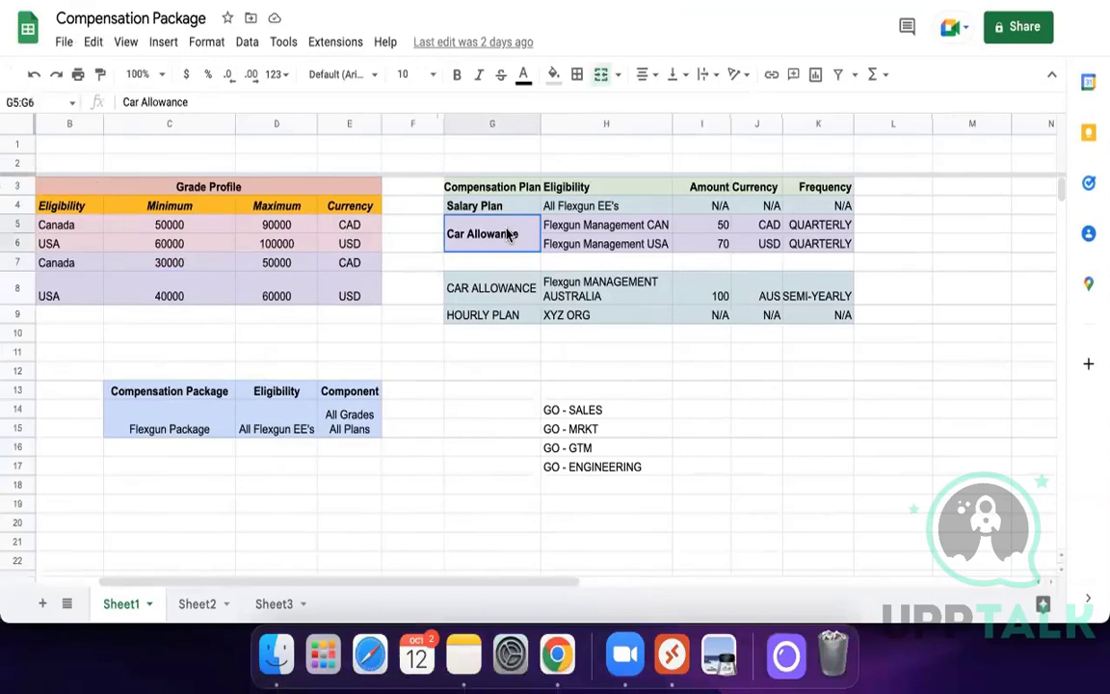
left_click(590, 231)
left_click(603, 245)
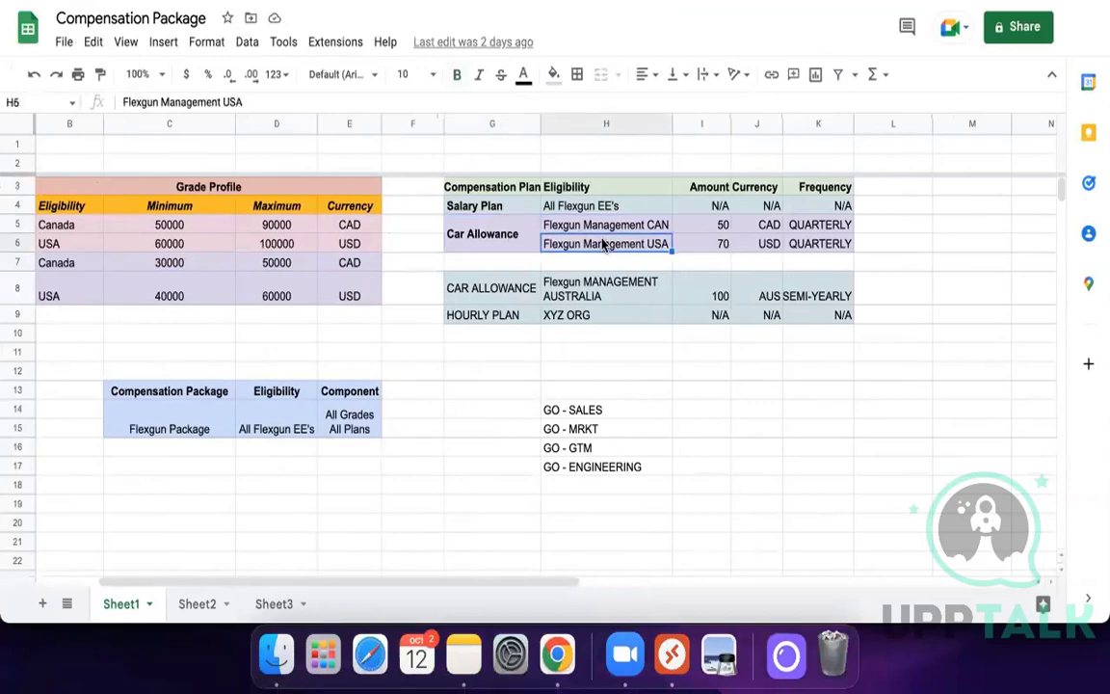
scroll(603, 245, "left", 2)
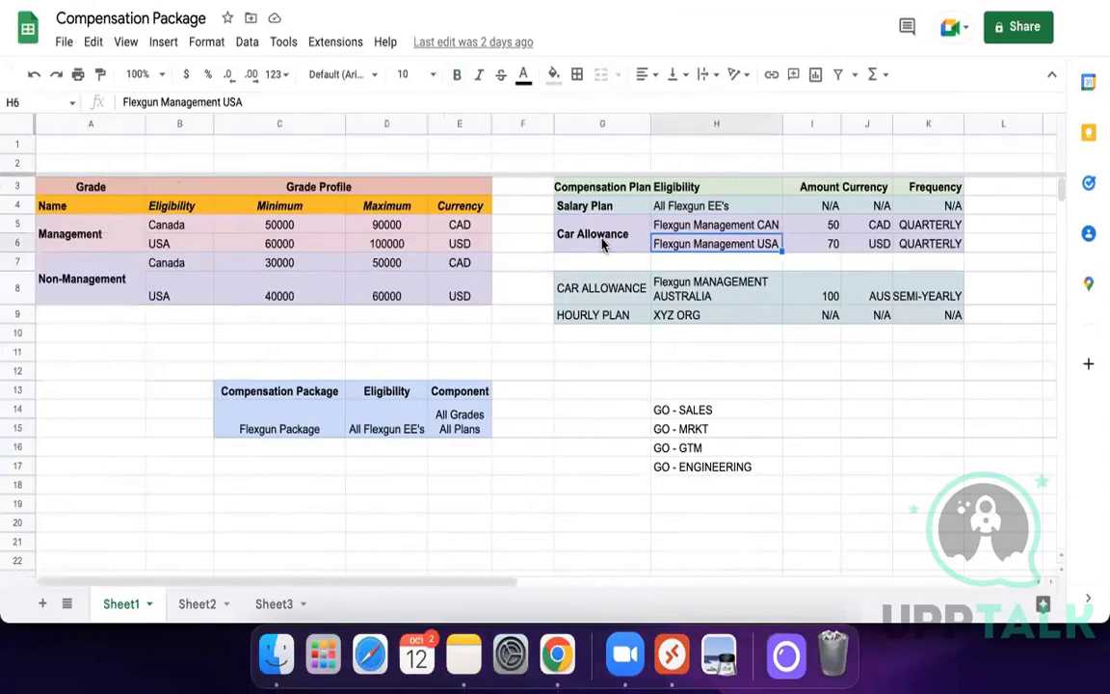
left_click(702, 226)
left_click(688, 245)
left_click(124, 236)
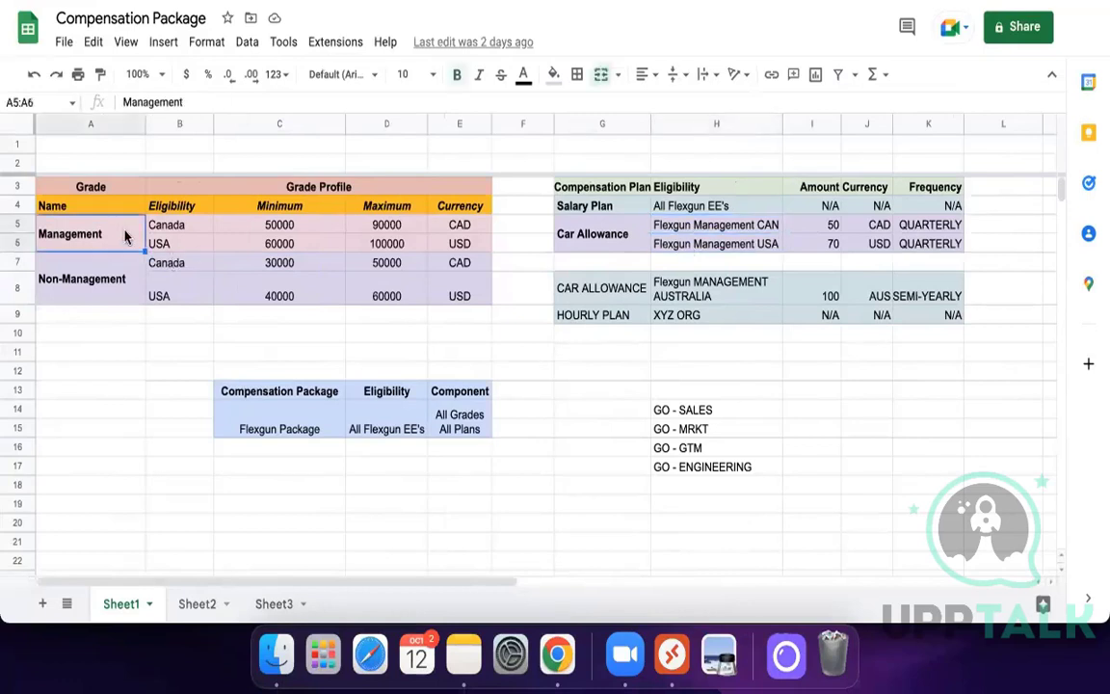
left_click(714, 233)
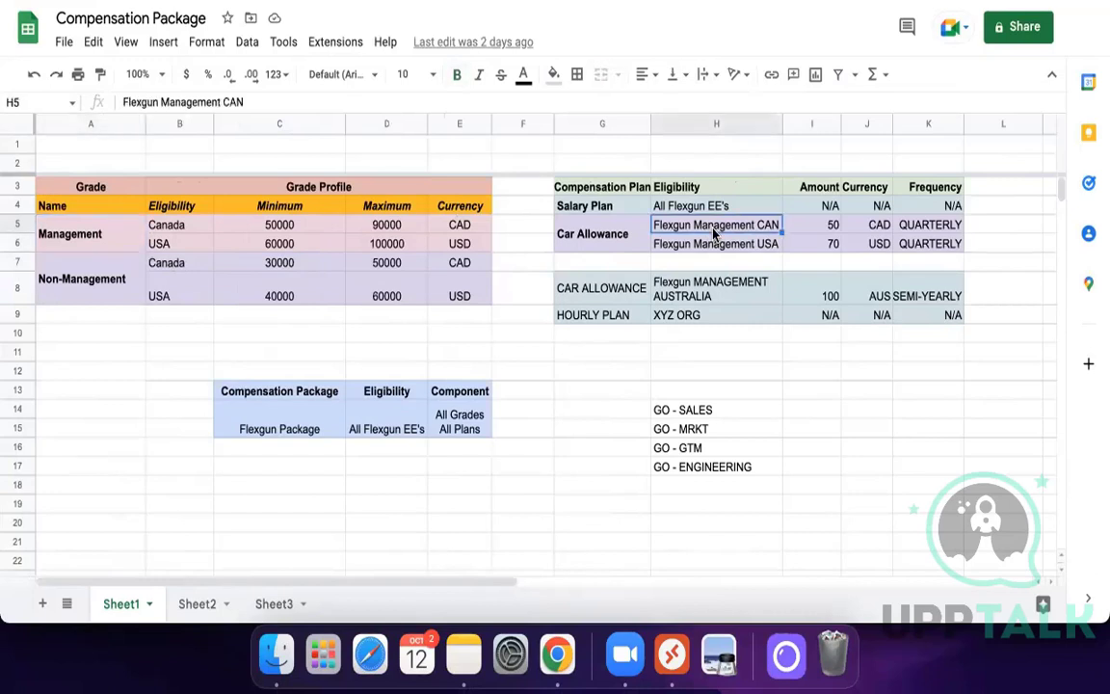
Step: Examine the Salary Plan row with its eligibility and the Flexgun Package entry in the Compensation Package table
left_click_drag(599, 206, 701, 210)
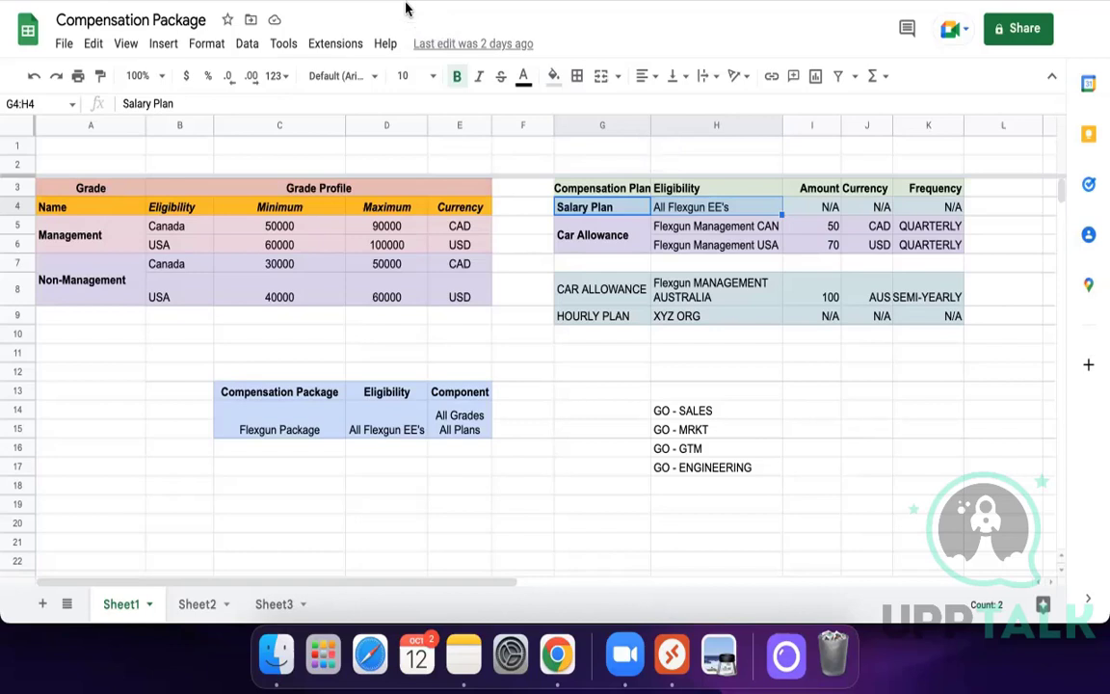
left_click(597, 210)
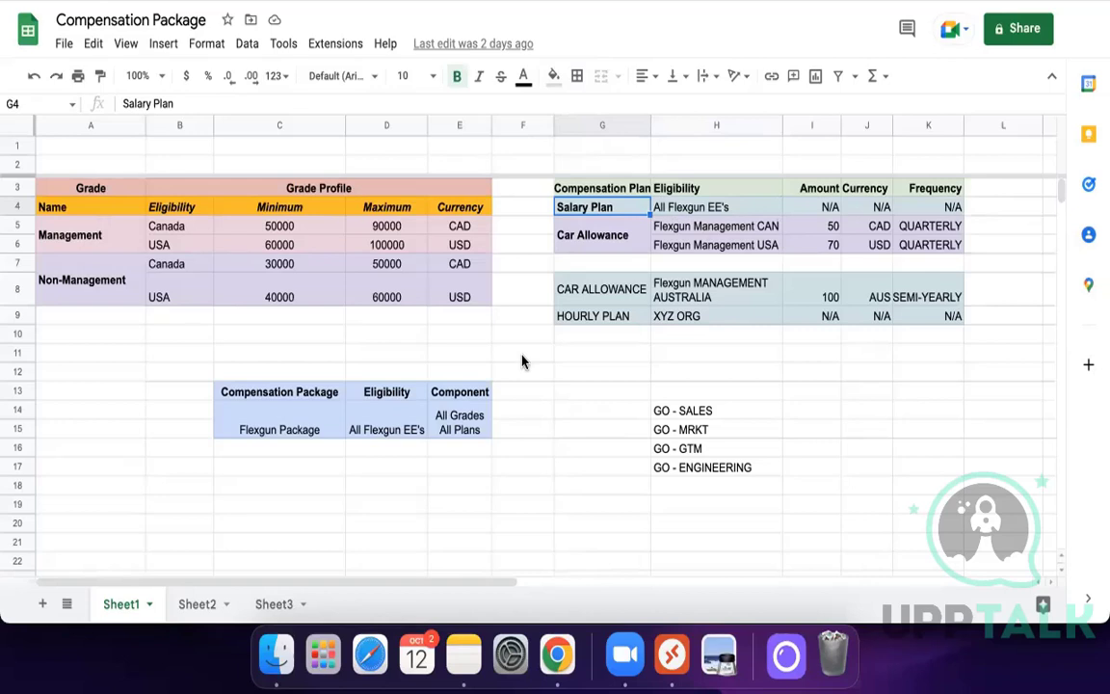
left_click(292, 390)
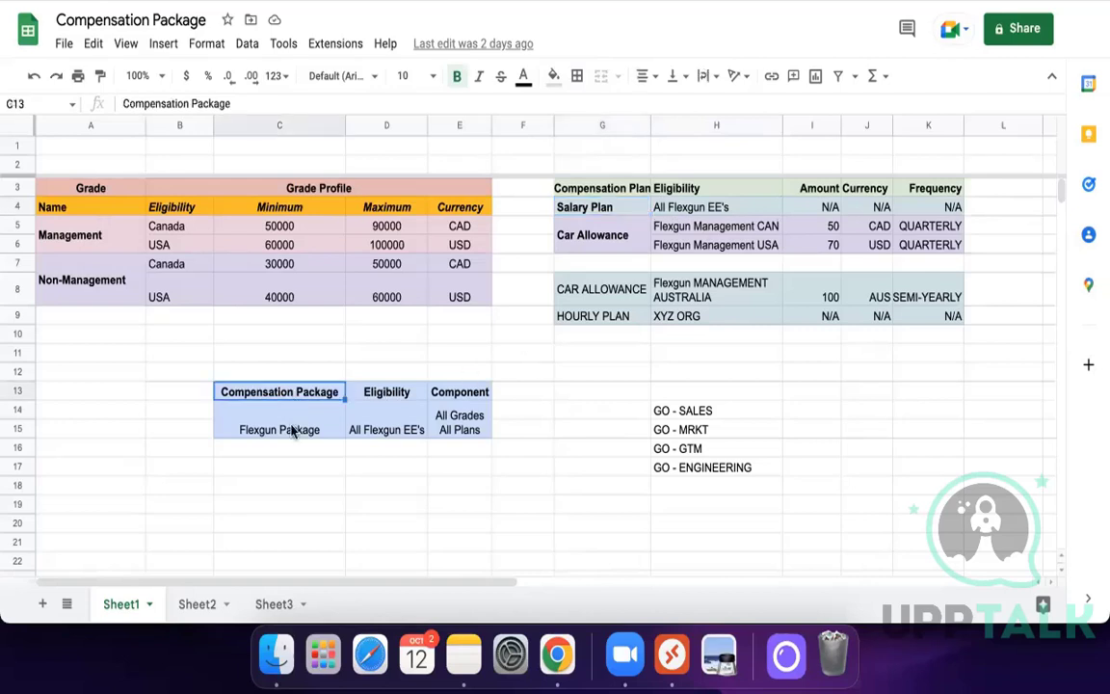
left_click(293, 431)
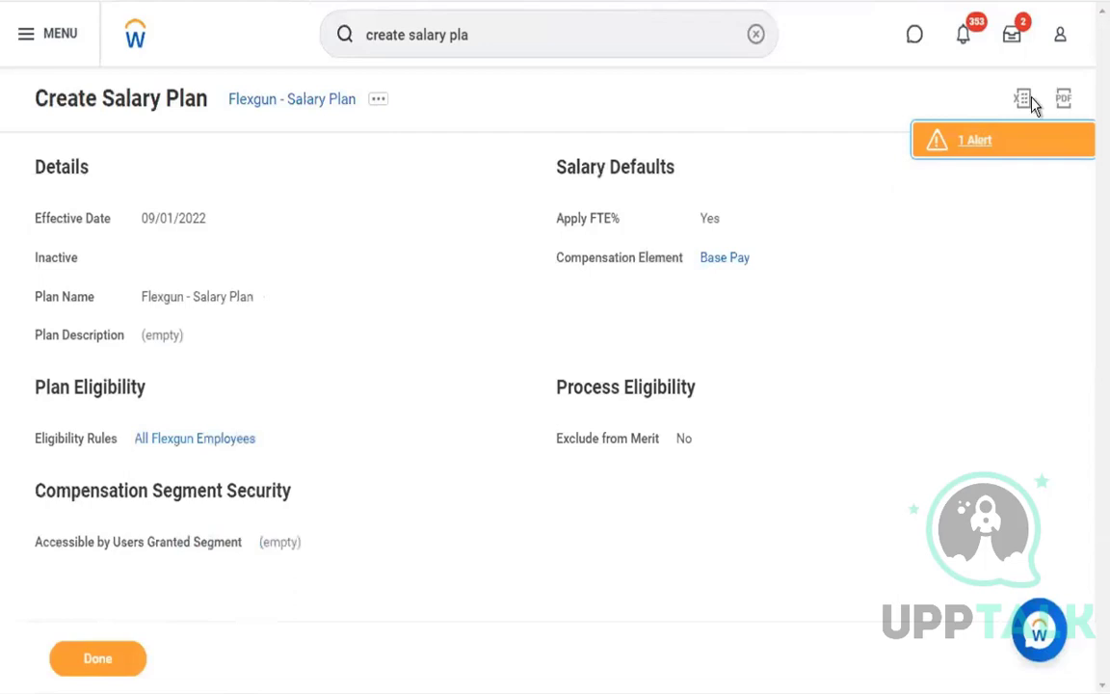
Step: Switch back to Workday, search for "create comp pack" and open the Create Compensation Package task
left_click(1059, 40)
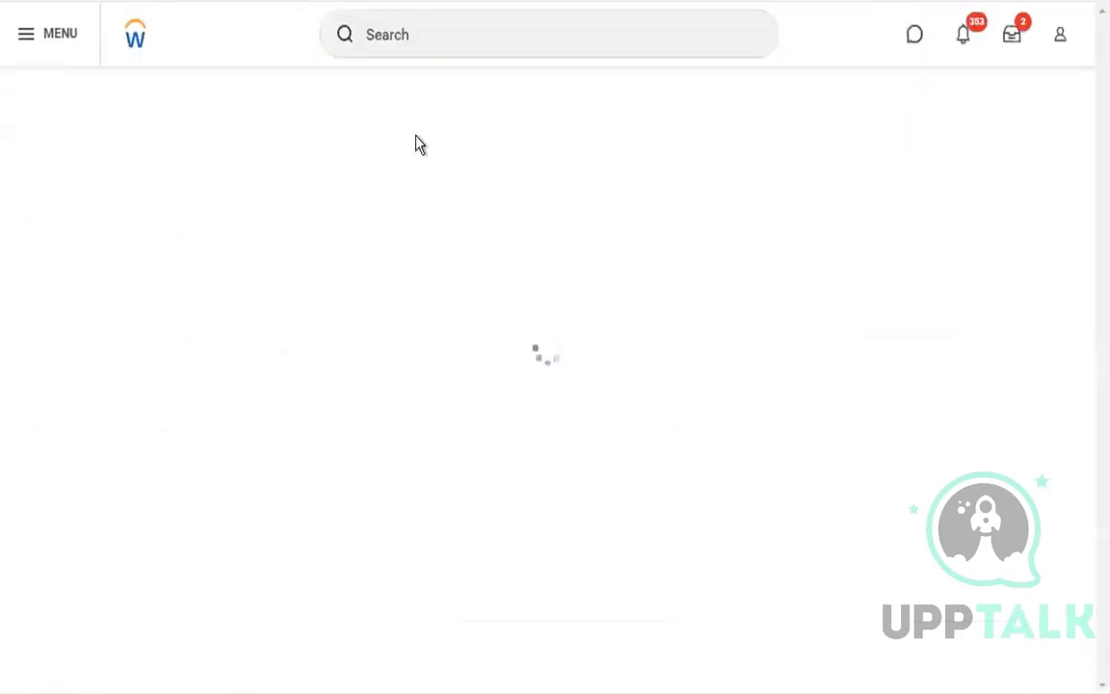
left_click(403, 34)
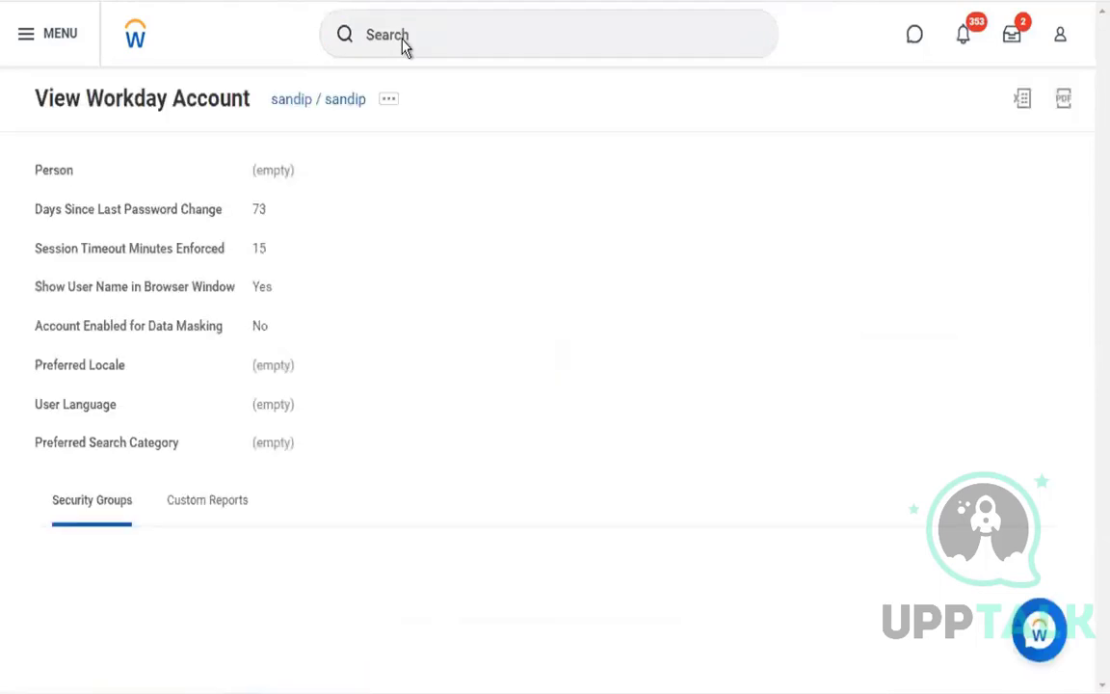
left_click(403, 36)
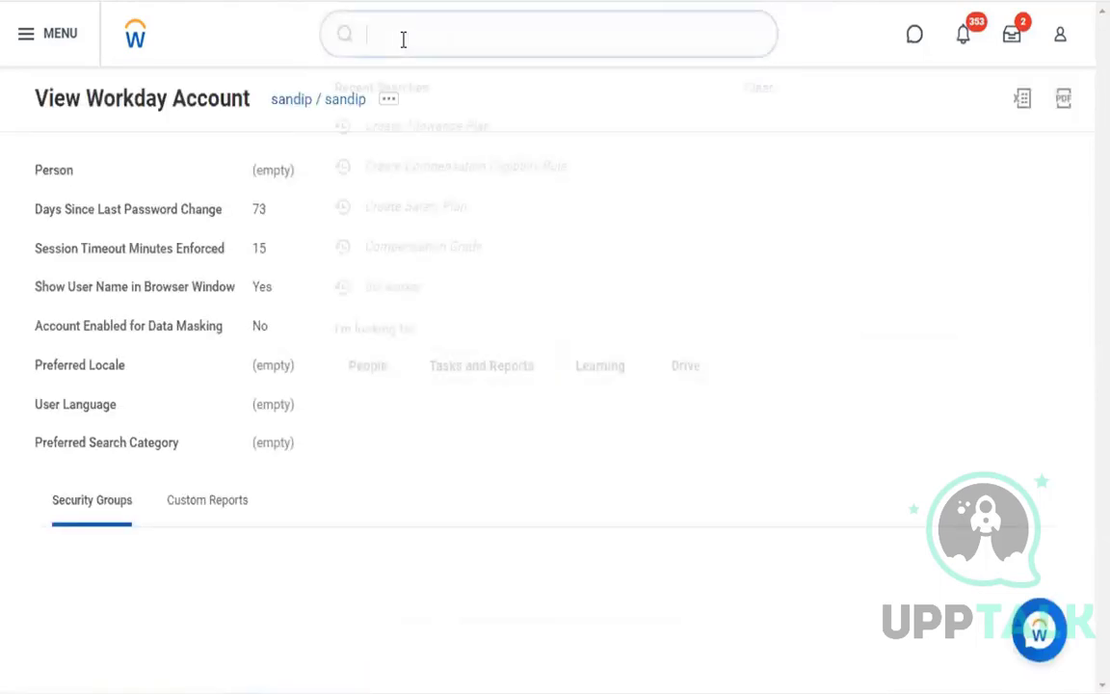
type("create comp")
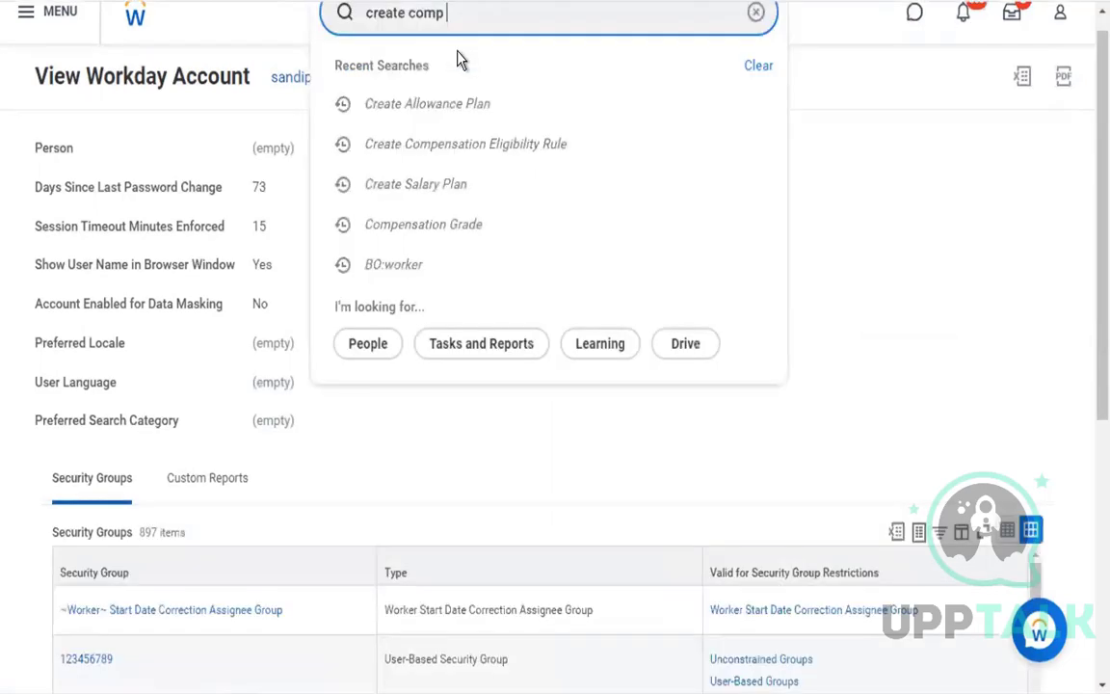
type(" pa")
key("BackSpace")
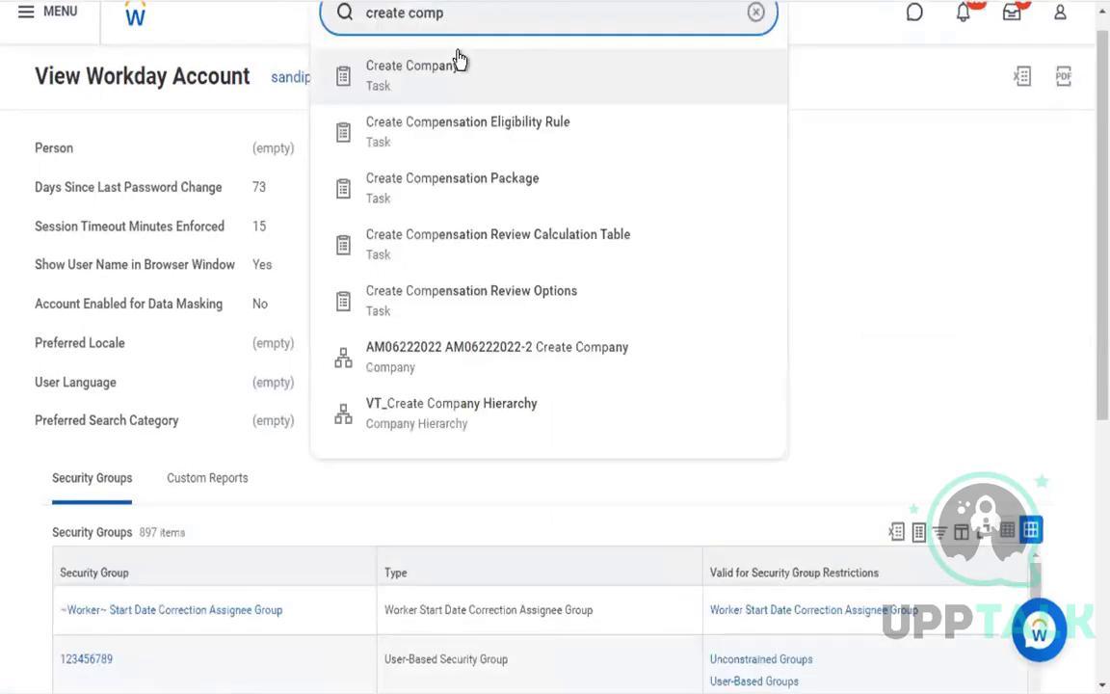
type("pak")
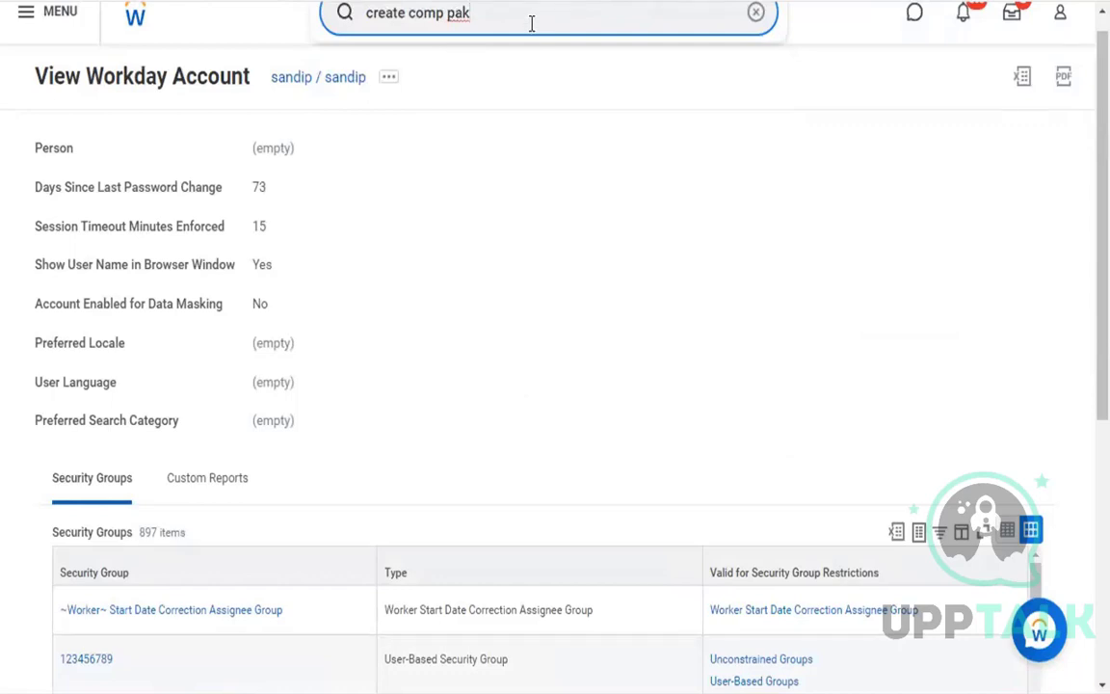
key("BackSpace")
type("ch")
key("BackSpace")
type("k")
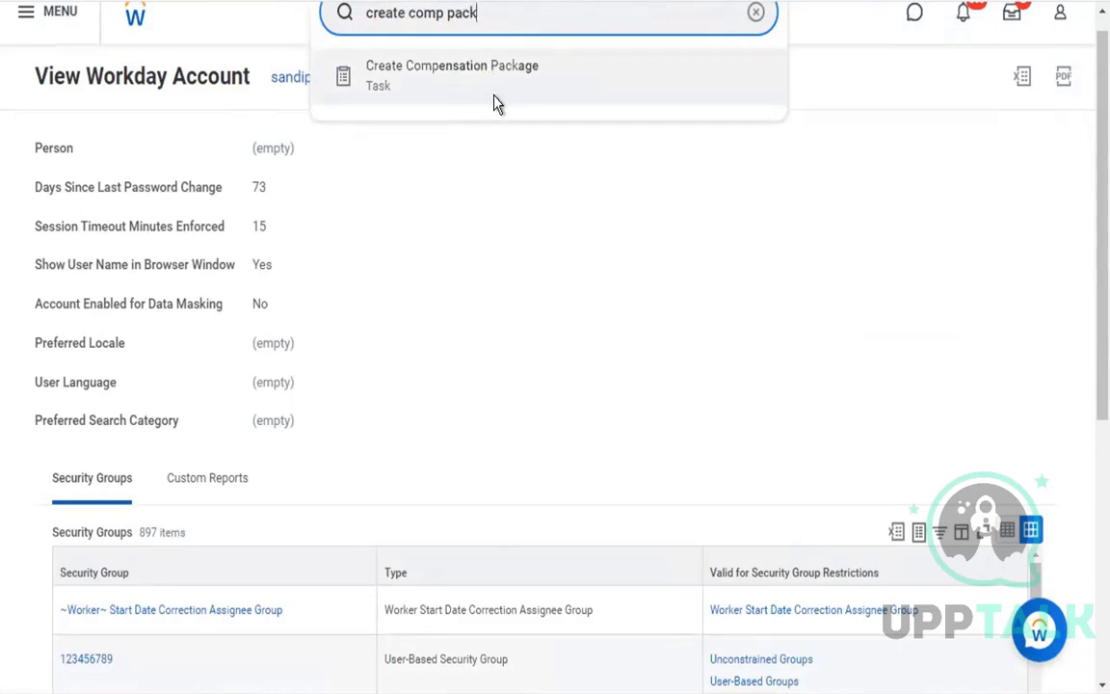
left_click(494, 101)
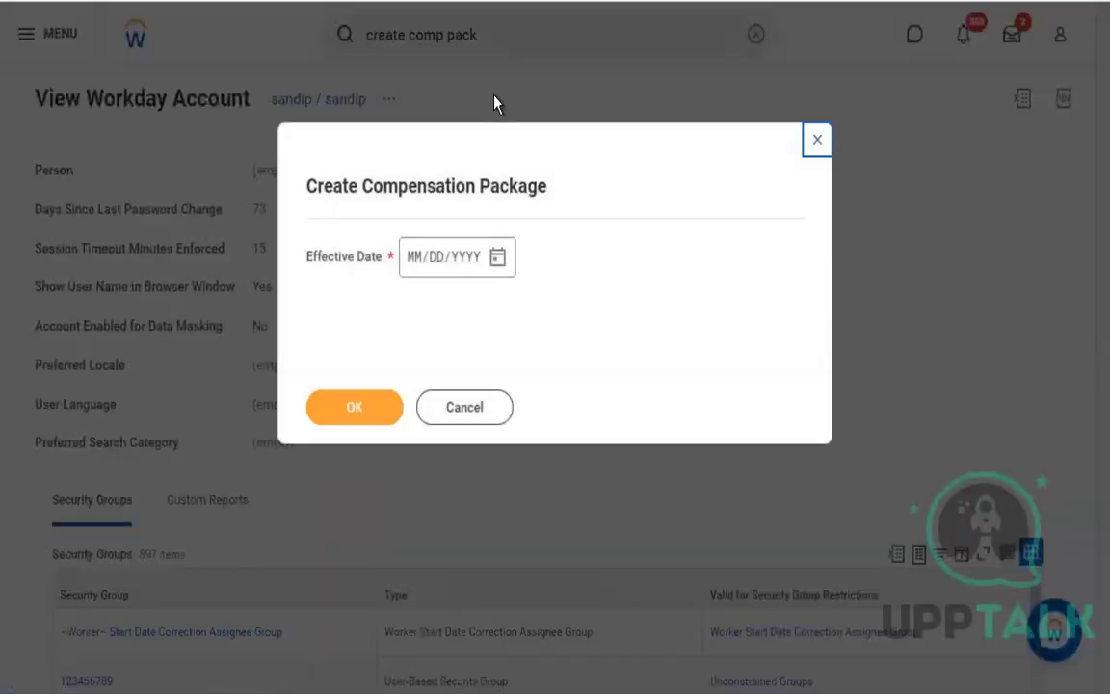
Step: Set the compensation package's effective date to 09/01/2022 and name the package Flexgun Compensation Package
left_click(497, 259)
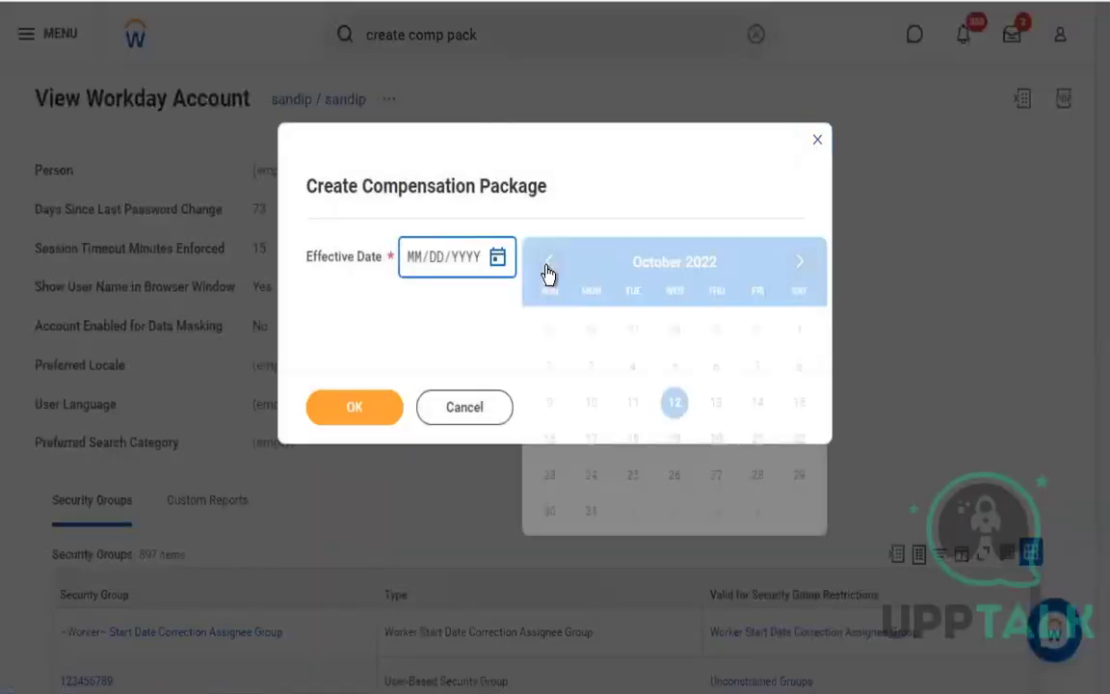
left_click(716, 330)
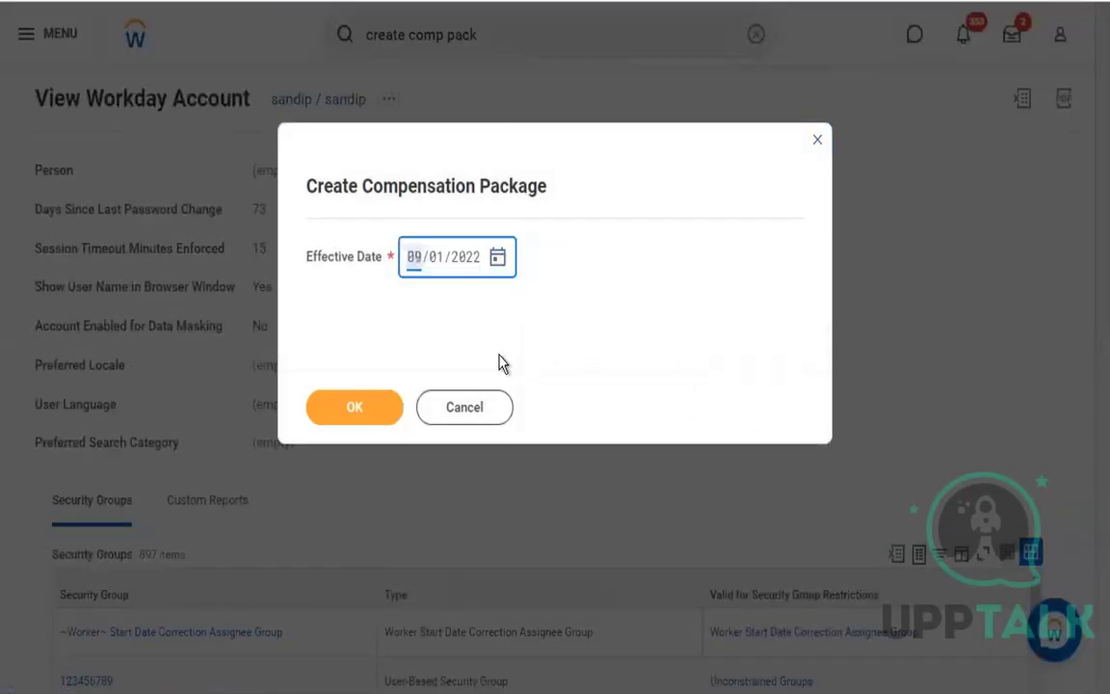
left_click(376, 412)
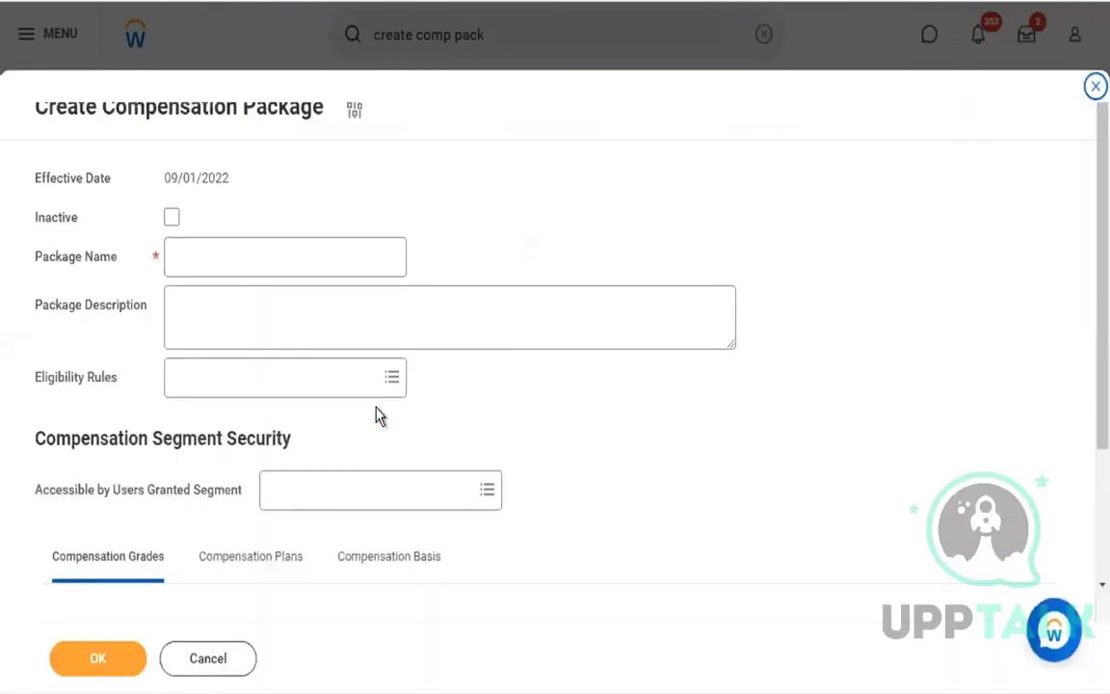
left_click(355, 260)
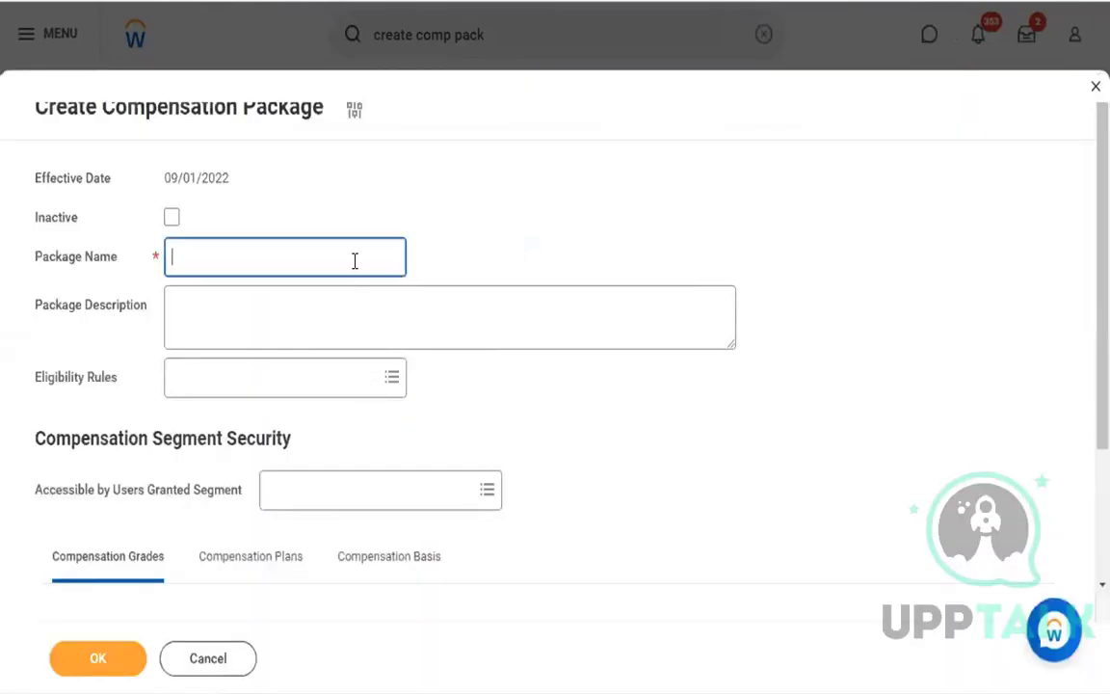
type("Flexgun Comp")
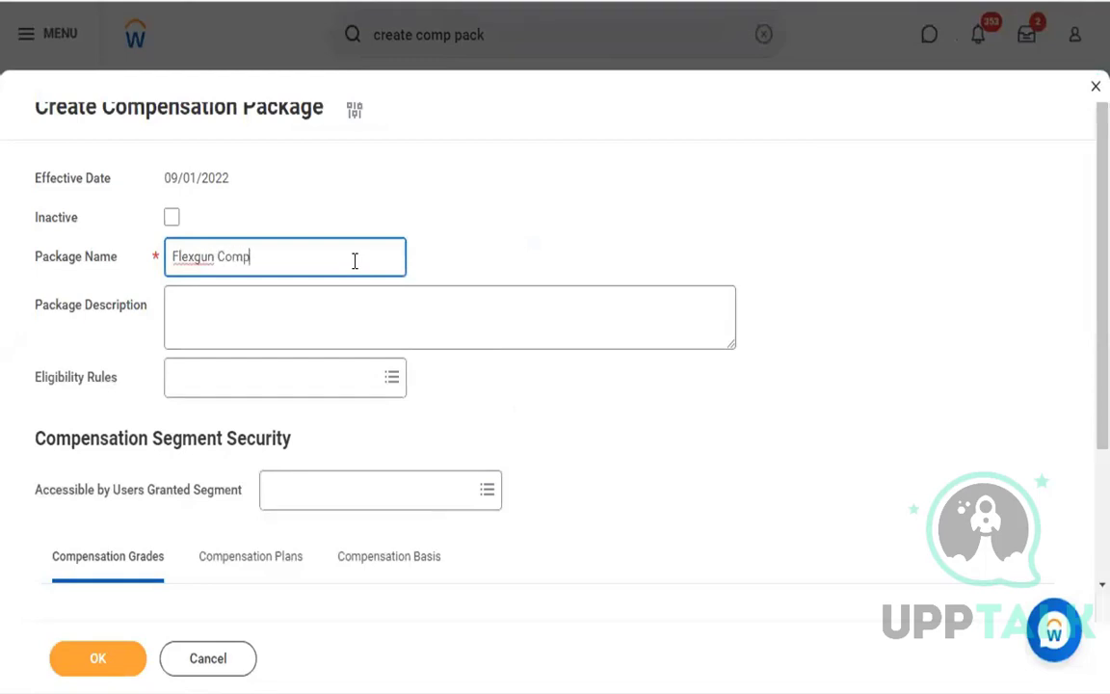
type("ensation Package")
scroll(516, 360, "down", 2)
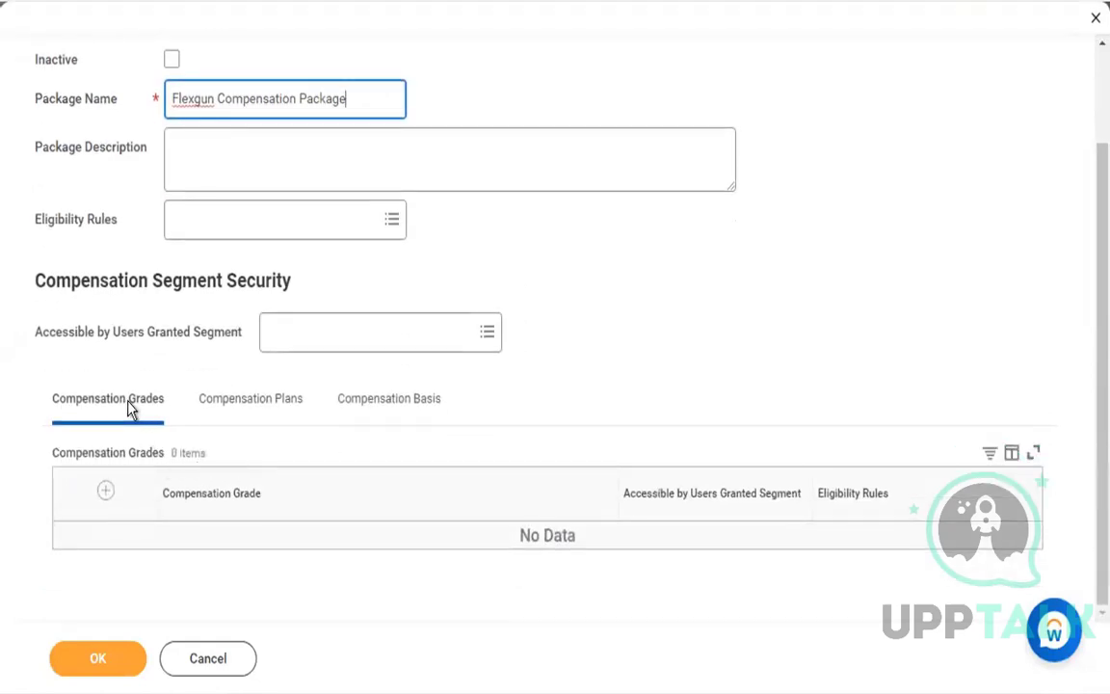
Step: Add a compensation grade row to the package and assign Flexgun Management Grade to it
left_click(249, 397)
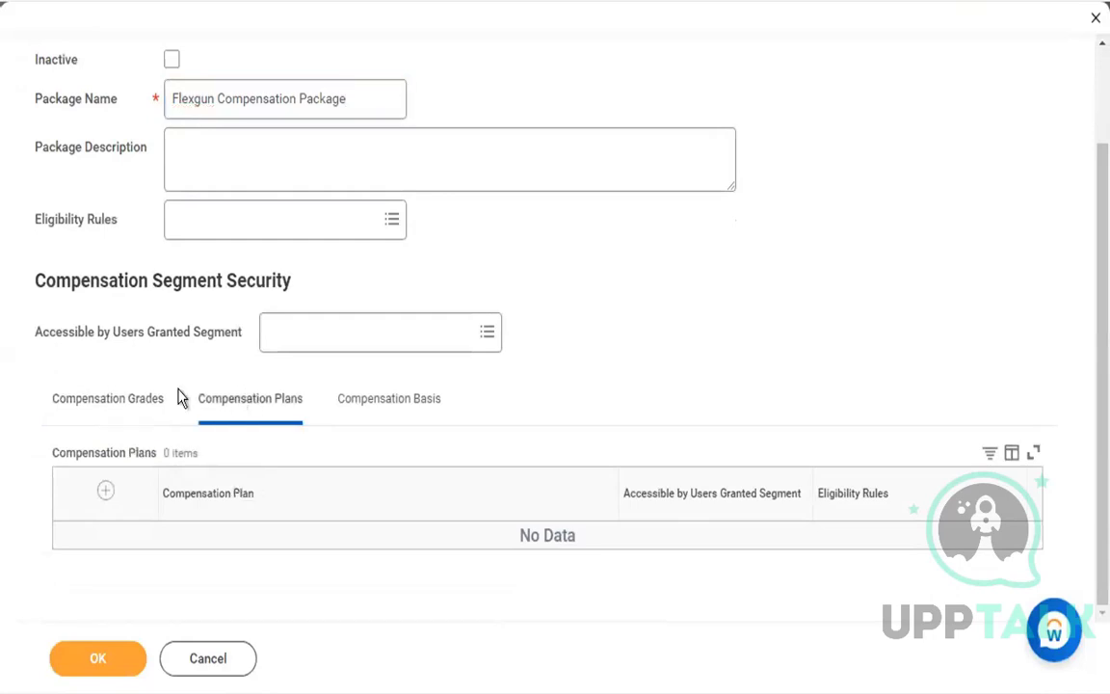
left_click(128, 409)
left_click(108, 493)
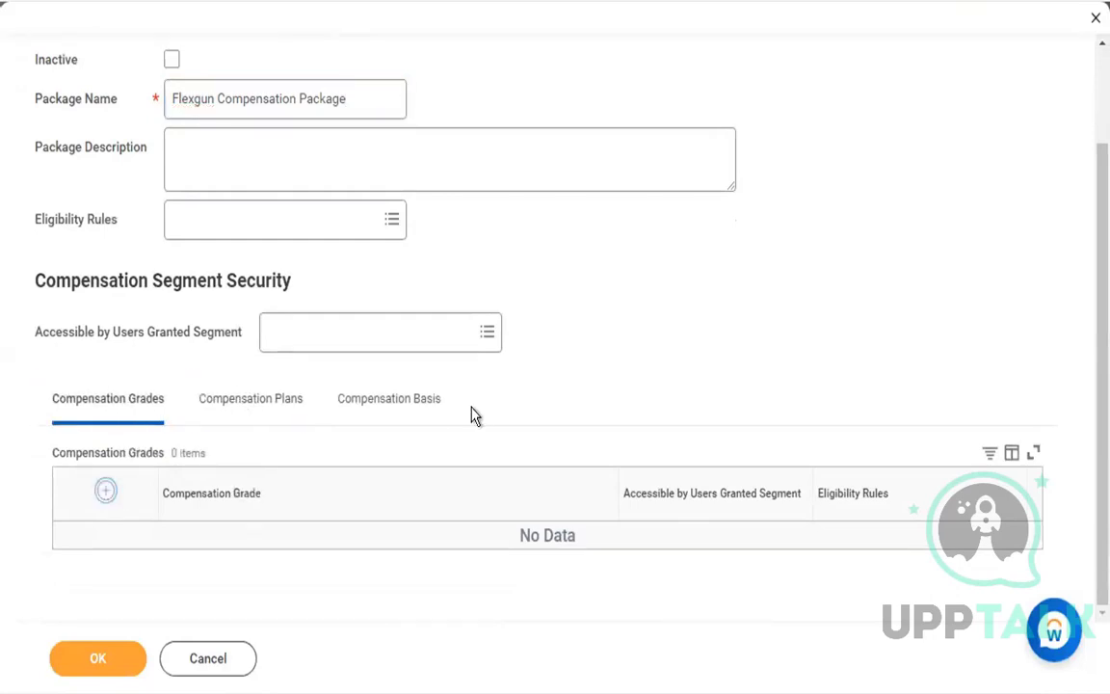
left_click(302, 560)
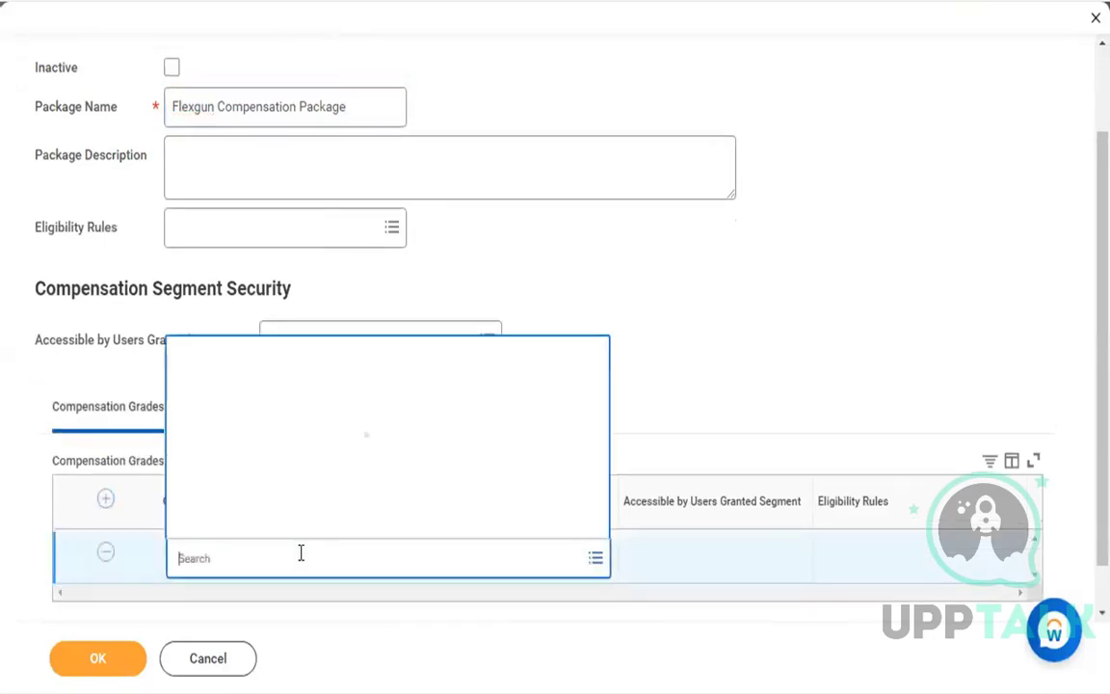
type("flexgun")
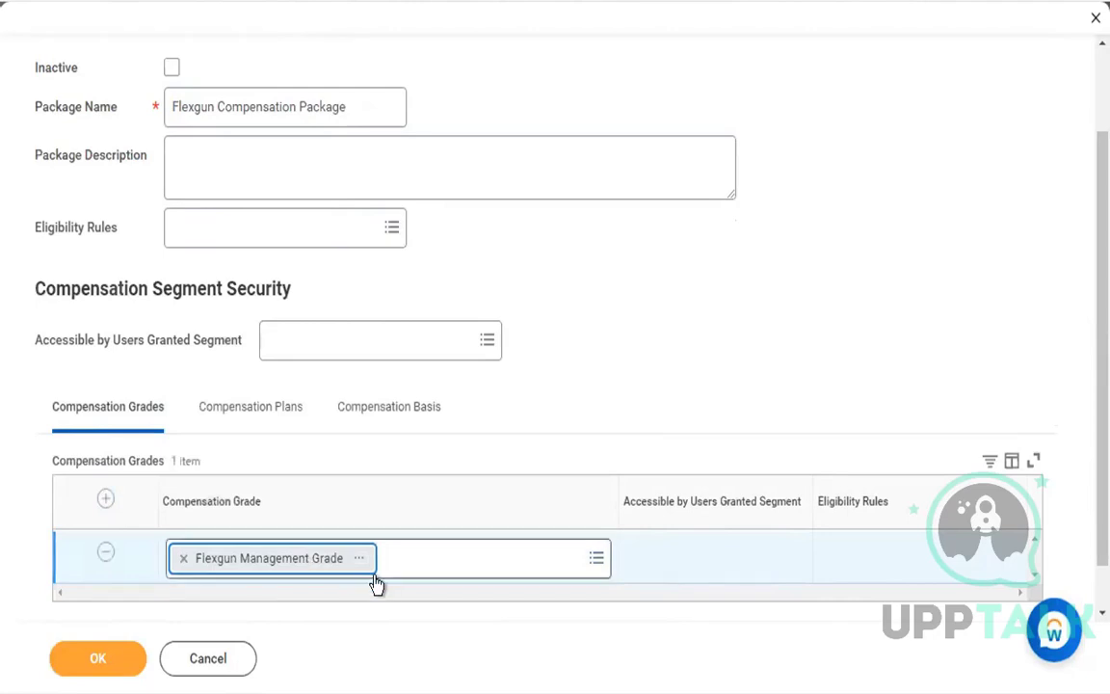
left_click(767, 312)
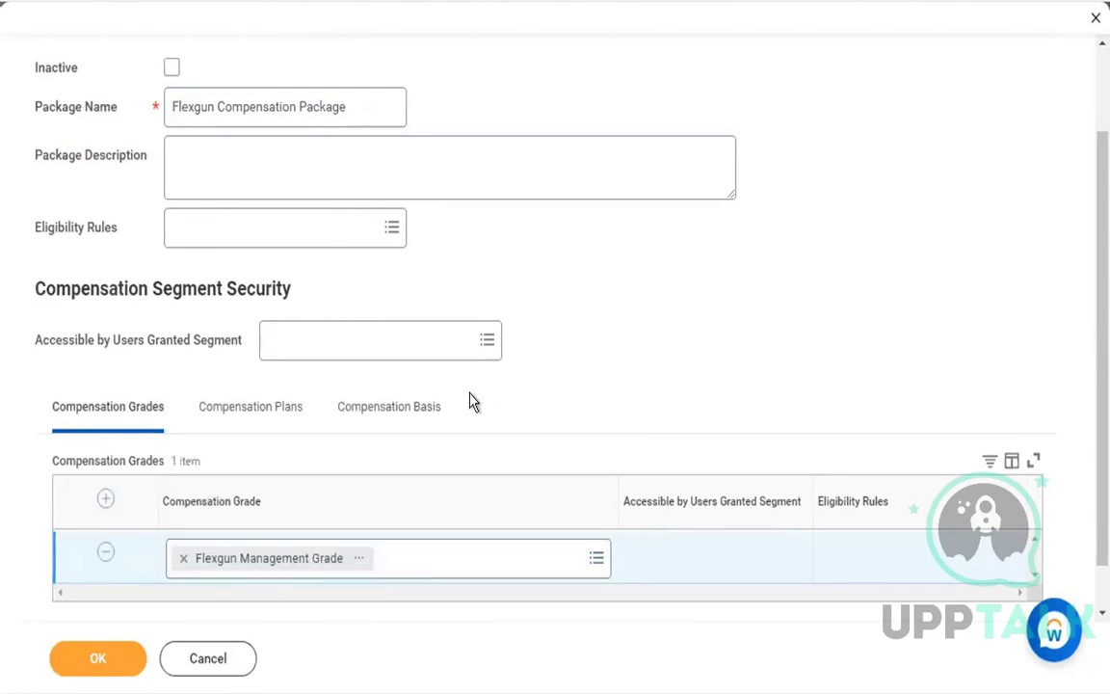
Step: Add Flexgun - Salary Plan to the package's compensation plans and check the eligibility rule of its row
left_click(257, 415)
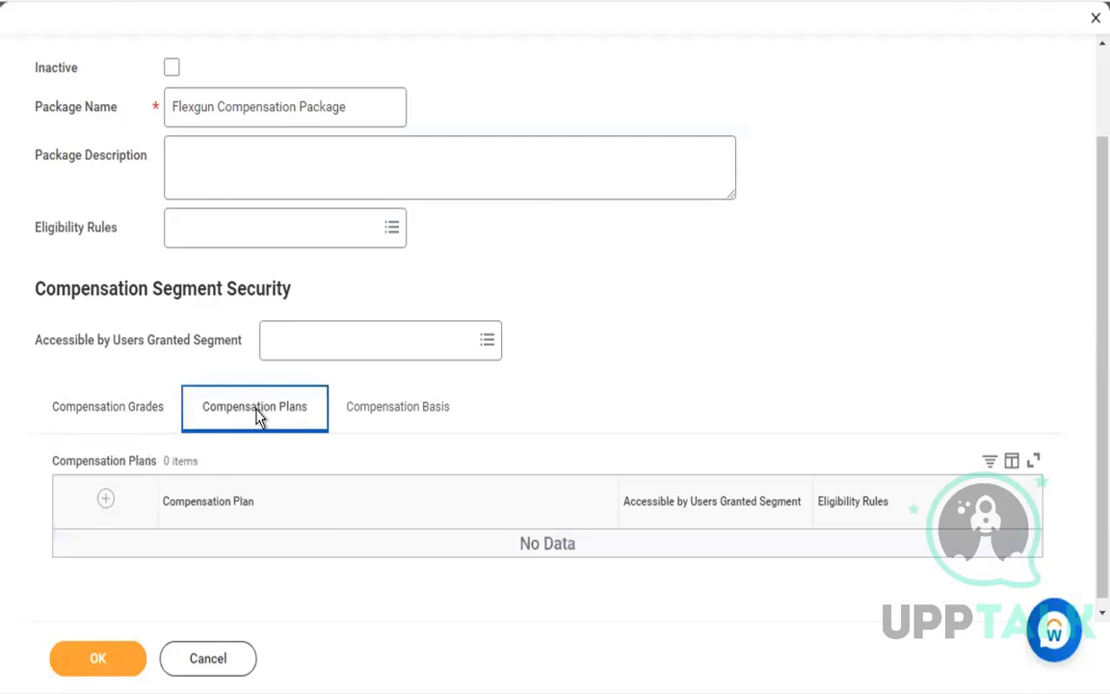
left_click(109, 501)
left_click(339, 566)
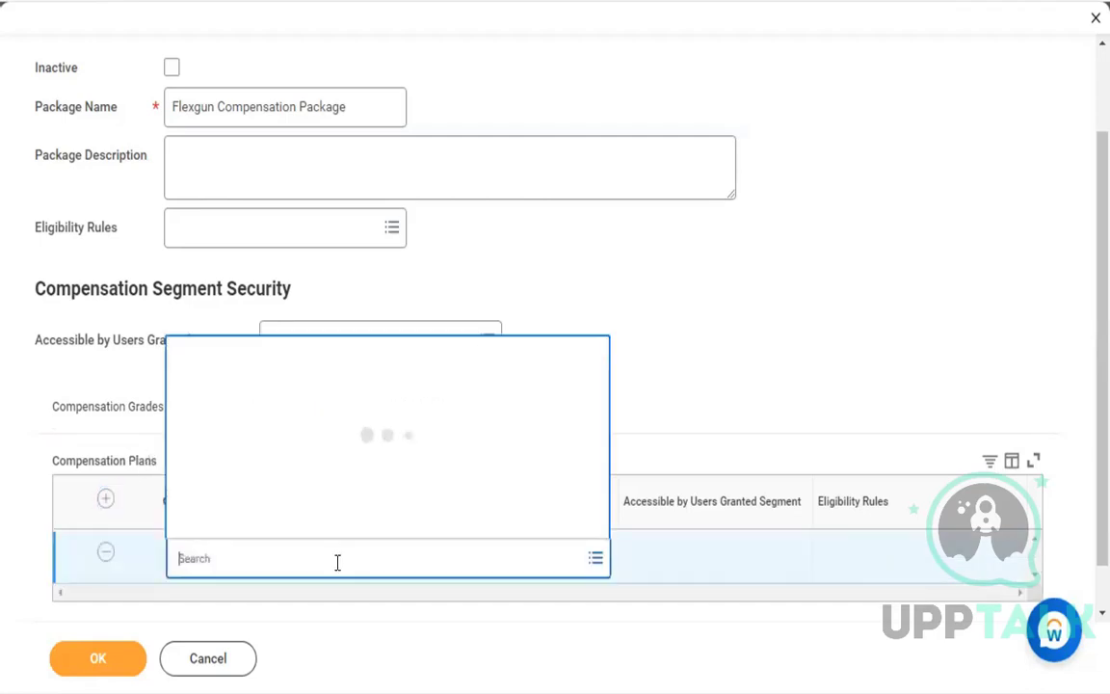
type("flex")
key("Return")
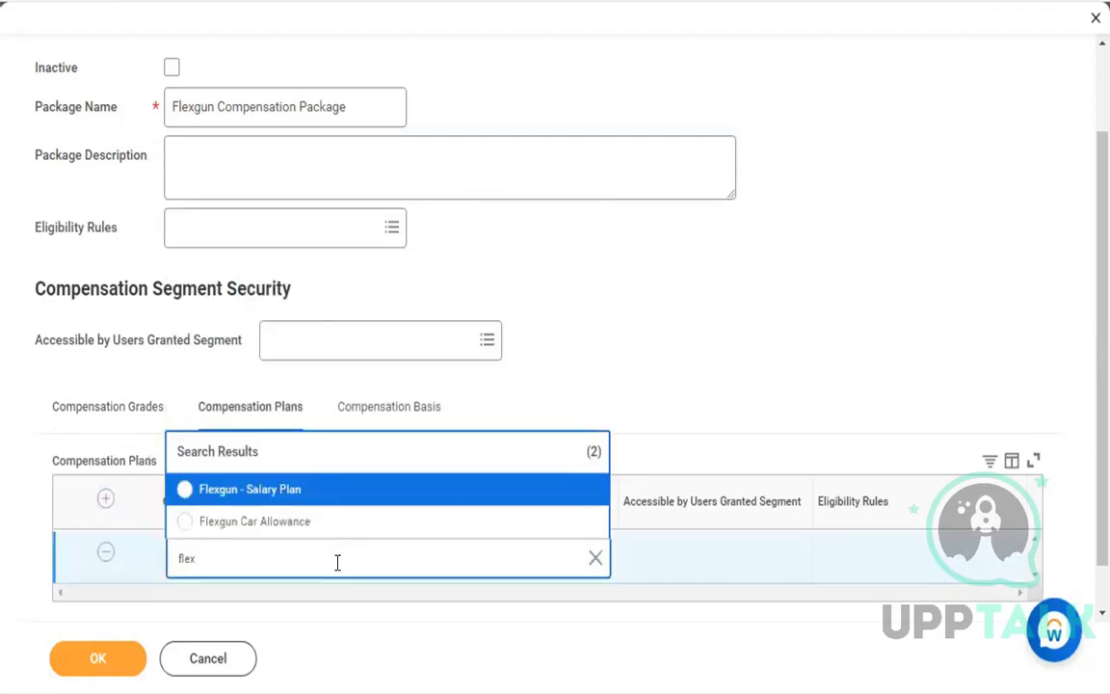
key("Return")
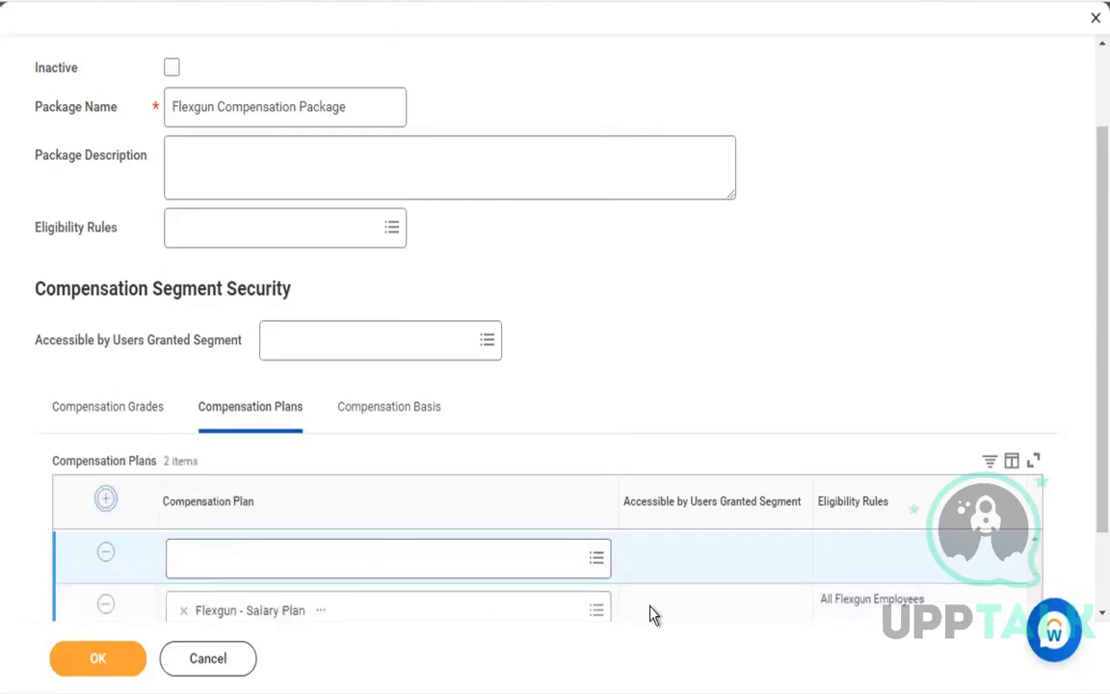
left_click_drag(823, 599, 898, 600)
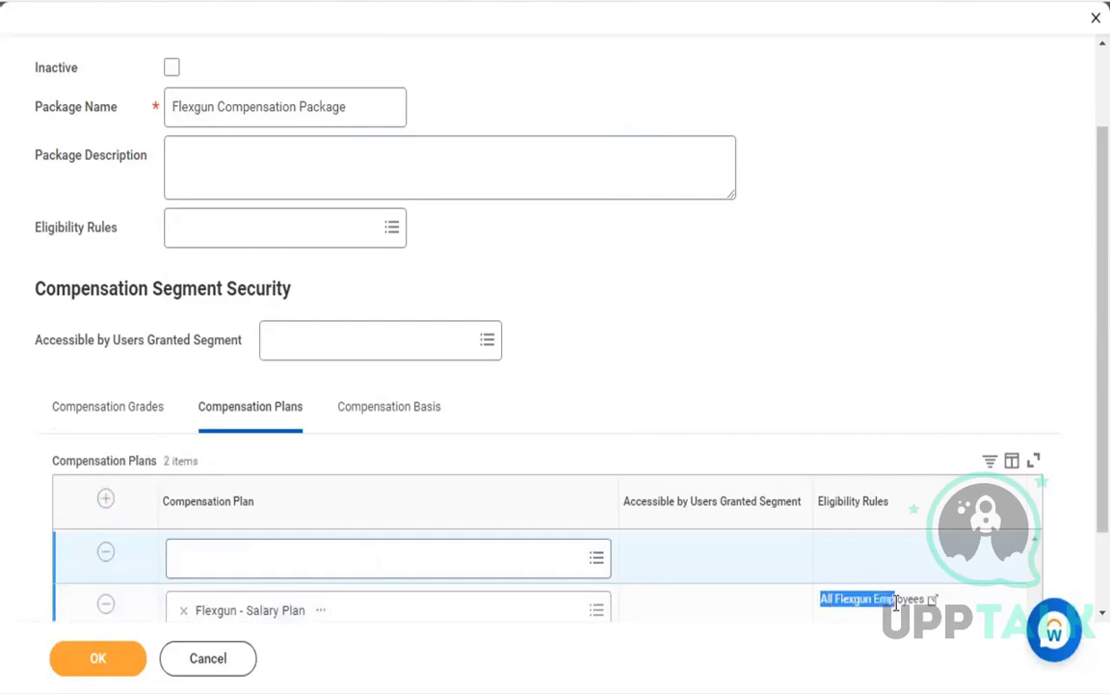
Step: Add Flexgun Car Allowance as the second compensation plan of the package and submit the new package
left_click(813, 307)
left_click(325, 574)
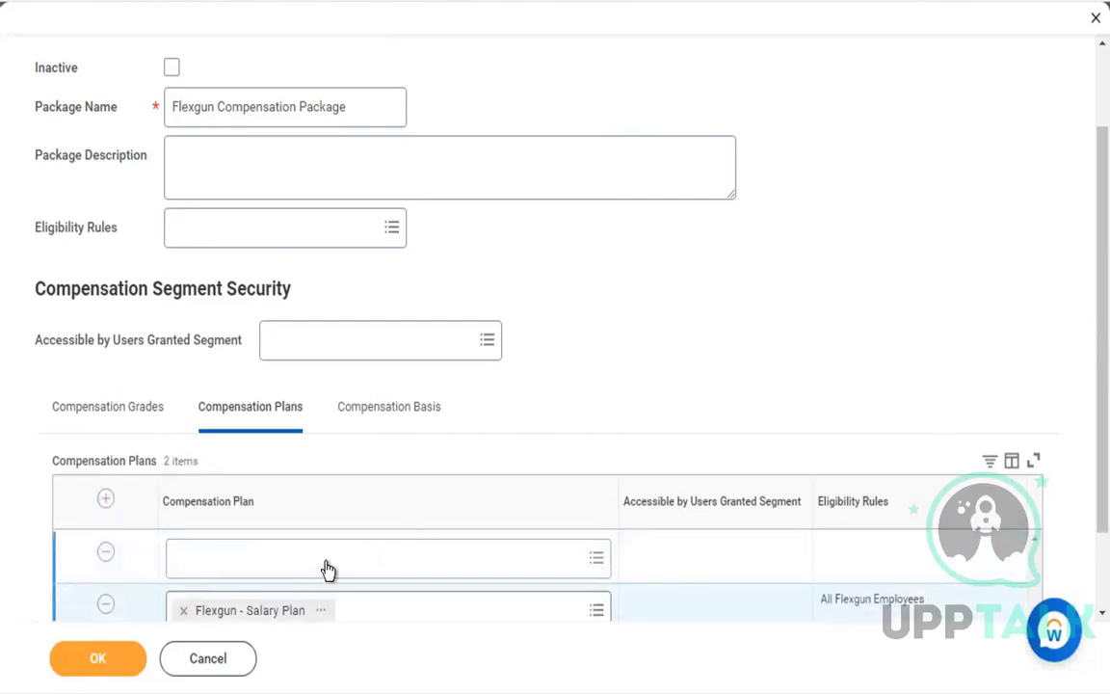
type("flex")
key("Return")
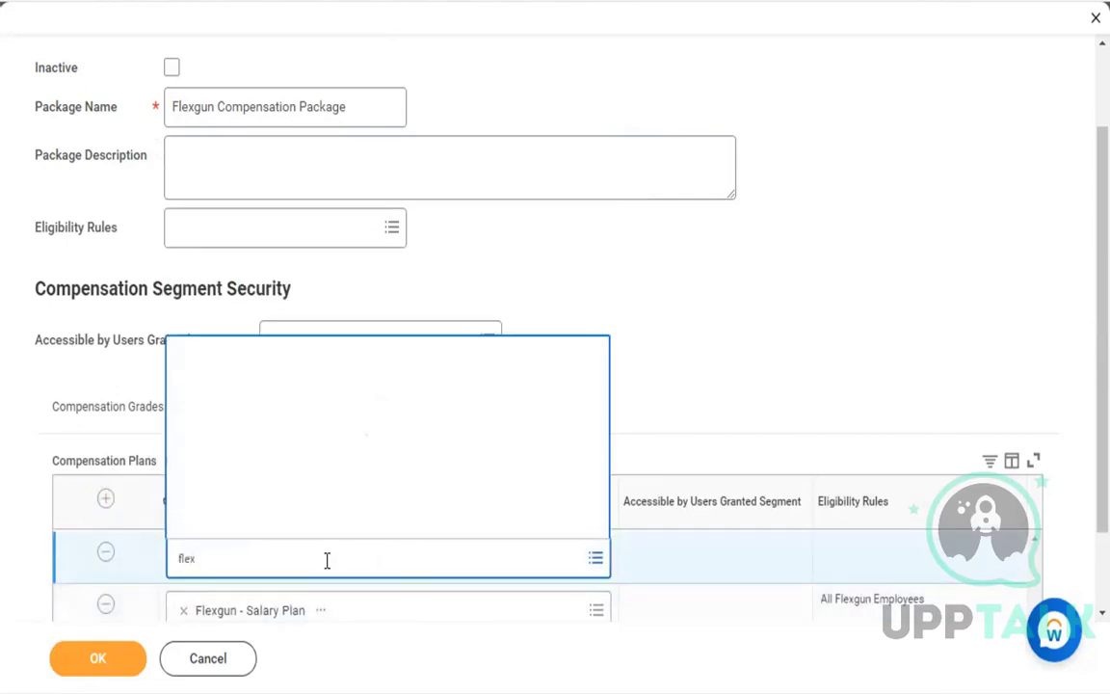
left_click(342, 538)
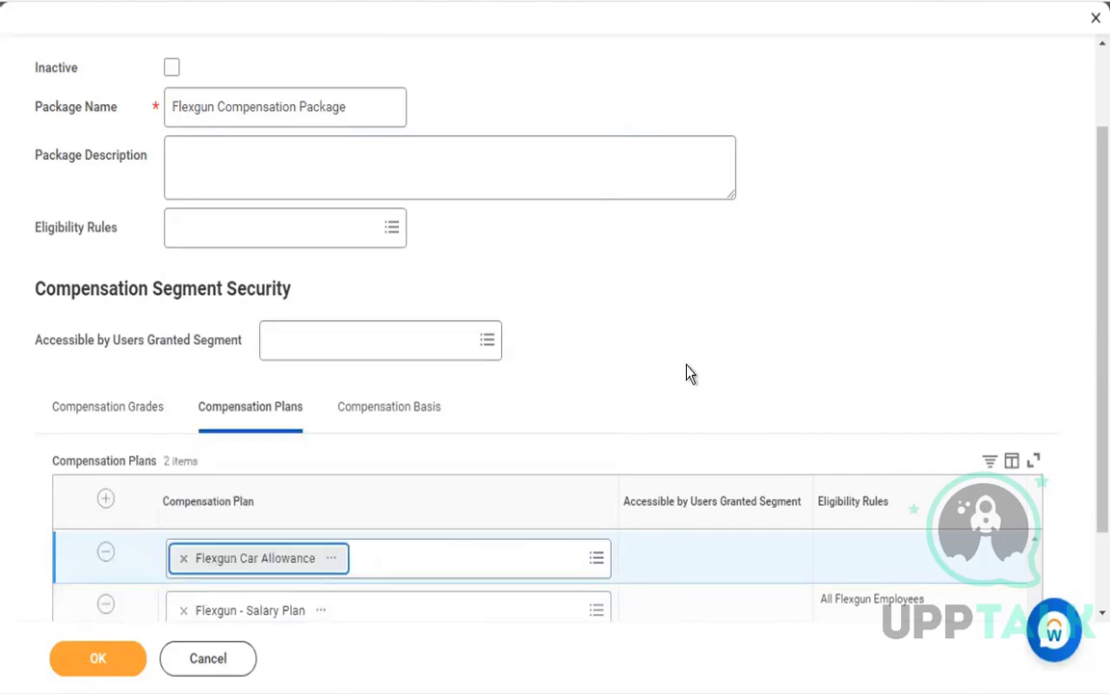
scroll(688, 373, "down", 1)
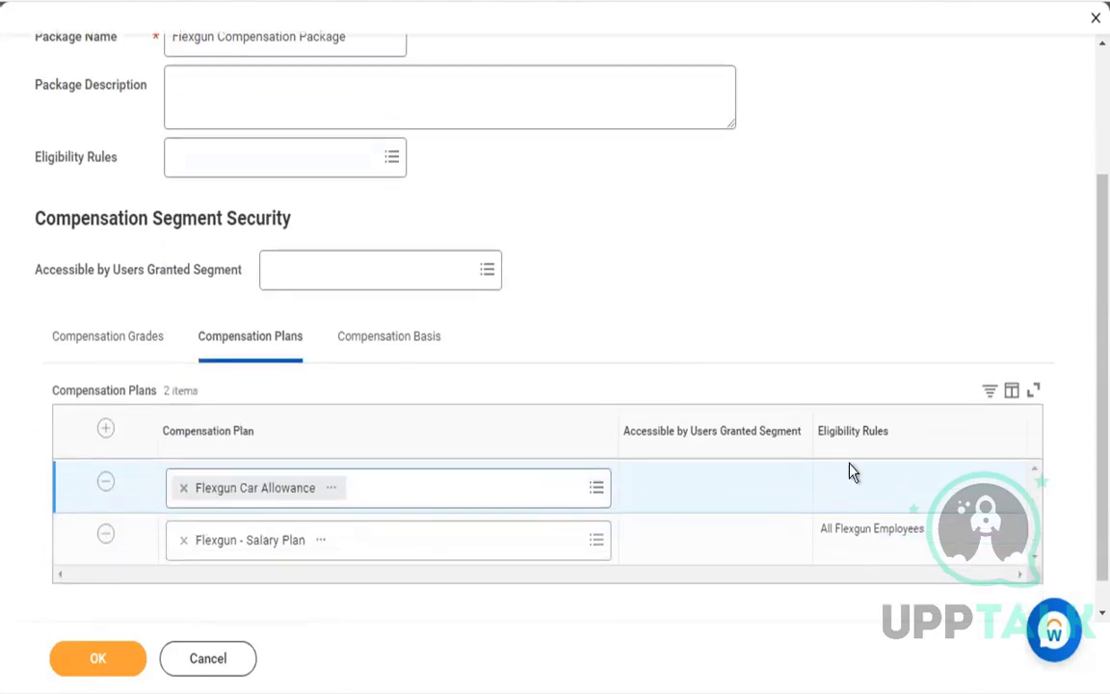
left_click(100, 658)
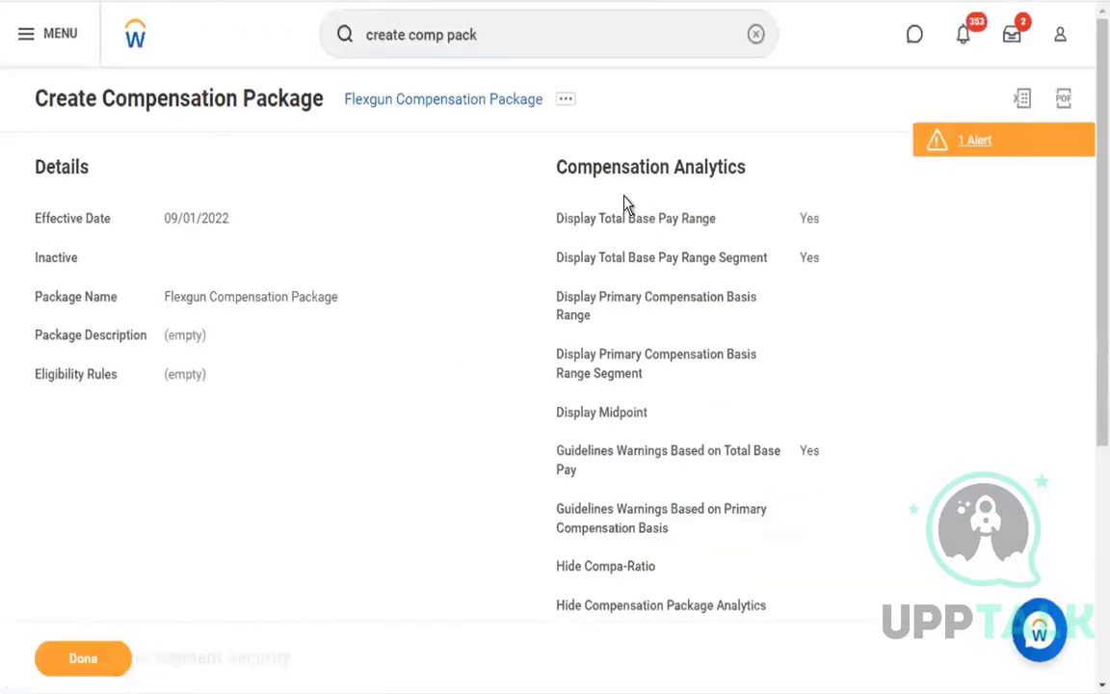
Step: Review the saved package's grades and plans, and open Flexgun Compensation Package for editing with effective date 09/01/2022
scroll(453, 326, "down", 4)
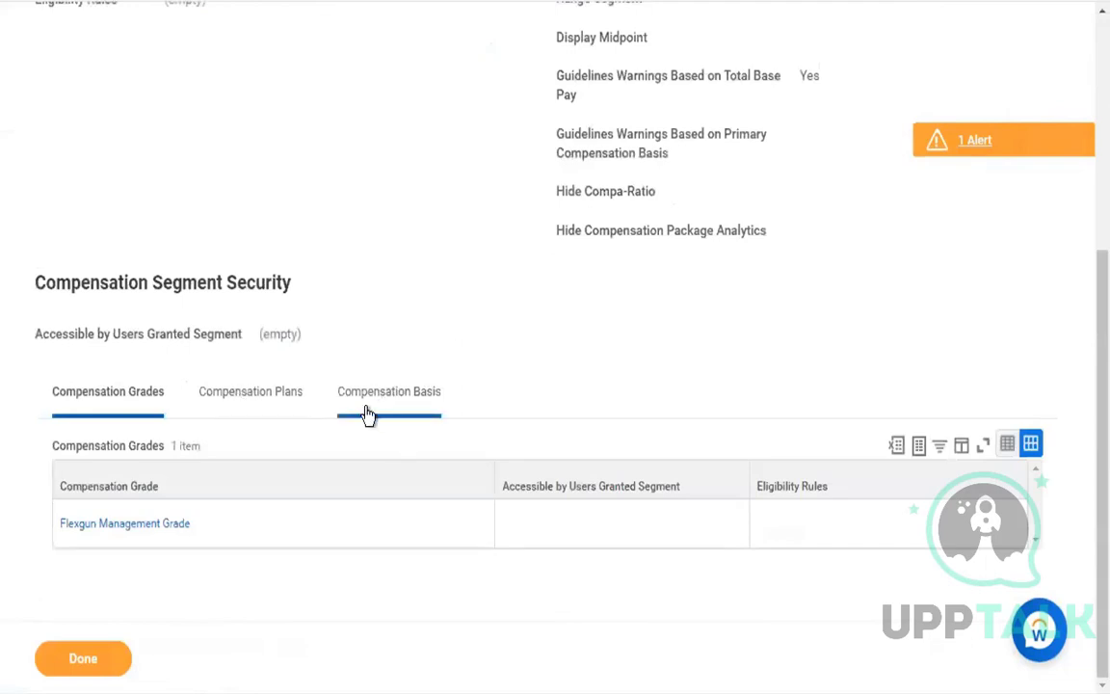
left_click(266, 416)
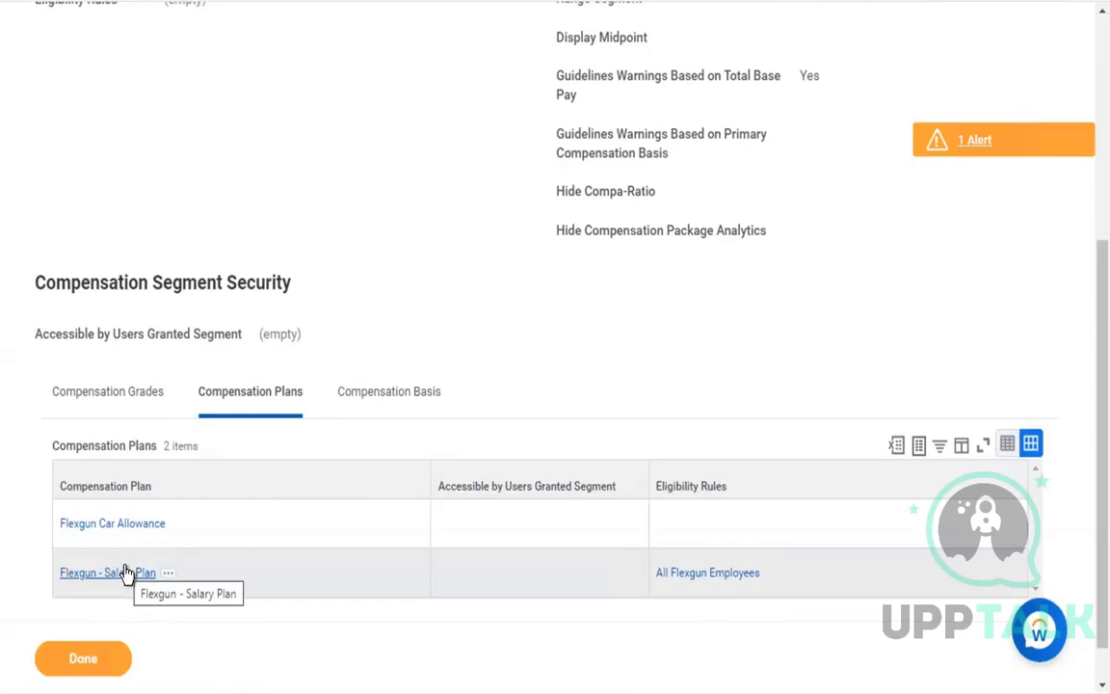
scroll(352, 279, "up", 5)
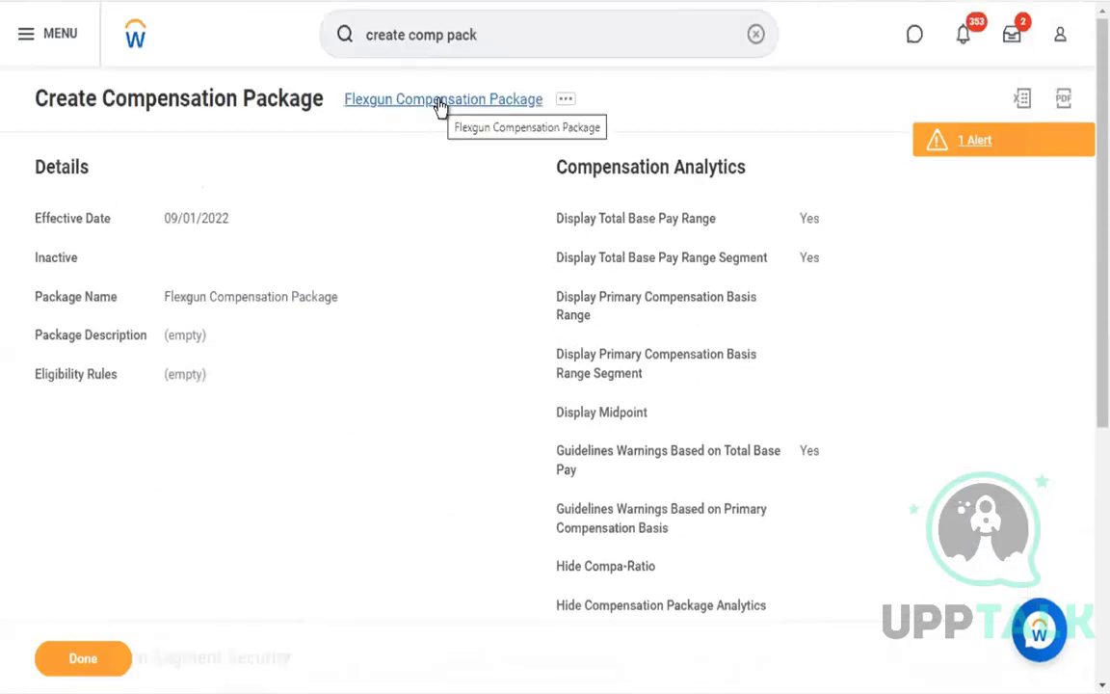
left_click(566, 99)
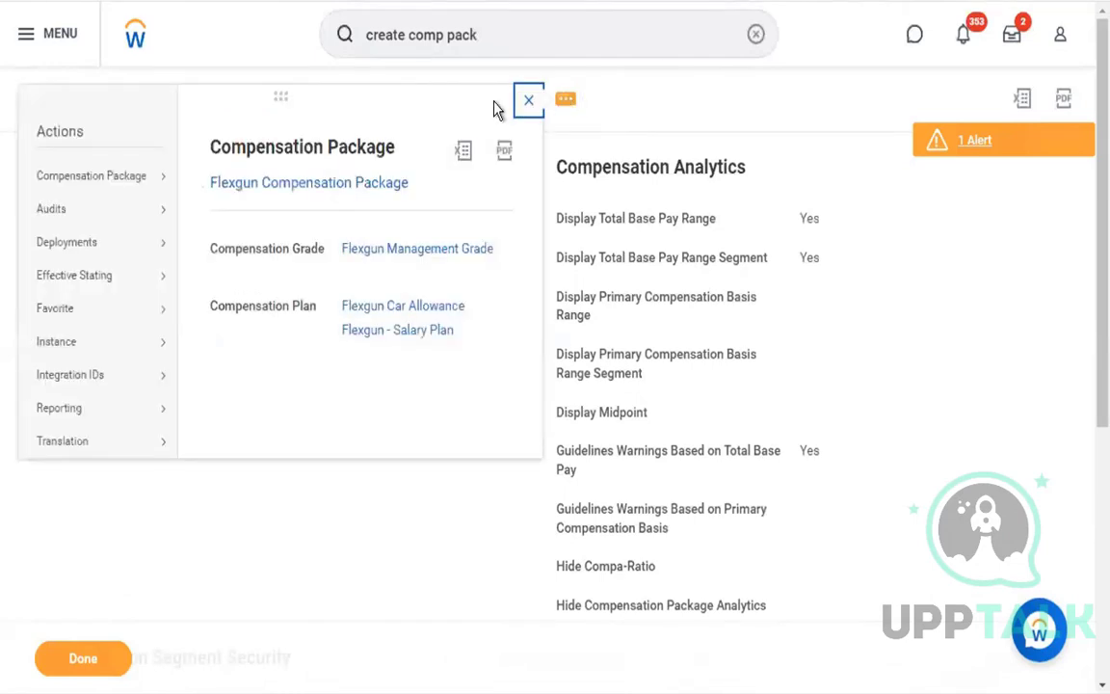
mouse_move(136, 181)
left_click(209, 206)
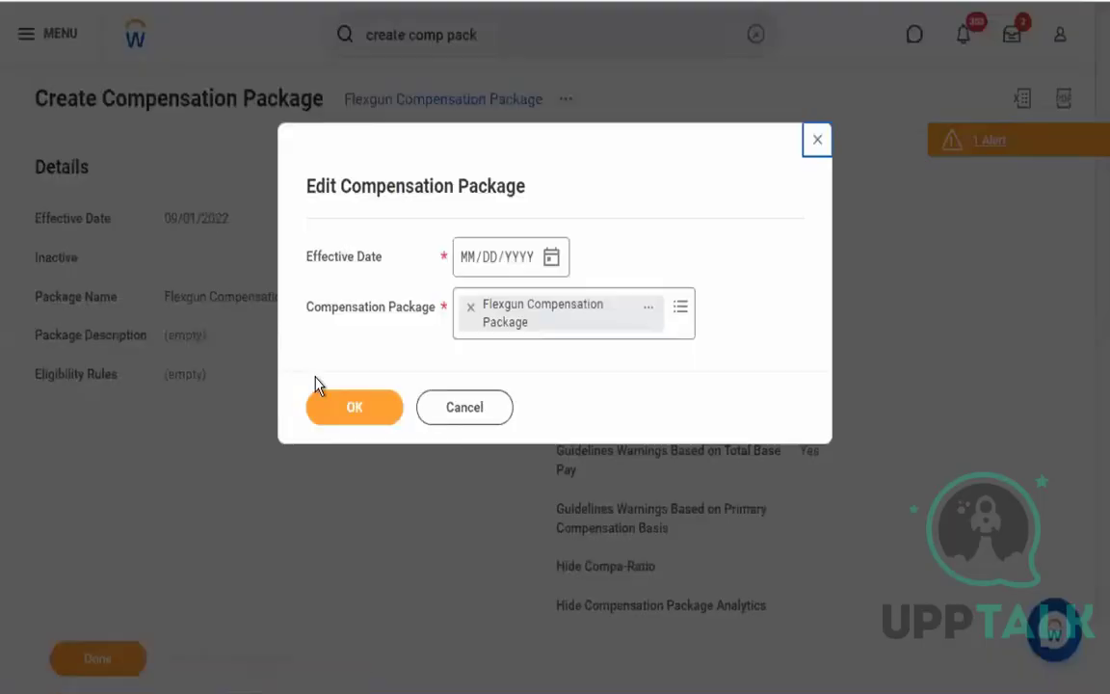
left_click(551, 257)
left_click(601, 272)
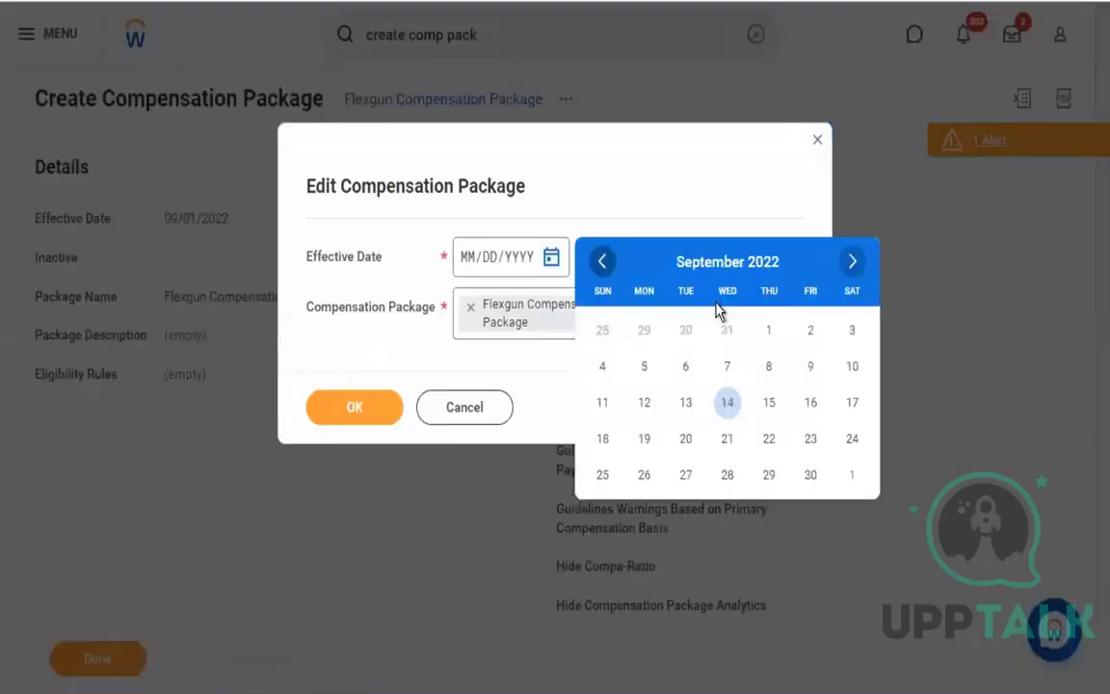
left_click(769, 330)
left_click(348, 427)
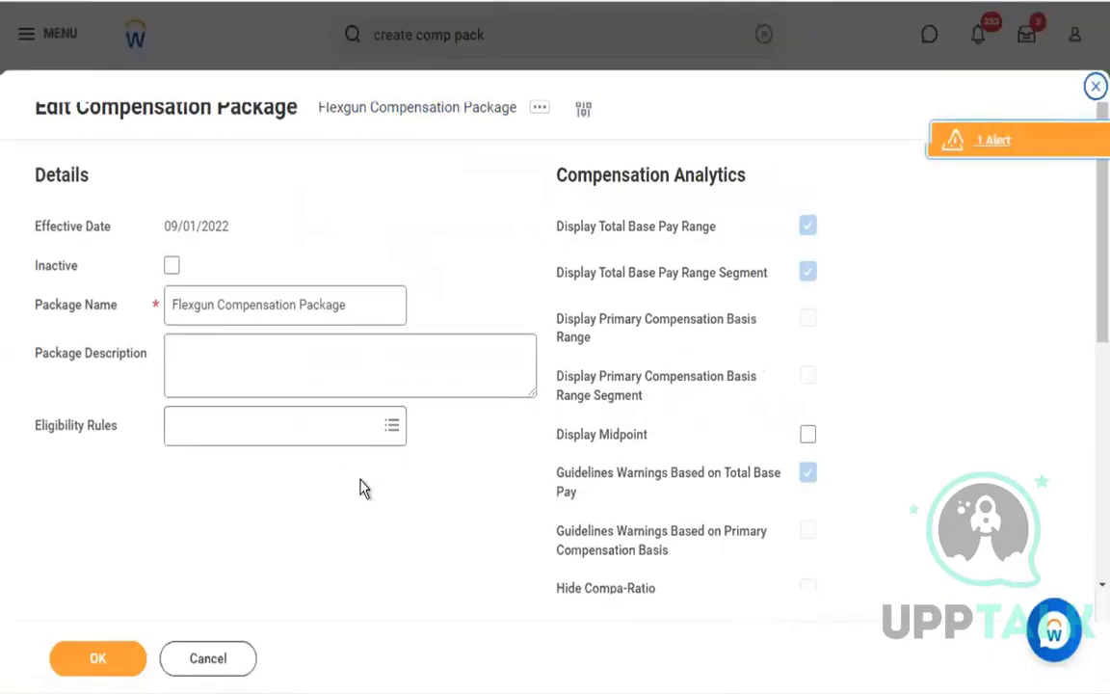
Step: Assign the All Flexgun Employees eligibility rule to the compensation package and save the edit
left_click(288, 427)
type("flexgun")
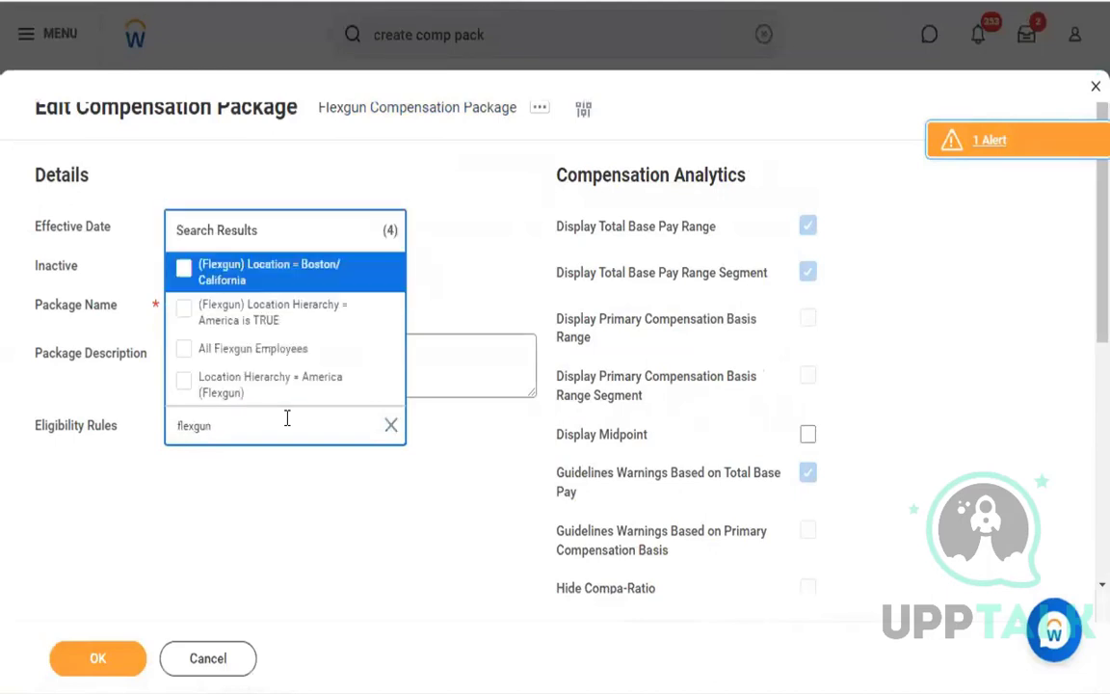
left_click(275, 351)
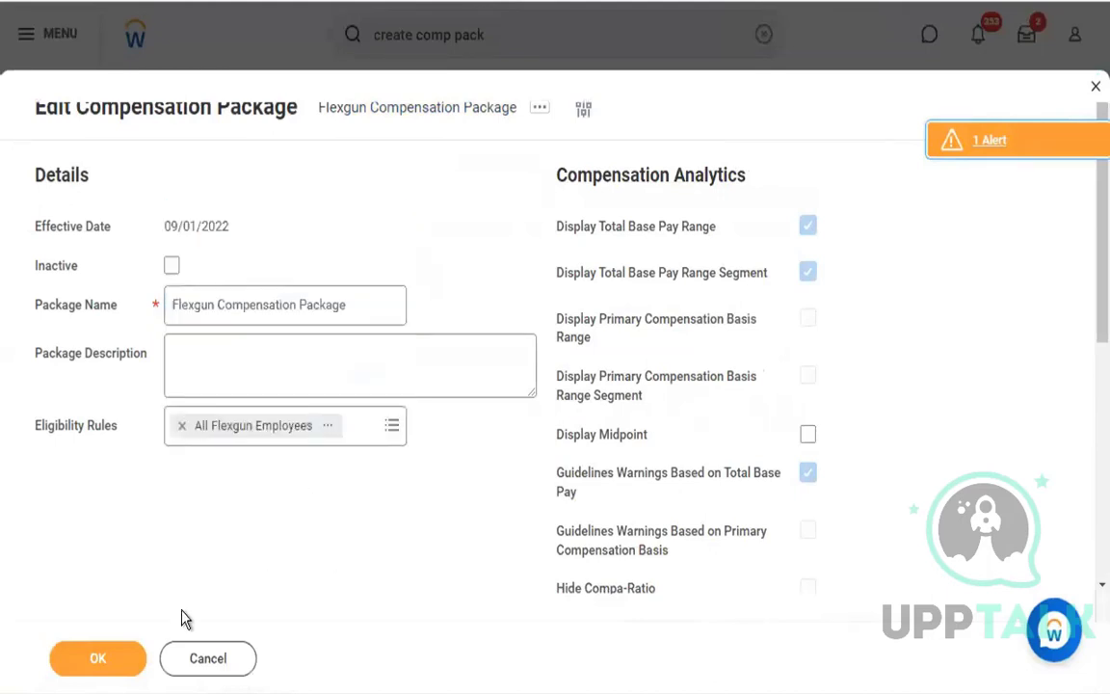
left_click(98, 661)
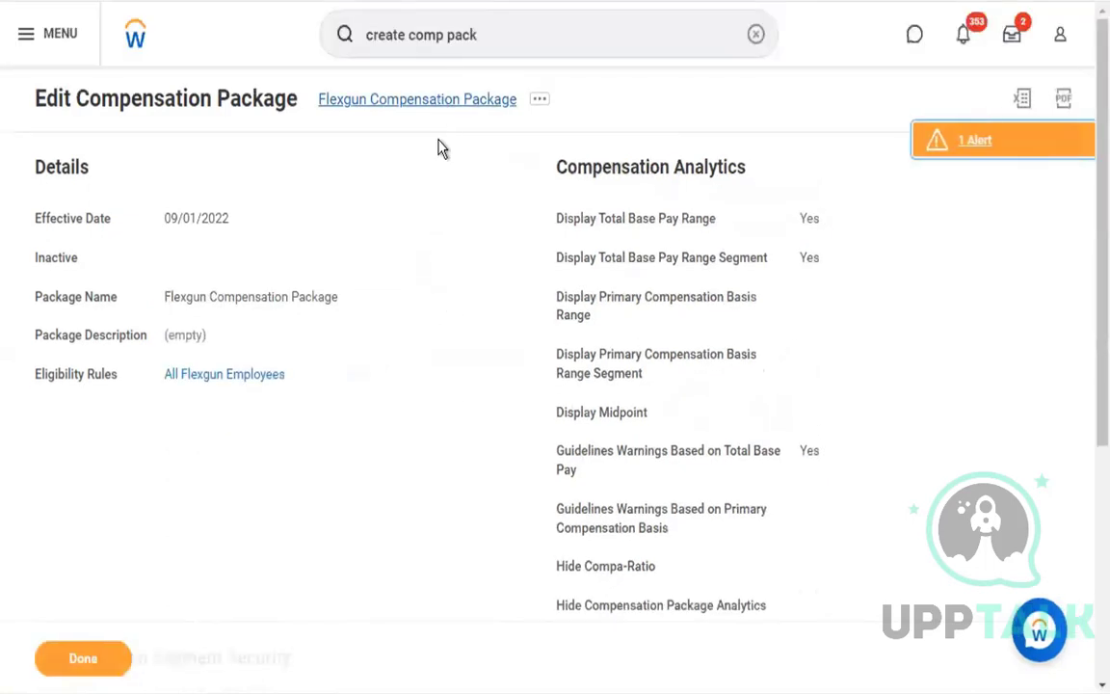
Step: Examine the edited package's compensation grades, compensation plans and package-level eligibility rule
scroll(458, 408, "down", 4)
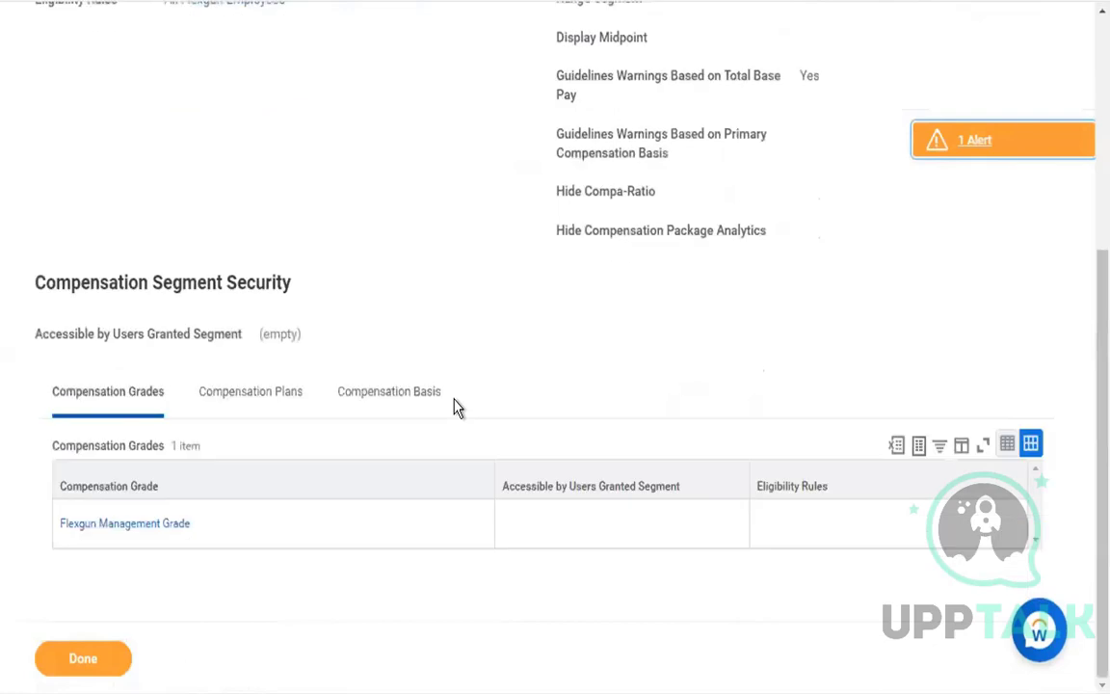
left_click(265, 397)
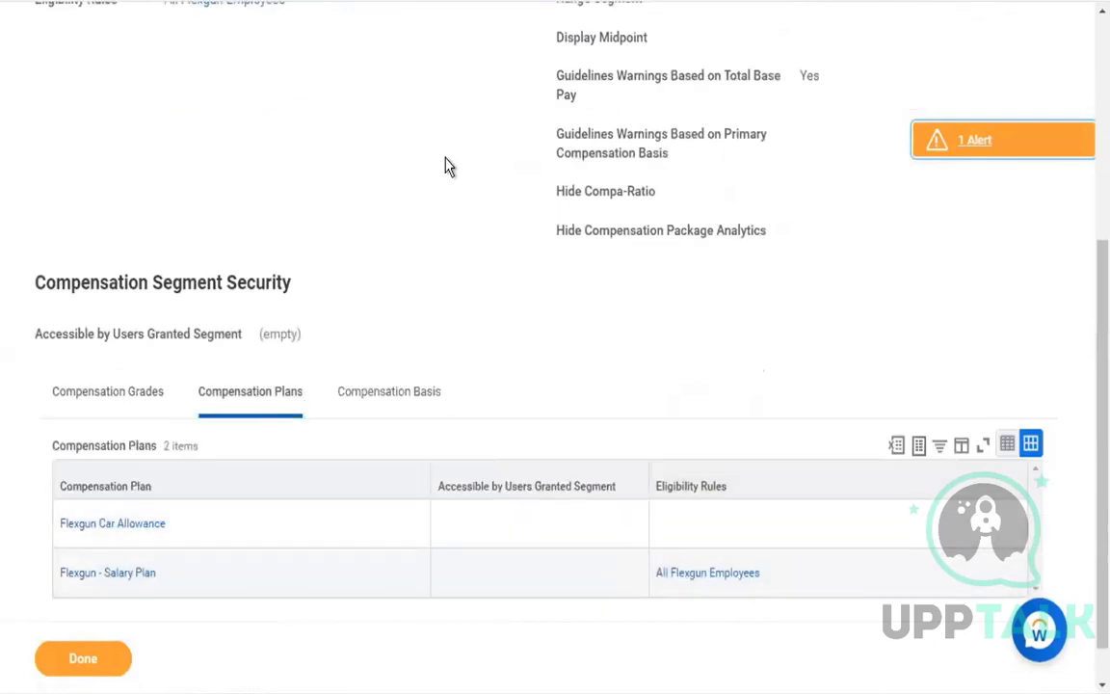
scroll(444, 166, "up", 4)
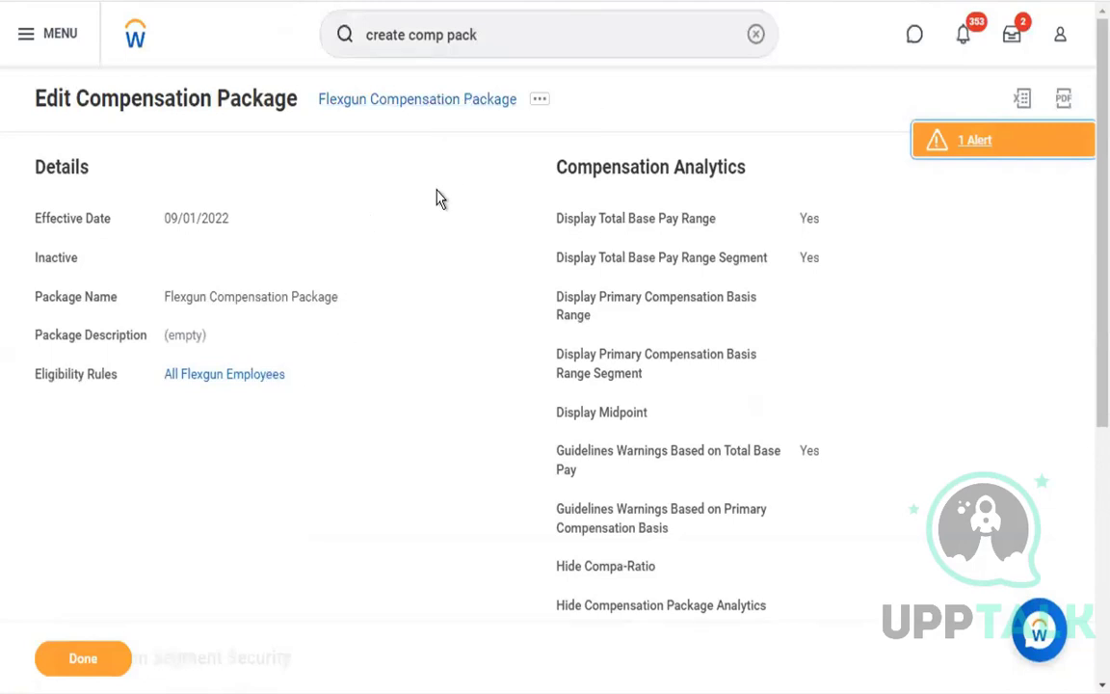
scroll(437, 199, "down", 4)
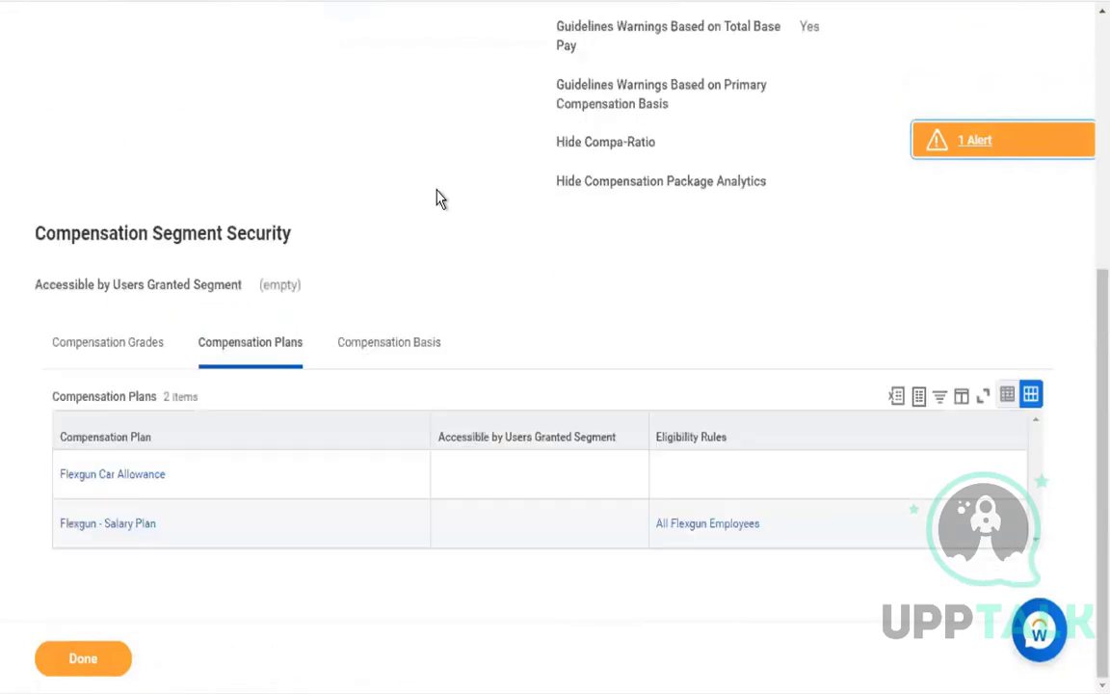
left_click(129, 345)
left_click(265, 391)
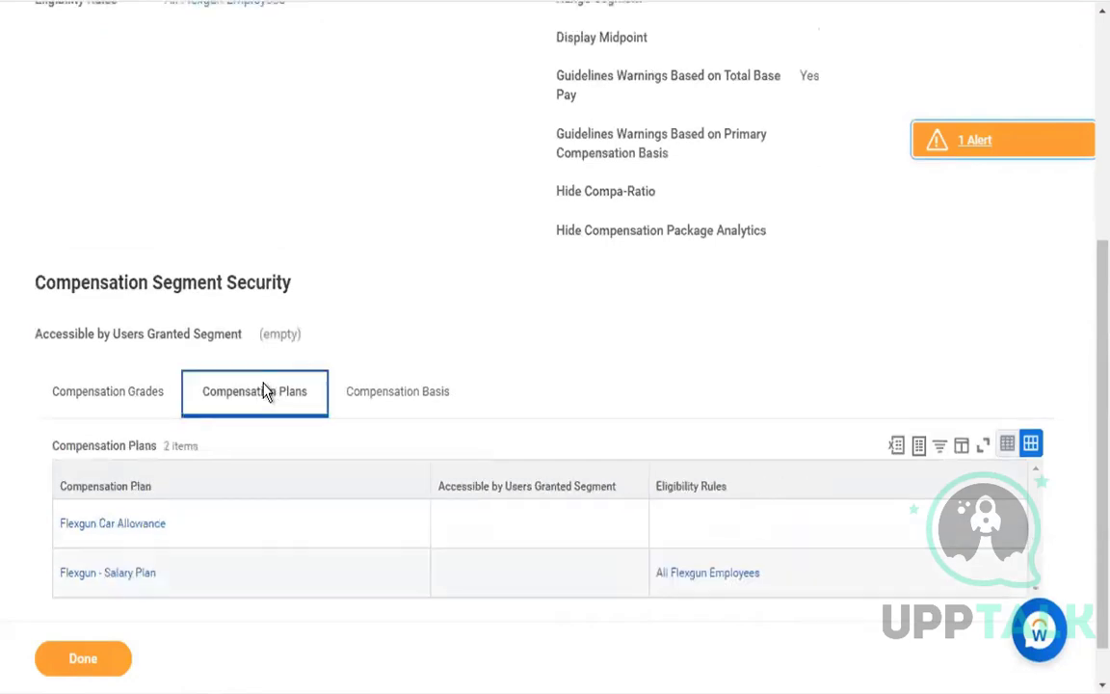
scroll(395, 222, "up", 2)
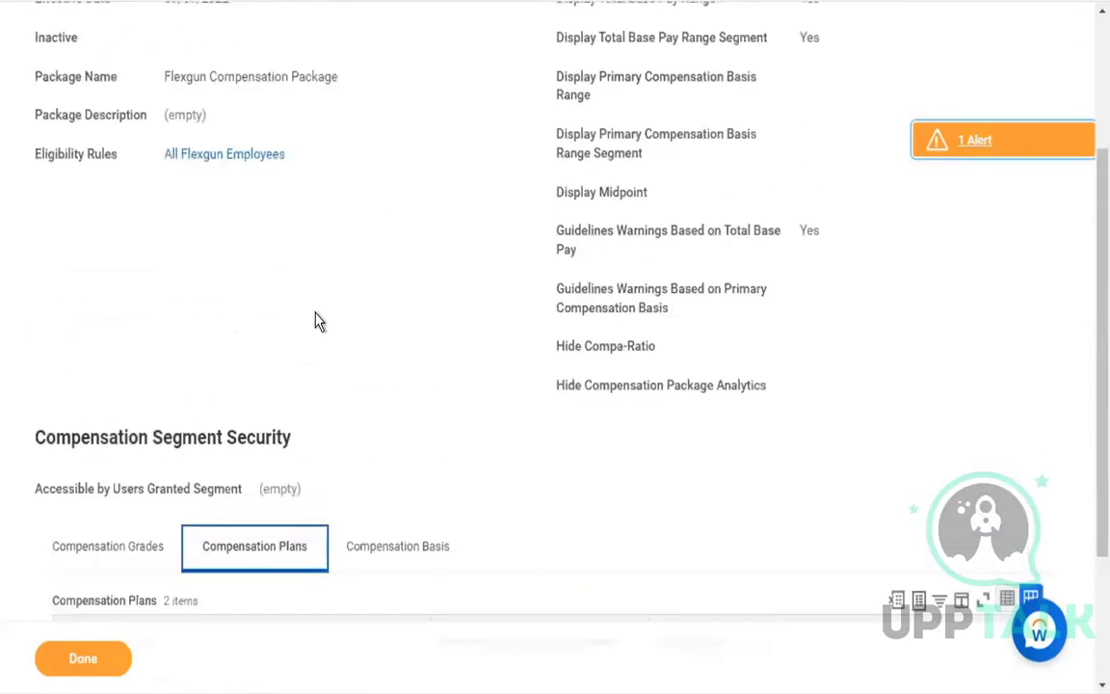
scroll(317, 322, "up", 3)
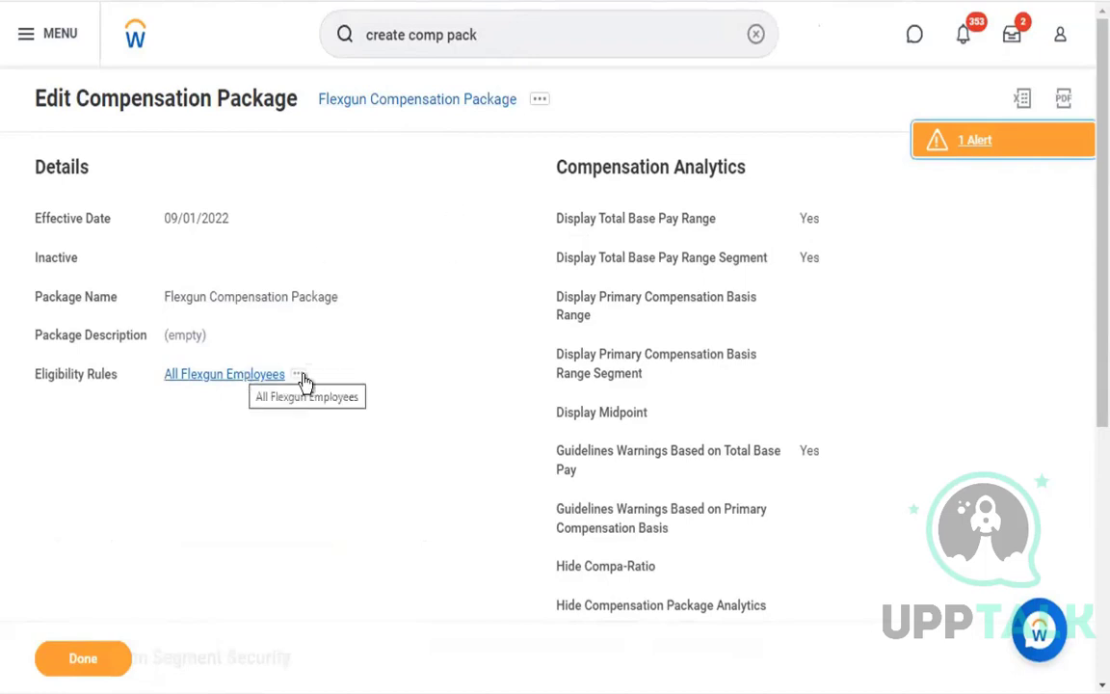
scroll(412, 372, "down", 5)
left_click(106, 360)
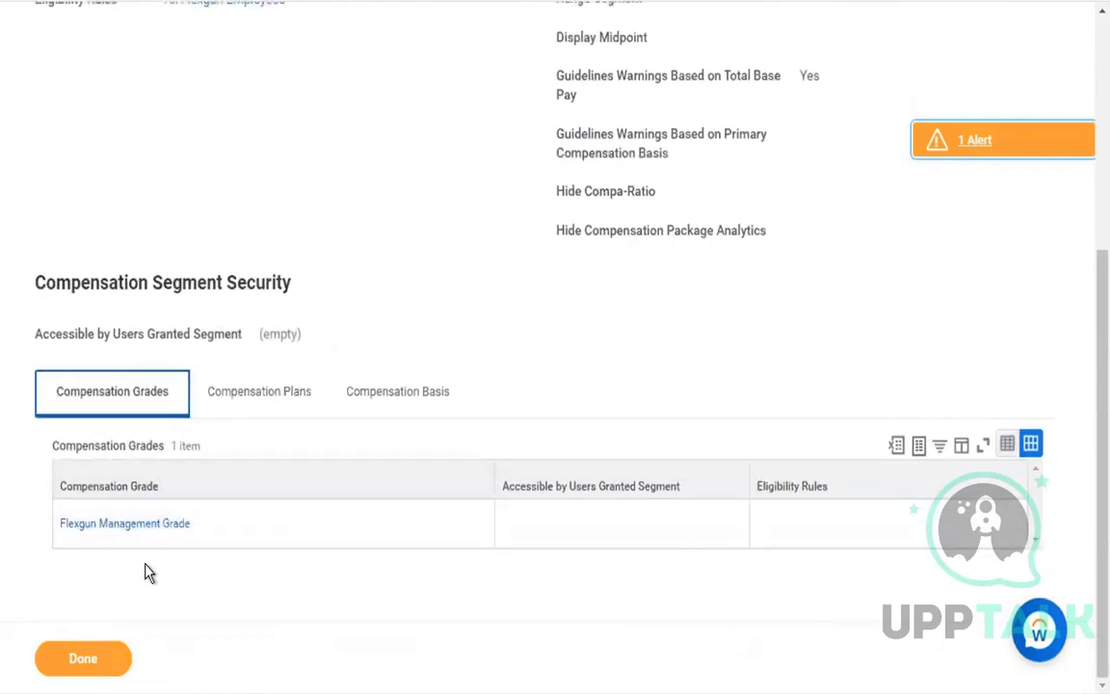
left_click(246, 399)
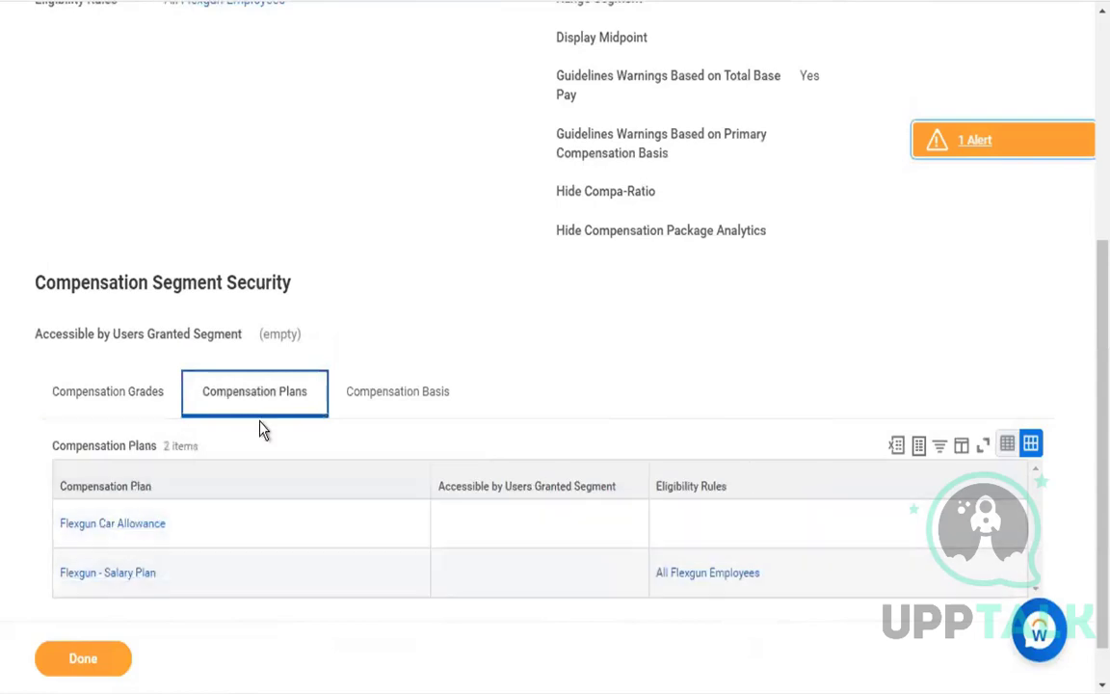
left_click(378, 329)
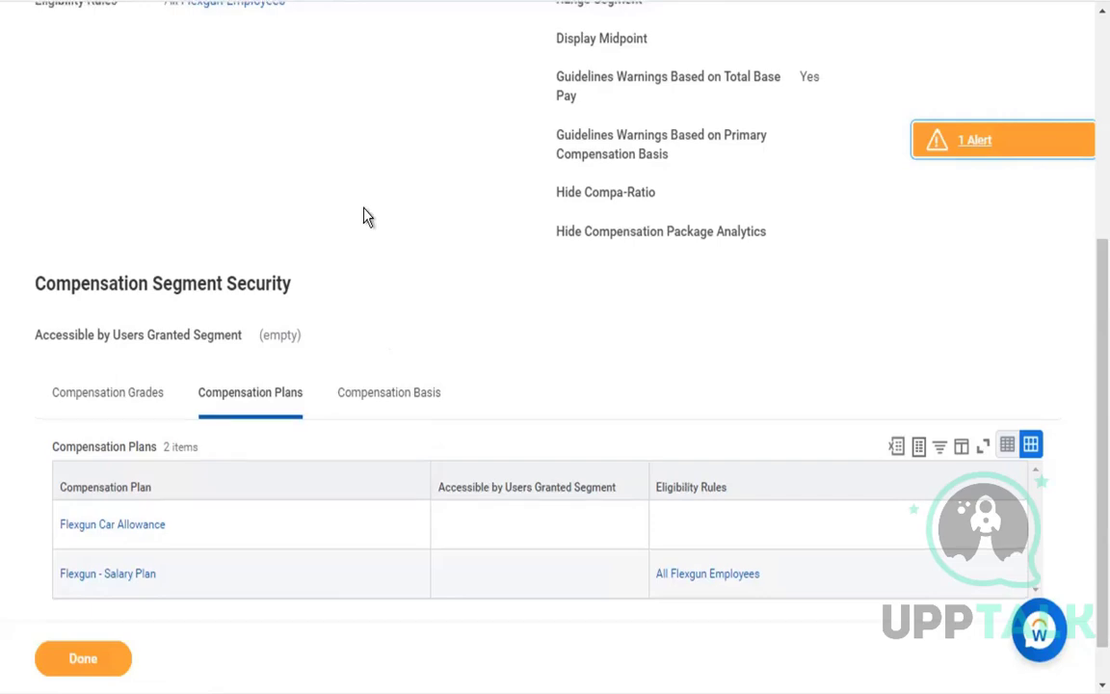
scroll(367, 216, "up", 4)
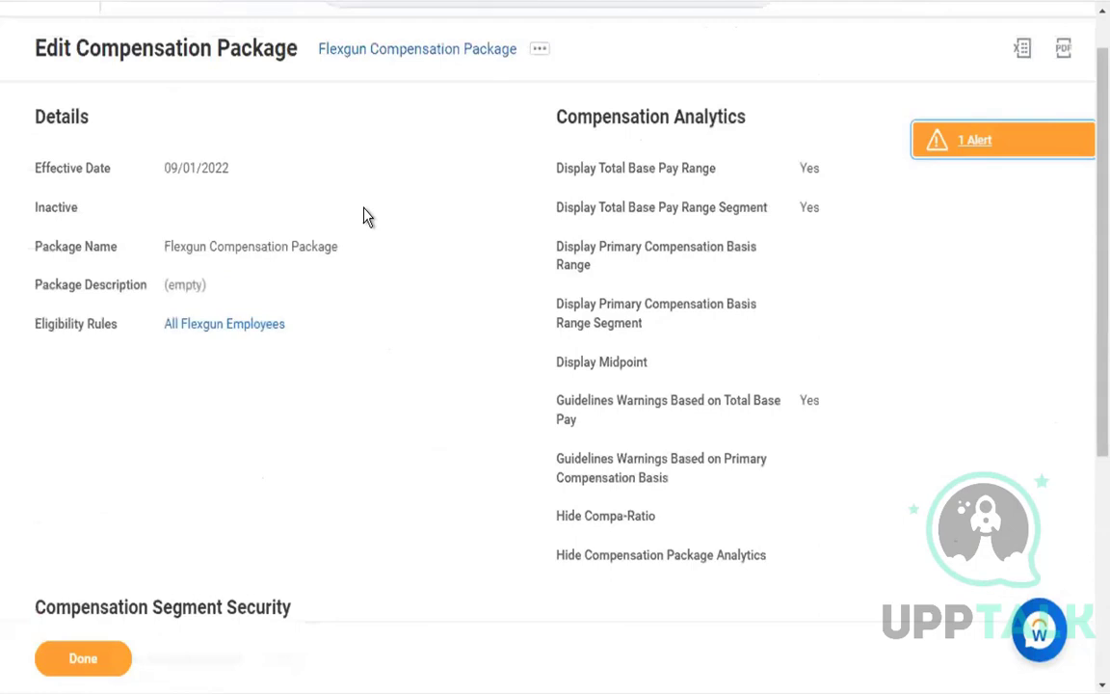
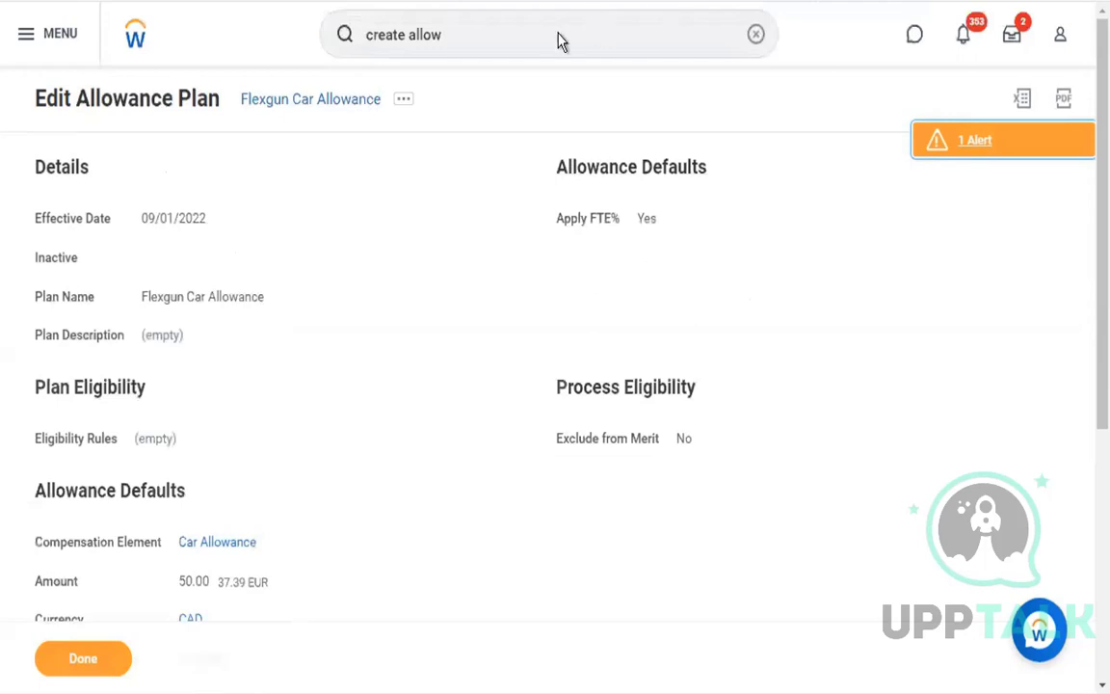
Step: Search for "compen packa" and open the Compensation Package report
triple_click(559, 33)
type("compen packa")
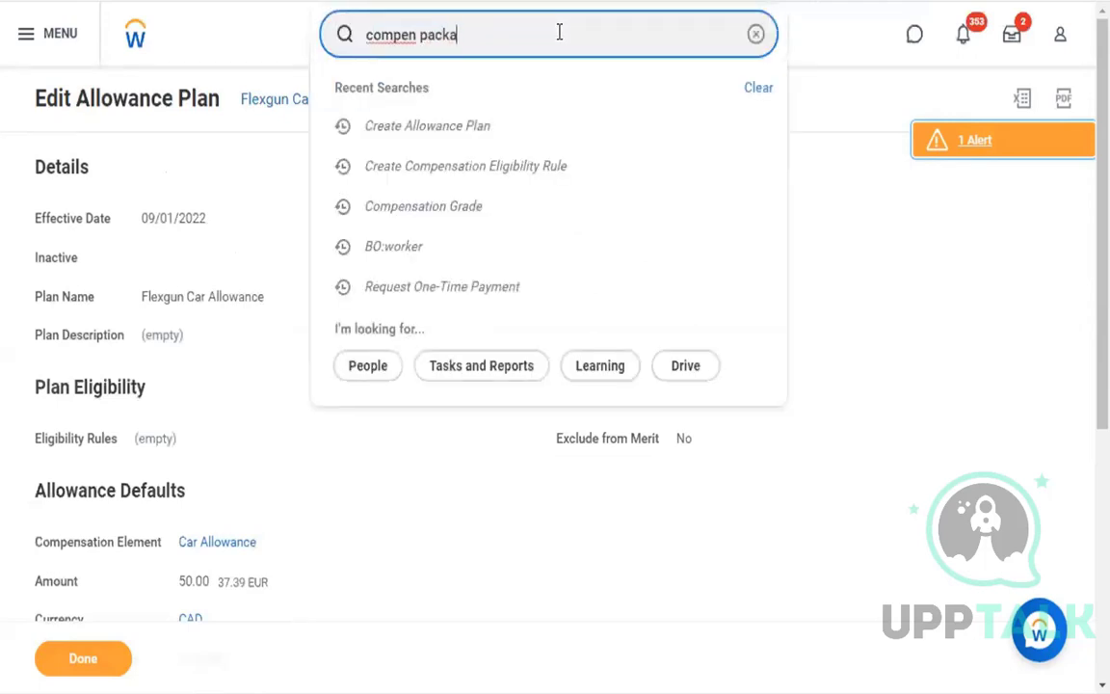
left_click(478, 226)
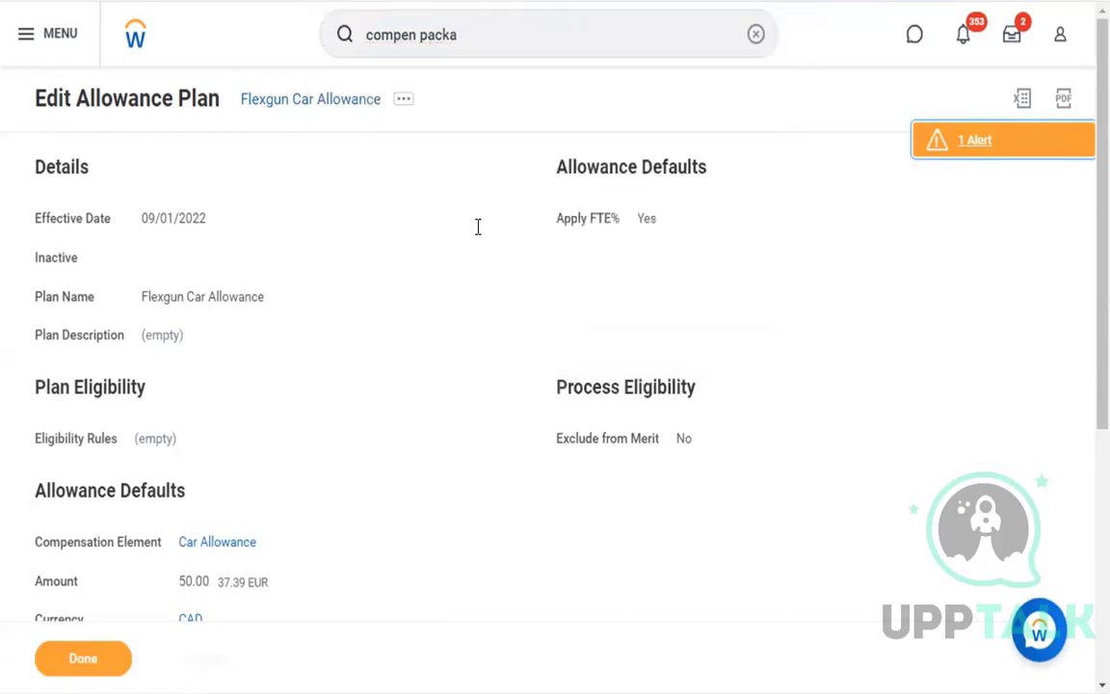
Step: View the Executive Compensation Package as of 09/01/2022 and examine its eligibility rules and compensation grades
left_click(513, 301)
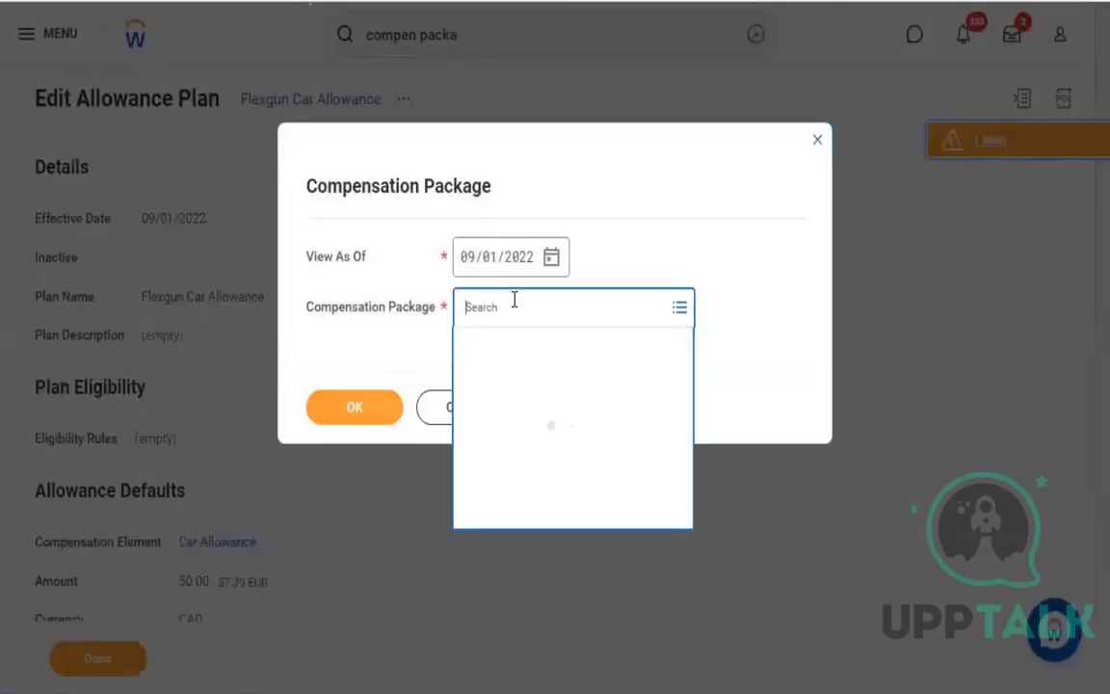
type("exe")
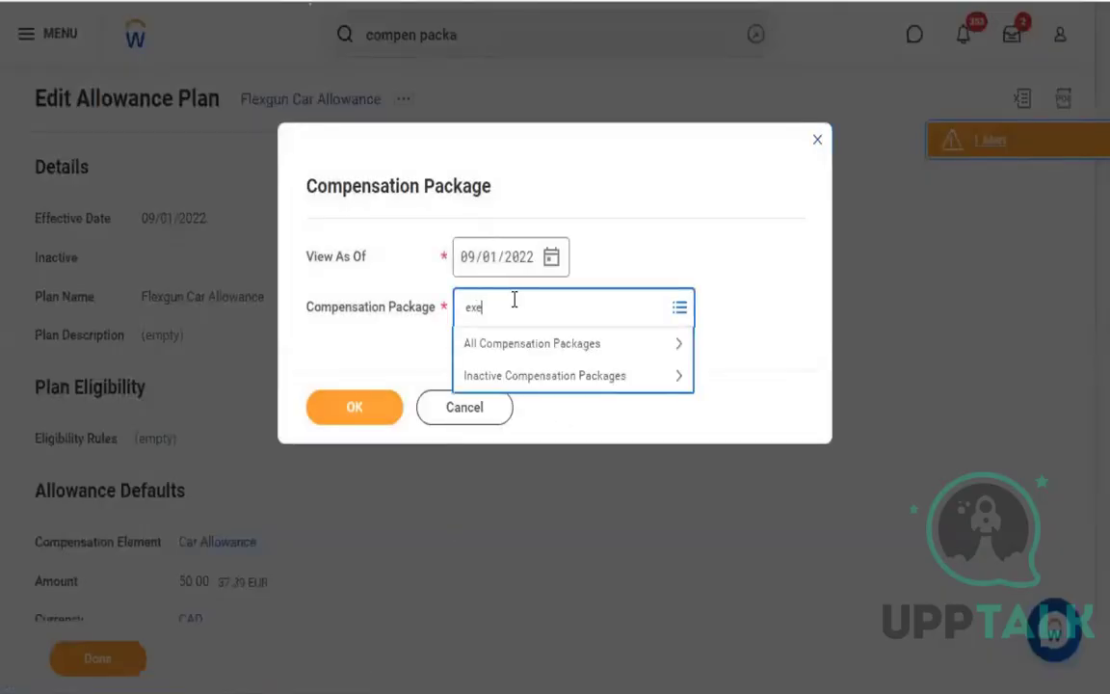
type("cutive")
key("Return")
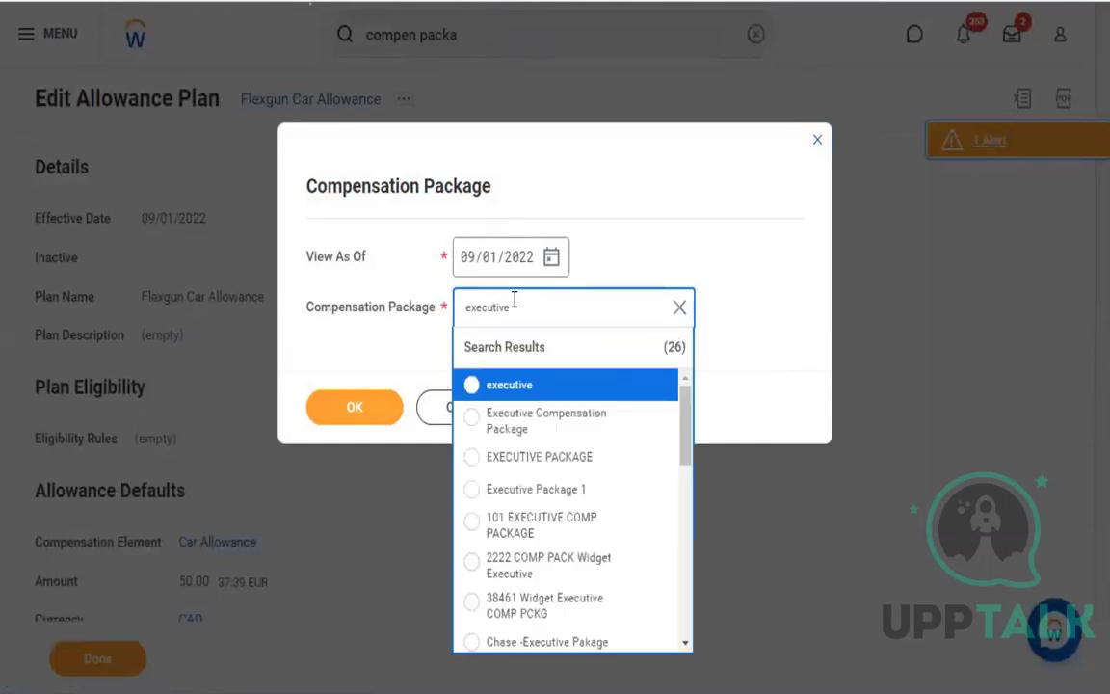
left_click(566, 426)
left_click(373, 424)
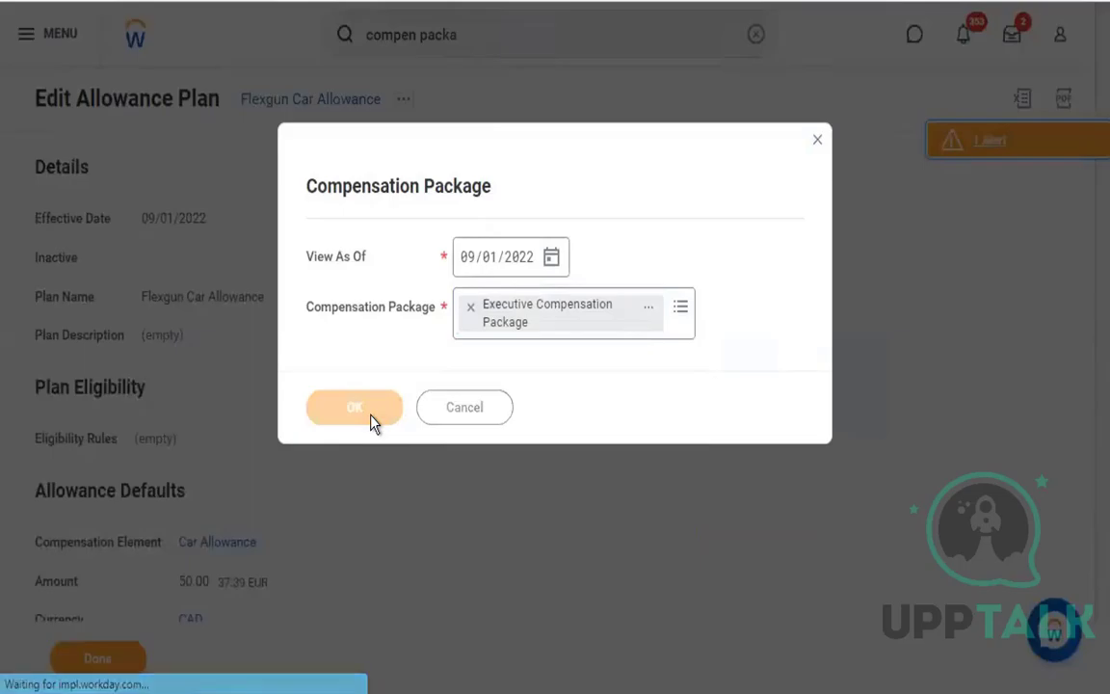
scroll(375, 424, "down", 1)
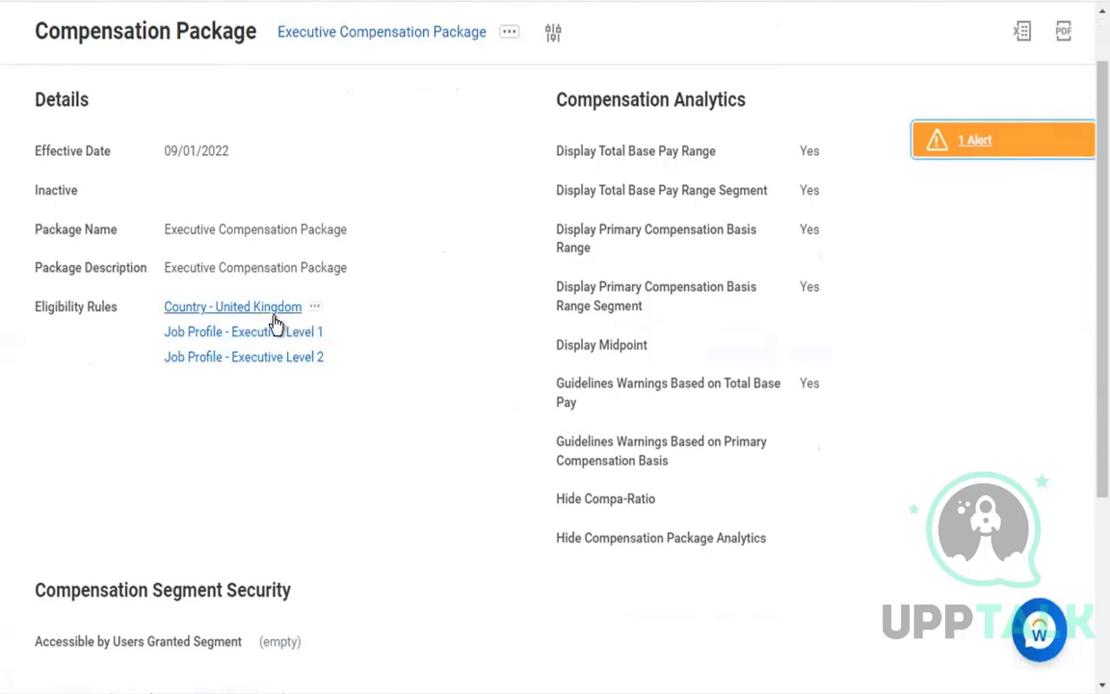
scroll(429, 402, "down", 3)
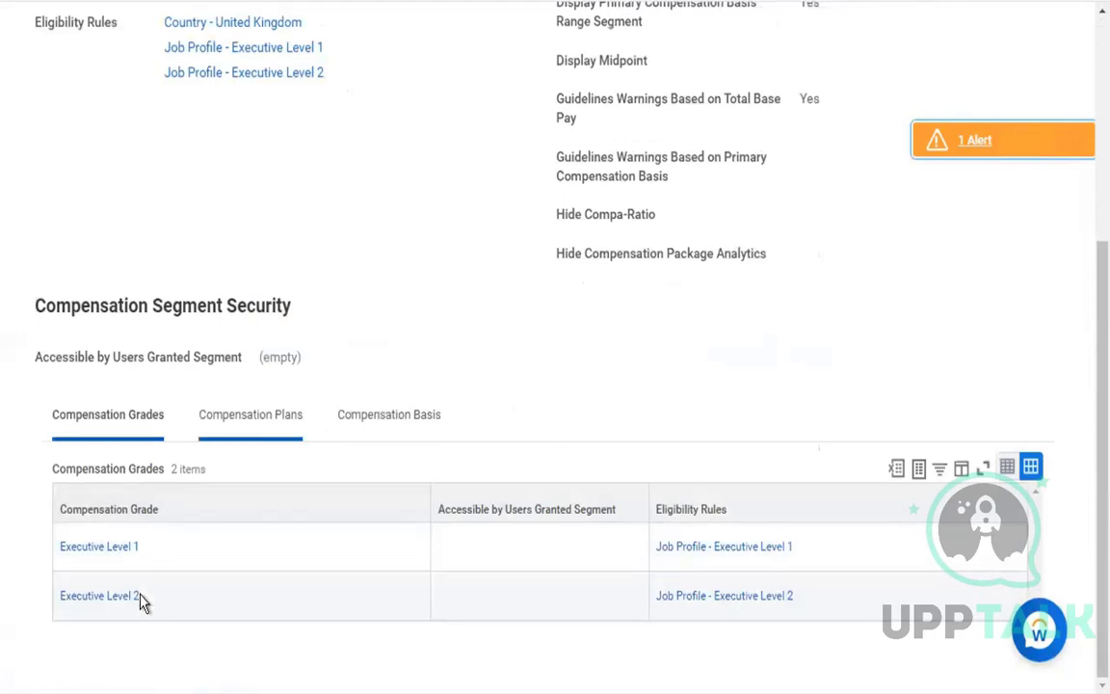
Step: Examine the Executive Compensation Package's compensation plans and their eligibility rules, and compare them with the package-level rules
left_click(289, 426)
scroll(513, 430, "down", 3)
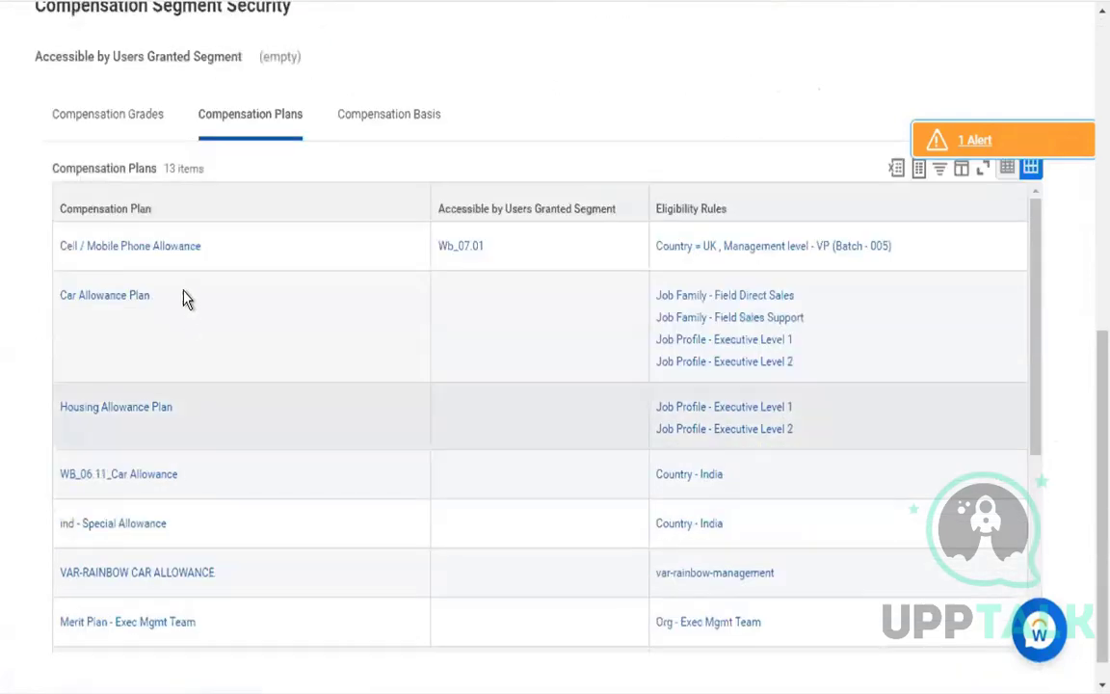
scroll(285, 602, "down", 2)
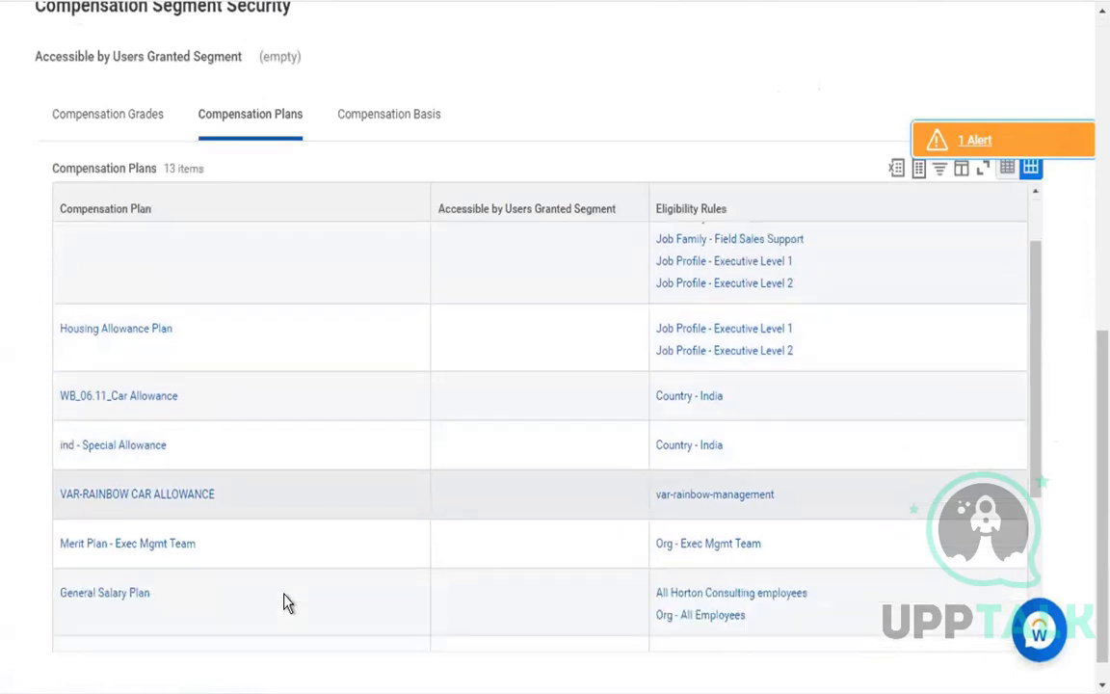
scroll(285, 602, "up", 1)
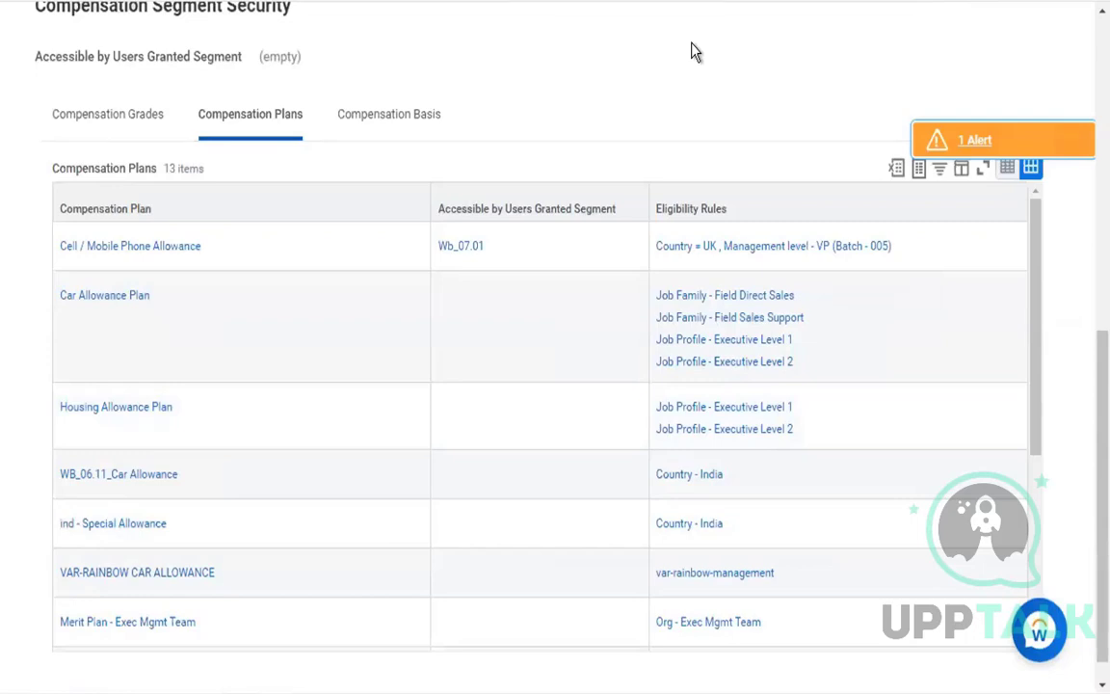
scroll(692, 50, "up", 7)
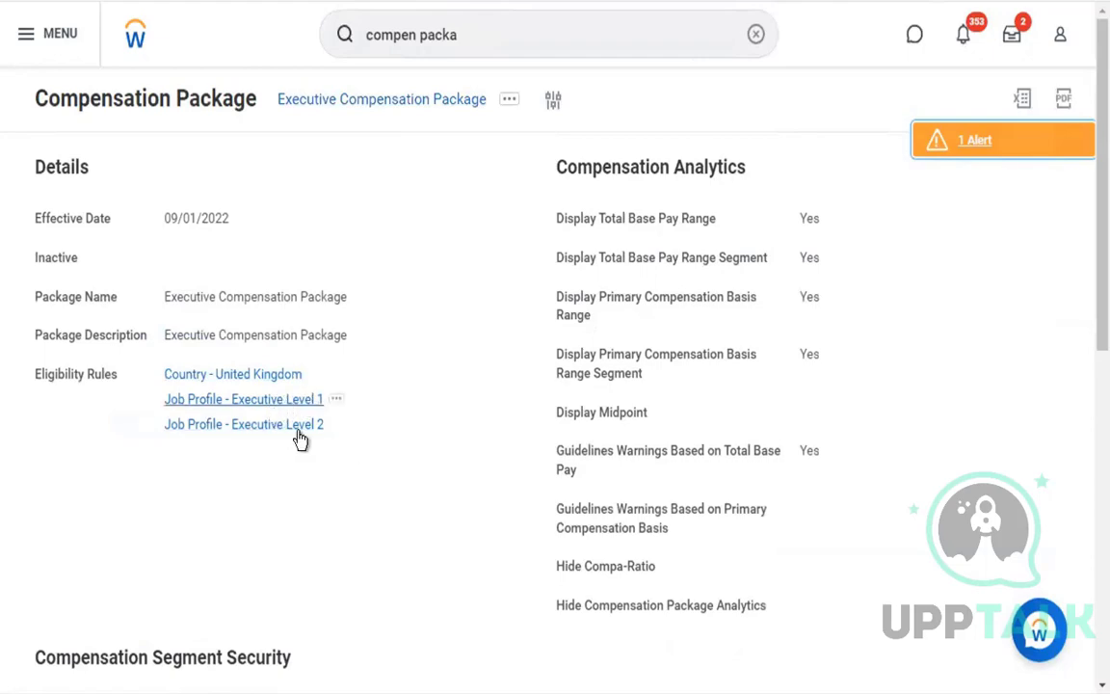
Step: Reload the Executive Compensation Package and review its compensation plans, compensation grades and package details again
scroll(398, 481, "down", 5)
key("F5")
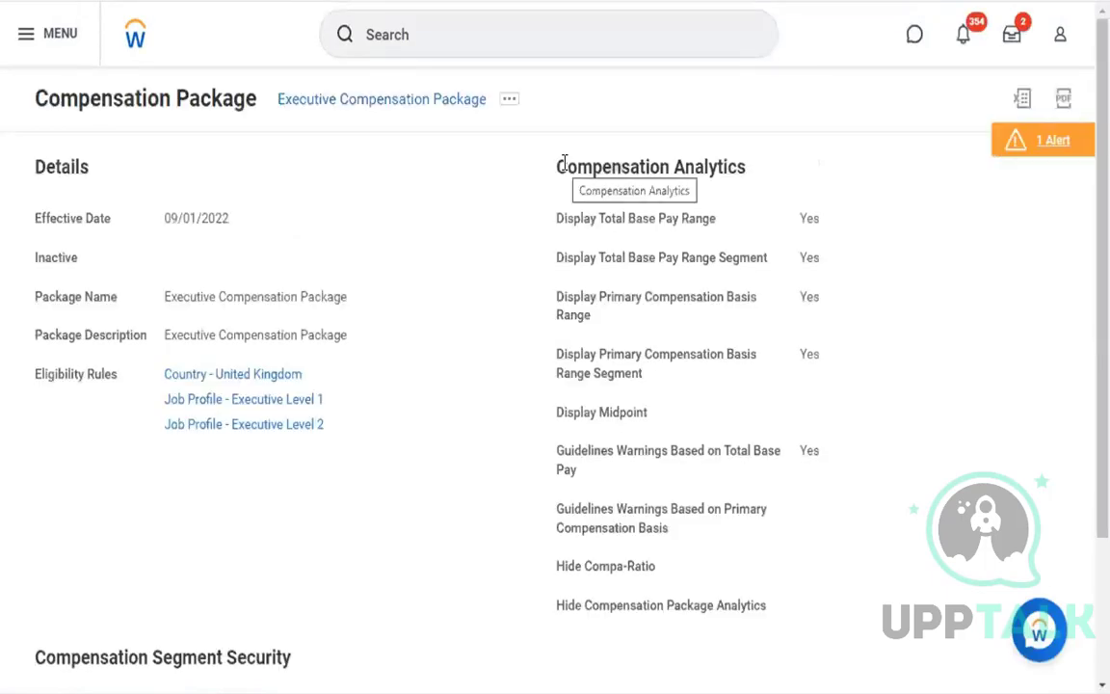
scroll(424, 439, "down", 4)
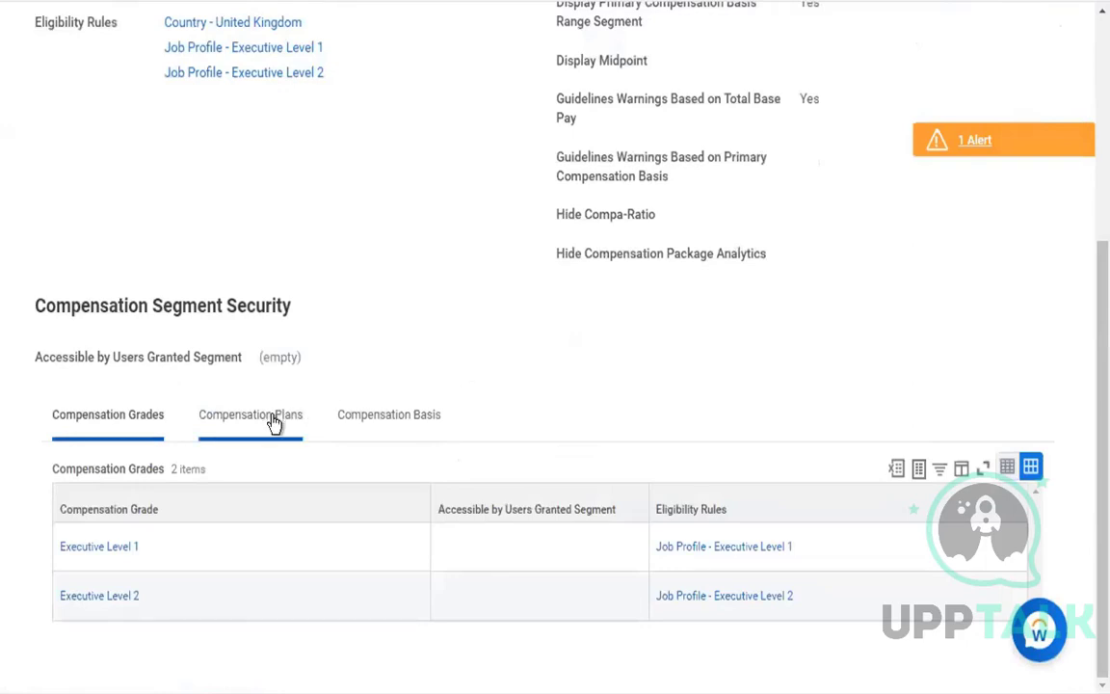
scroll(433, 357, "down", 3)
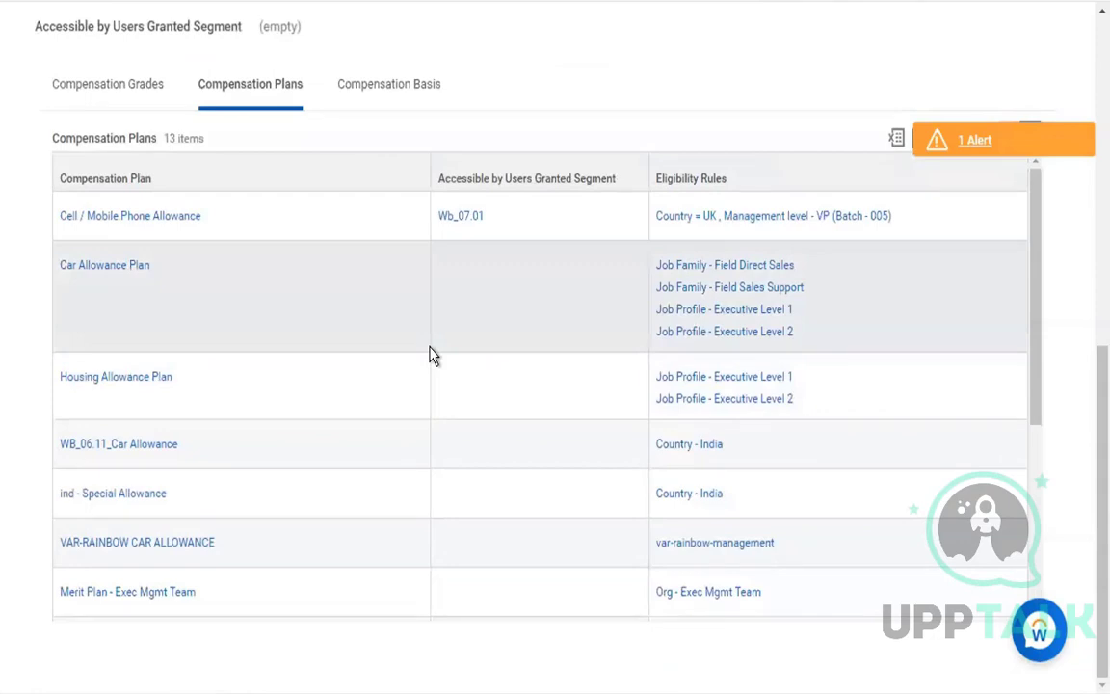
left_click(137, 87)
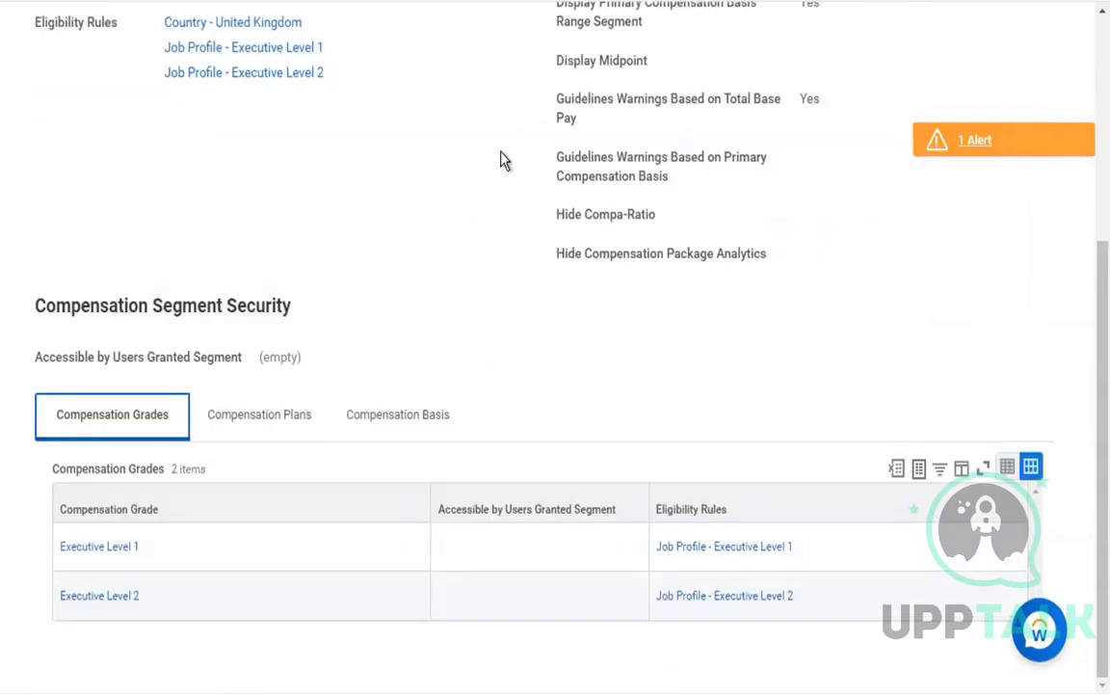
scroll(447, 253, "up", 1)
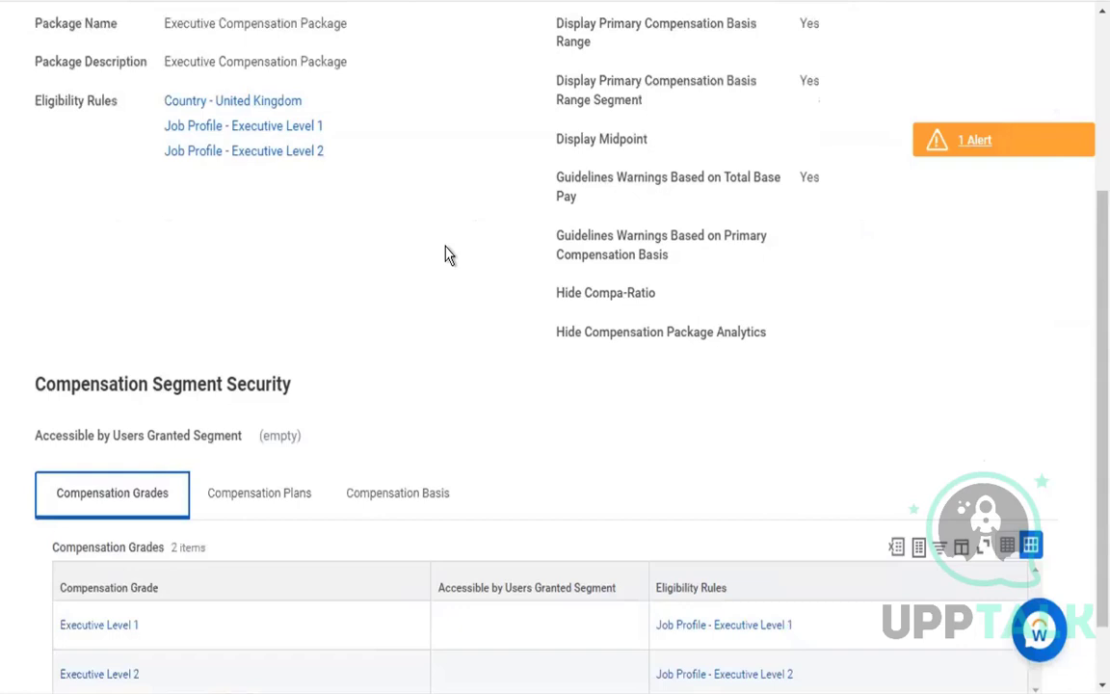
scroll(446, 254, "up", 4)
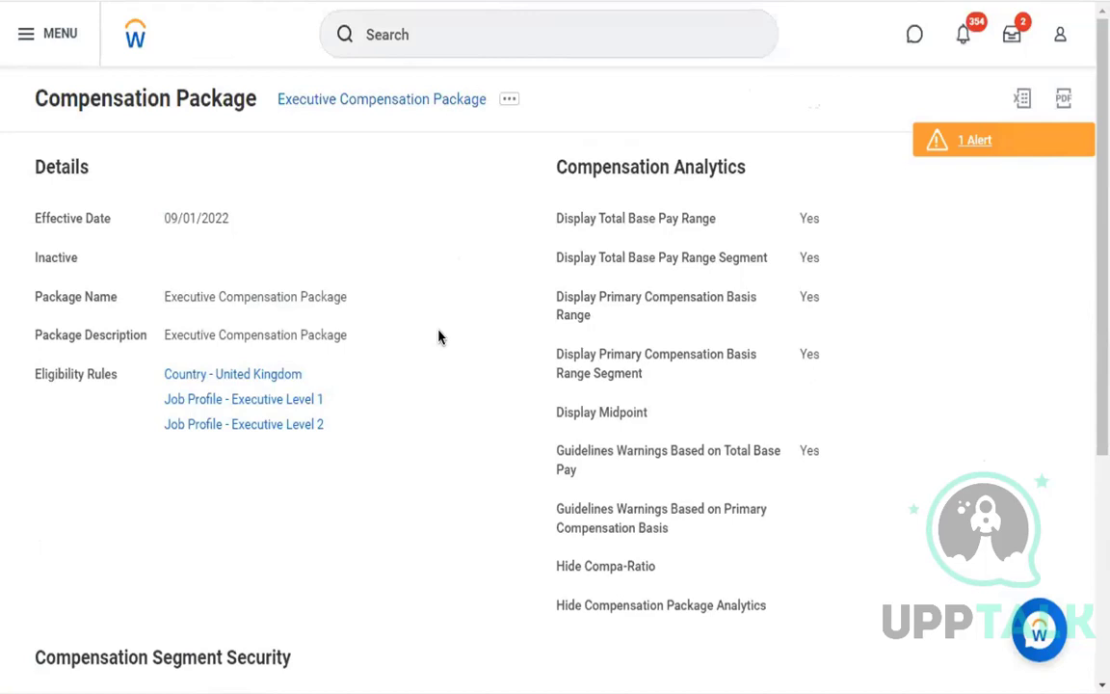
Step: Examine the package's eligibility rules once more together with the allowance and merit plans in its compensation plans list
scroll(439, 336, "down", 1)
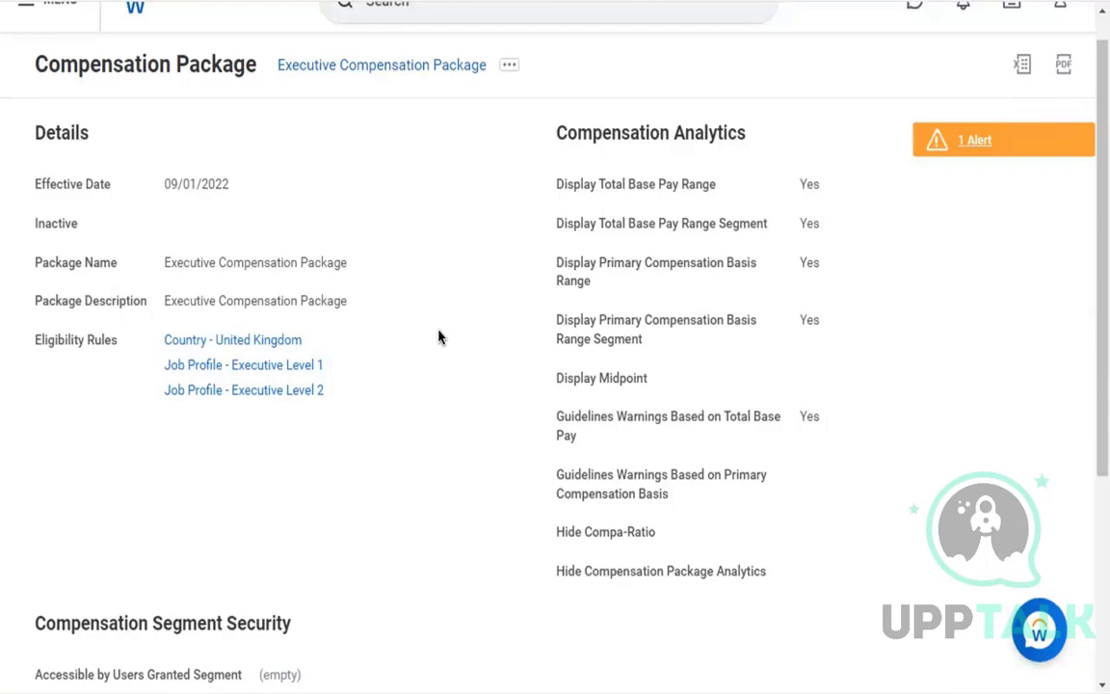
scroll(439, 336, "down", 3)
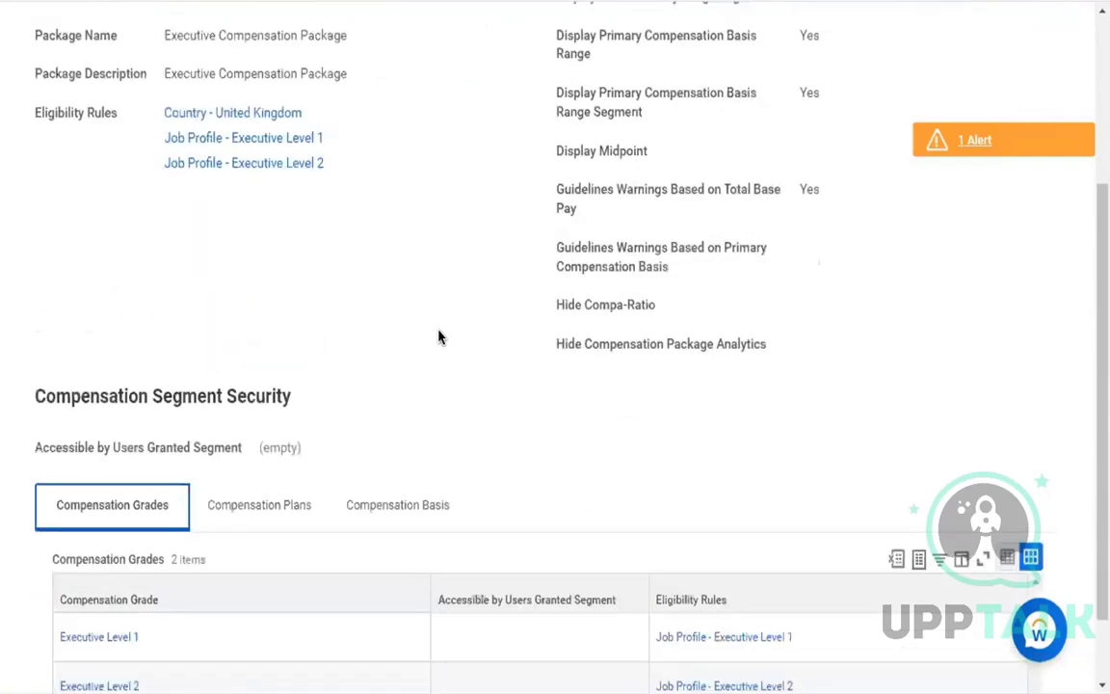
left_click(284, 521)
scroll(377, 461, "down", 5)
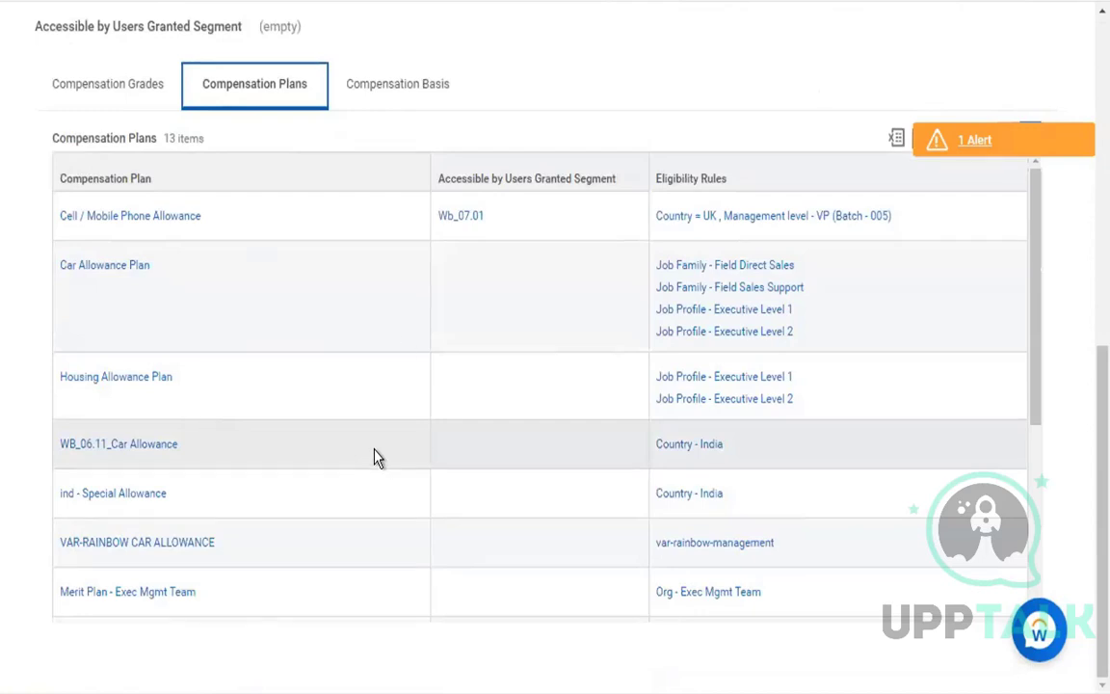
left_click(567, 67)
scroll(571, 77, "up", 1)
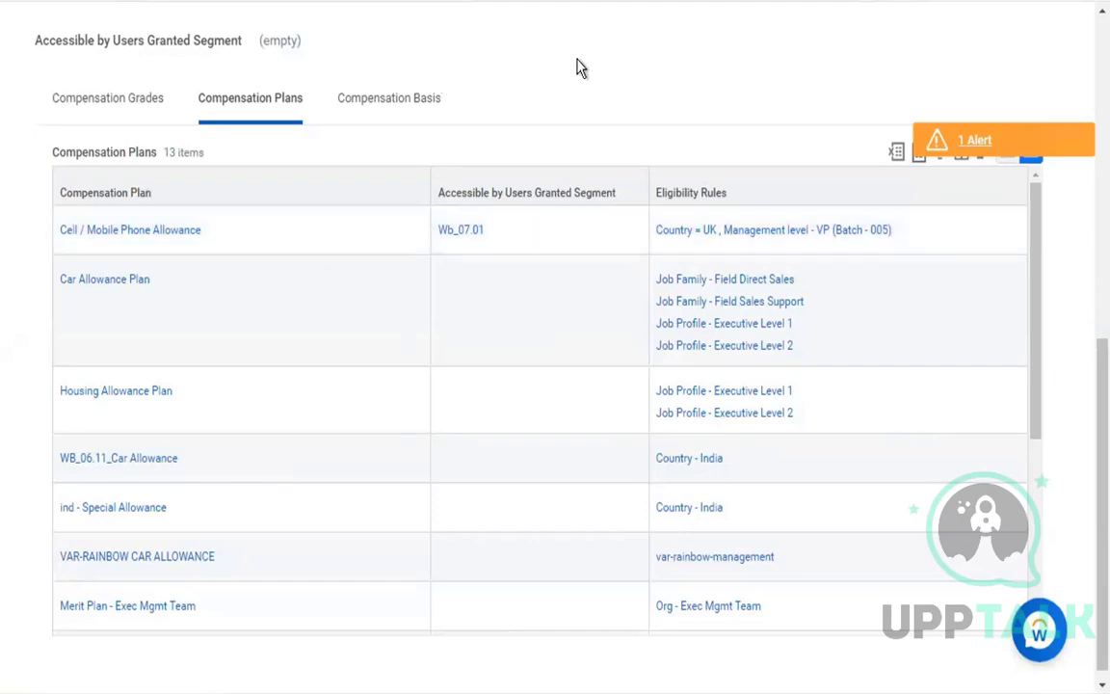
scroll(578, 68, "up", 10)
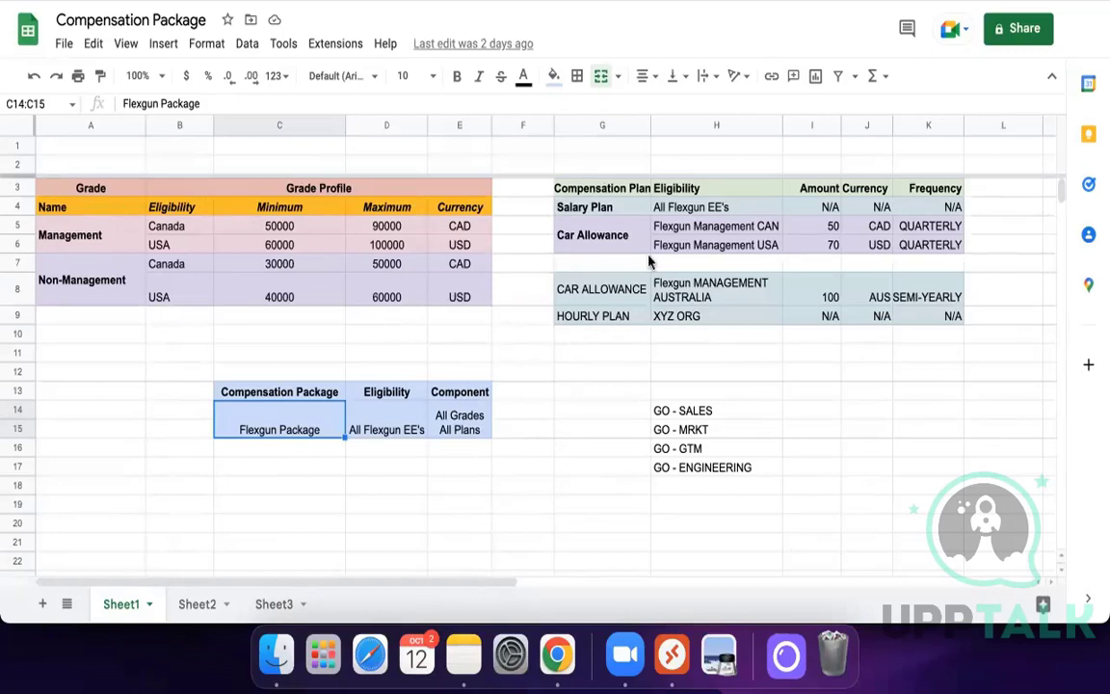
Step: In the Compensation Package Google Sheet, examine the compensation plan rows, including the additional Car Allowance and Hourly Plan, and the Flexgun Package
left_click_drag(566, 164, 957, 247)
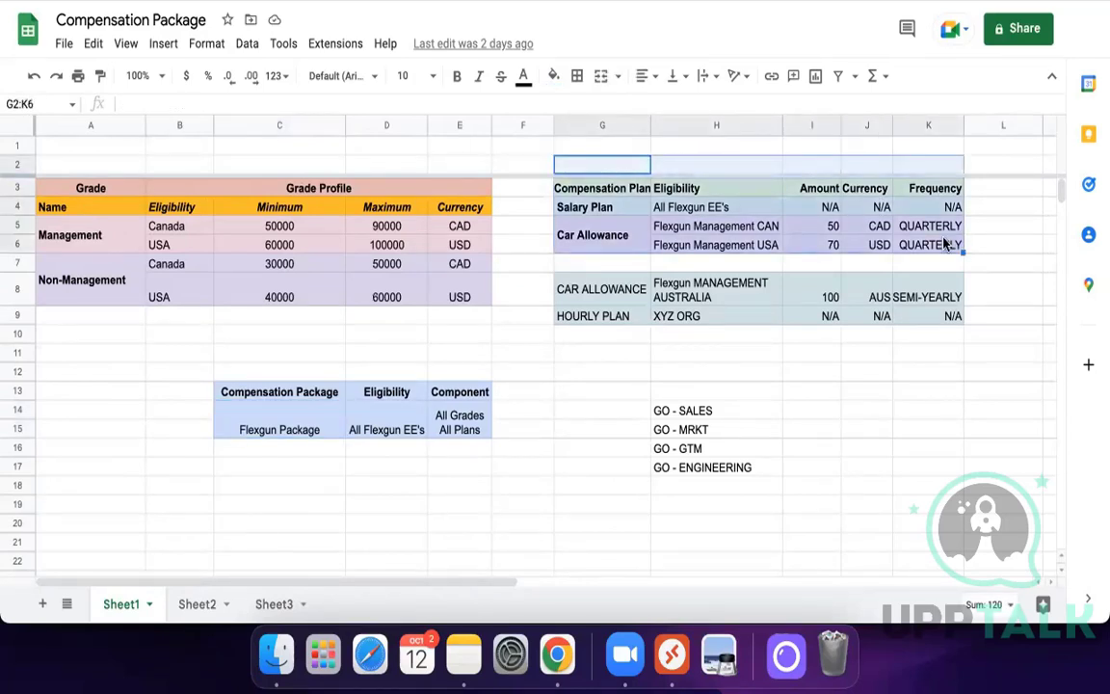
left_click(592, 294)
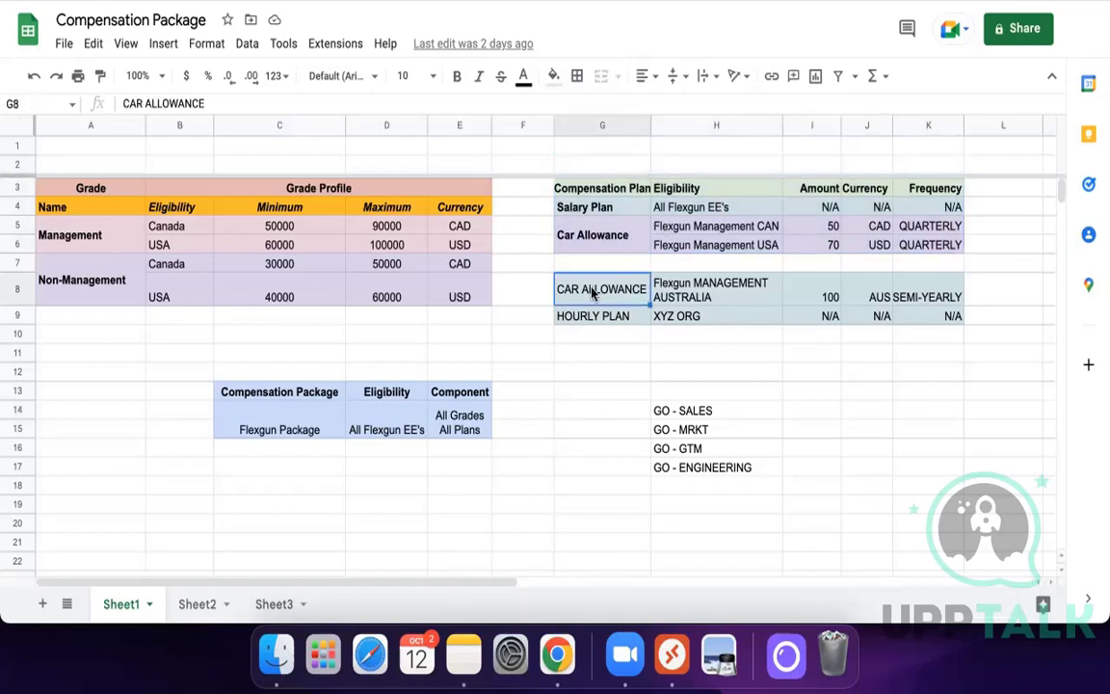
left_click(593, 321)
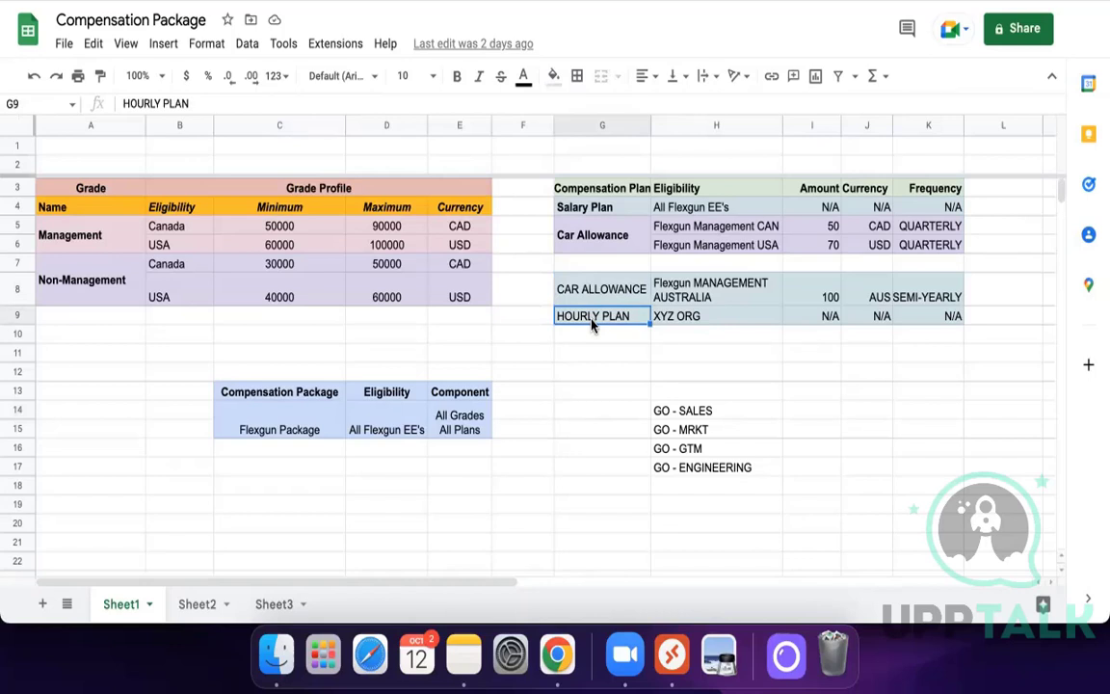
left_click(640, 211)
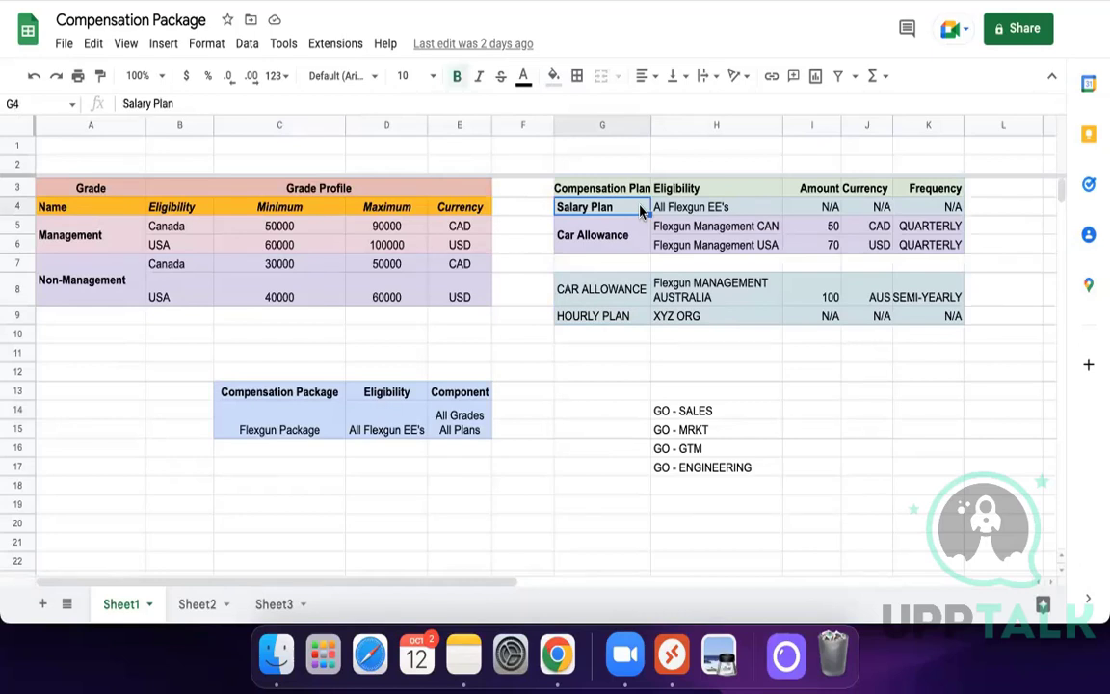
left_click(270, 426)
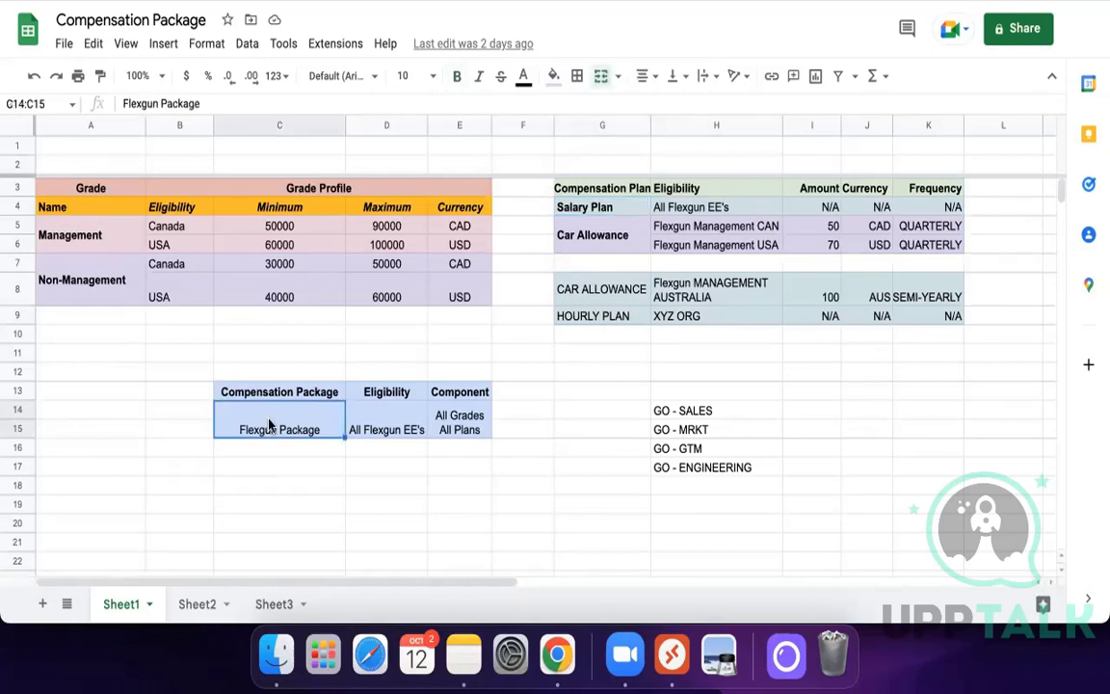
left_click(527, 302)
left_click(527, 319)
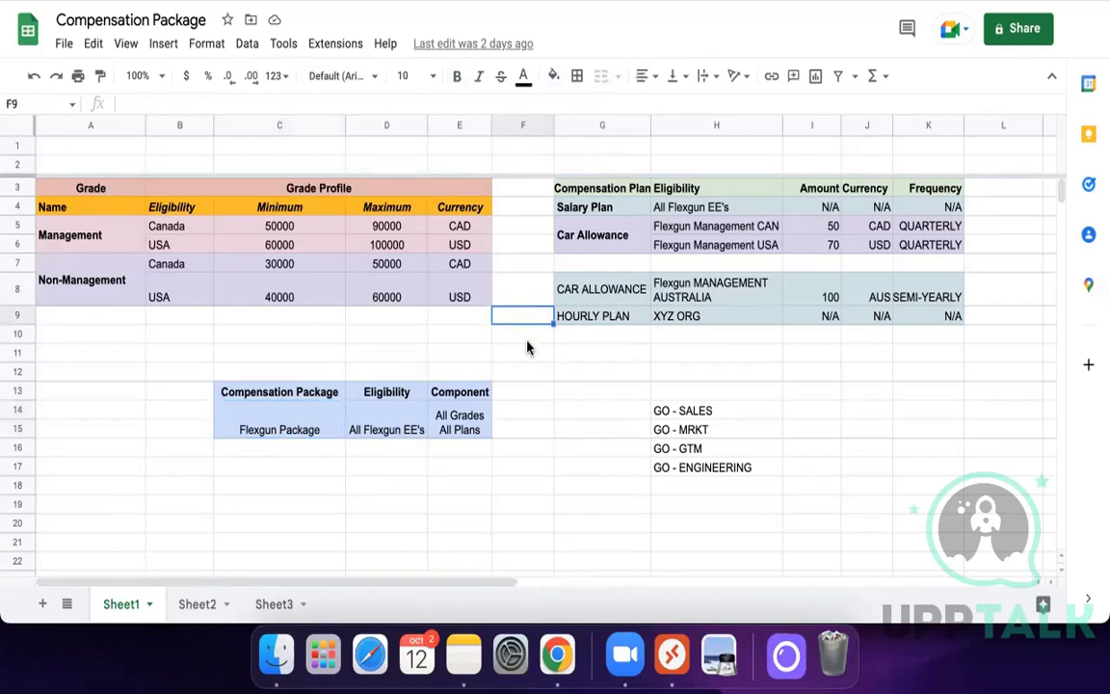
left_click(526, 337)
left_click(526, 355)
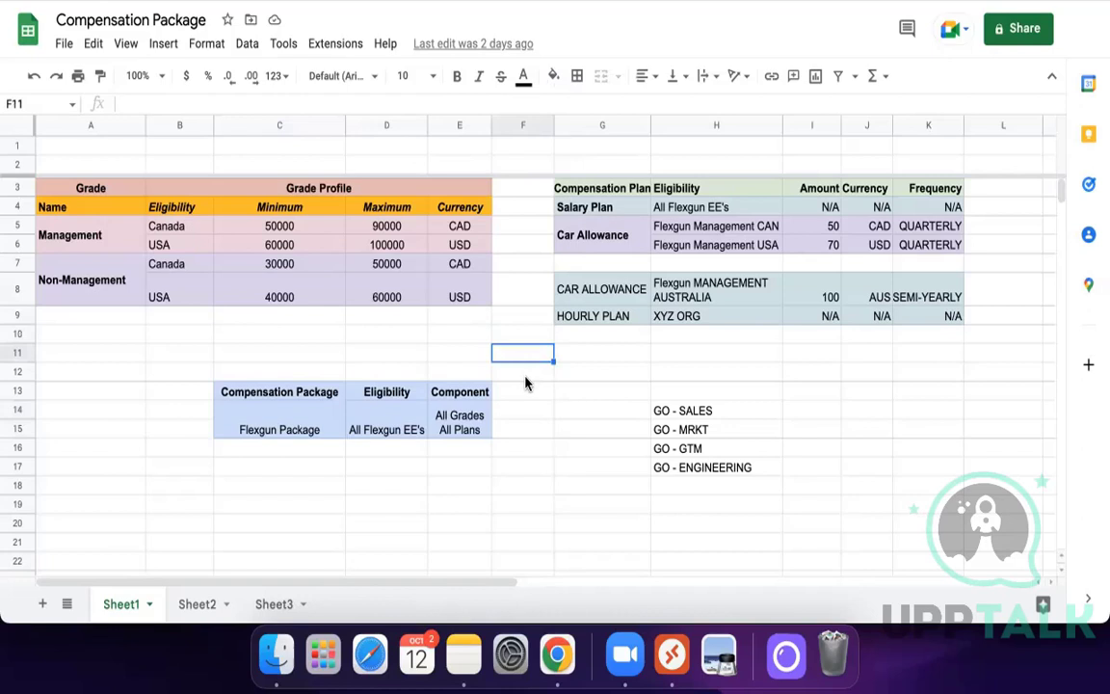
left_click(525, 377)
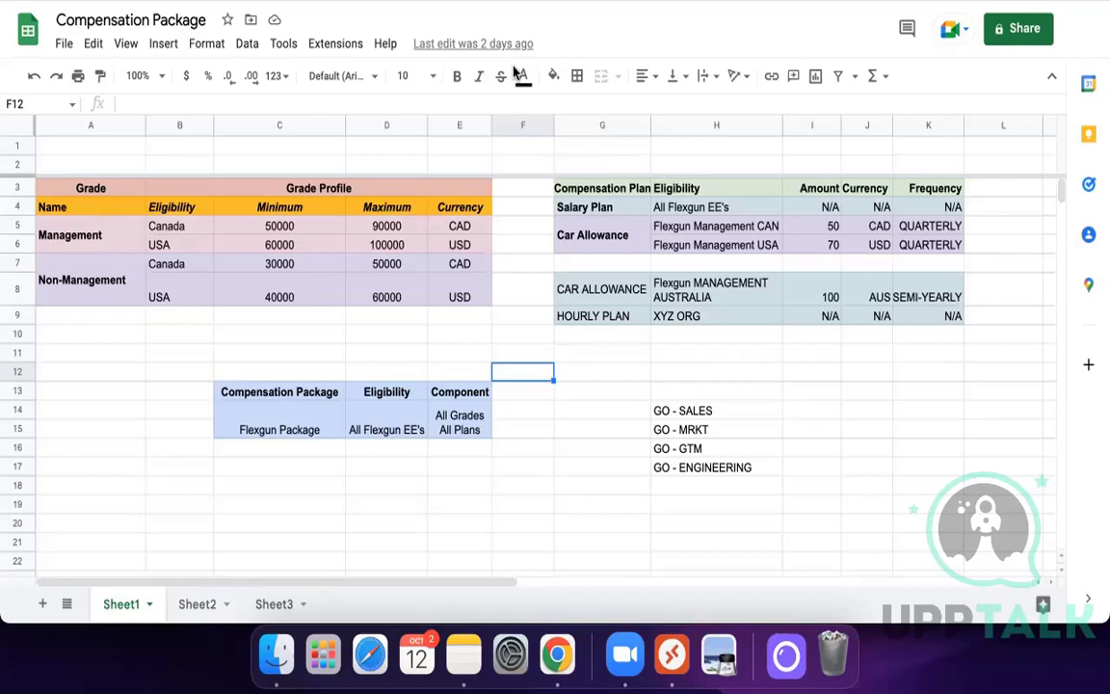
scroll(566, 351, "right", 10)
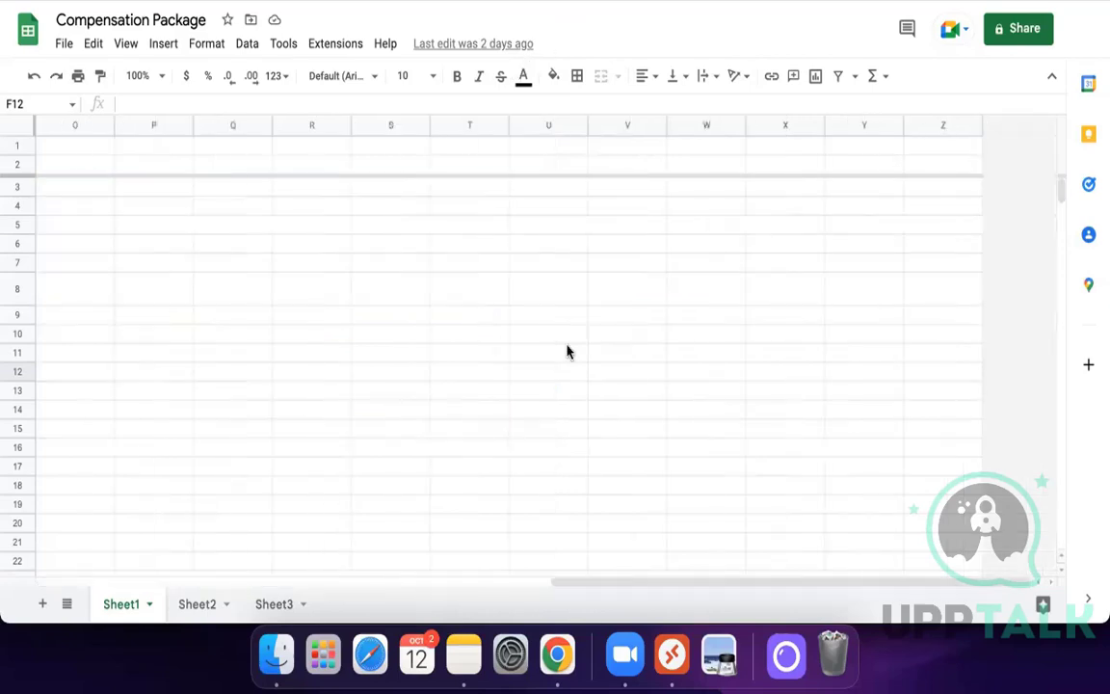
Step: Switch back to Workday and open the Flexgun Car Allowance plan from the Flexgun Compensation Package's compensation plans
key("ctrl+Right")
scroll(406, 453, "down", 2)
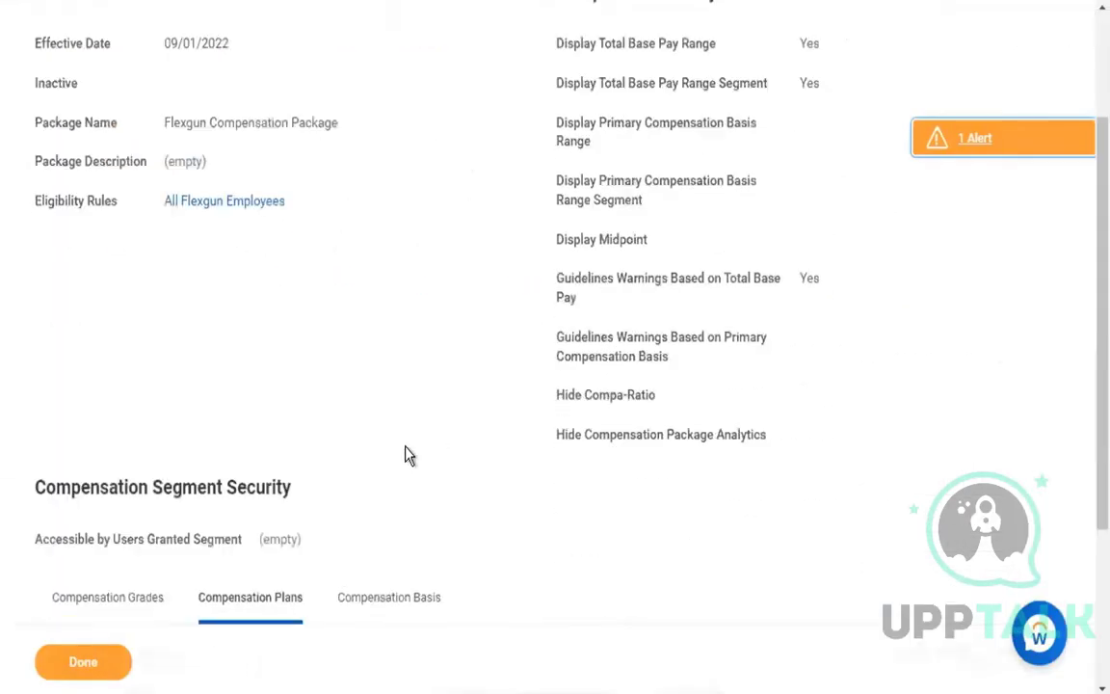
scroll(407, 455, "down", 3)
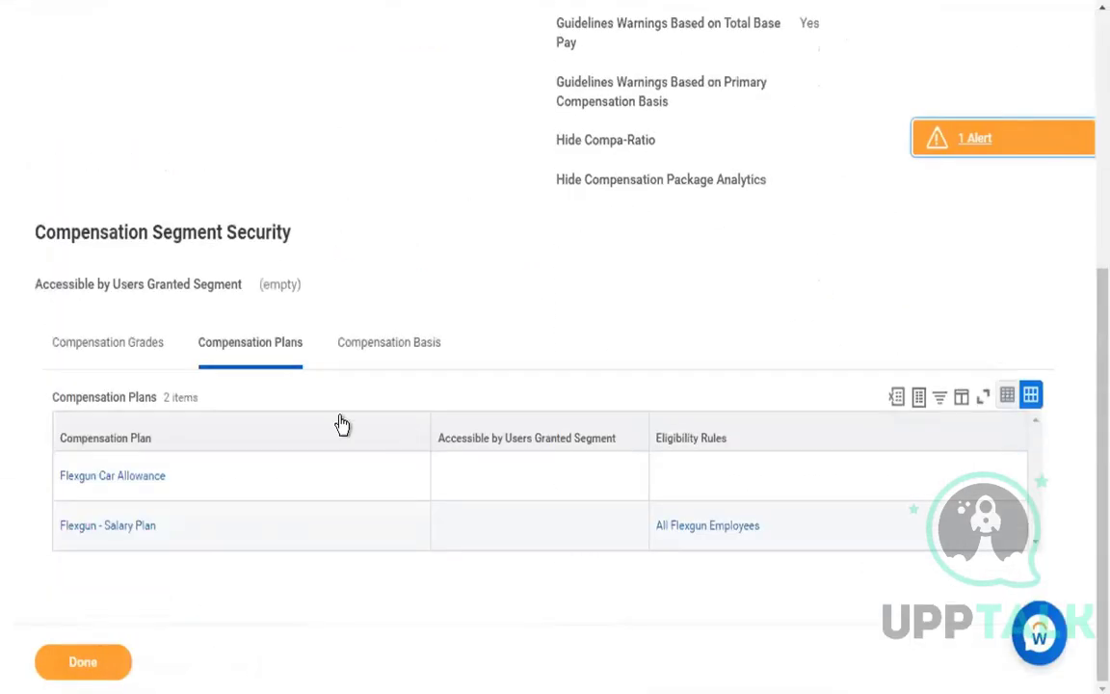
left_click(104, 484)
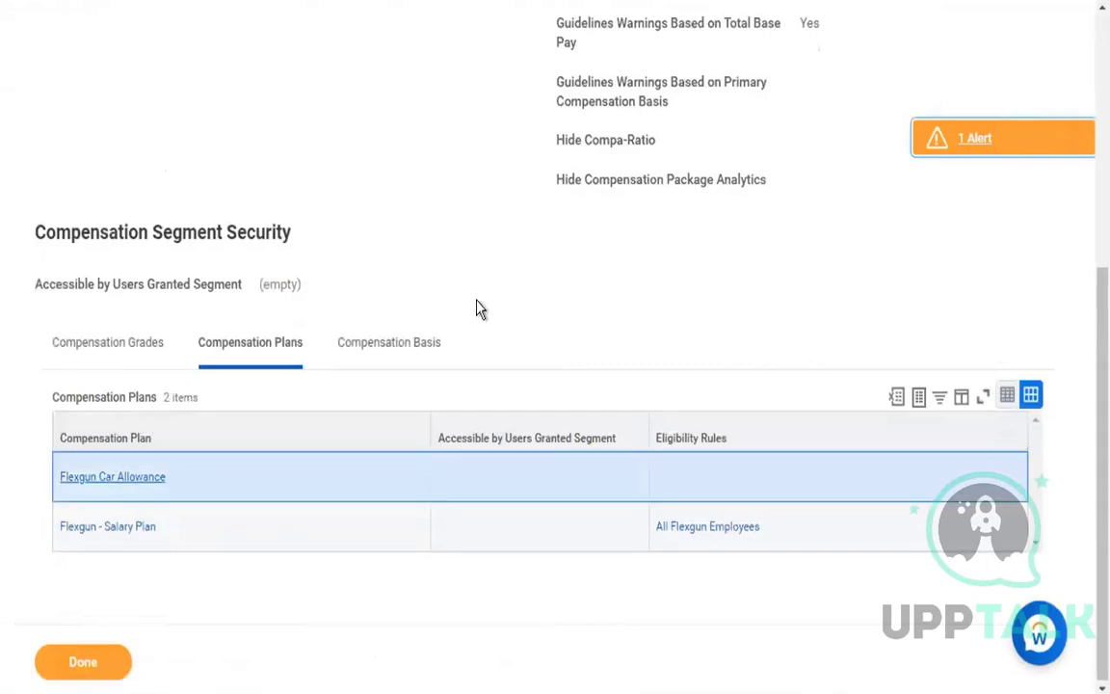
scroll(396, 399, "down", 2)
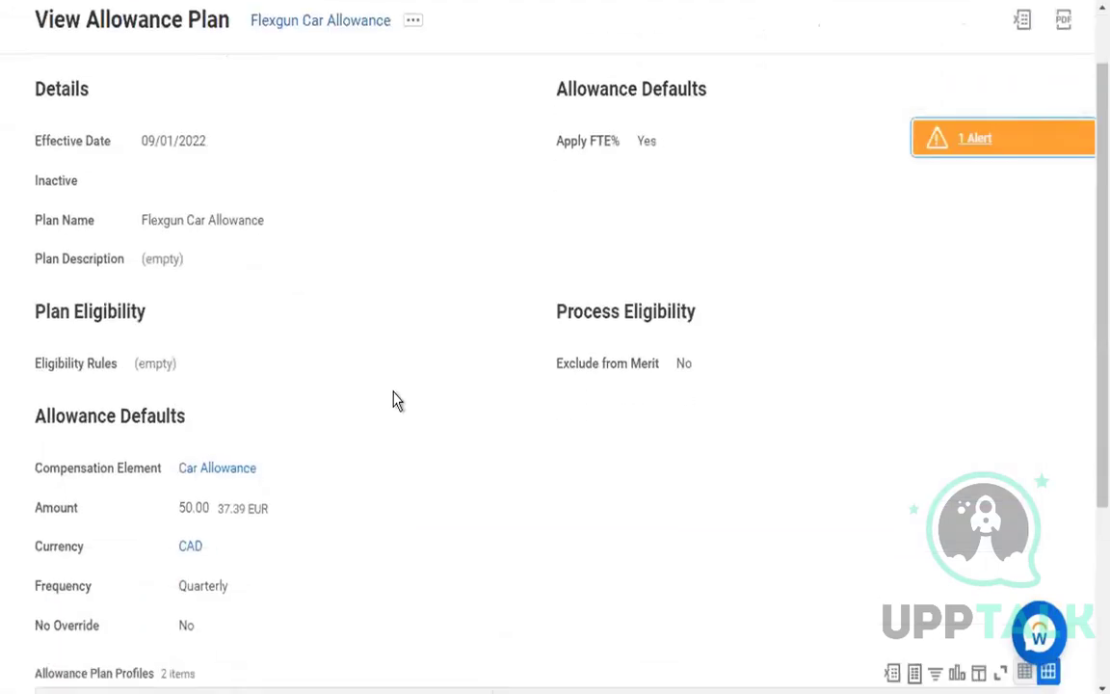
Step: Examine the Compensation Element in the Flexgun Car Allowance plan's allowance defaults
triple_click(191, 479)
left_click(267, 444)
left_click_drag(35, 472, 162, 482)
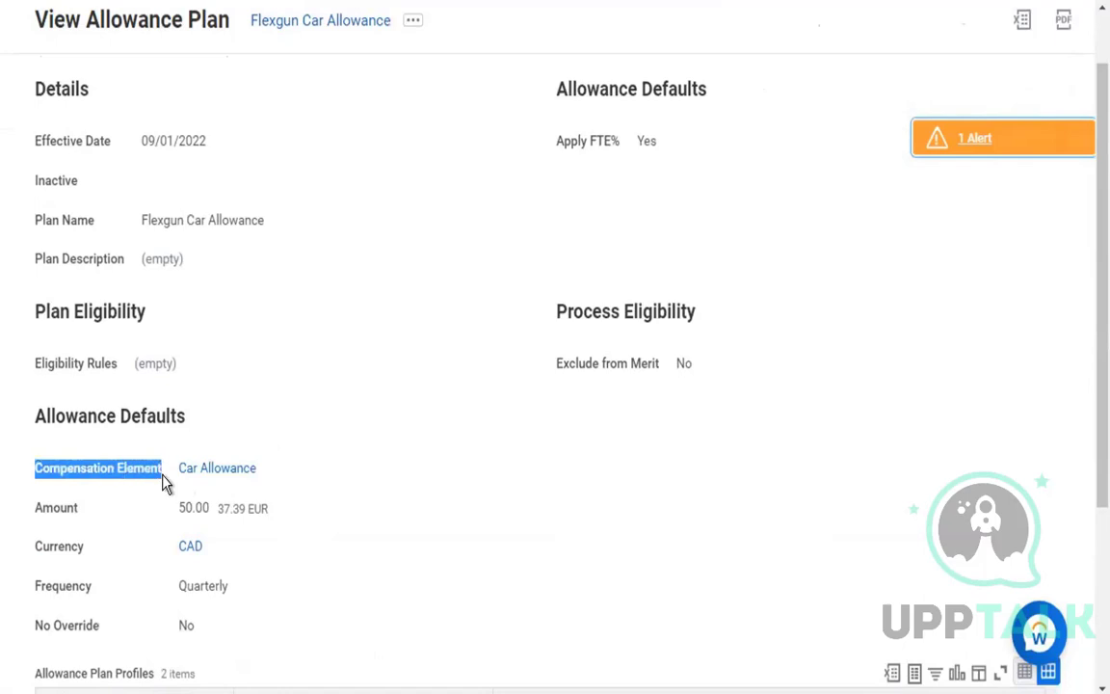
left_click(164, 482)
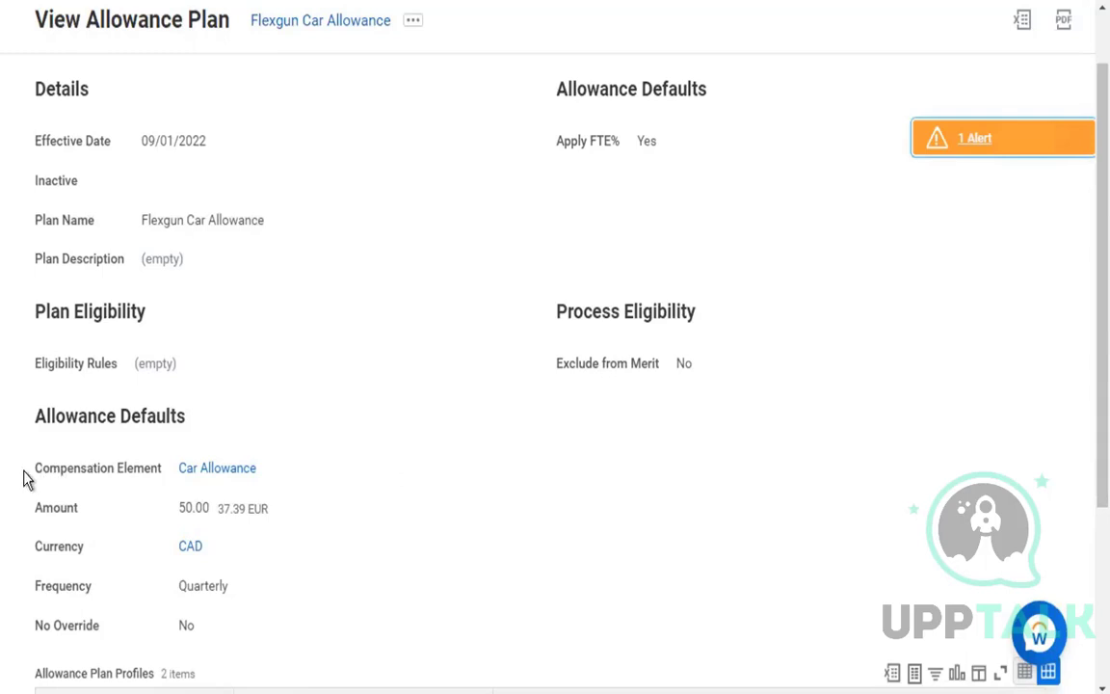
left_click_drag(36, 476, 161, 477)
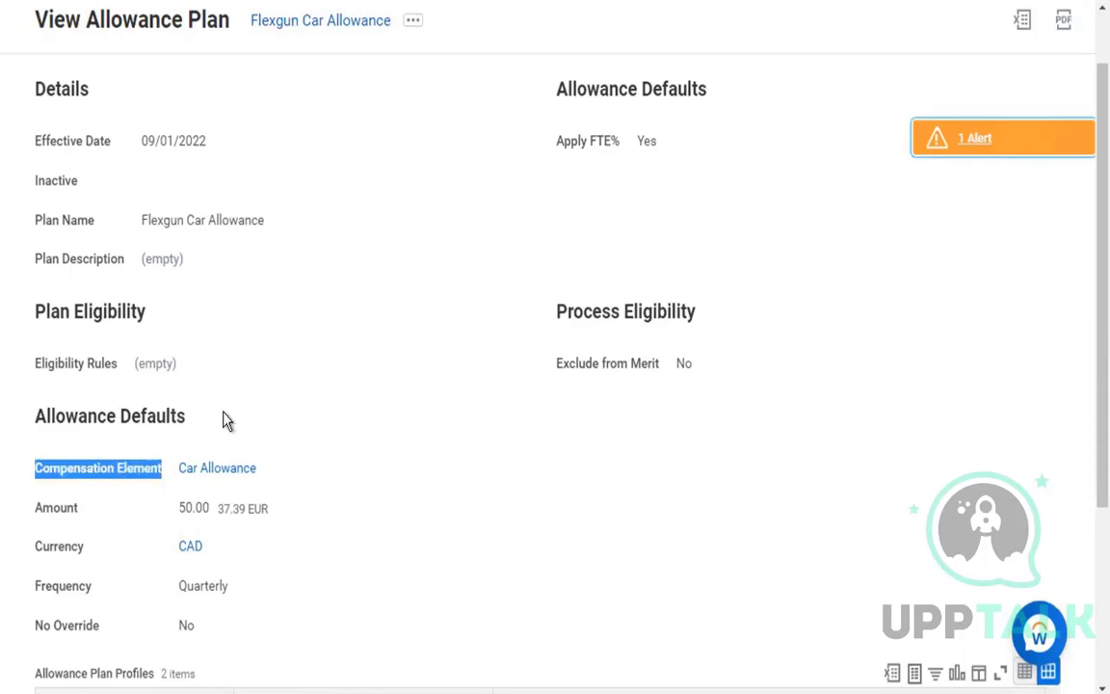
left_click(391, 348)
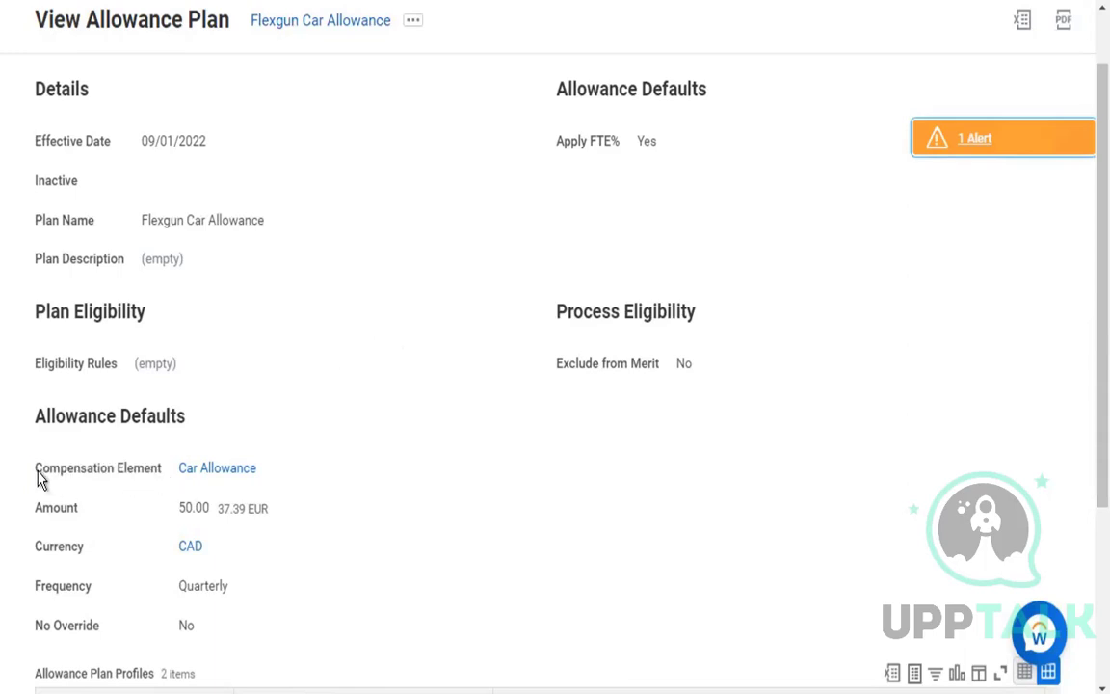
left_click_drag(39, 483, 174, 479)
left_click(391, 385)
Step: Examine the plan-level Eligibility Rules of the Flexgun Car Allowance plan and return to its details
left_click_drag(37, 372, 118, 372)
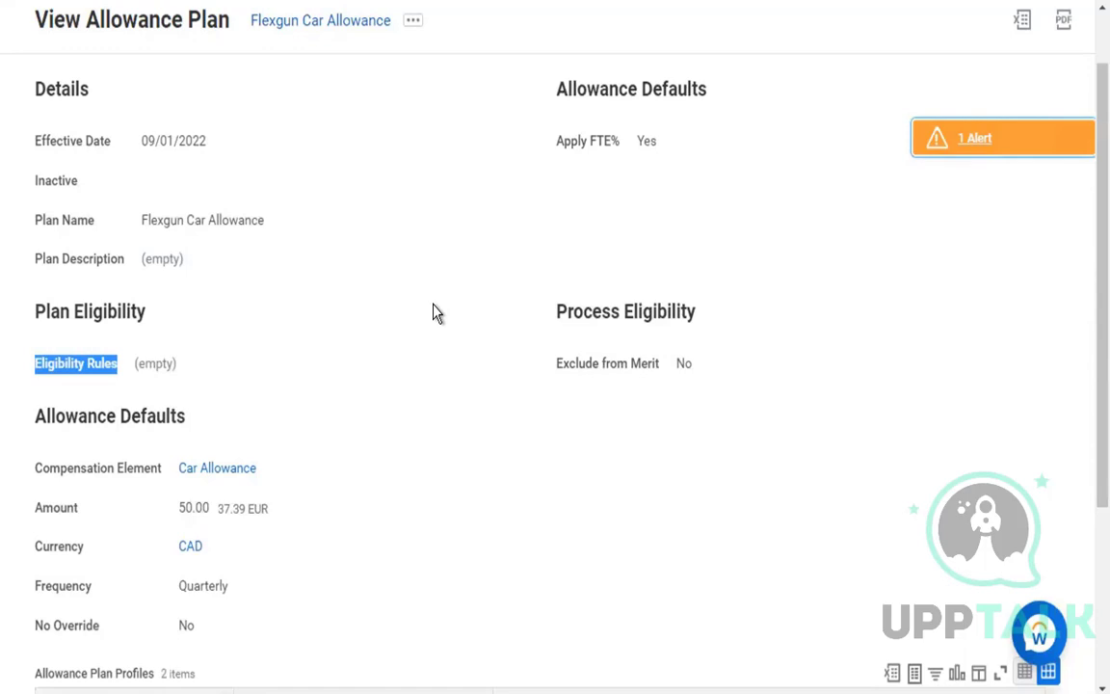
left_click(136, 363)
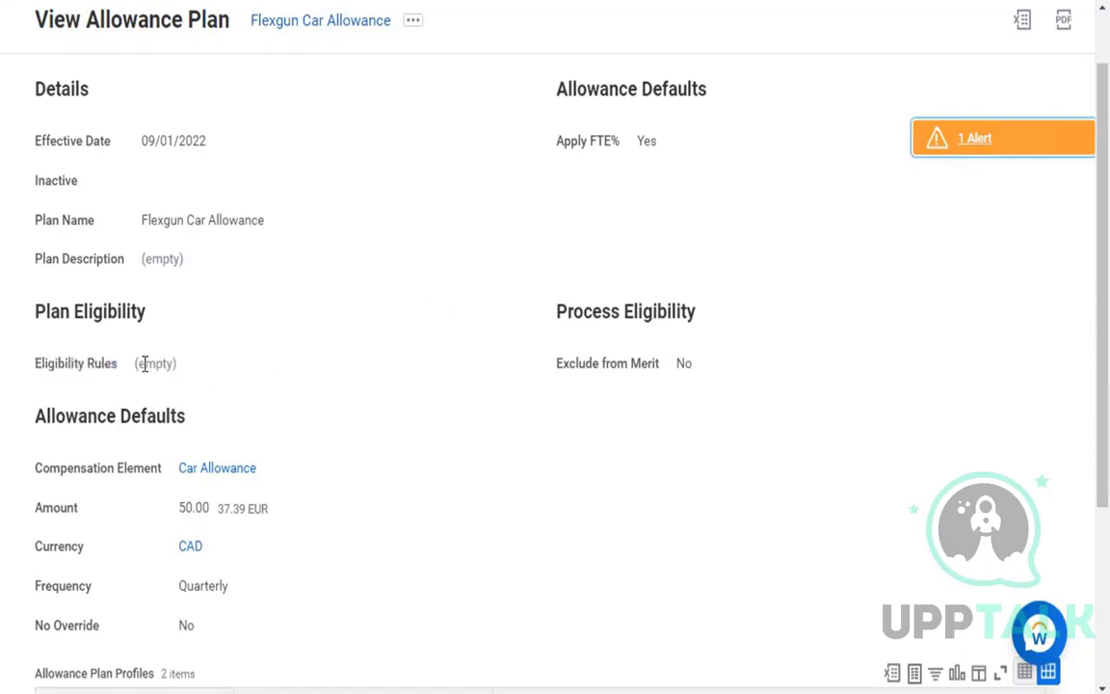
left_click_drag(131, 366, 226, 374)
left_click(432, 347)
scroll(469, 365, "up", 2)
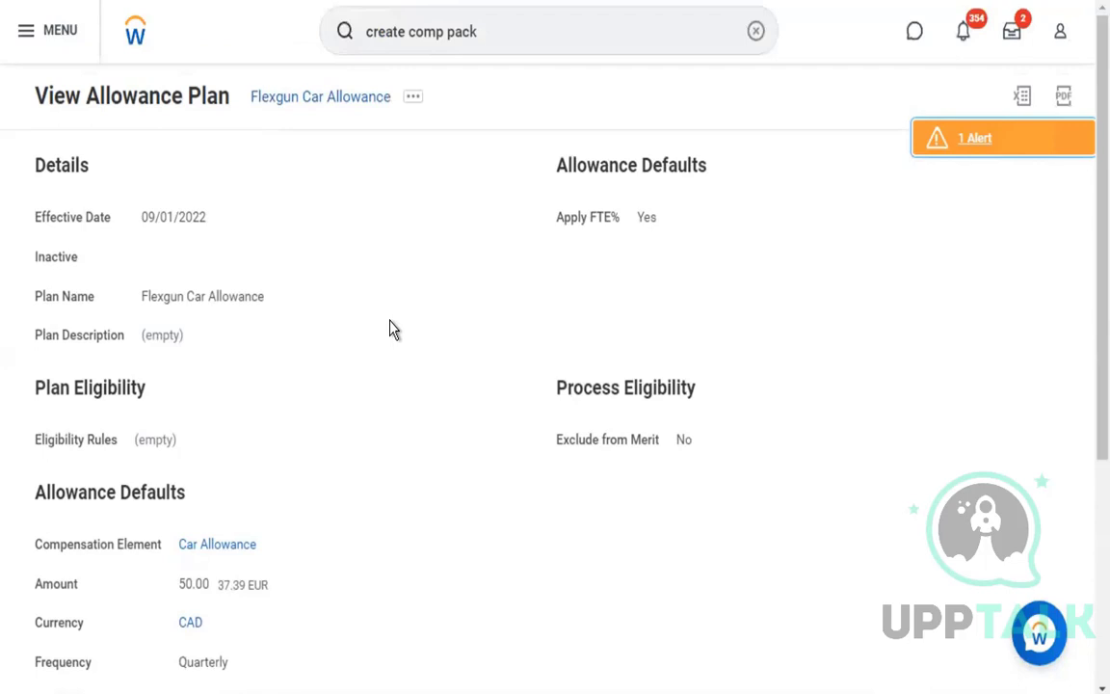
Step: View the signed-in user's Workday account page
left_click(513, 27)
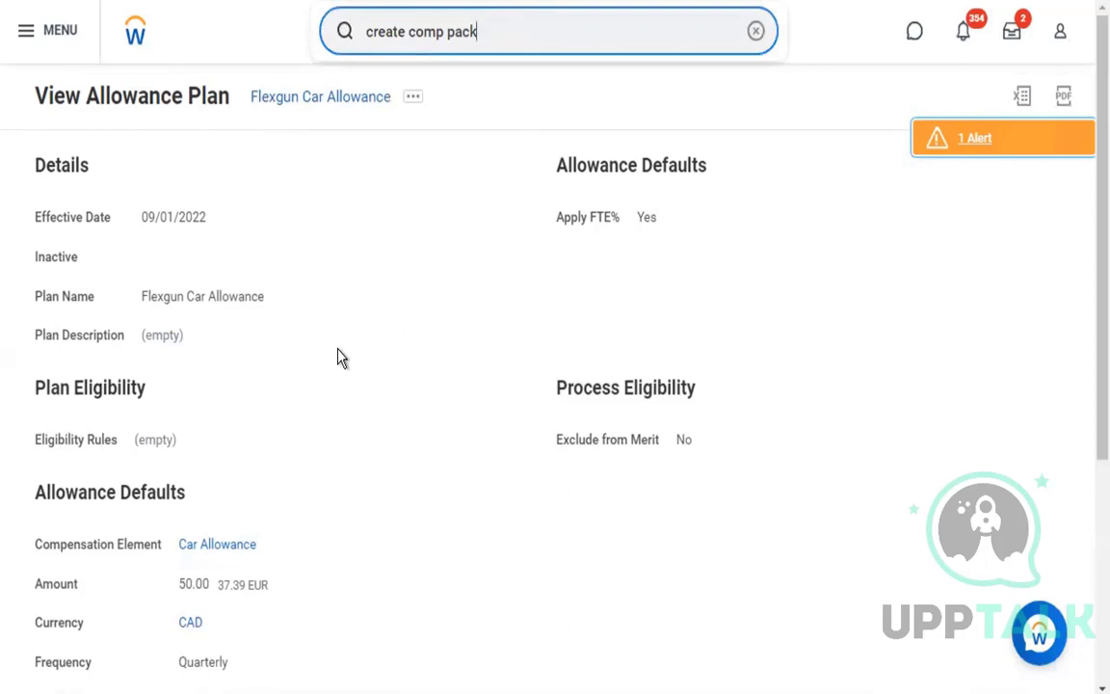
left_click(1056, 35)
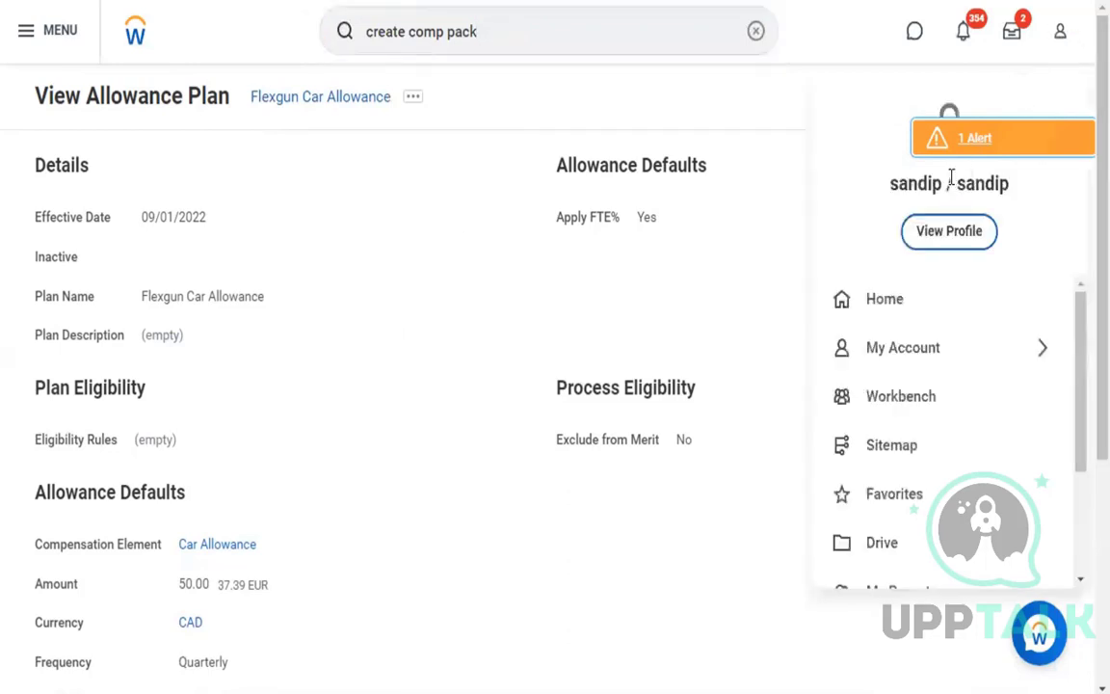
left_click(436, 376)
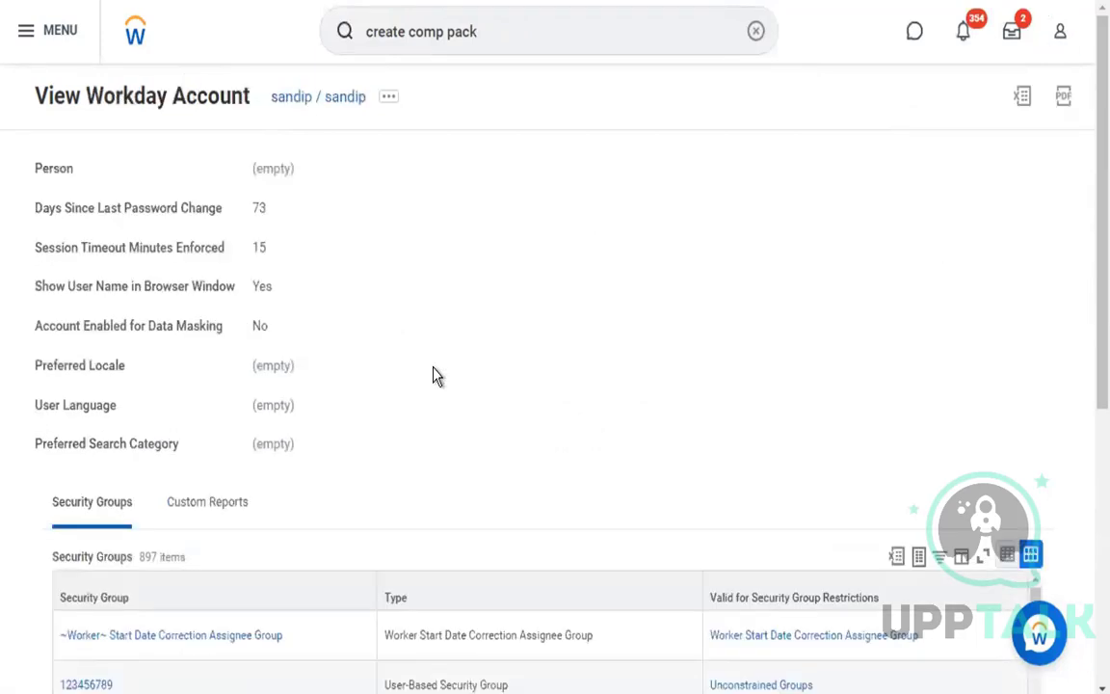
Step: Search for the Chief Data Officer by name and display the worker's compensation plan assignments
left_click(493, 36)
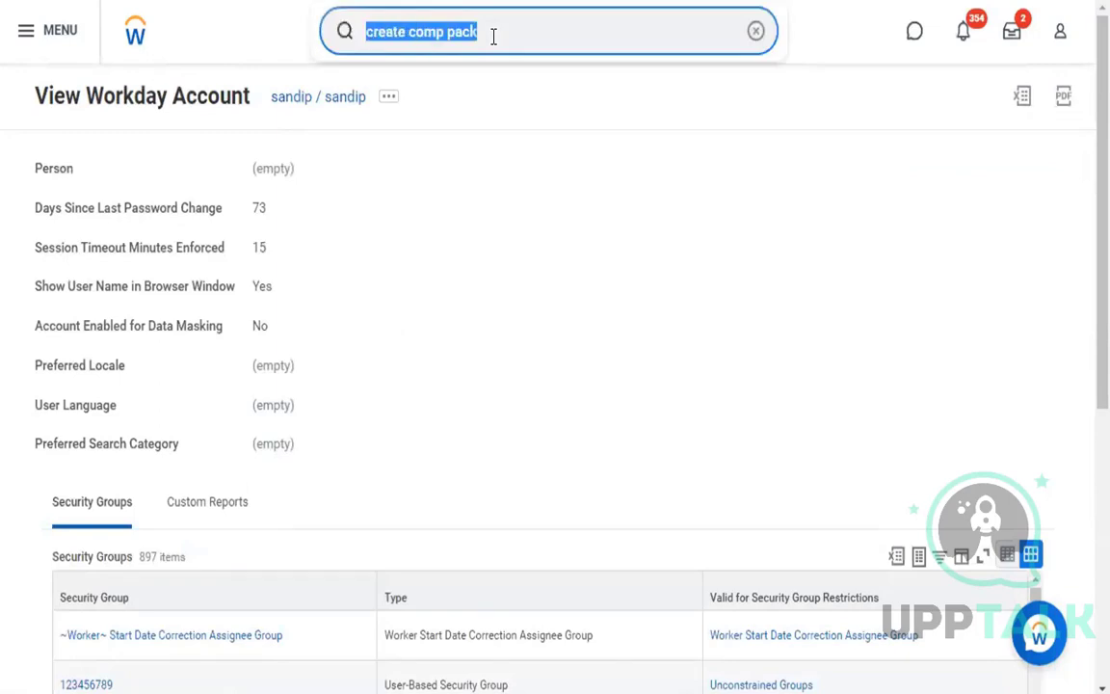
type("james bro")
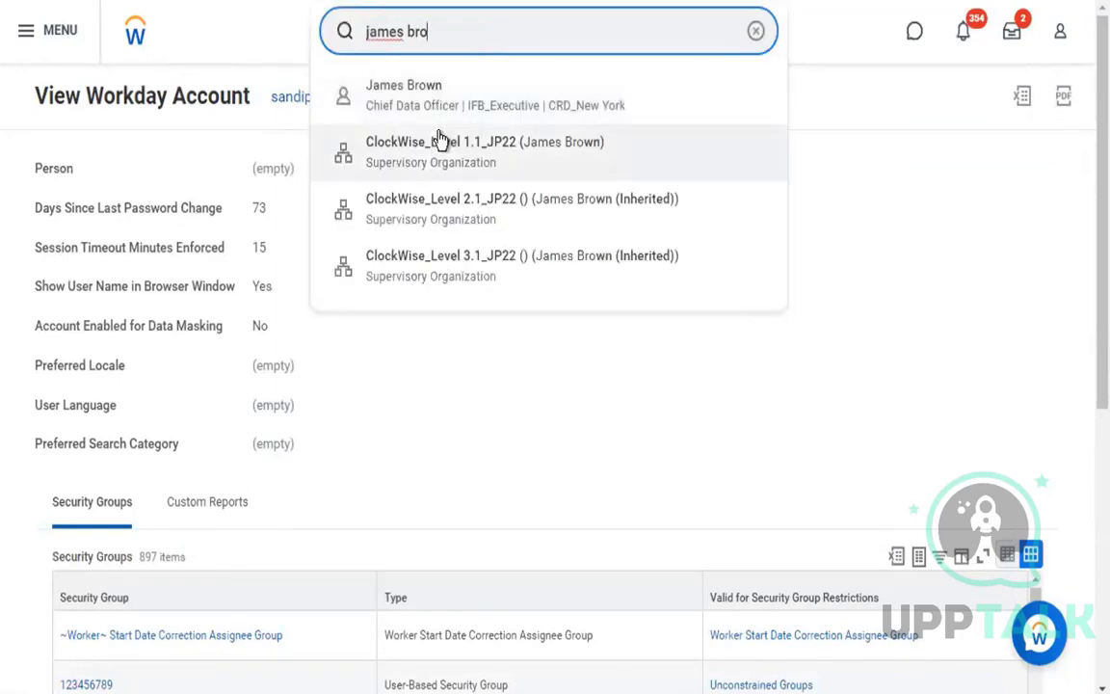
left_click(494, 359)
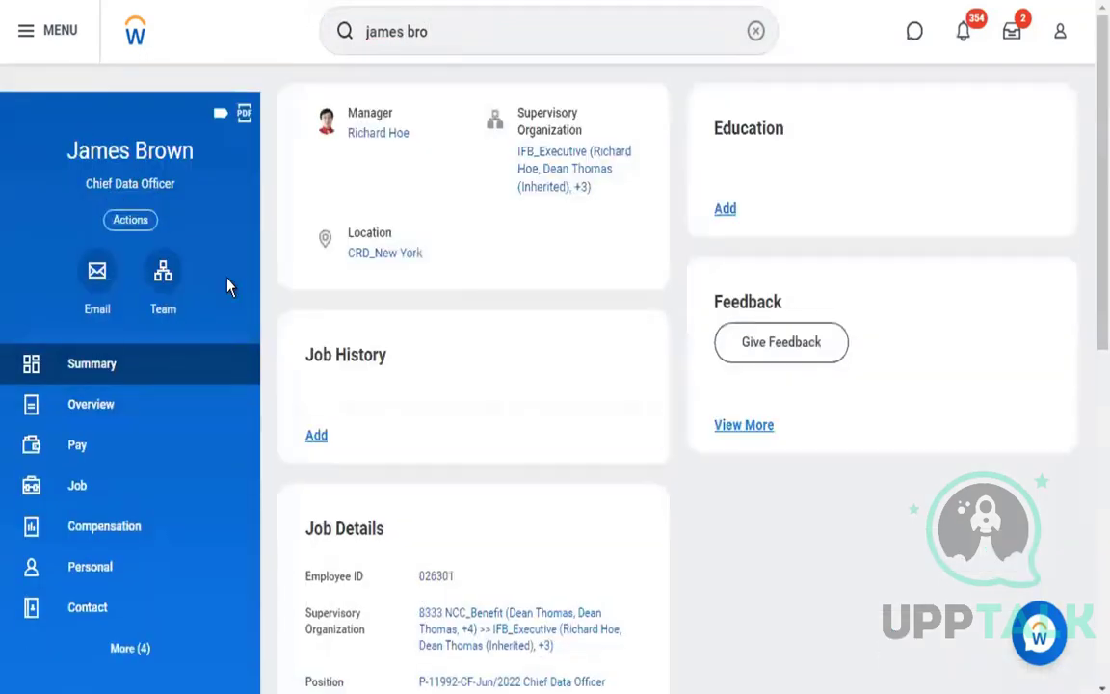
left_click(116, 538)
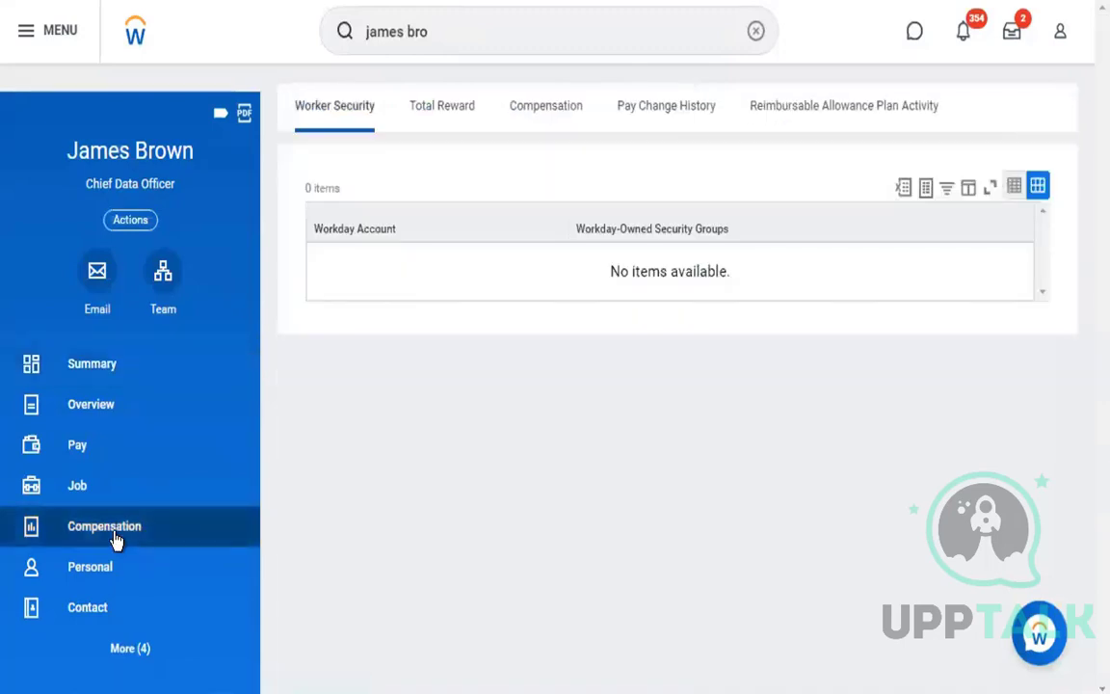
left_click(546, 107)
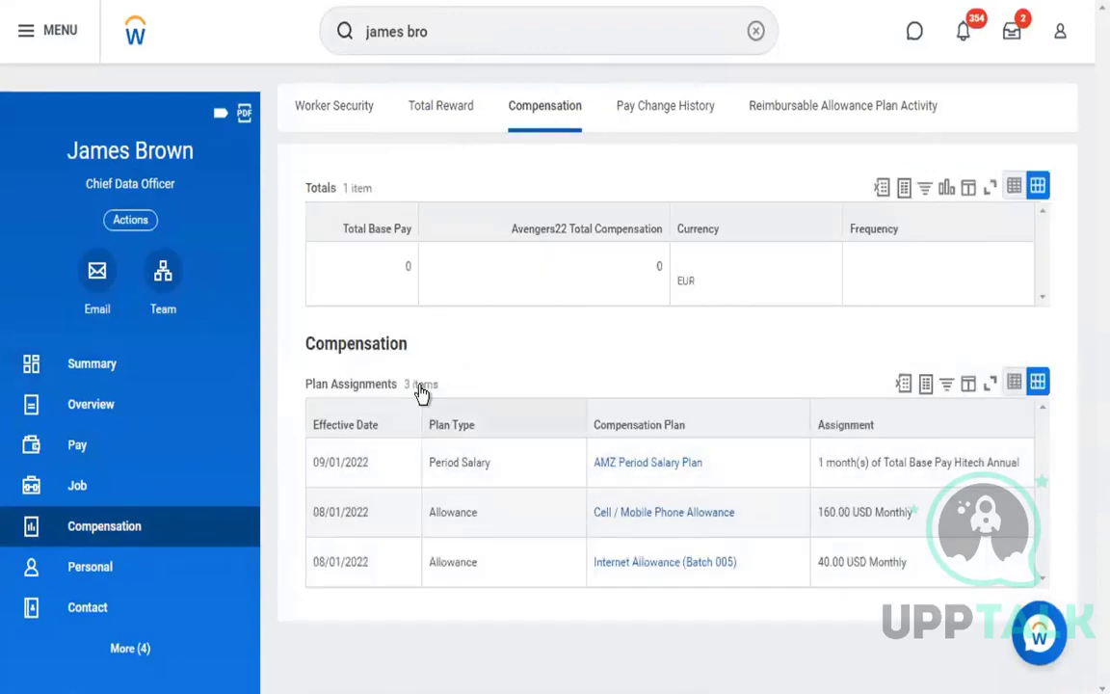
Step: Open the Cell / Mobile Phone Allowance plan and examine its eligibility rules, allowance defaults and allowance plan profiles
left_click(649, 517)
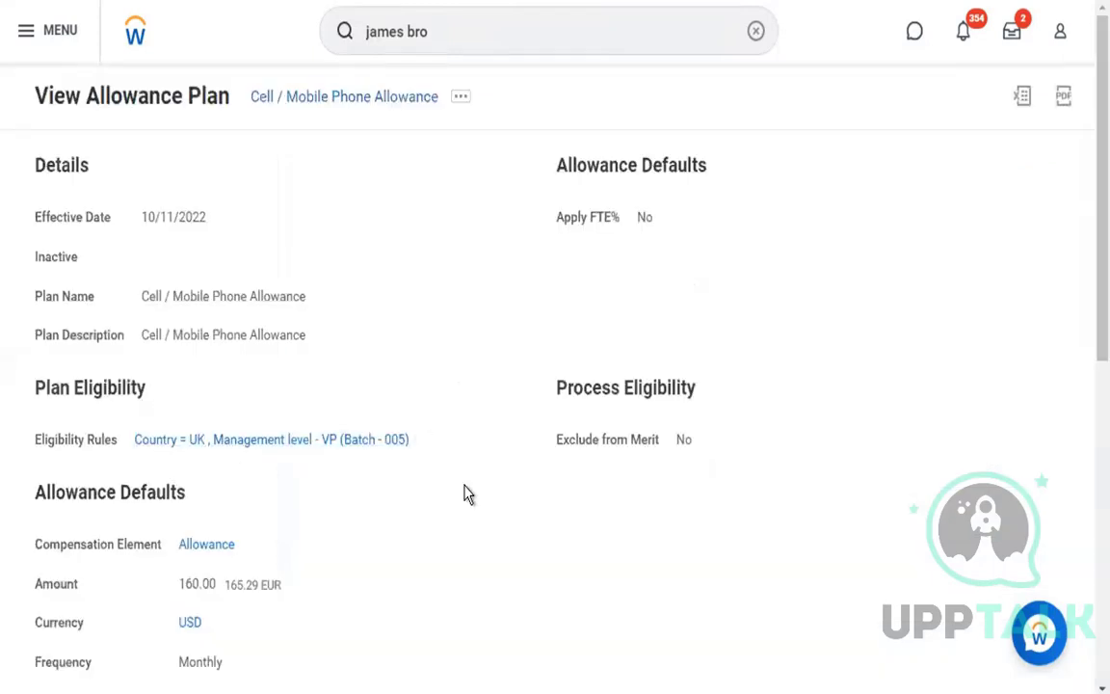
scroll(451, 518, "down", 2)
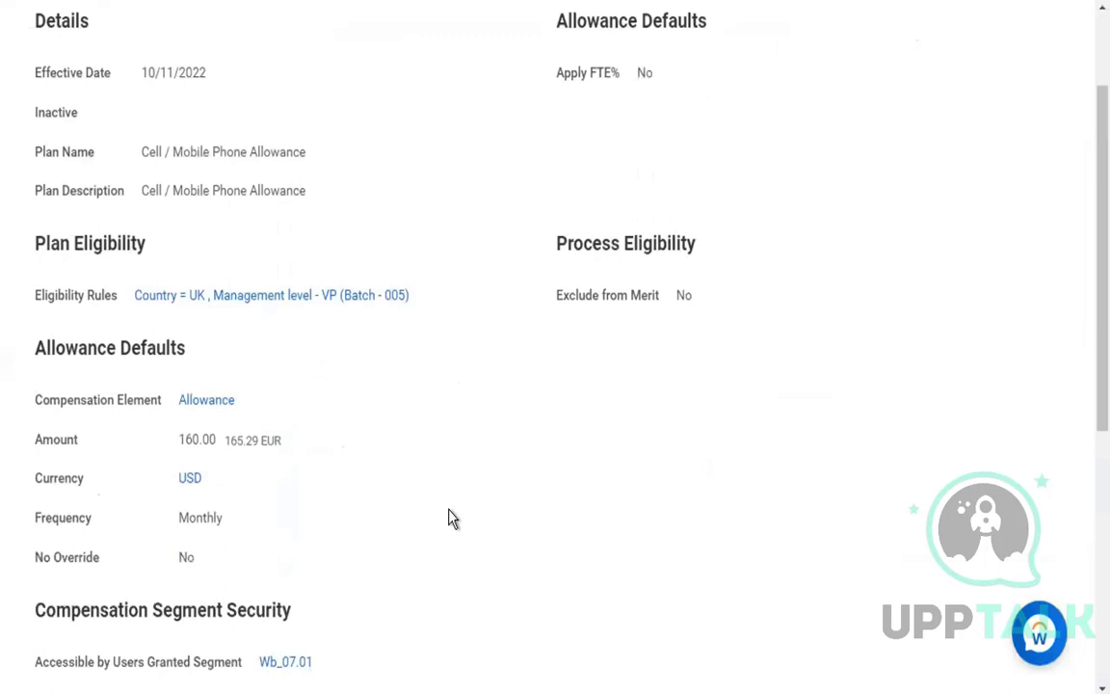
scroll(451, 517, "down", 3)
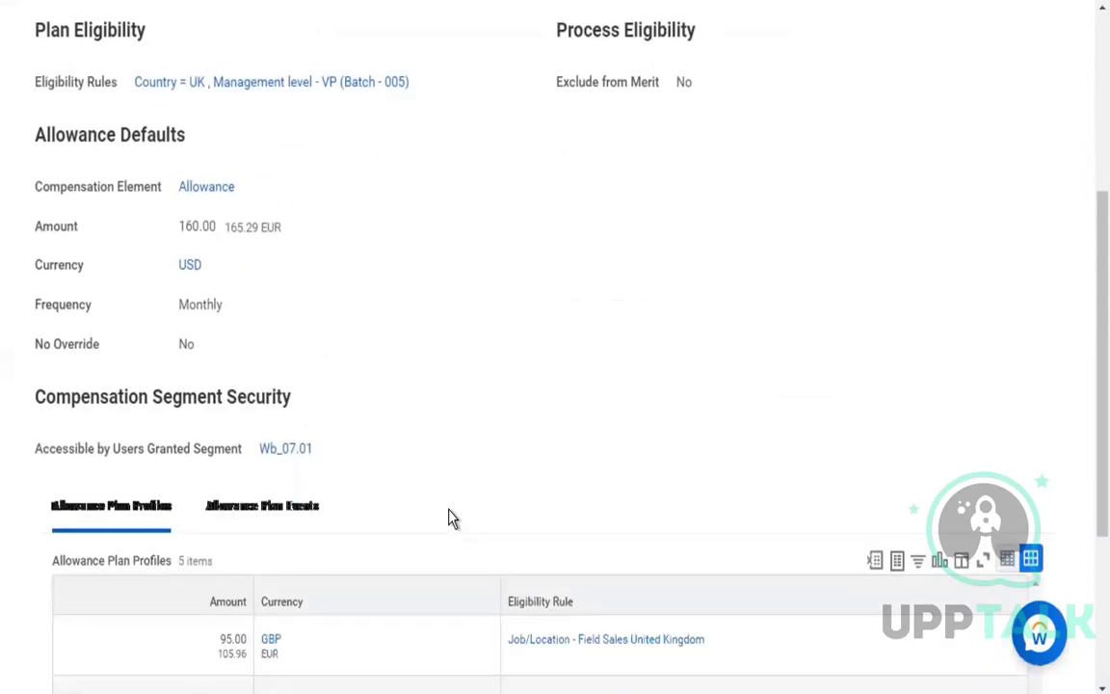
scroll(448, 517, "down", 4)
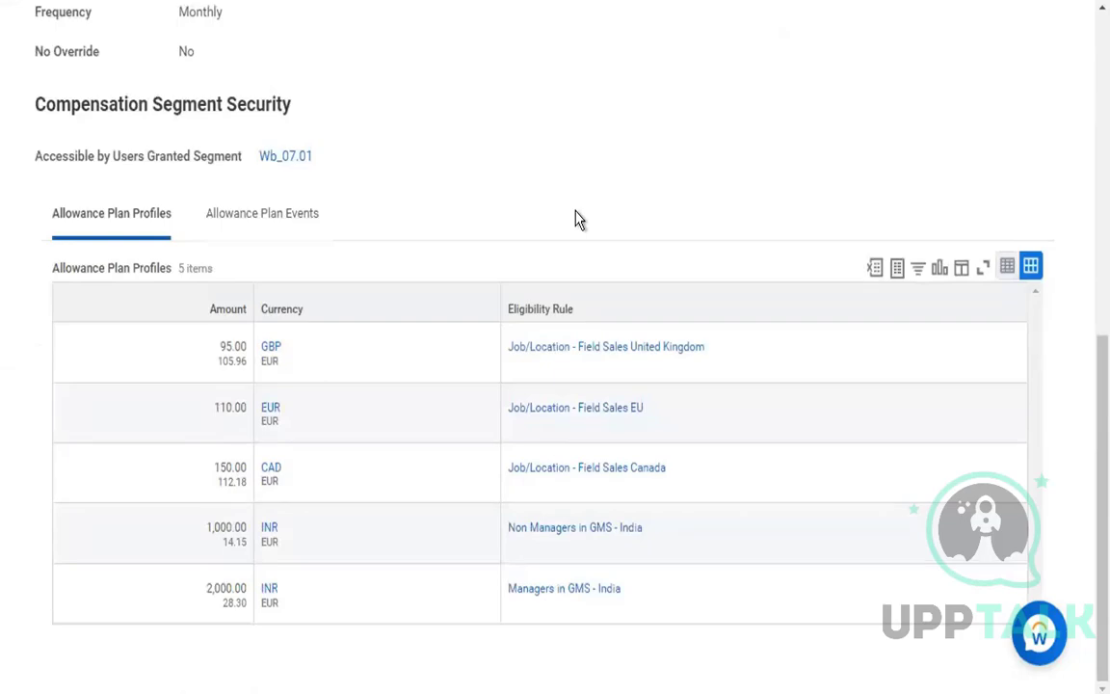
scroll(575, 218, "up", 7)
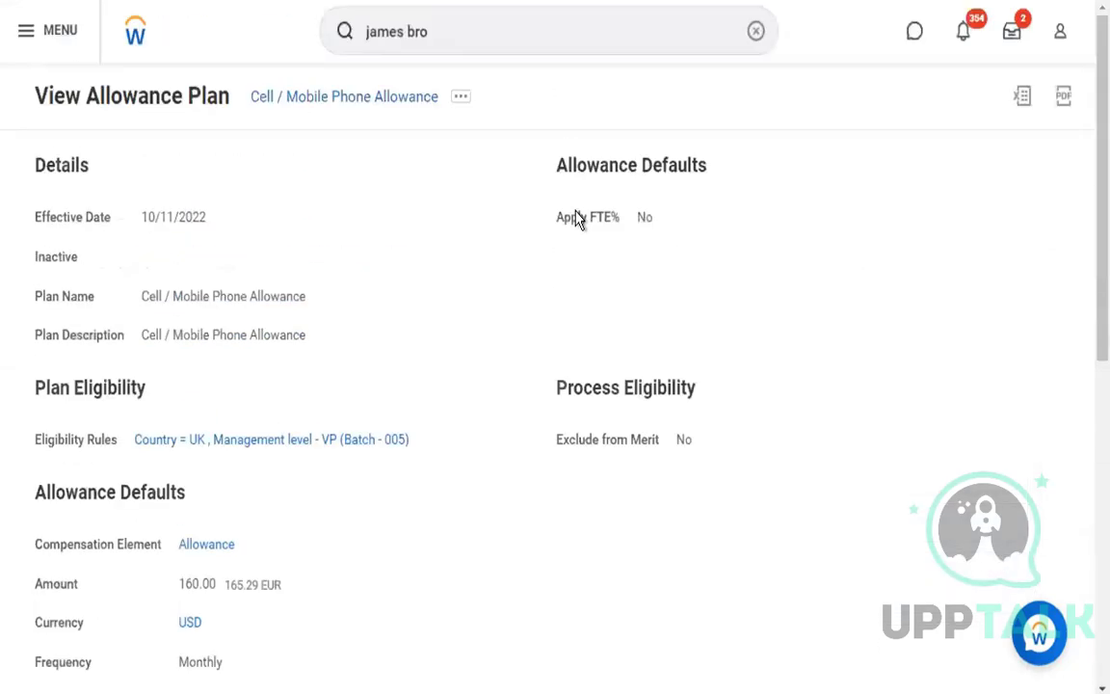
triple_click(736, 186)
left_click(587, 171)
triple_click(743, 176)
left_click(745, 176)
scroll(406, 405, "down", 1)
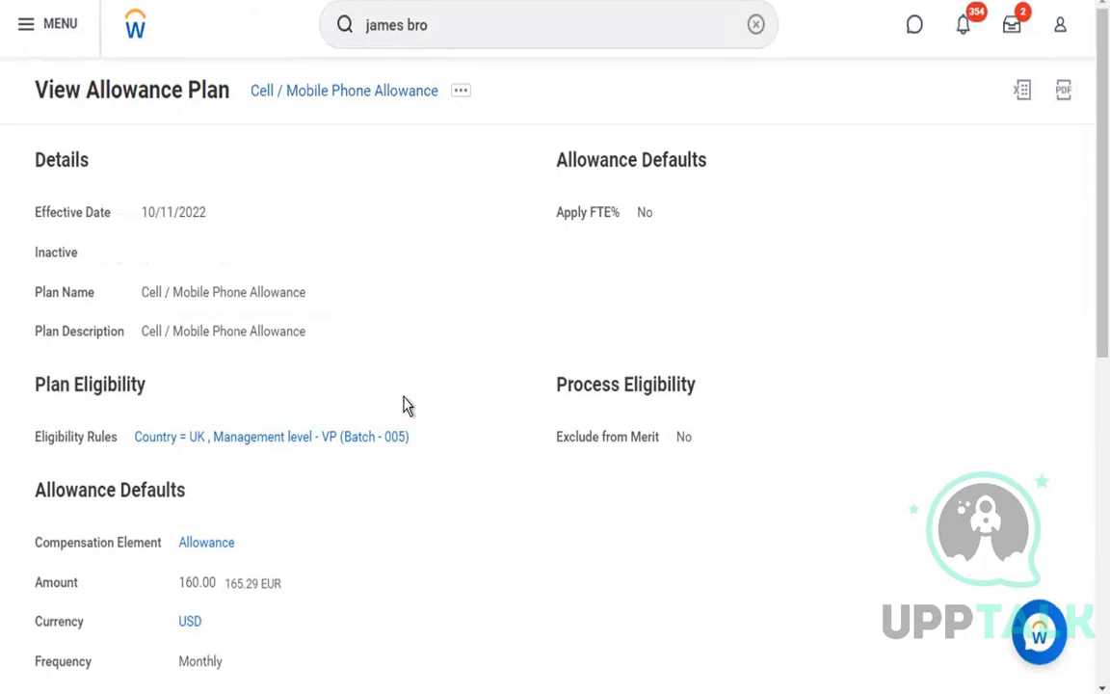
Step: Return to the worker's plan assignments and examine the plan type of the Cell / Mobile Phone Allowance
left_click(26, 21)
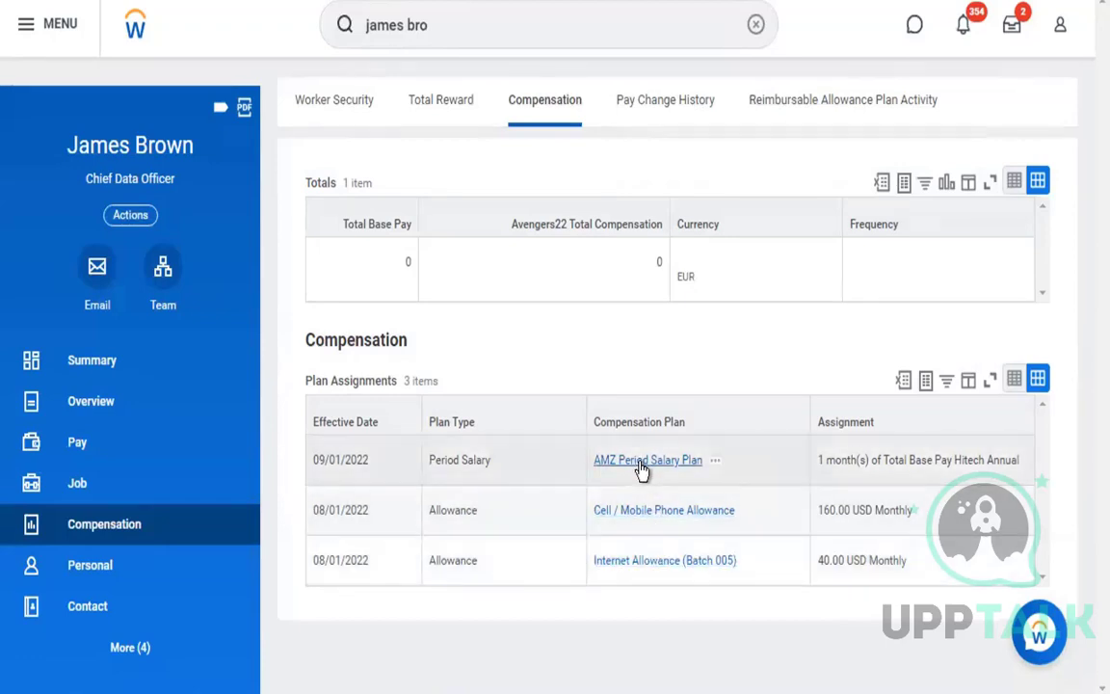
double_click(456, 510)
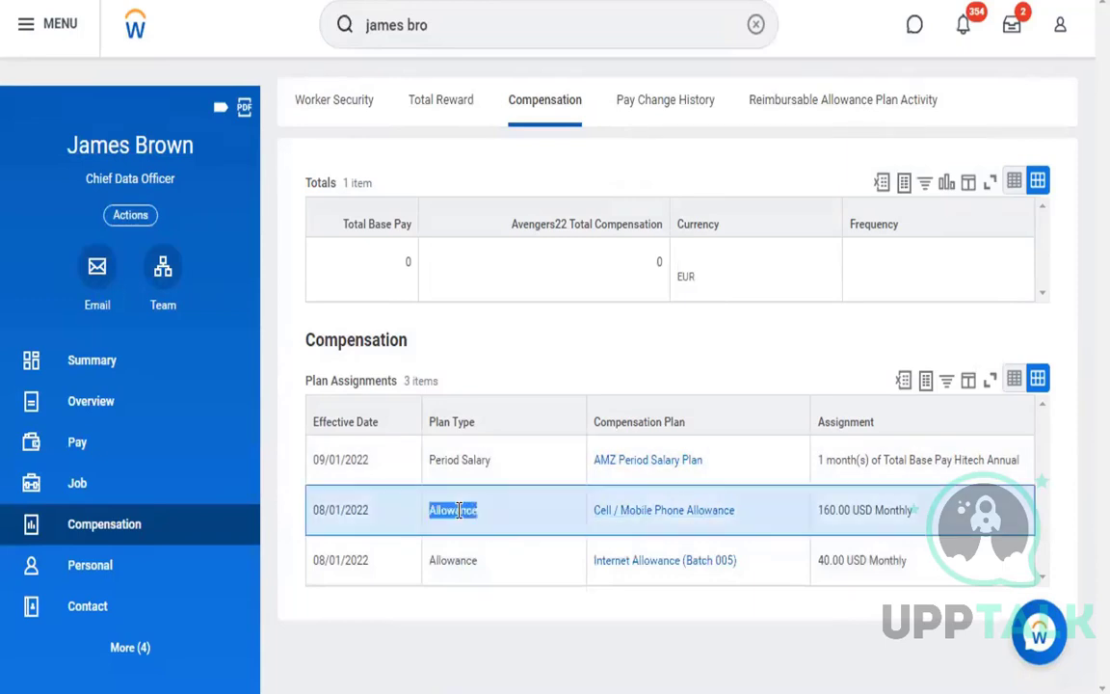
left_click(540, 350)
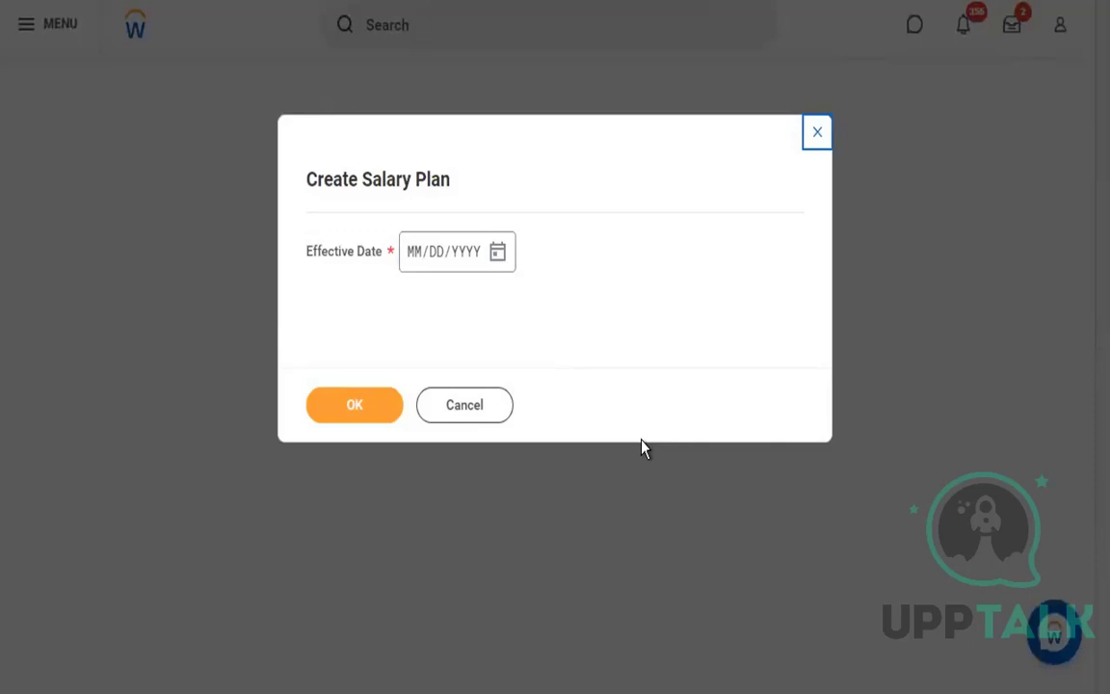
Step: Cancel the Create Salary Plan task, go to the Workday home page and dismiss the assistant greeting
left_click(480, 419)
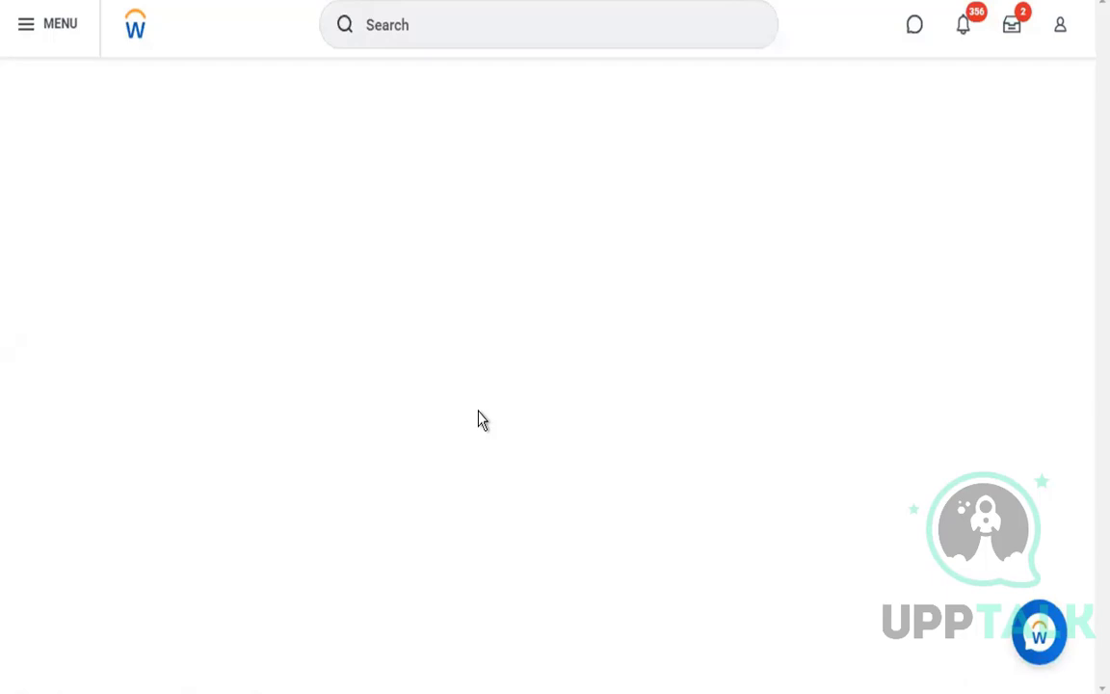
left_click(135, 33)
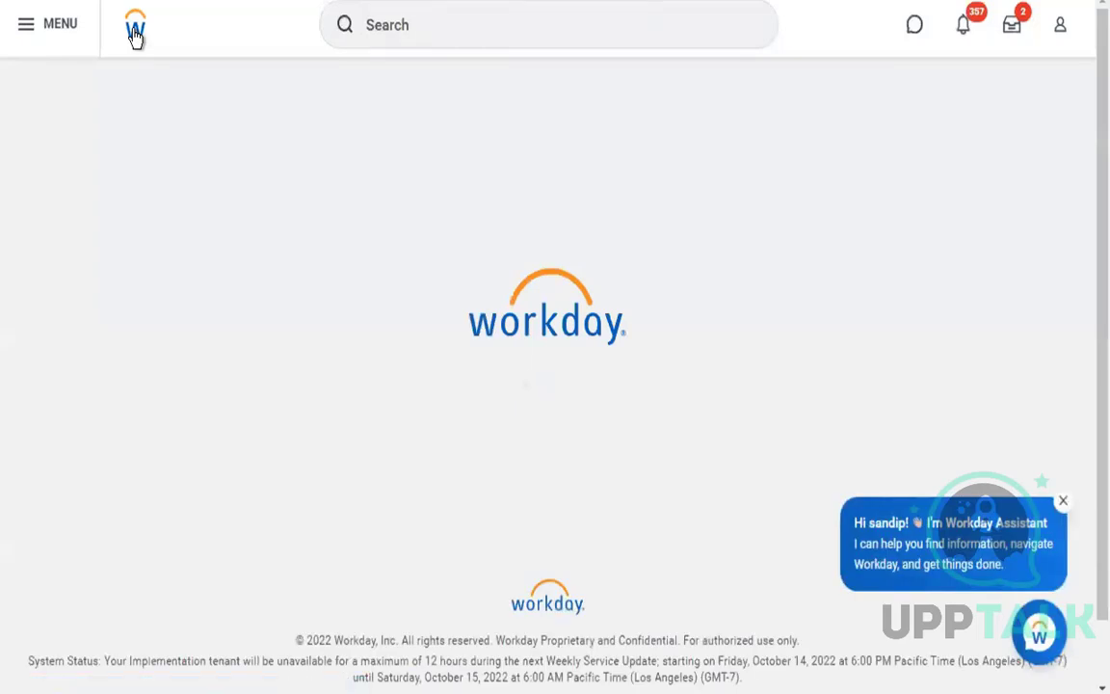
left_click(1064, 503)
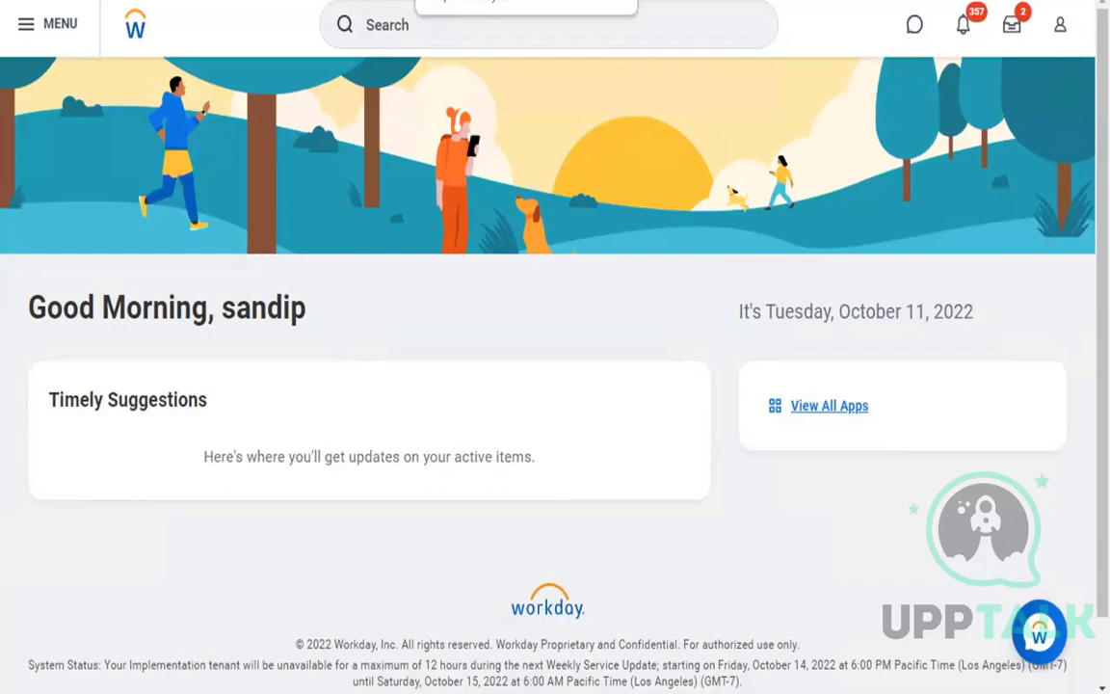
Step: Search for yellowbrick and open the YellowBrick Level 3 supervisory organization
left_click(392, 32)
type("yellow")
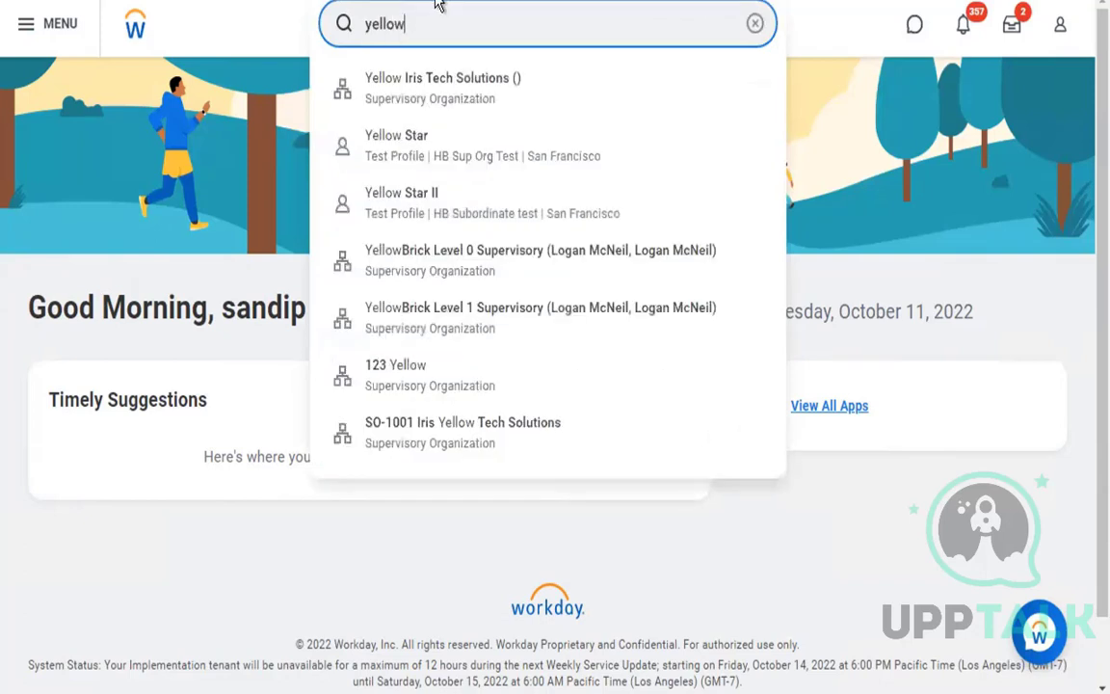
type("brick")
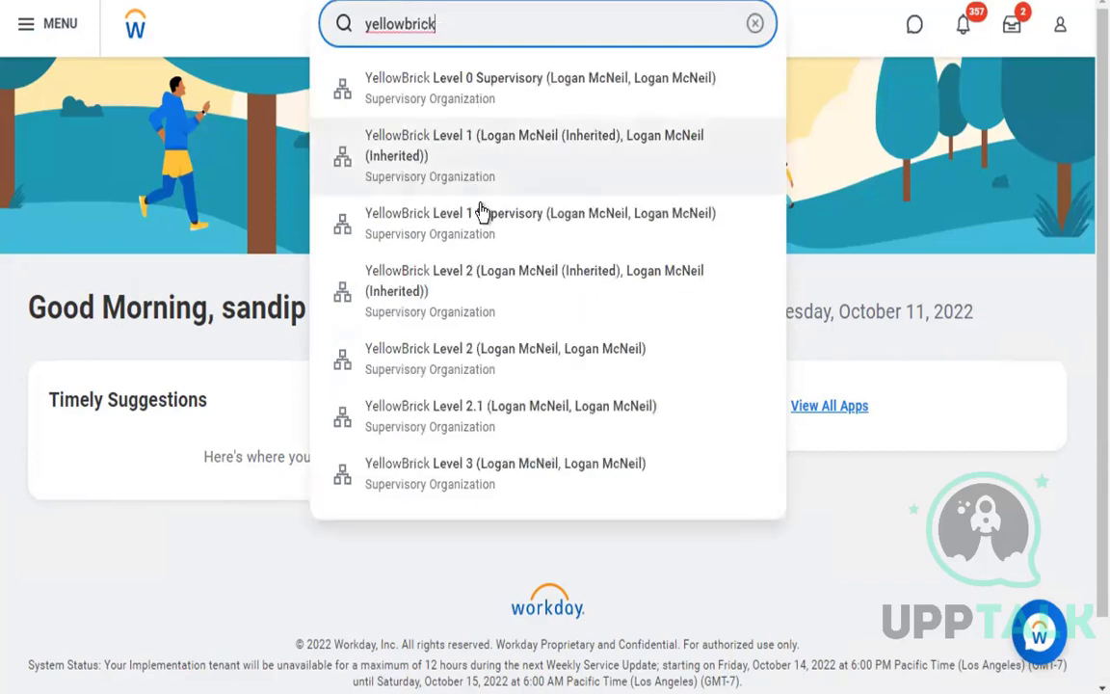
left_click(481, 487)
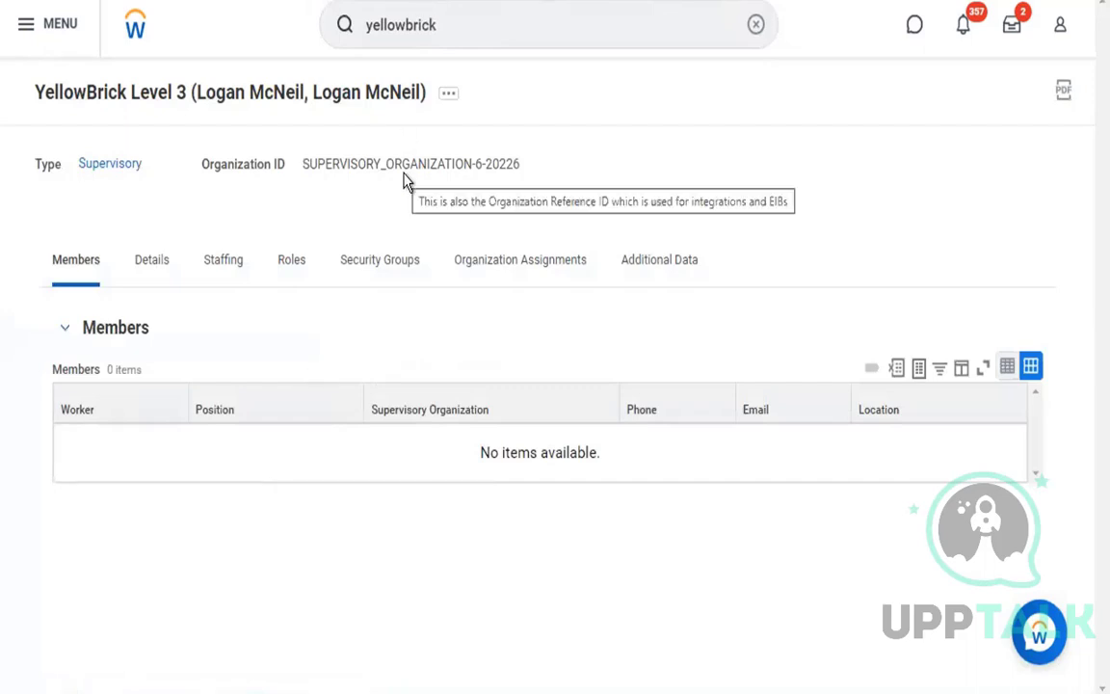
Step: Review the availability details and staffing model of the YellowBrick Level 3 supervisory organization
left_click(157, 266)
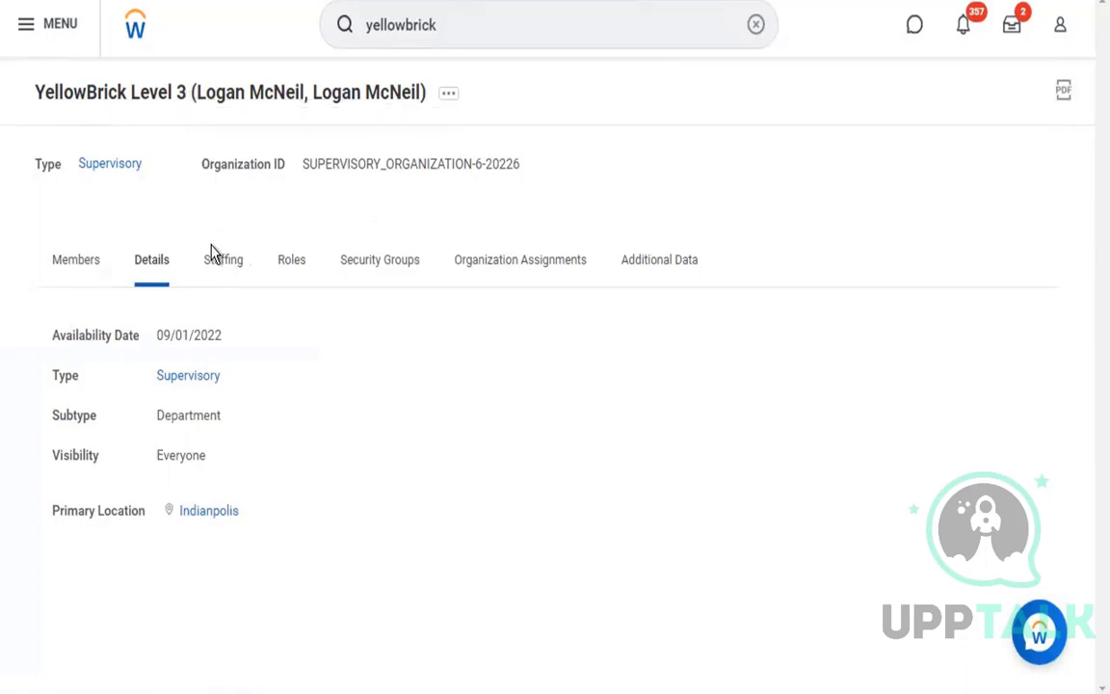
left_click(220, 269)
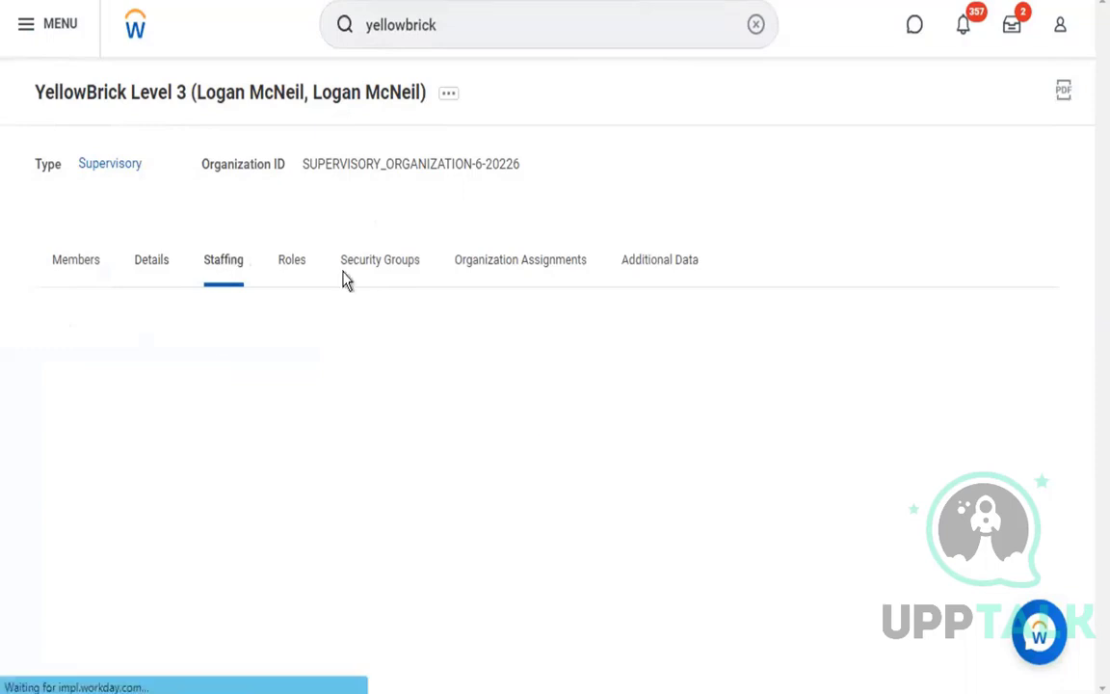
left_click(75, 266)
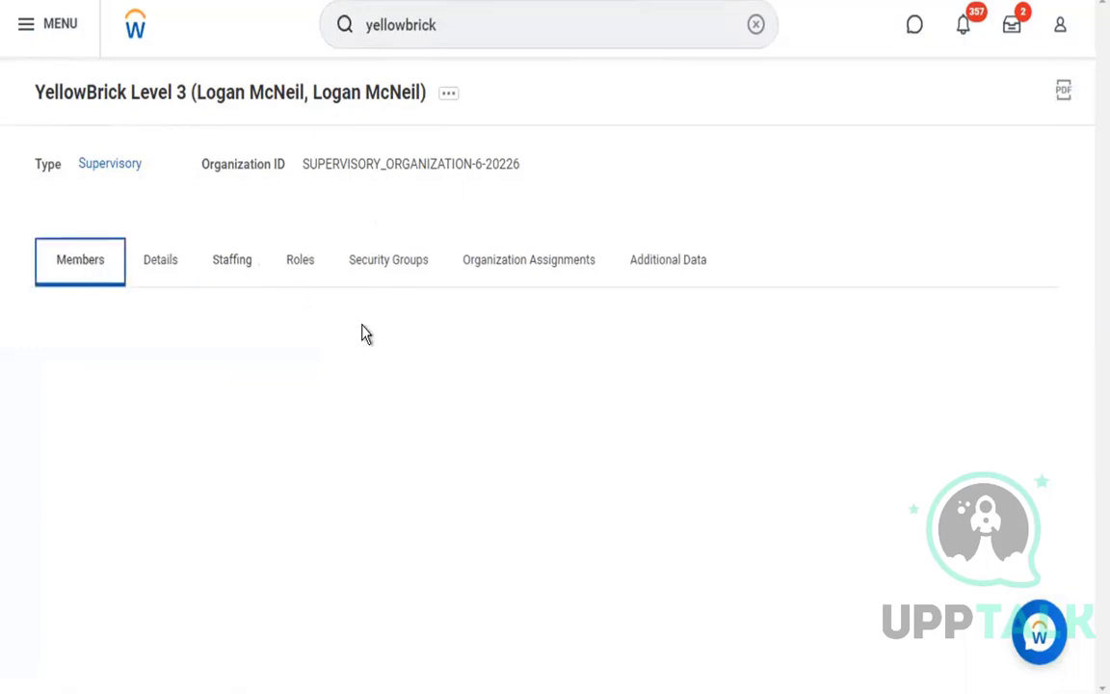
left_click(243, 272)
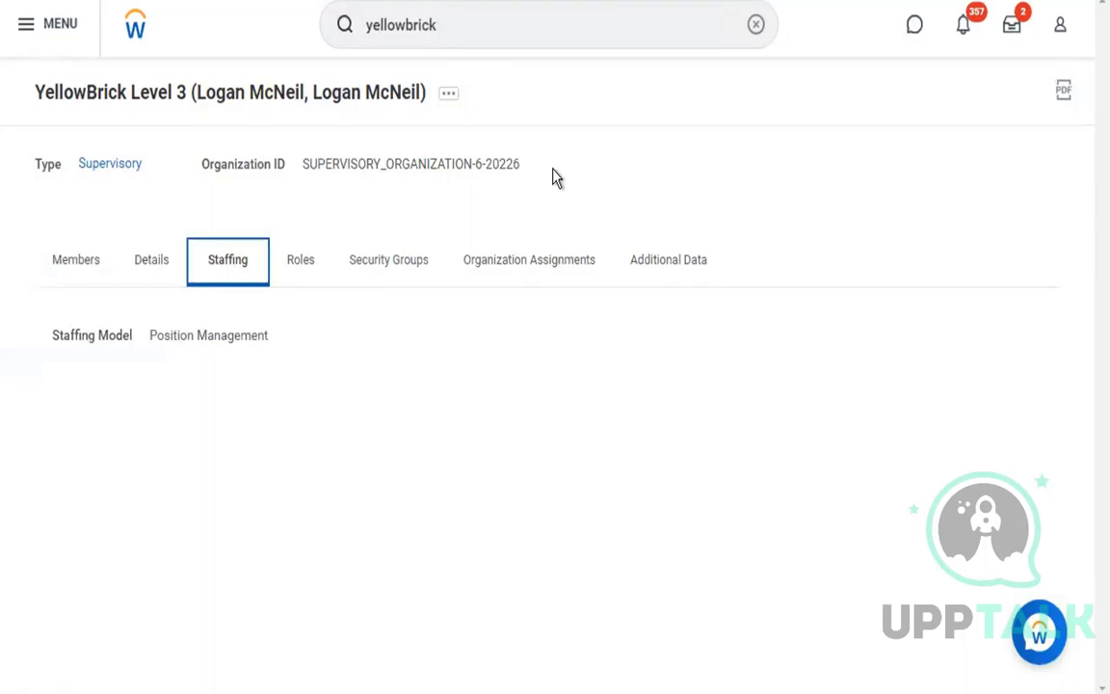
Step: Start creating positions in YellowBrick Level 3 with the job posting title Sales Exec and 5 as the number of positions
left_click(451, 96)
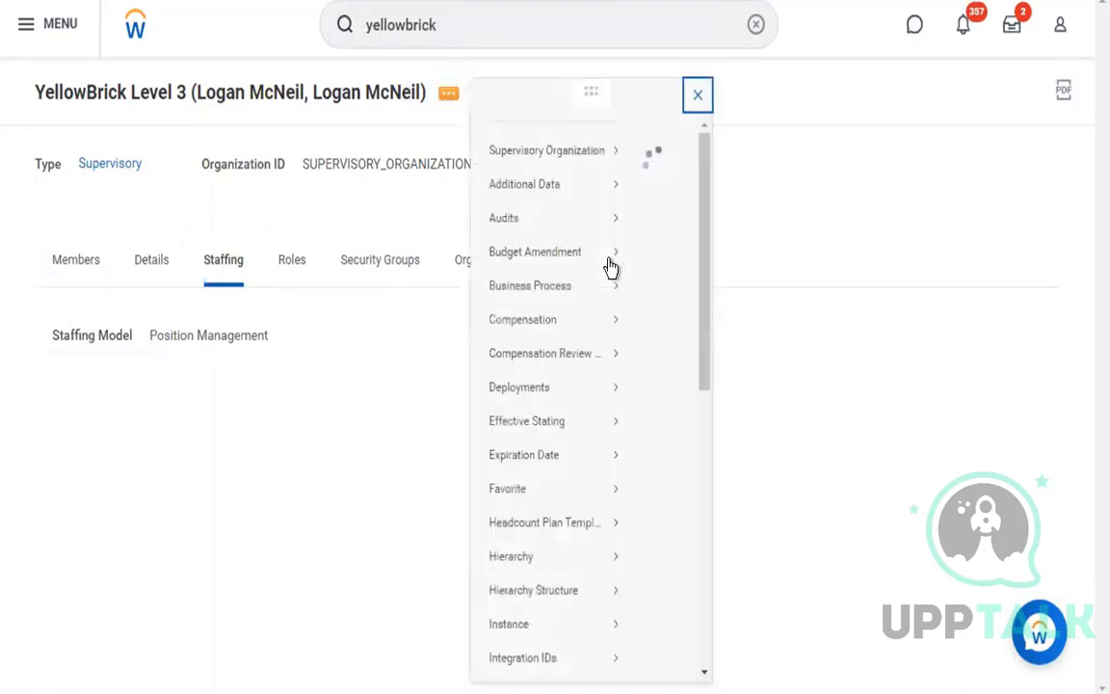
mouse_move(570, 506)
scroll(568, 503, "down", 10)
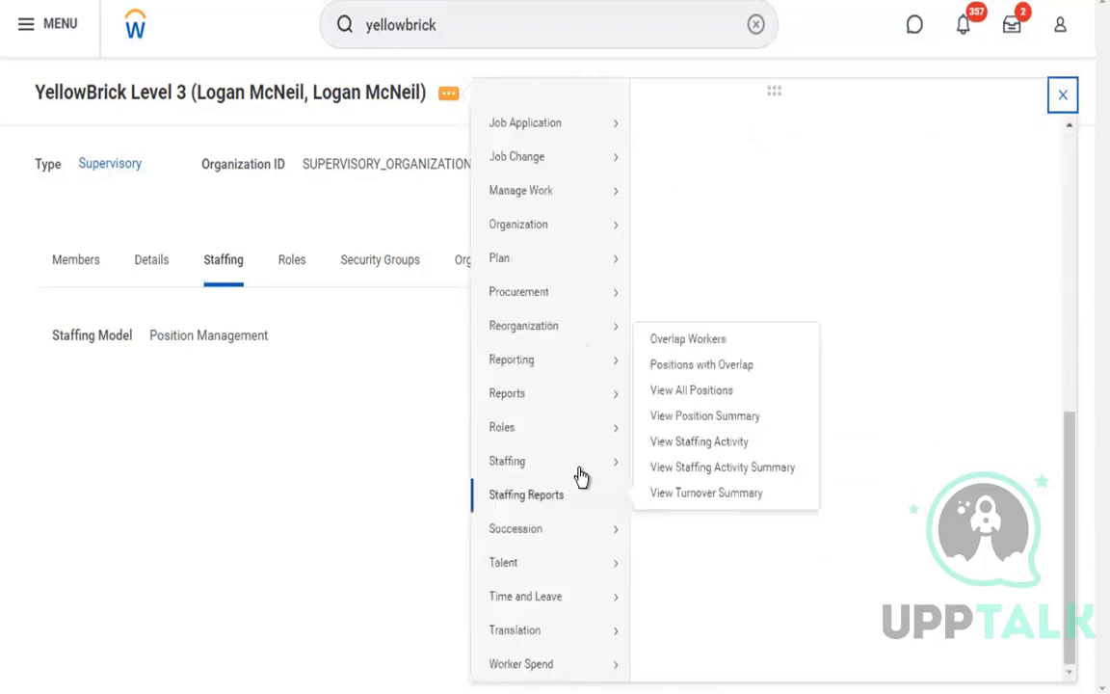
mouse_move(589, 467)
left_click(682, 469)
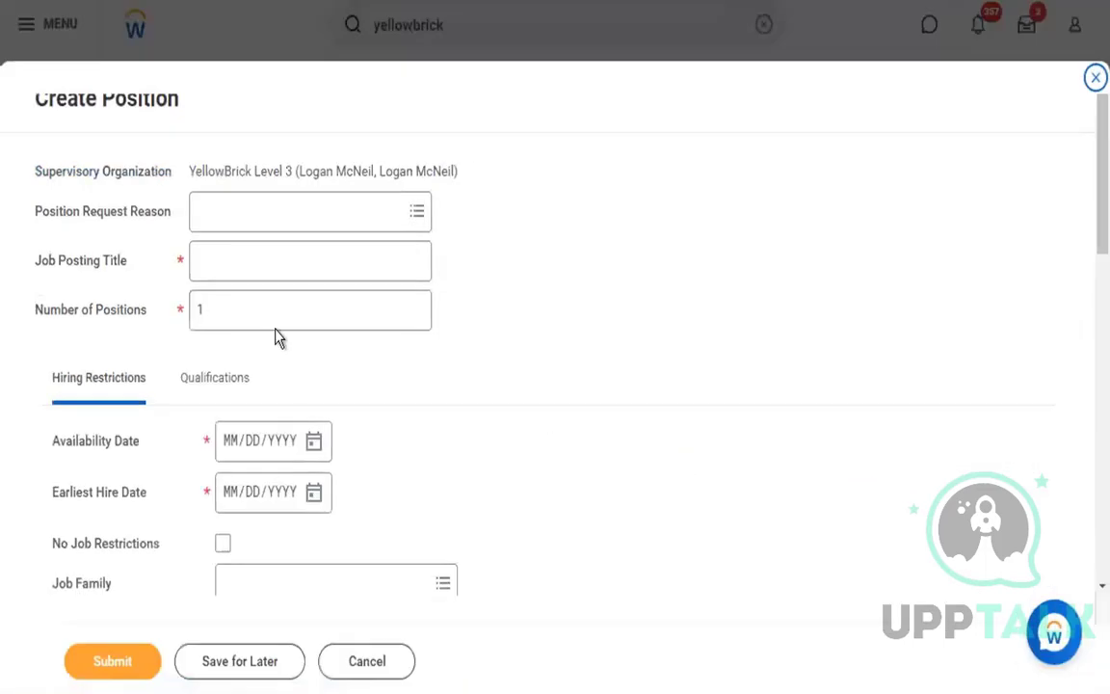
left_click(262, 263)
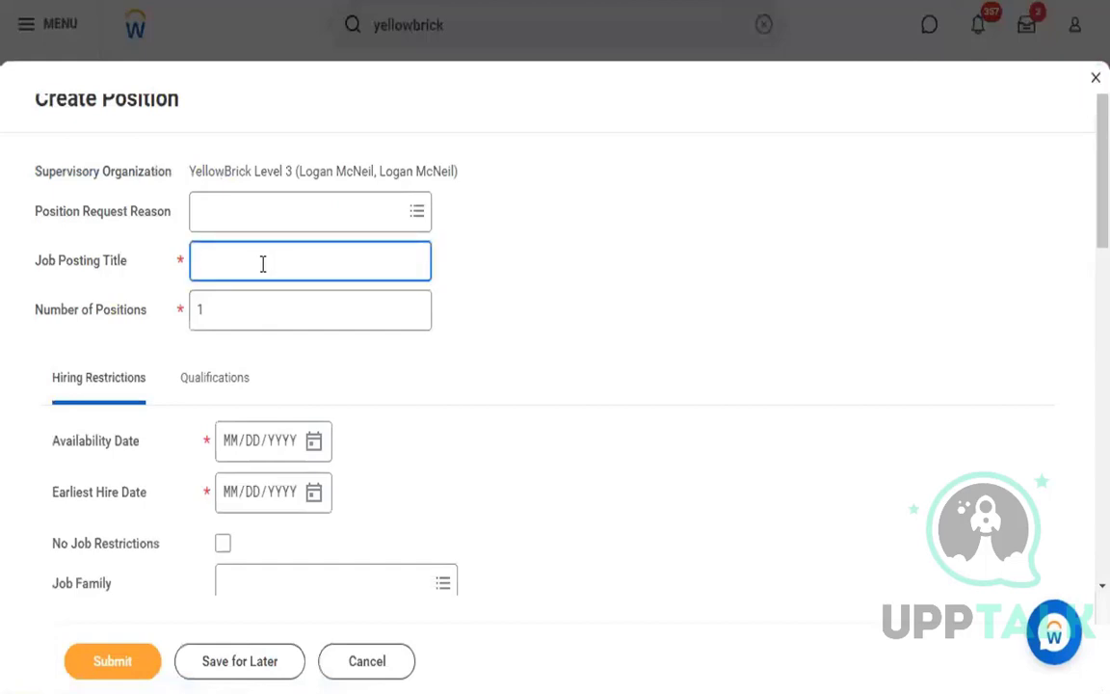
type("Sales Exec")
left_click(268, 312)
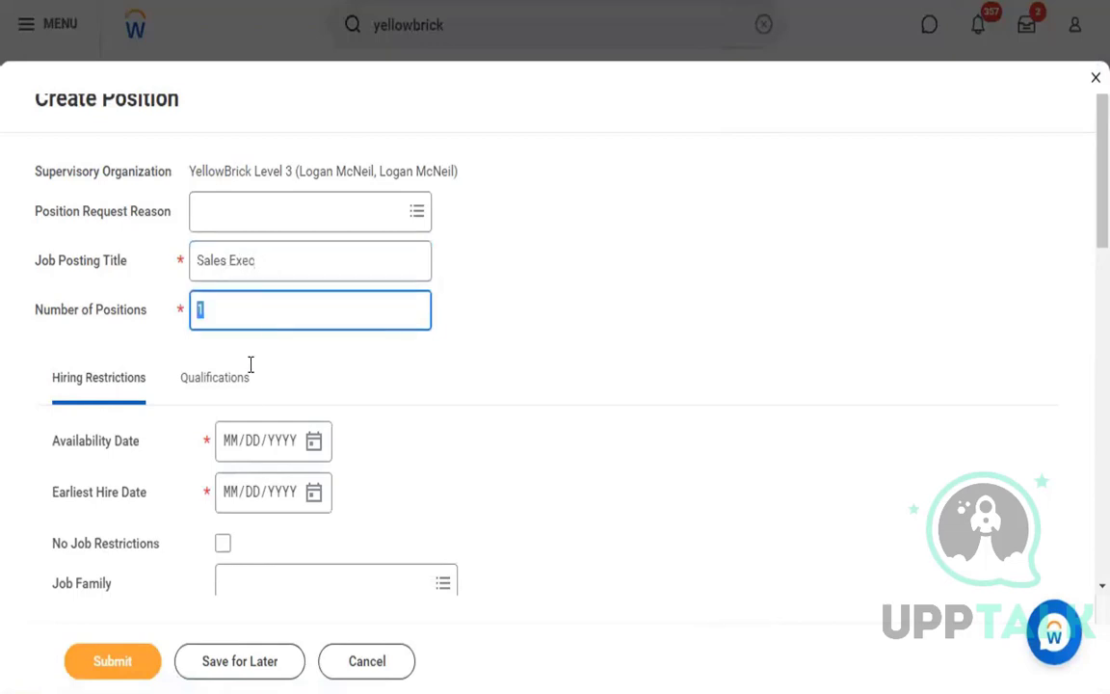
type("5")
key("Tab")
Step: Set both the availability date and the earliest hire date of the new positions to 09/01/2022
left_click(313, 441)
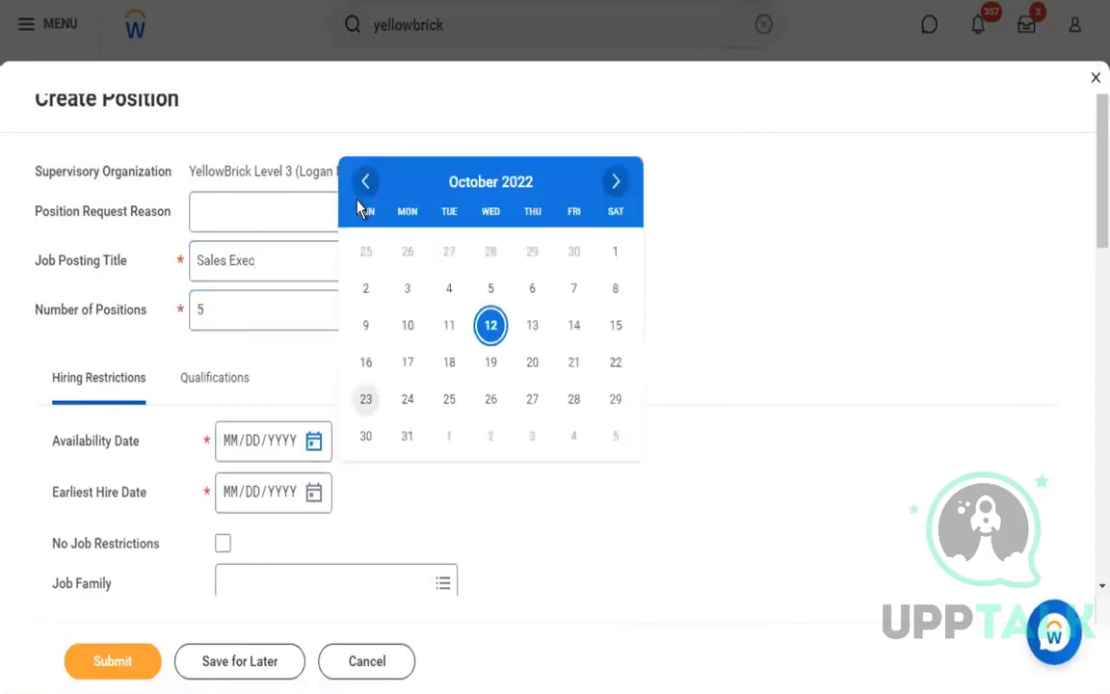
left_click(365, 184)
left_click(531, 292)
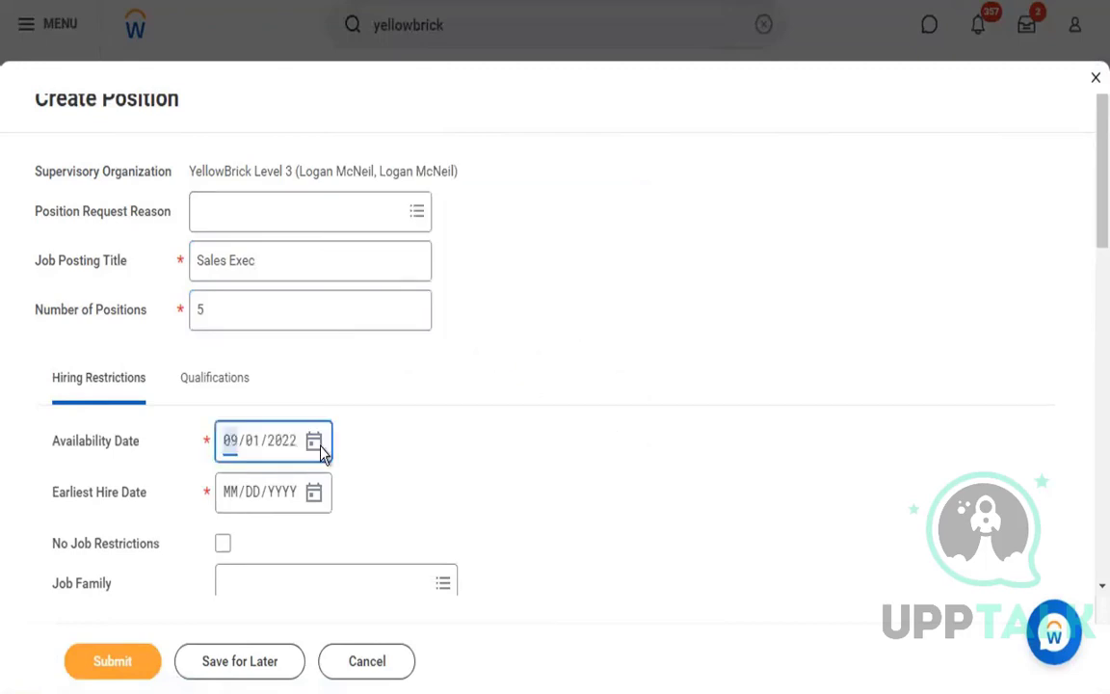
left_click(314, 493)
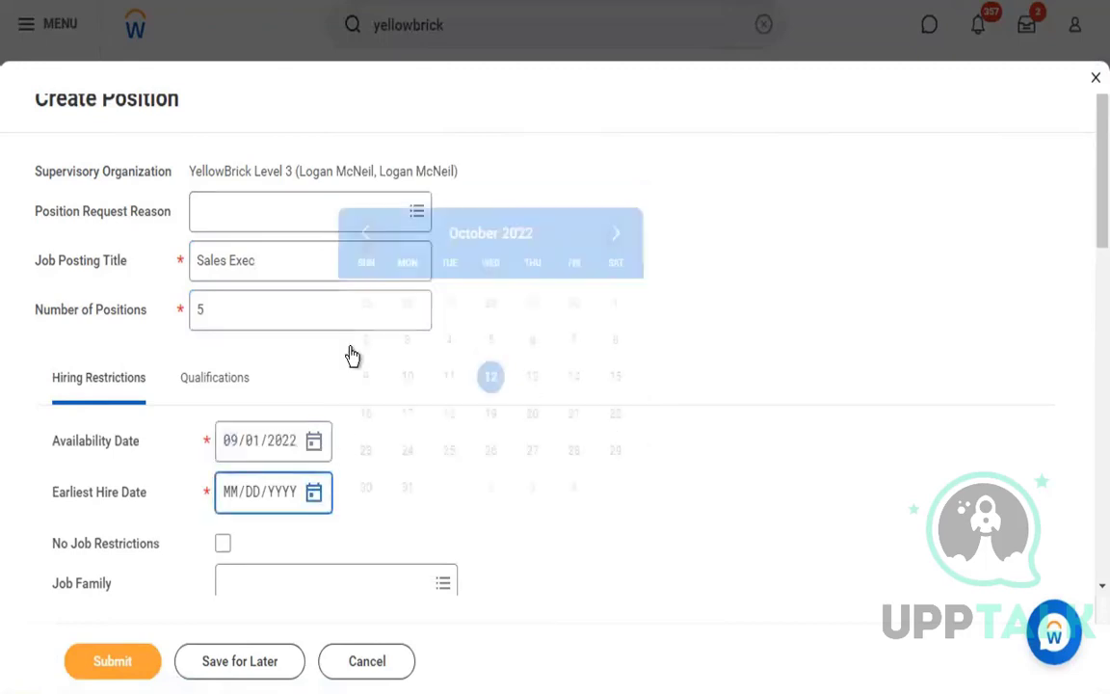
left_click(366, 232)
left_click(531, 339)
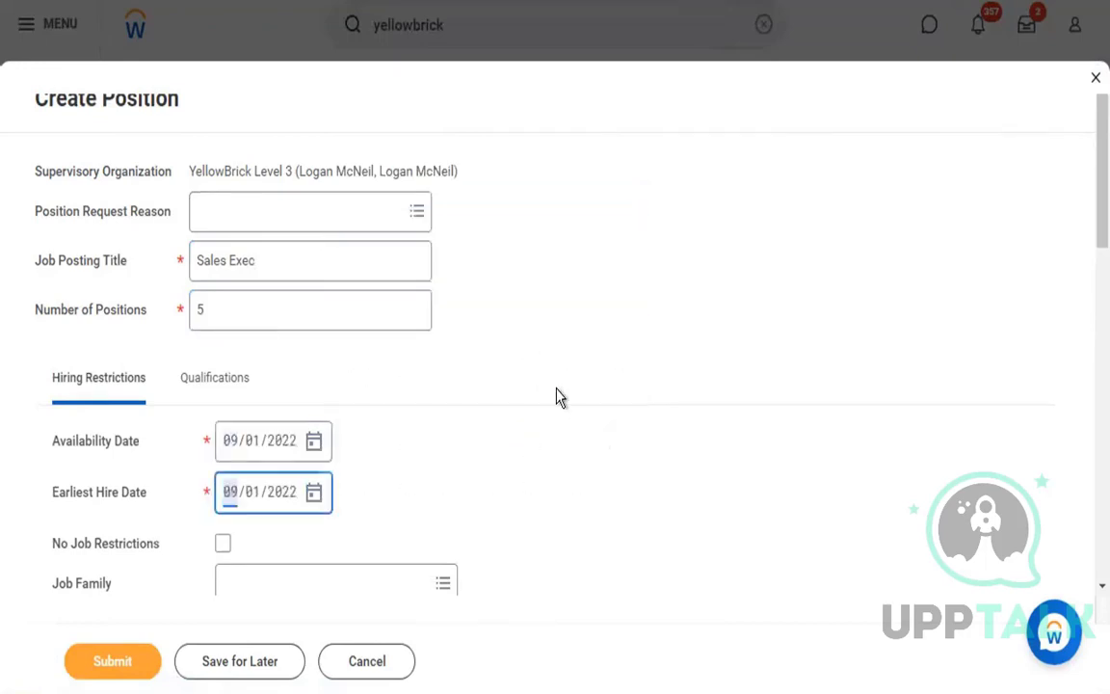
scroll(574, 441, "down", 3)
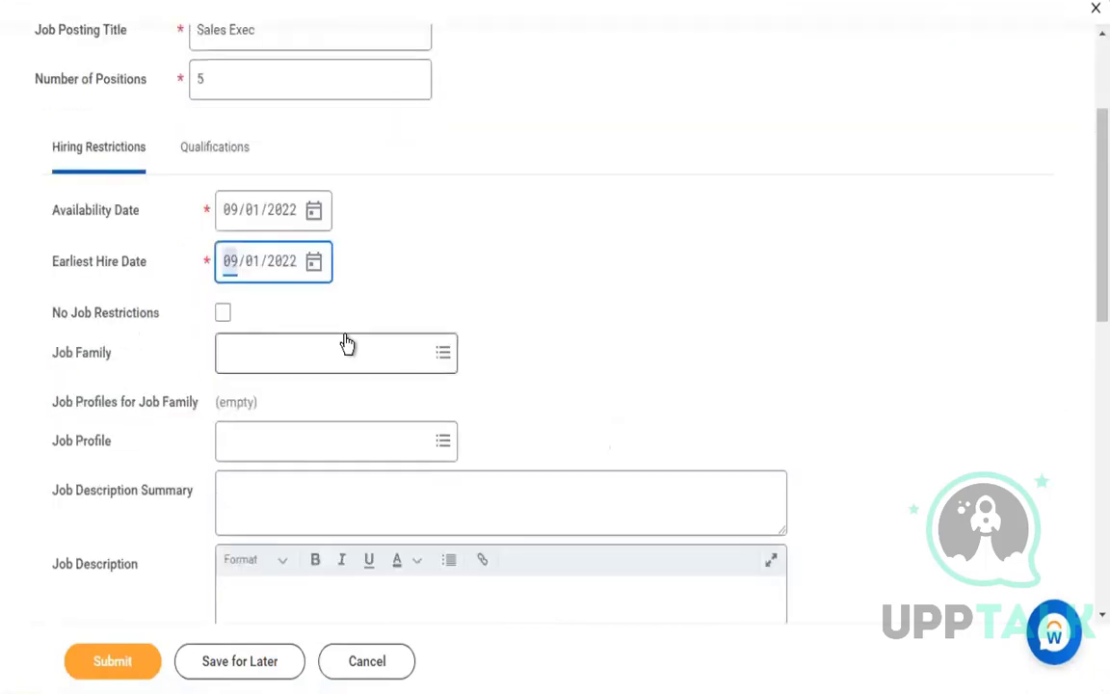
left_click(347, 344)
type("sales")
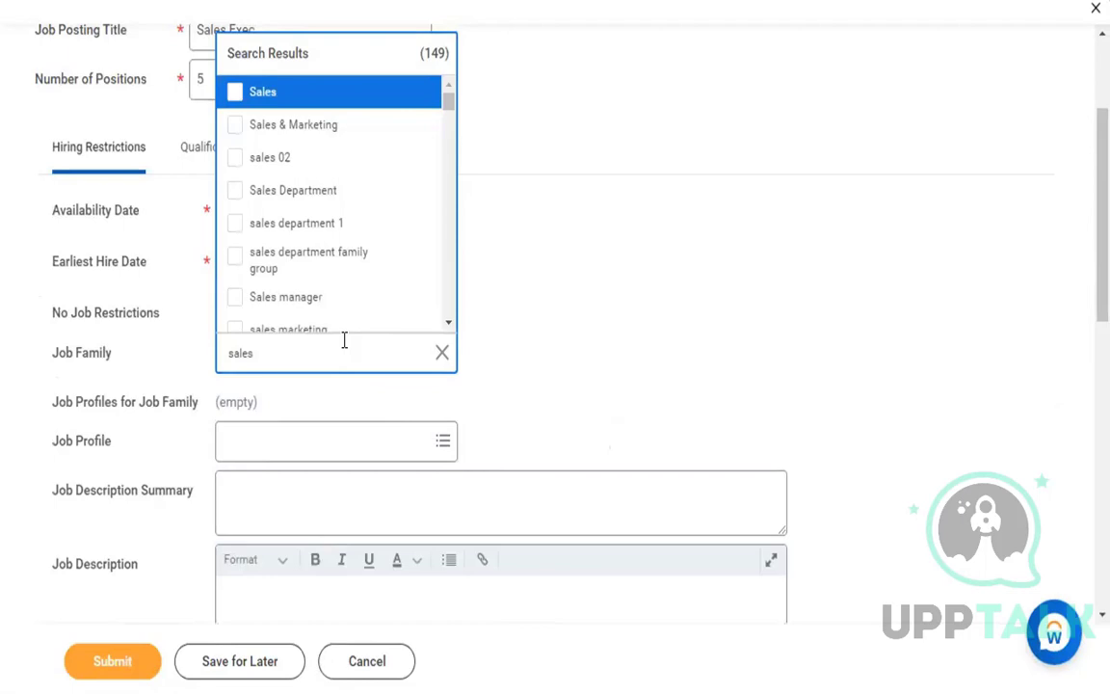
Step: Search the job profiles for flexgun and assign Flexgun - Finance Ninja 1 to the positions
left_click(303, 442)
type("flexg")
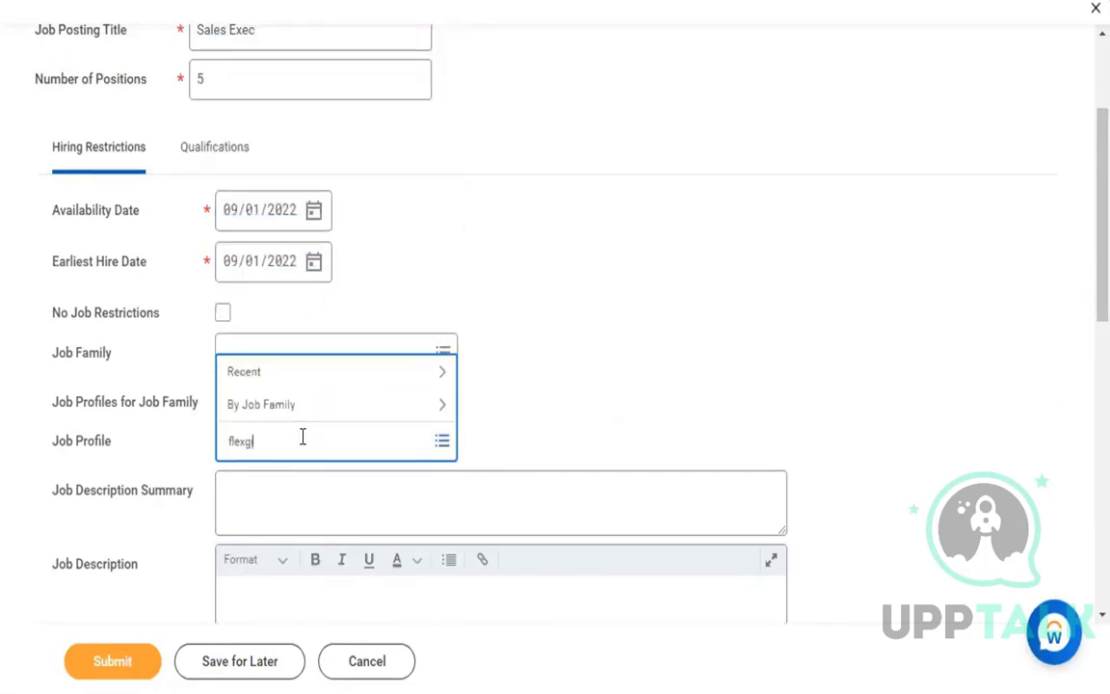
type("un")
key("Return")
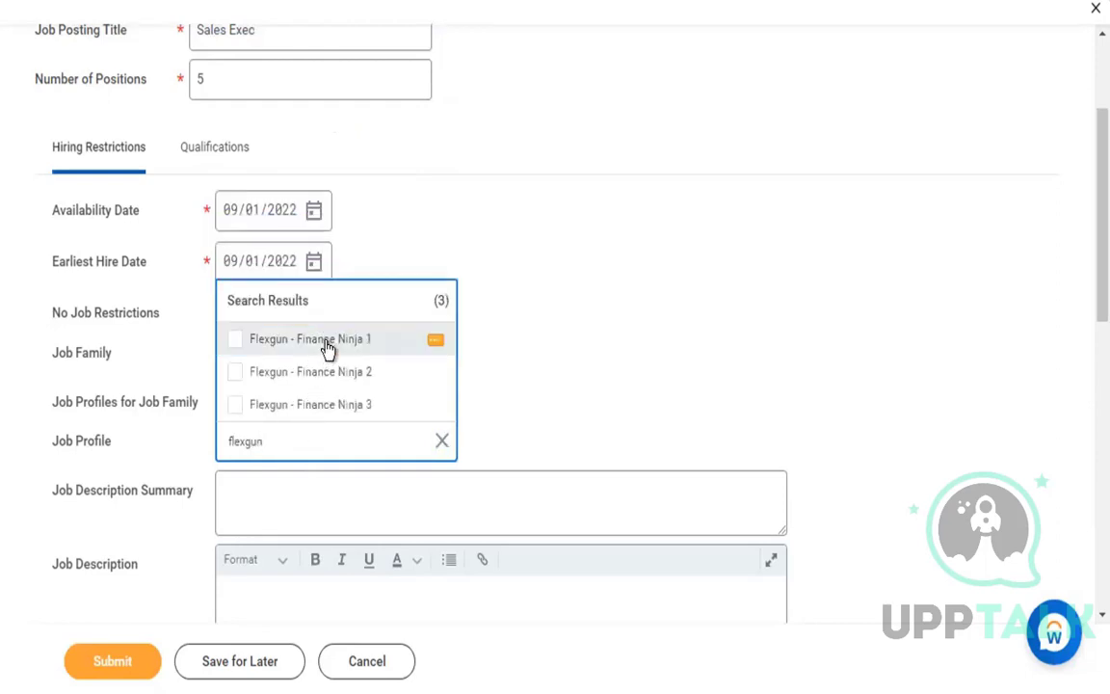
left_click(614, 345)
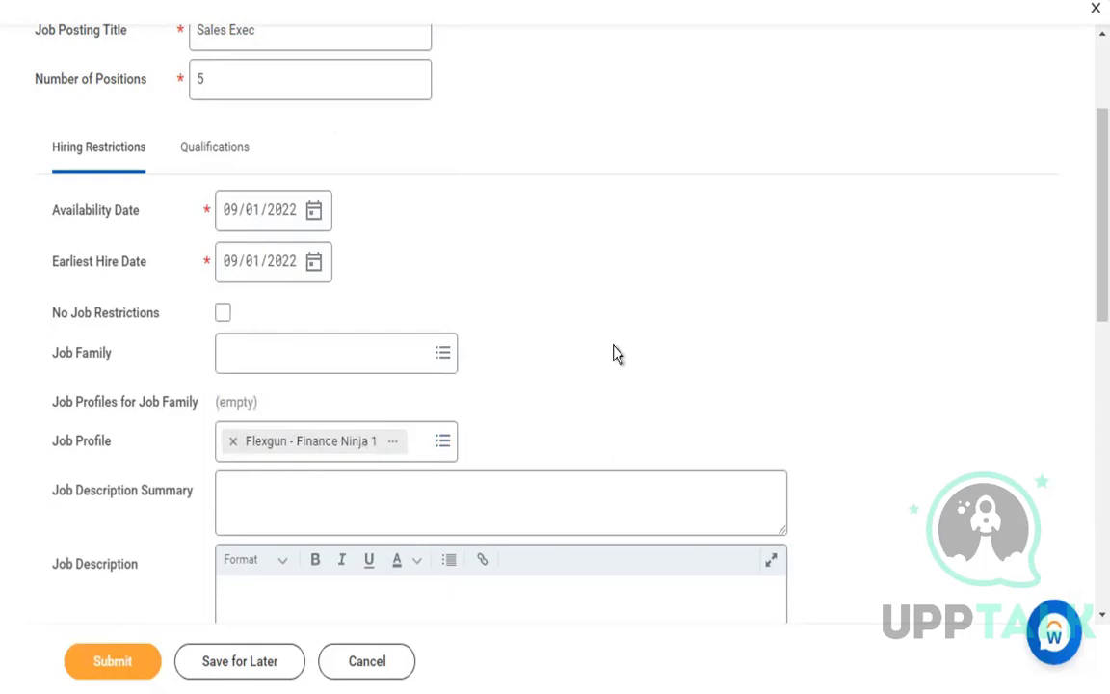
scroll(617, 354, "down", 4)
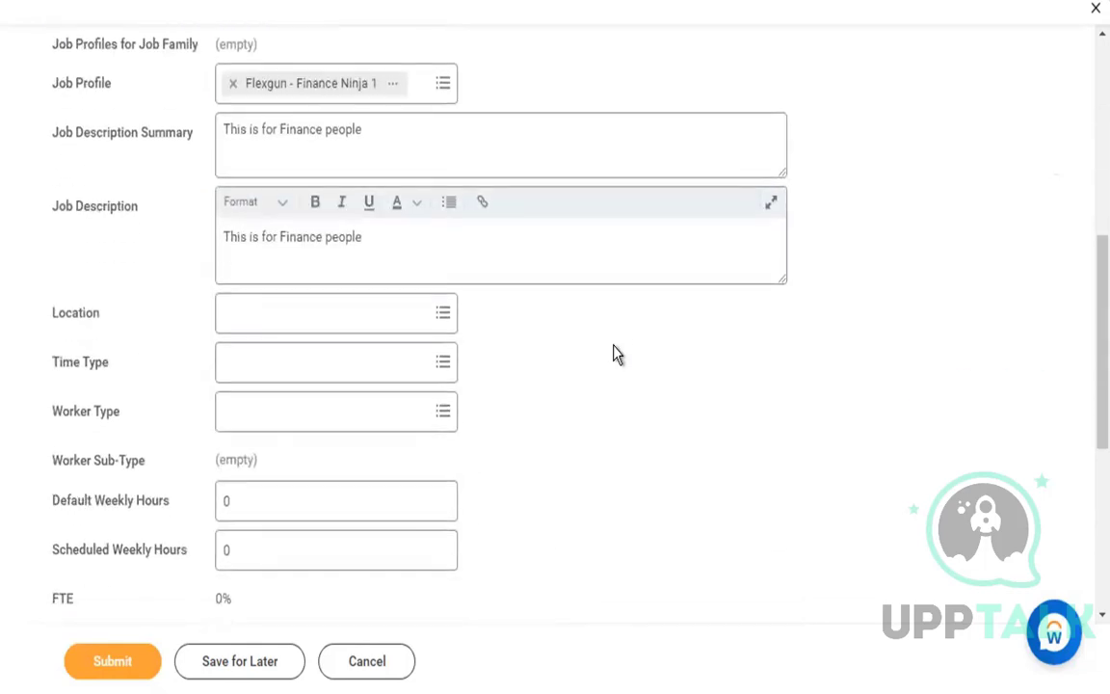
left_click(413, 288)
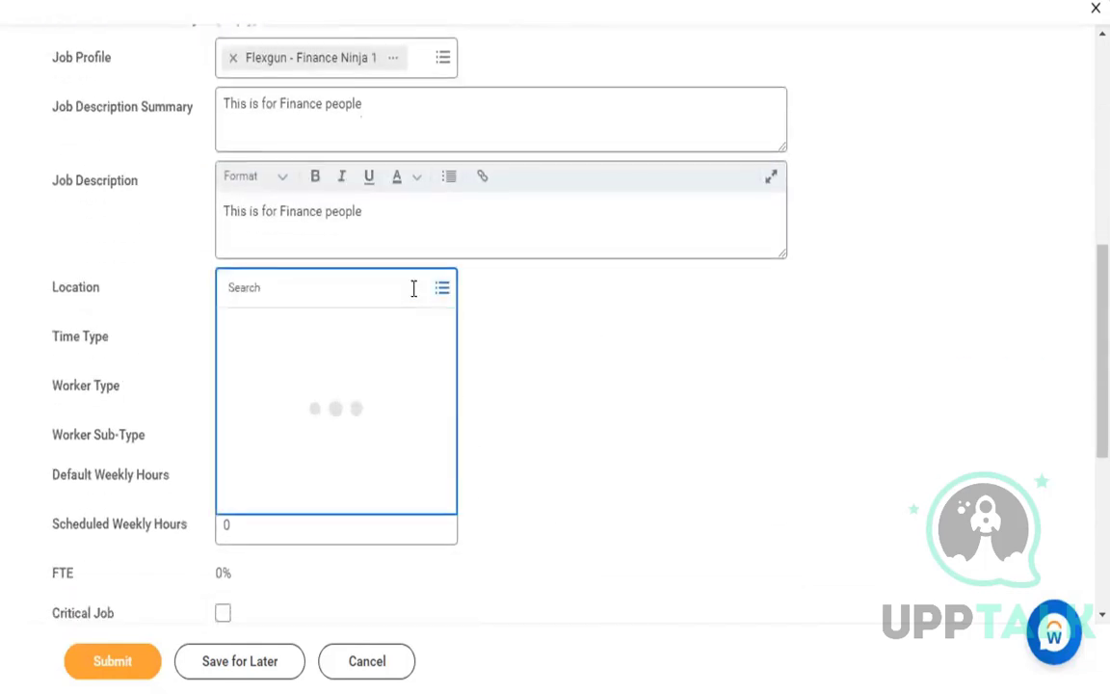
type("flex")
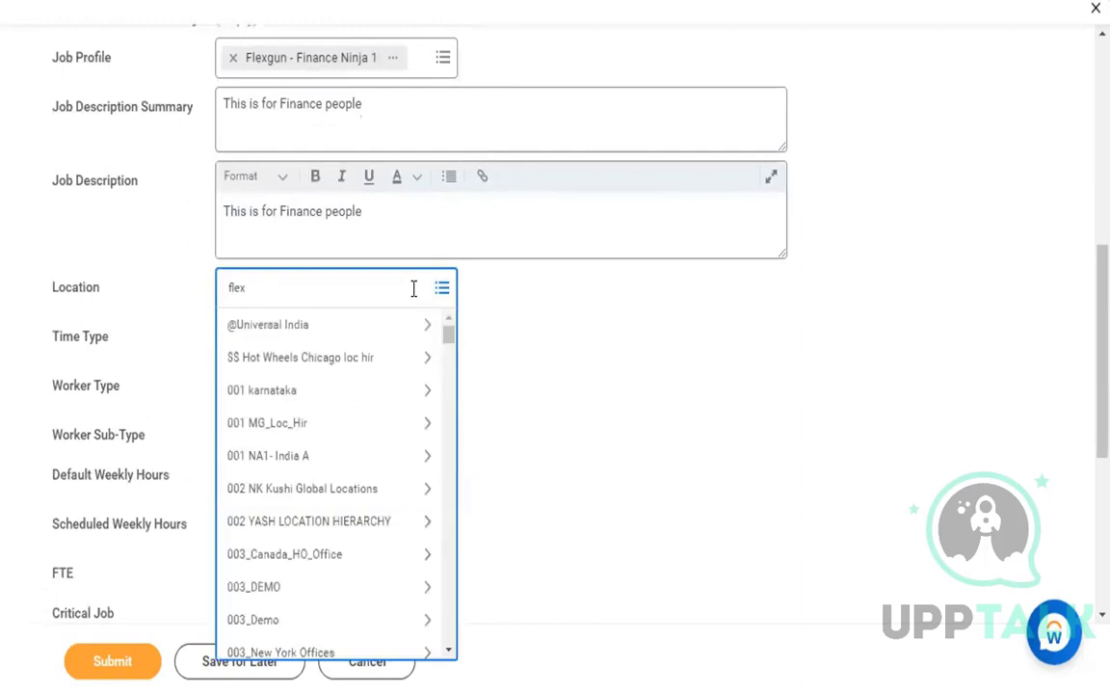
type("gun")
key("Return")
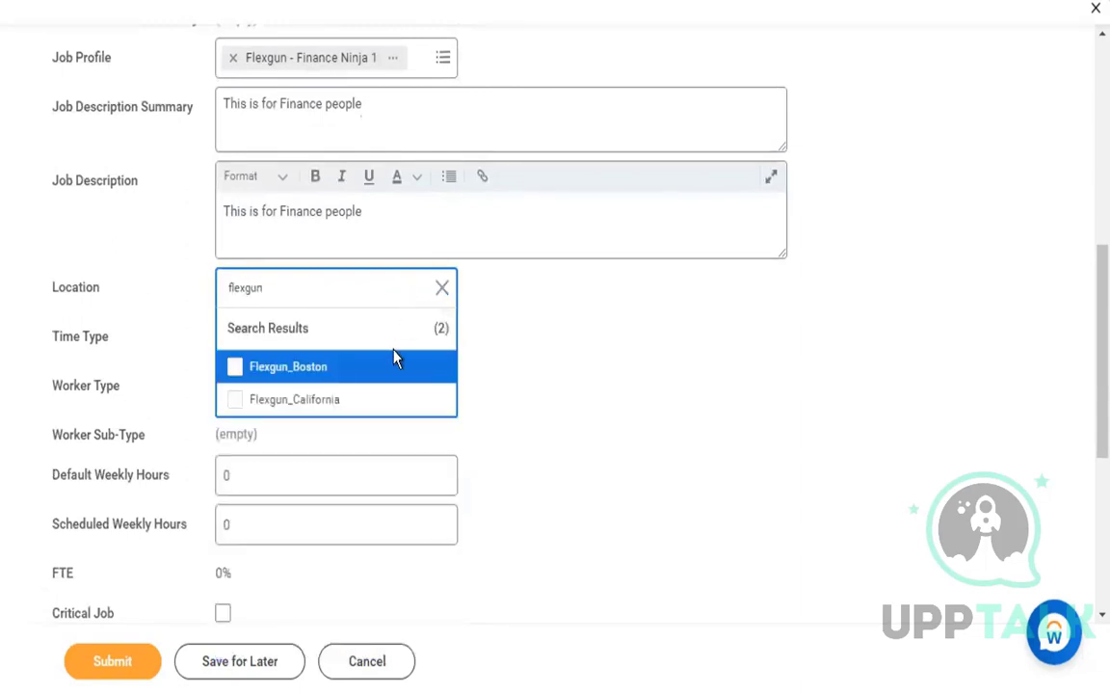
left_click(395, 399)
left_click(234, 287)
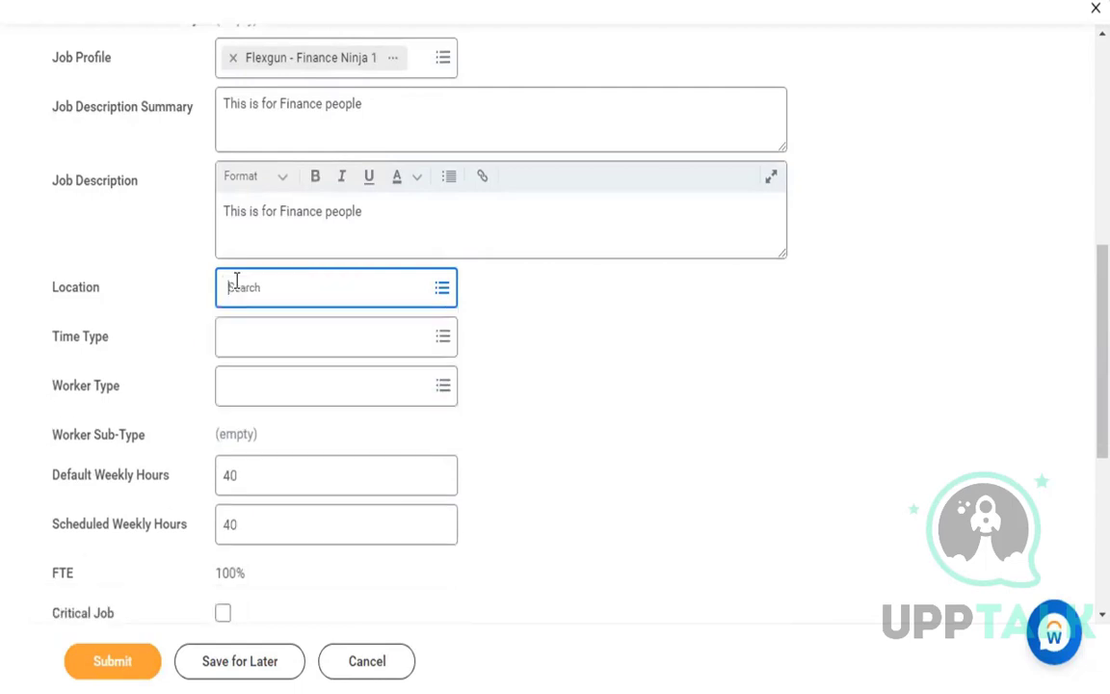
Step: Search the locations for yellow and add all matching locations to the positions
type("y")
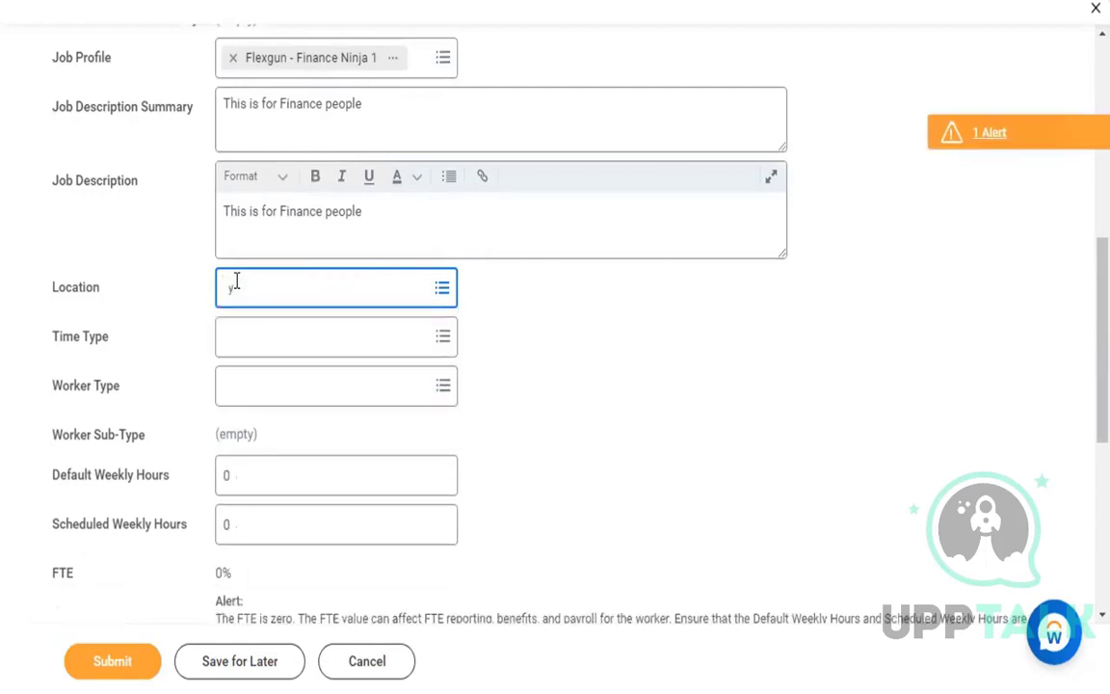
type("ellow")
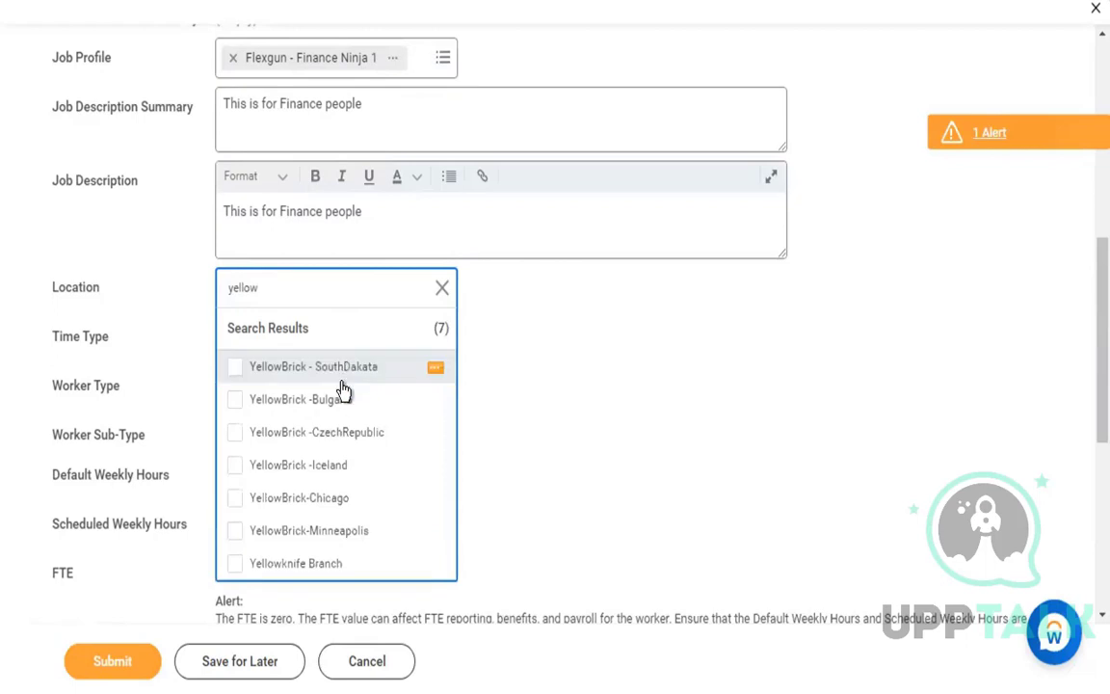
key("ctrl+a")
key("Return")
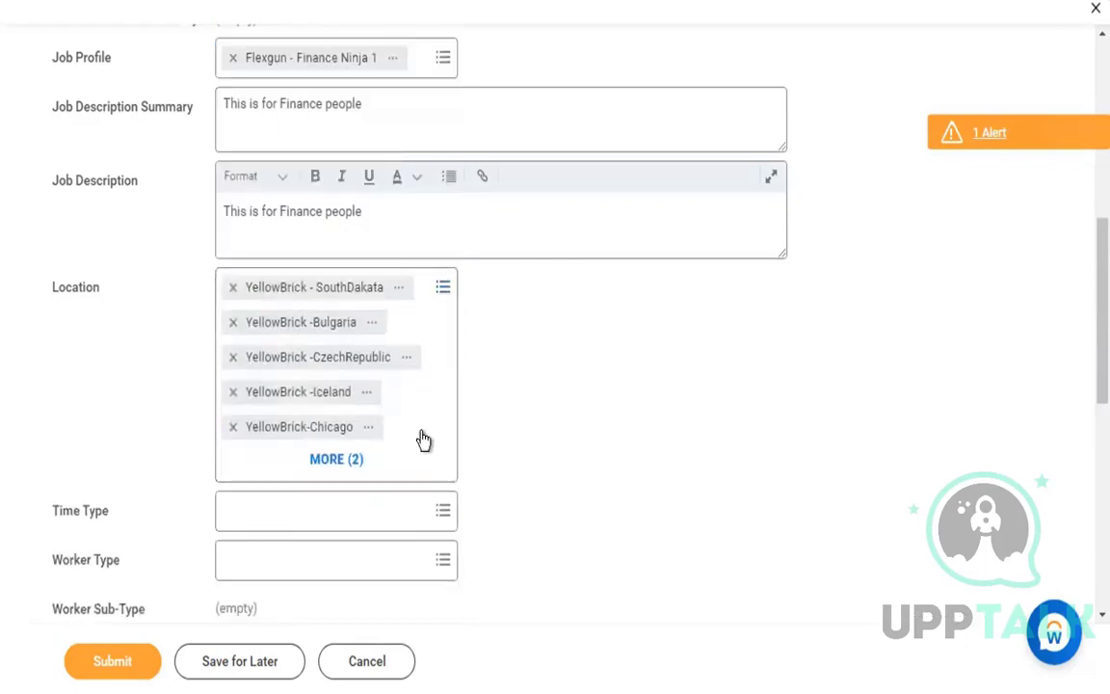
Step: Set the time type to Full time and the worker type to Employee
left_click(370, 513)
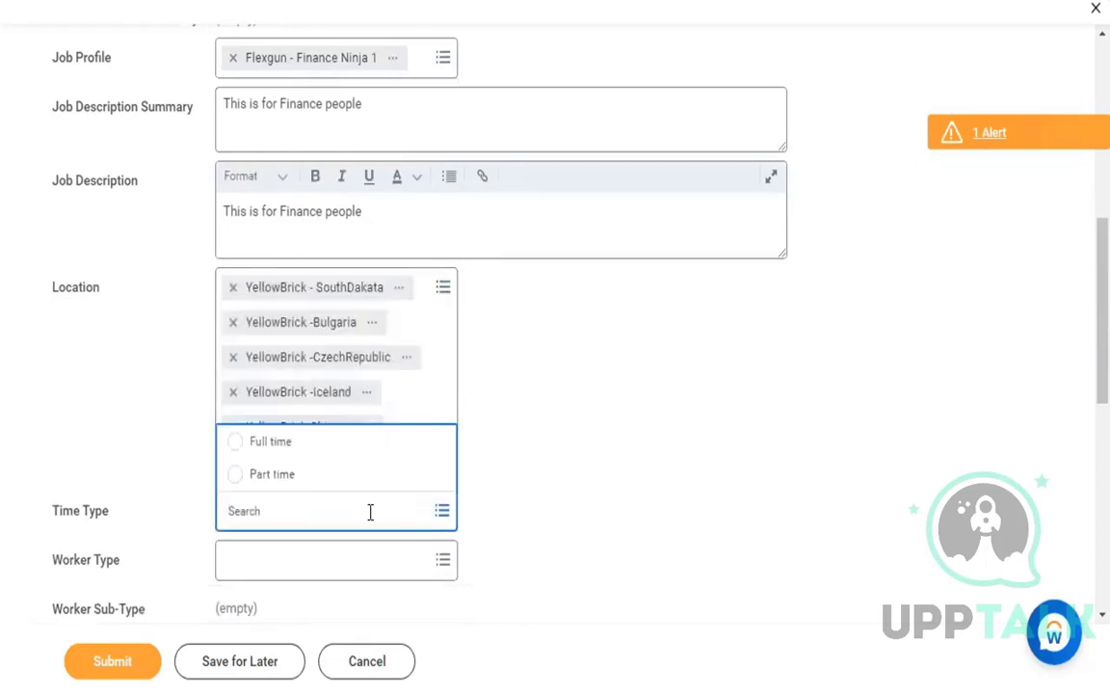
left_click(329, 445)
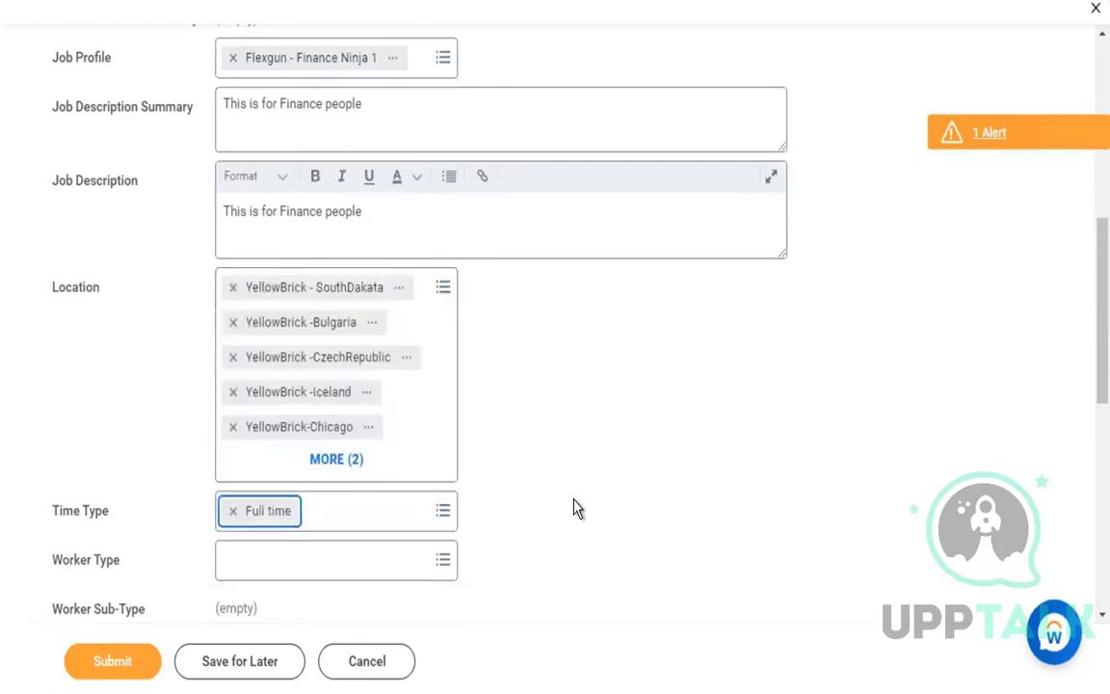
scroll(574, 509, "down", 2)
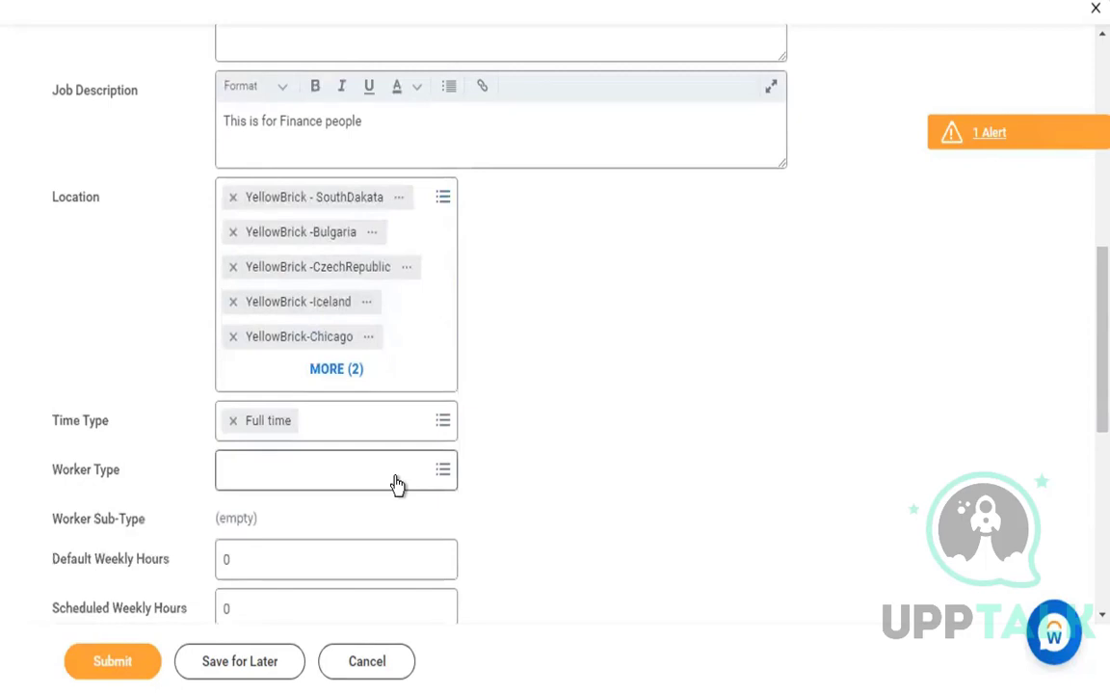
left_click(397, 482)
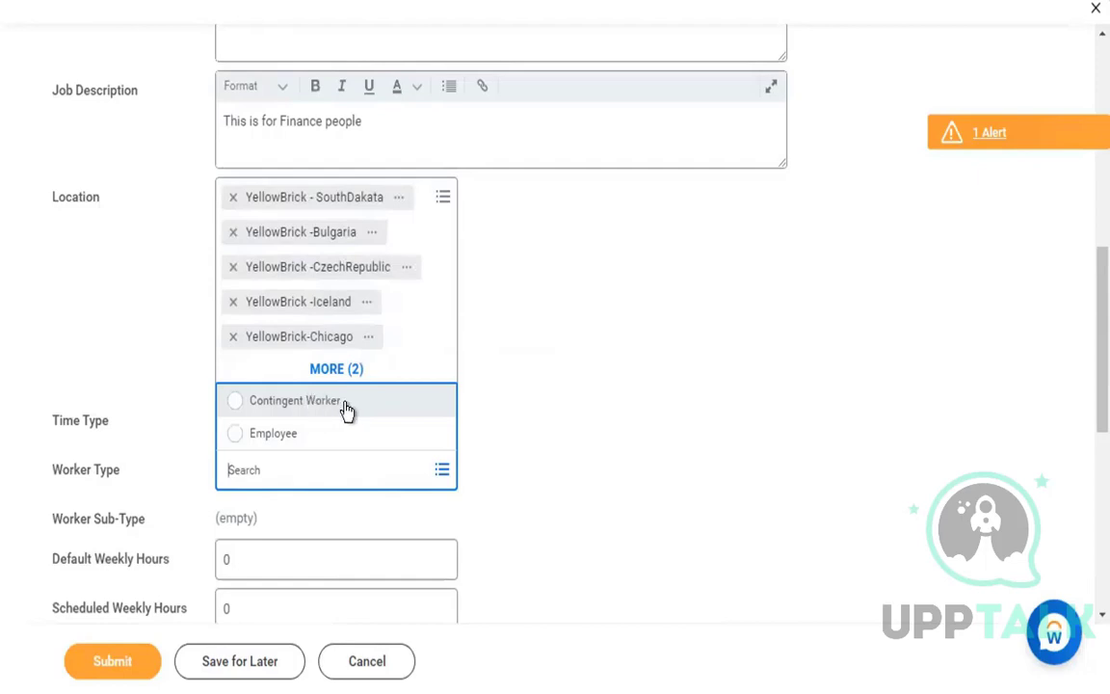
left_click(296, 441)
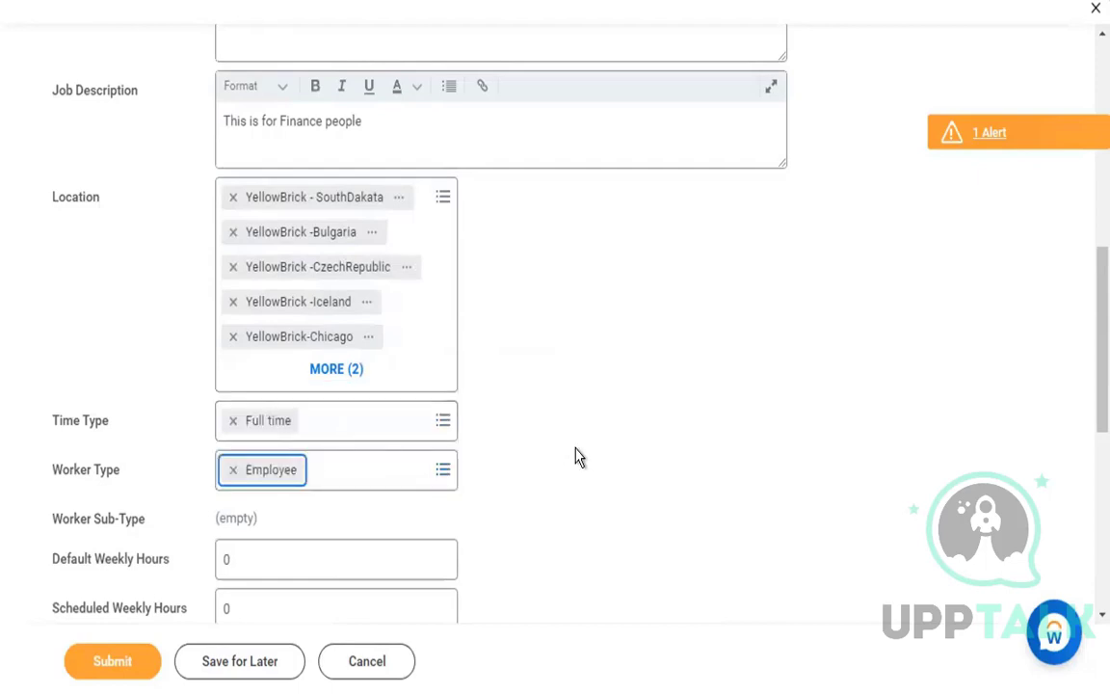
Step: Set the worker sub-type to Regular, chosen from the Worker Types category
scroll(577, 457, "down", 1)
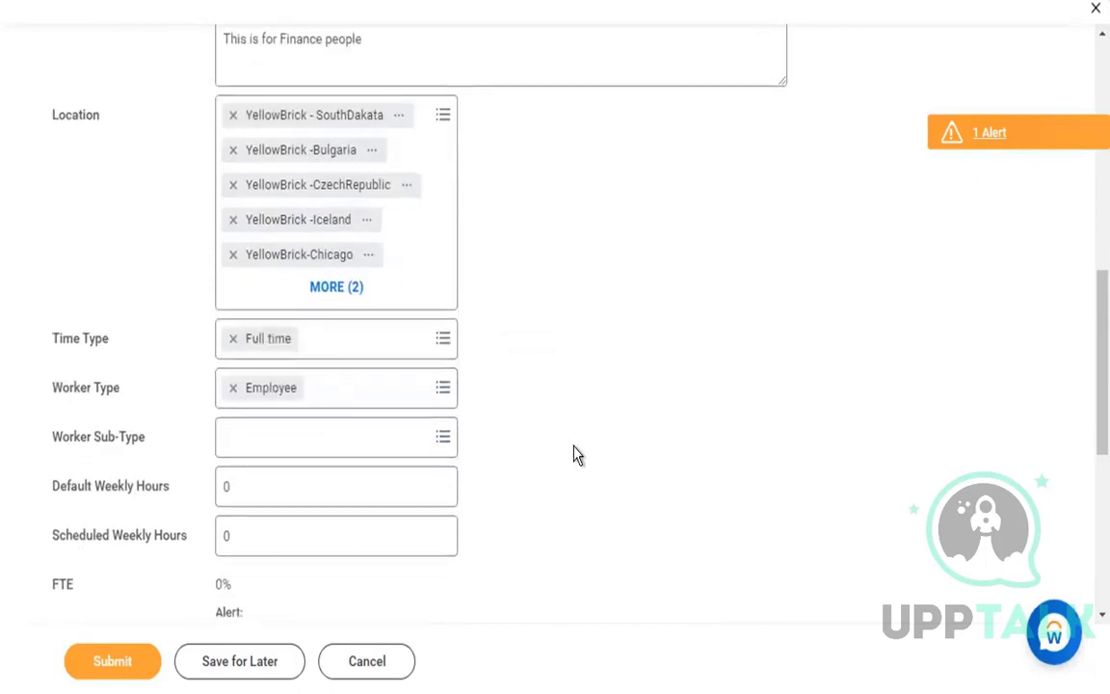
left_click(408, 434)
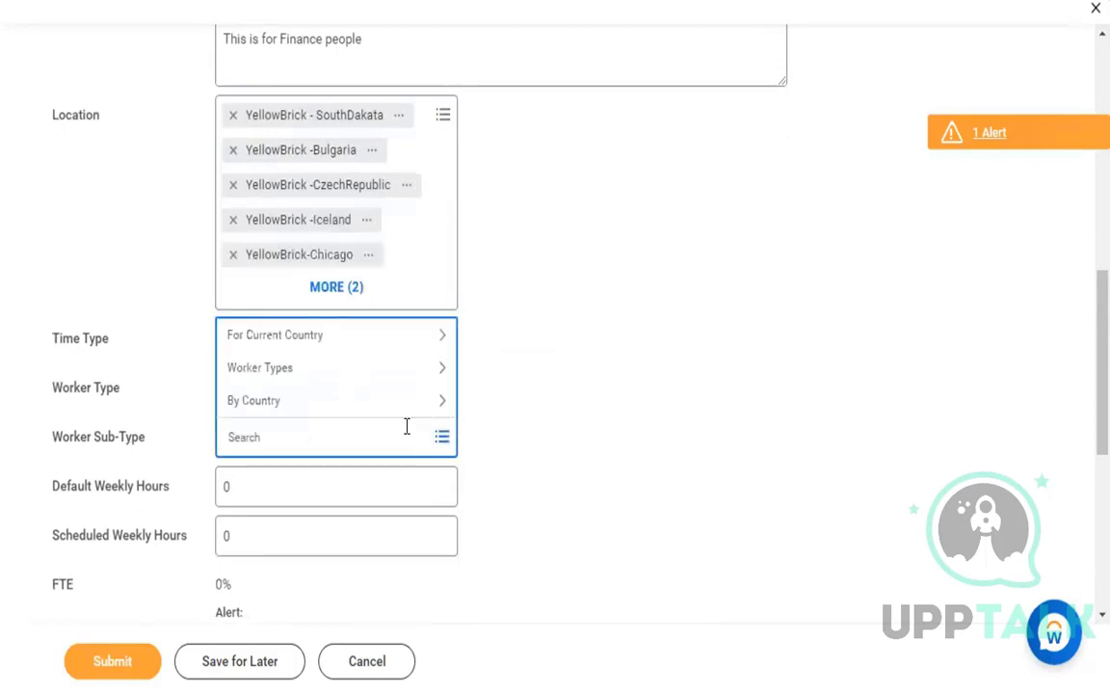
left_click(391, 368)
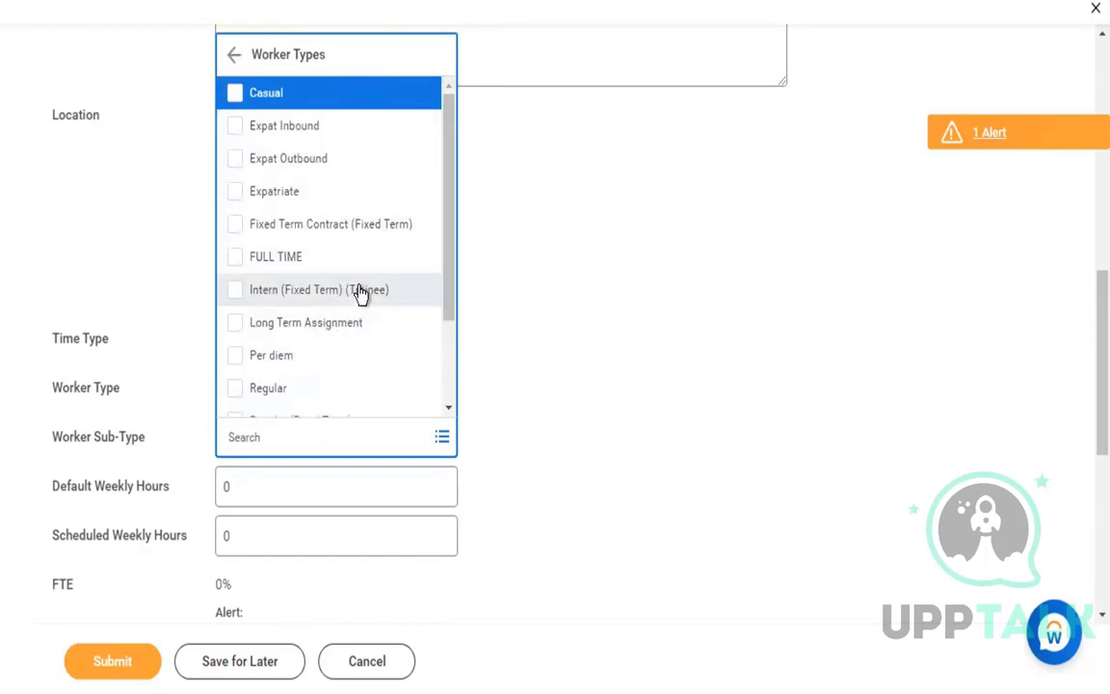
scroll(359, 294, "down", 1)
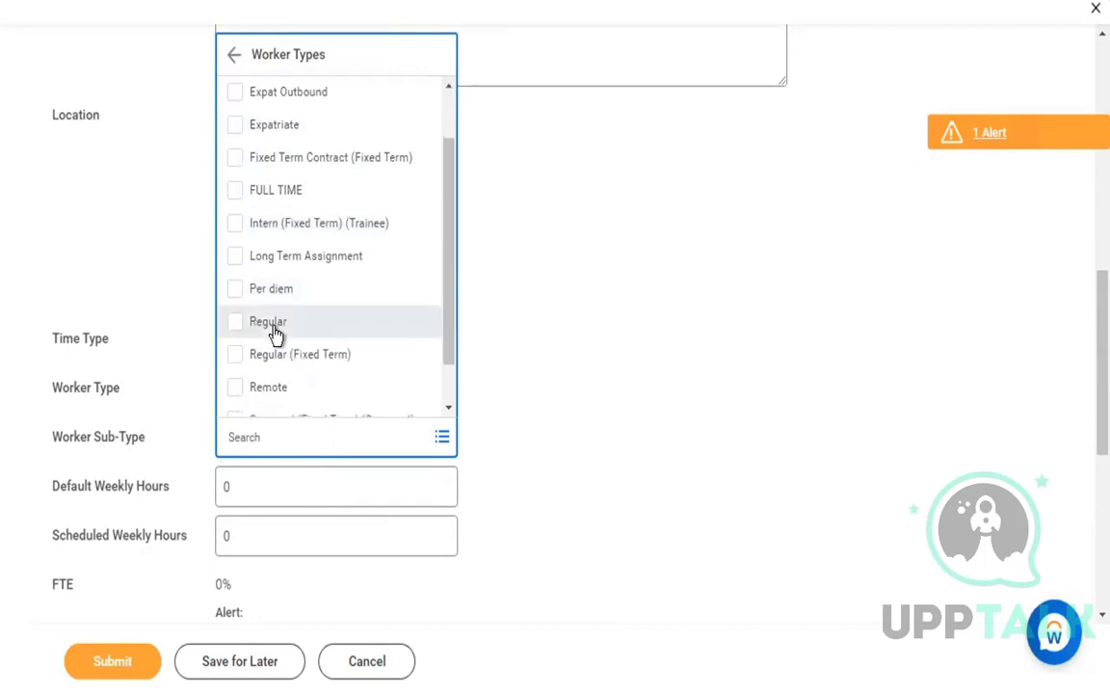
left_click(274, 333)
triple_click(106, 400)
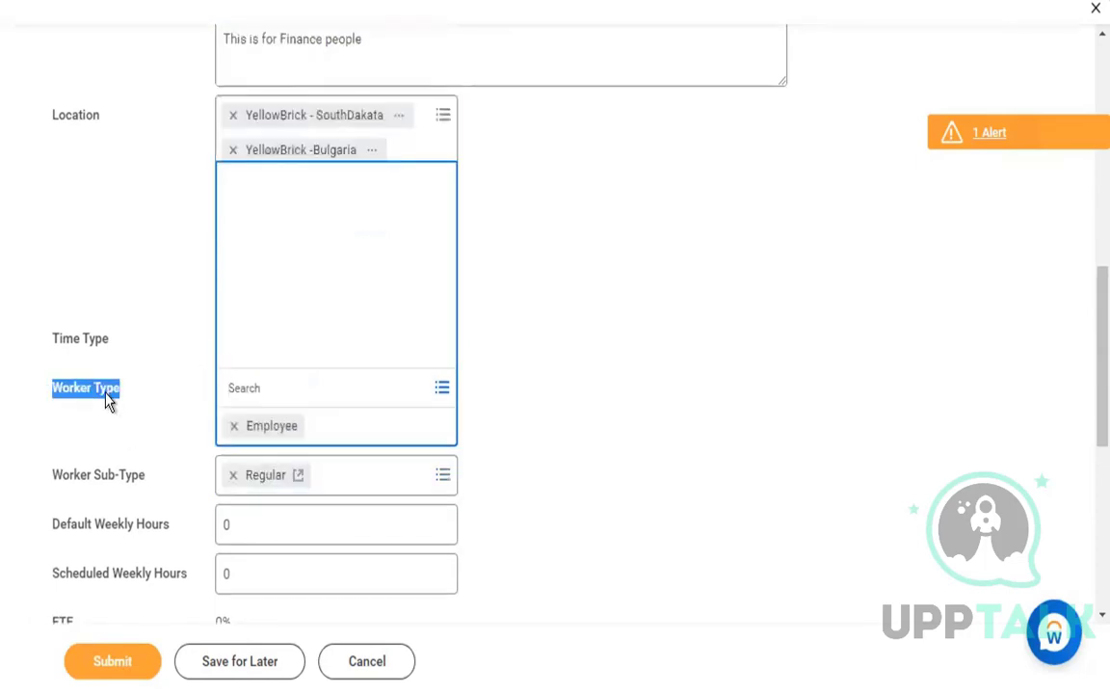
left_click(570, 410)
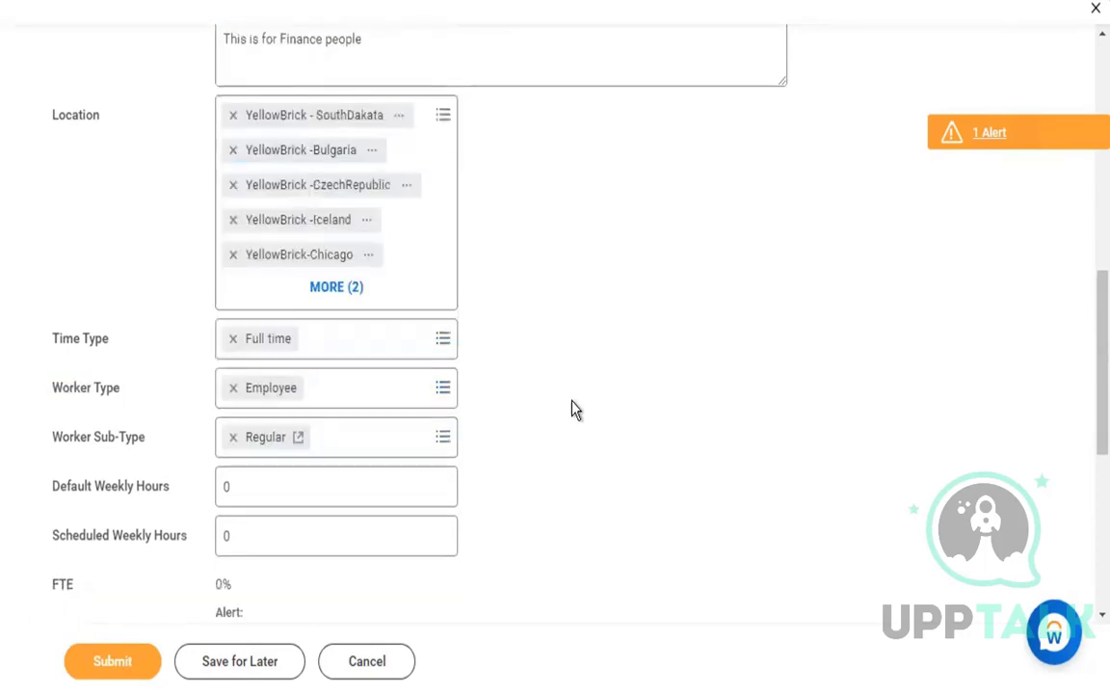
Step: Set both the default weekly hours and the scheduled weekly hours to 40
left_click(375, 496)
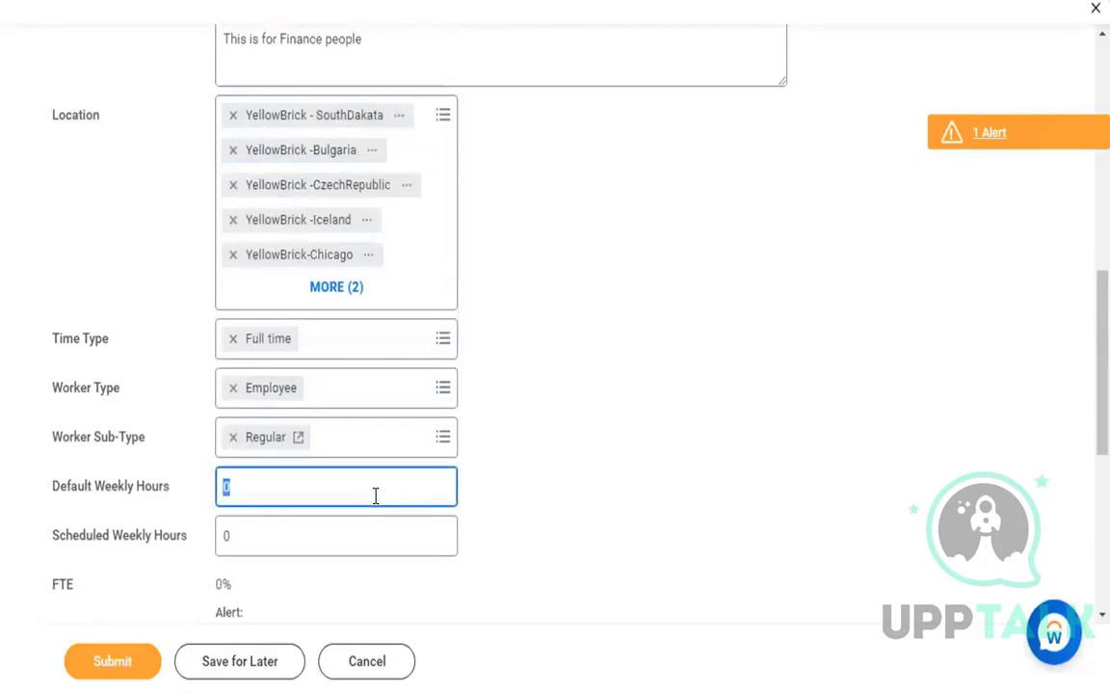
type("40")
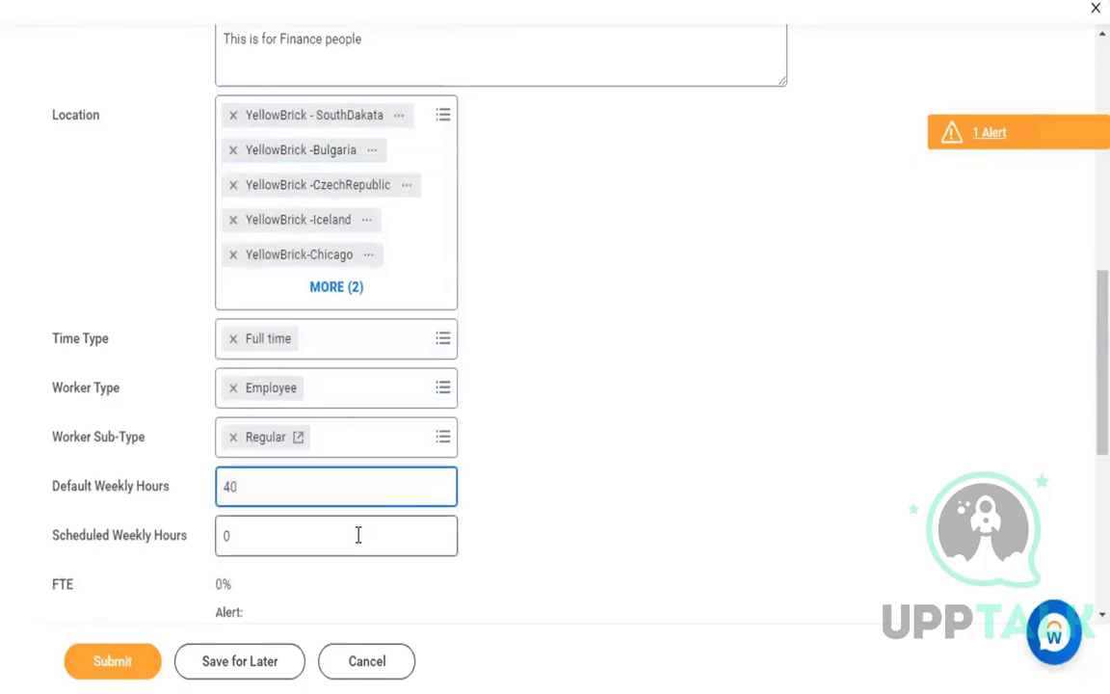
left_click(357, 533)
type("4040")
left_click(663, 511)
scroll(659, 511, "down", 5)
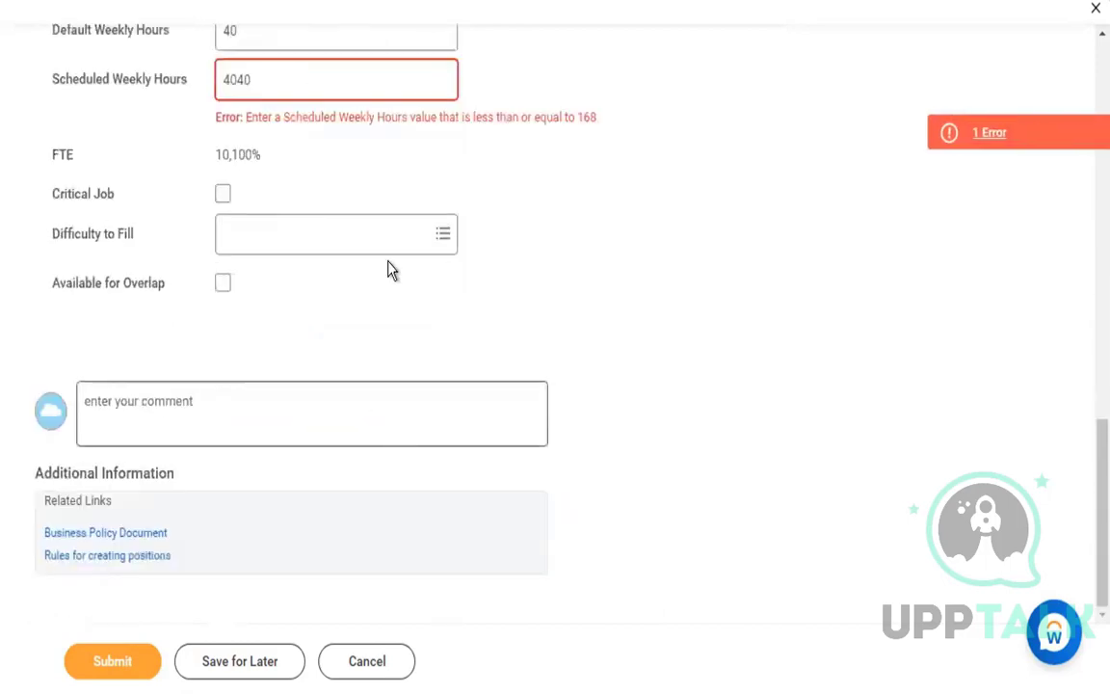
left_click(278, 74)
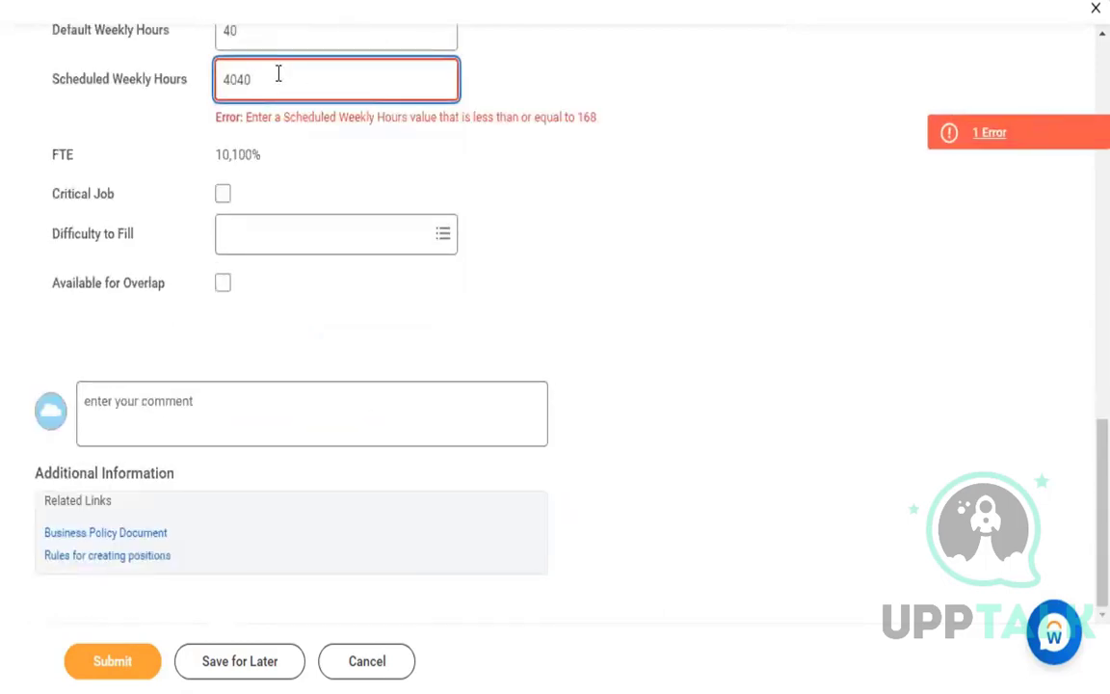
key("BackSpace")
key("BackSpace")
left_click(564, 211)
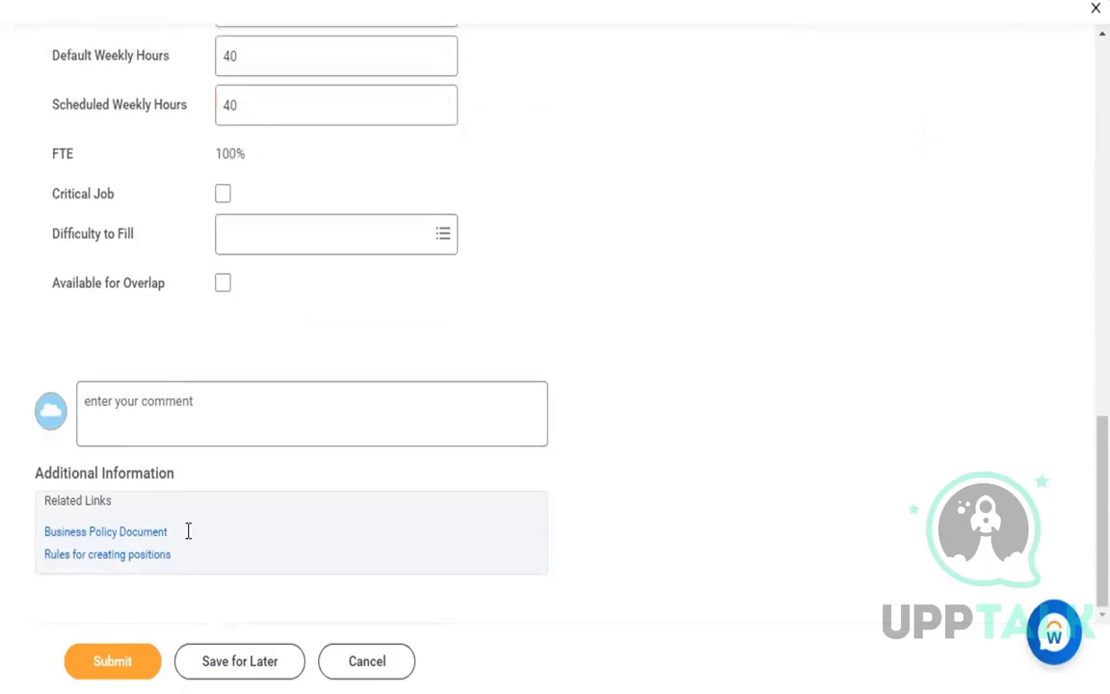
Step: Submit the Sales Exec position request and dismiss the submission message
left_click(116, 665)
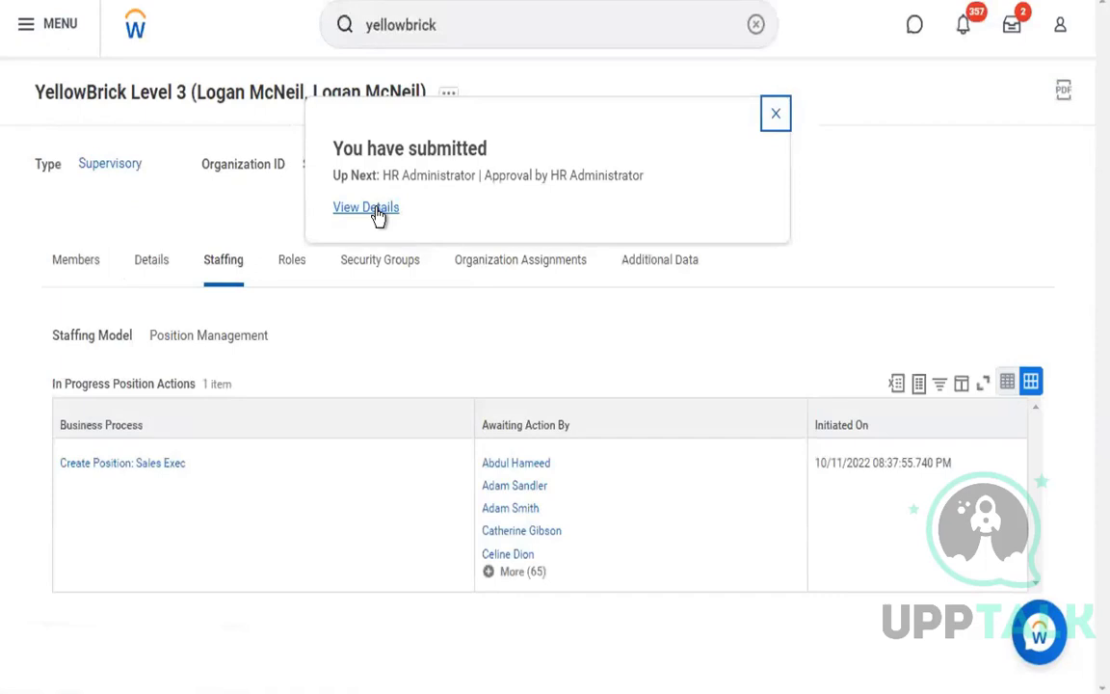
left_click(588, 419)
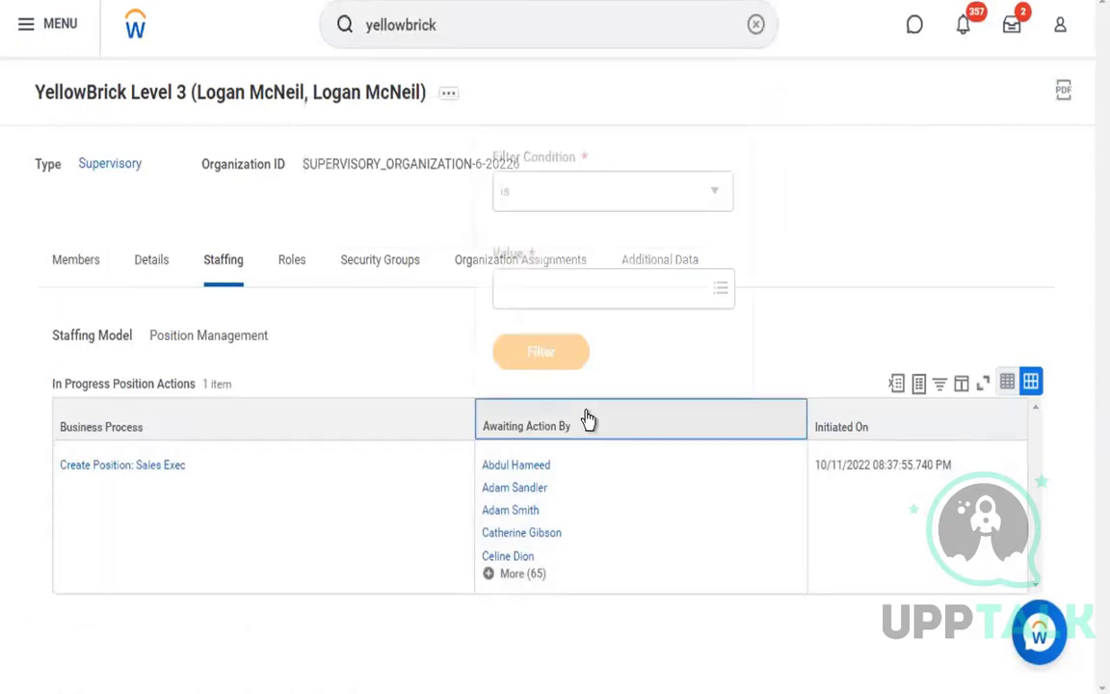
Step: Filter the in-progress position actions where Awaiting Action By is either of the two entries matching the organization manager's name
left_click(608, 299)
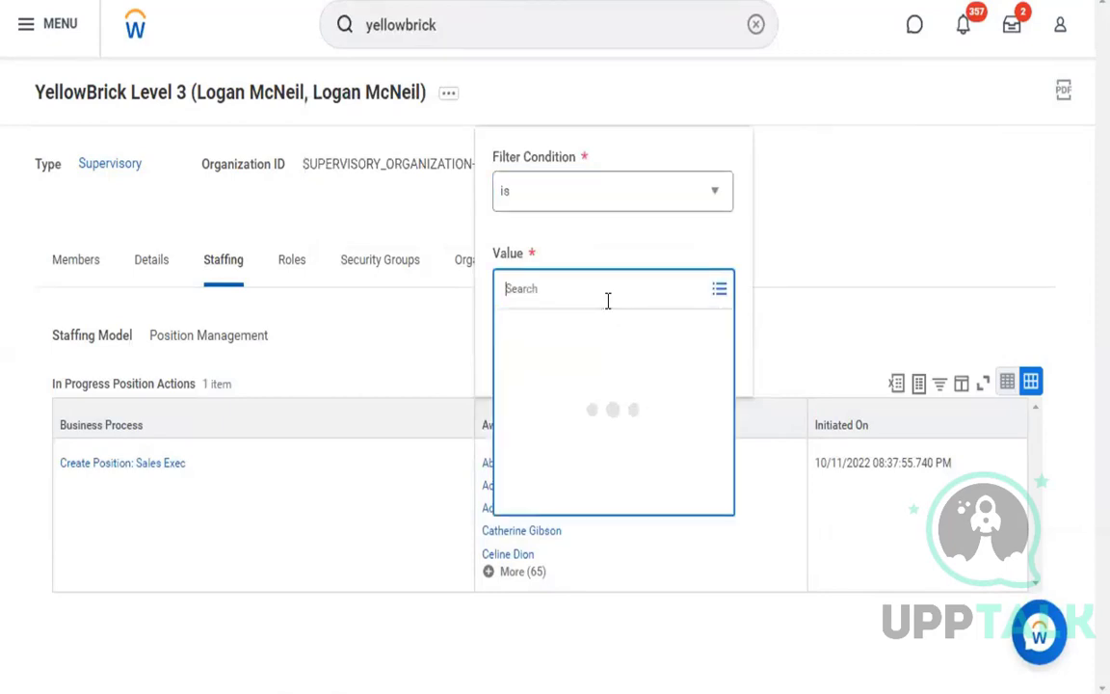
type("logan mc")
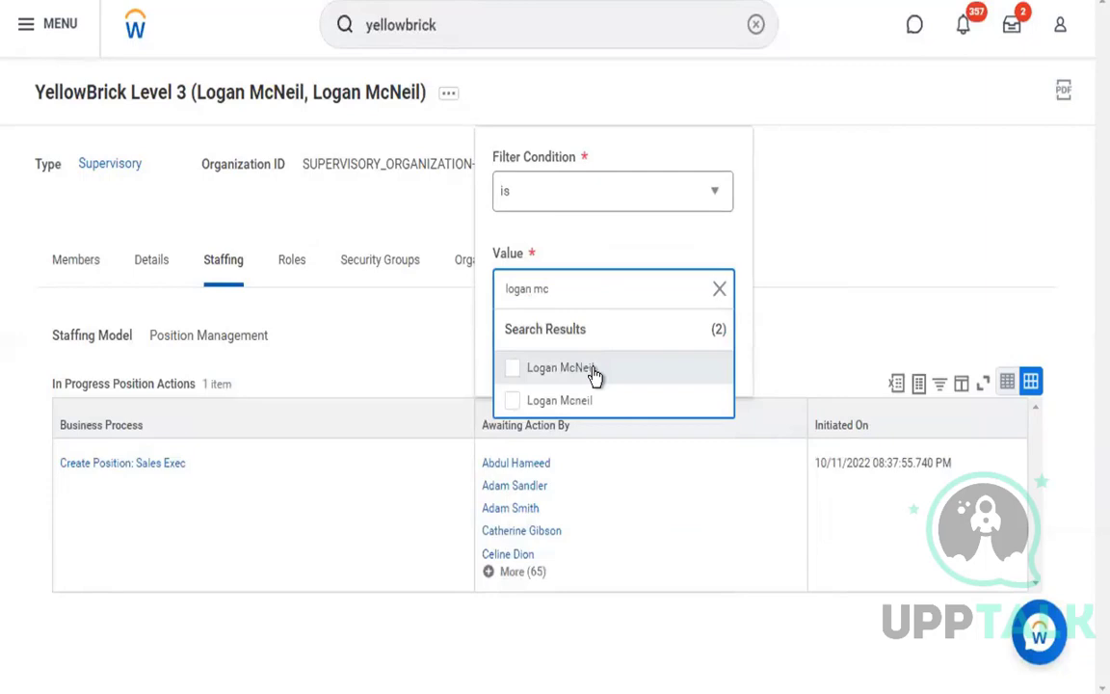
left_click(584, 409)
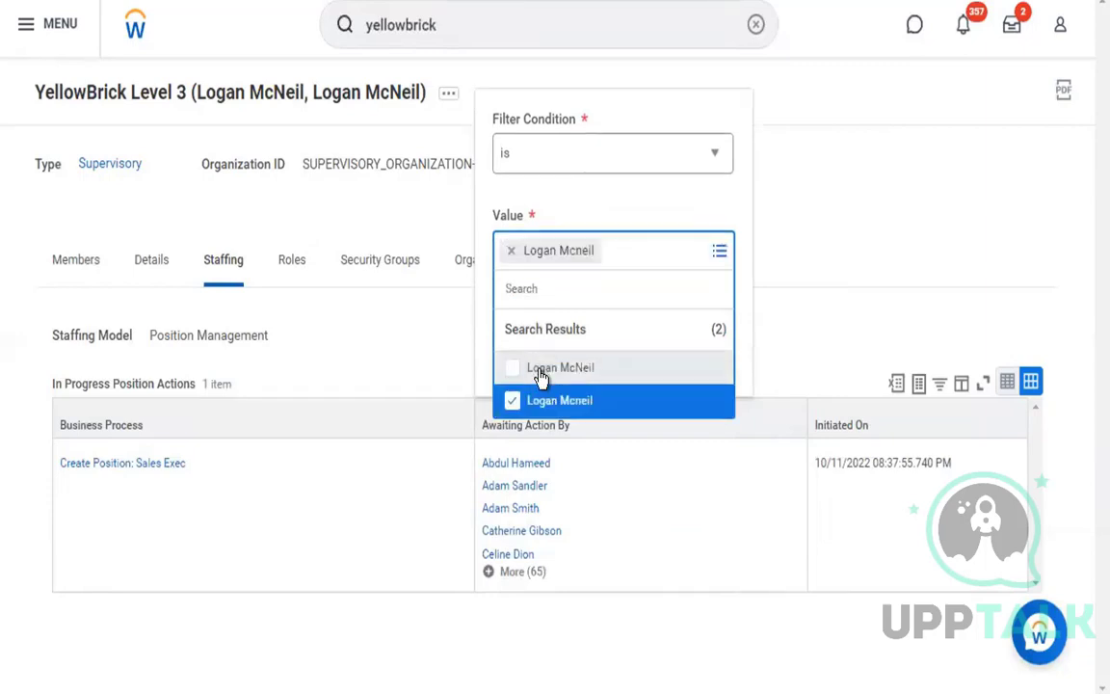
left_click(540, 376)
left_click(609, 178)
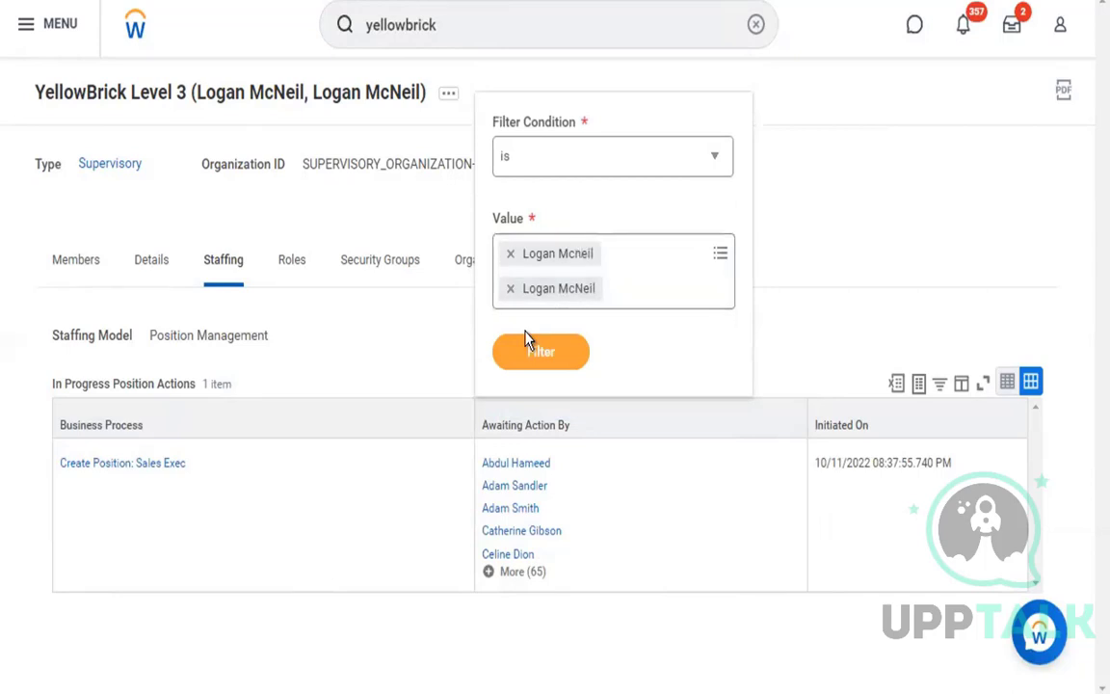
left_click(528, 349)
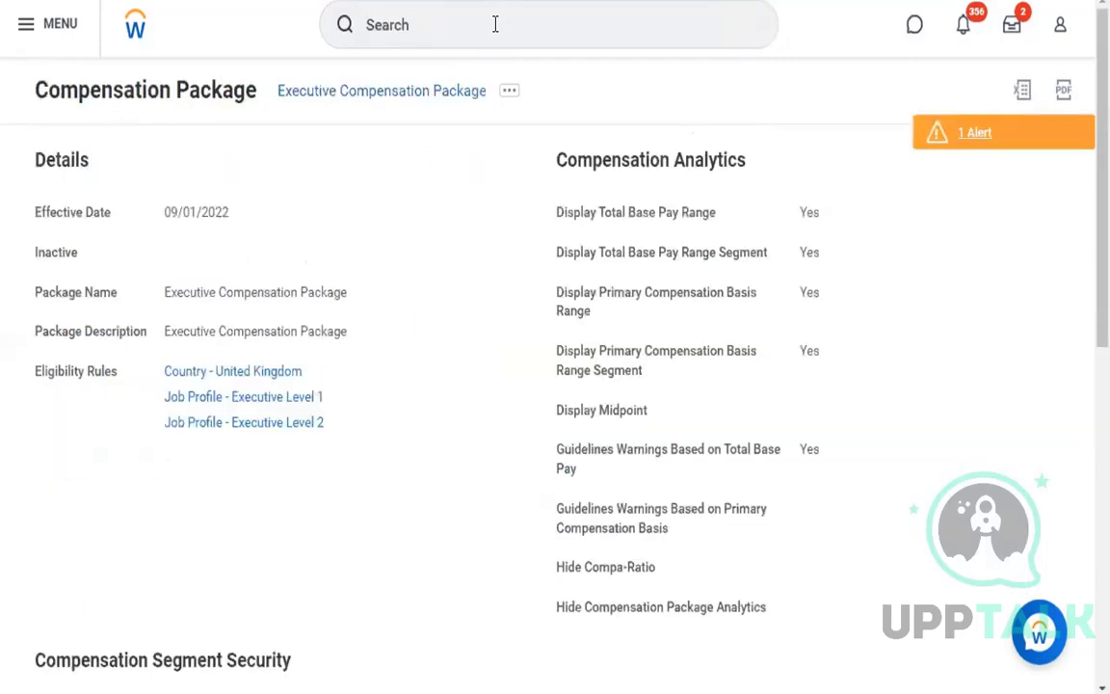
Step: Run the Start Proxy task to act as the Chief Human Resources Officer from Executive Management
left_click(495, 24)
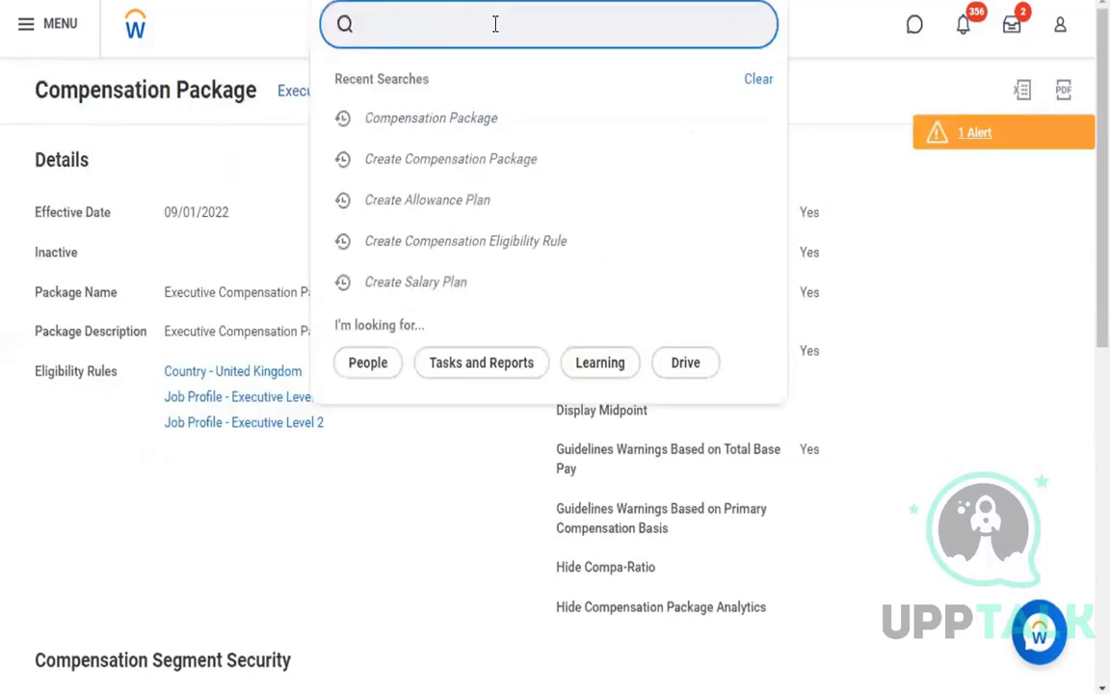
type("star prox")
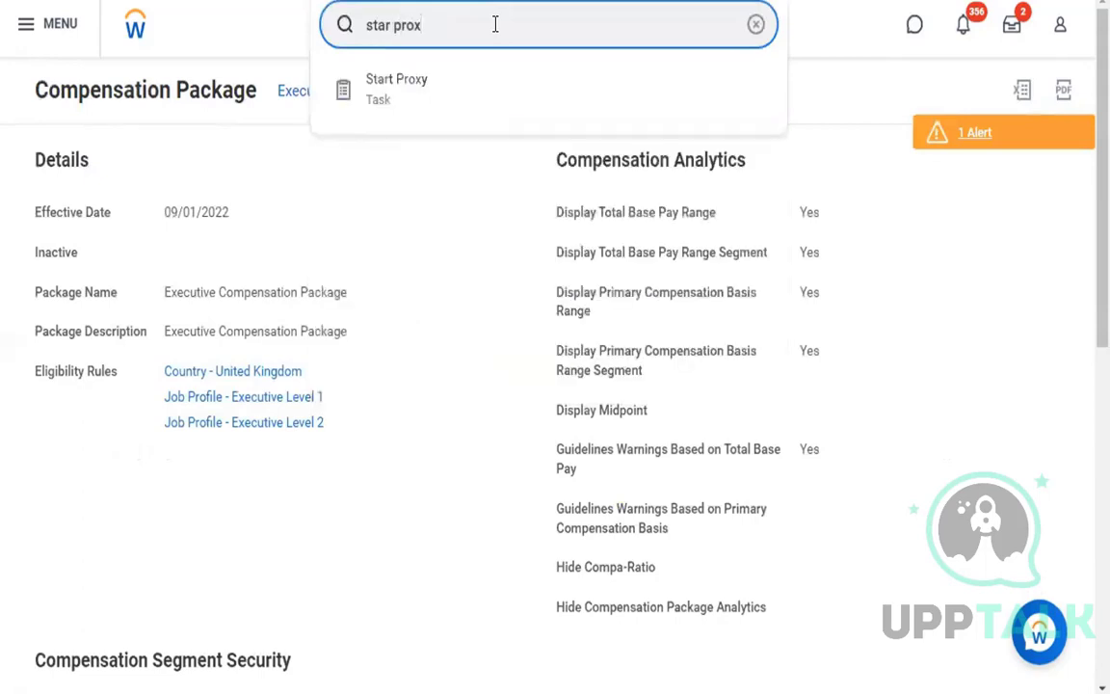
left_click(449, 88)
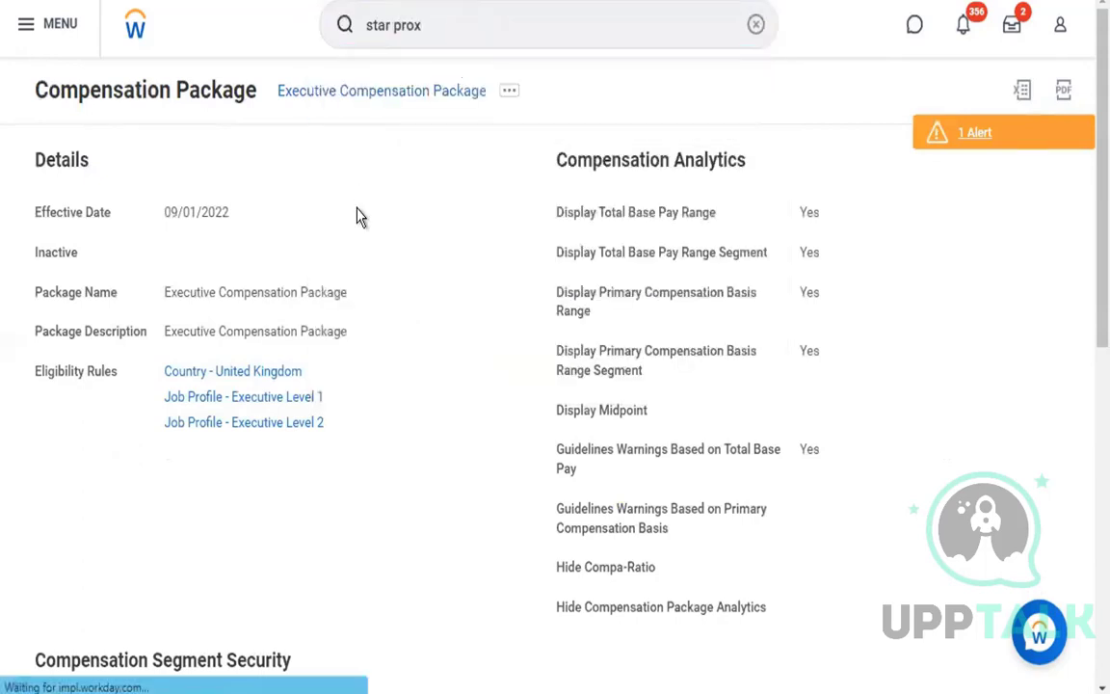
left_click(241, 175)
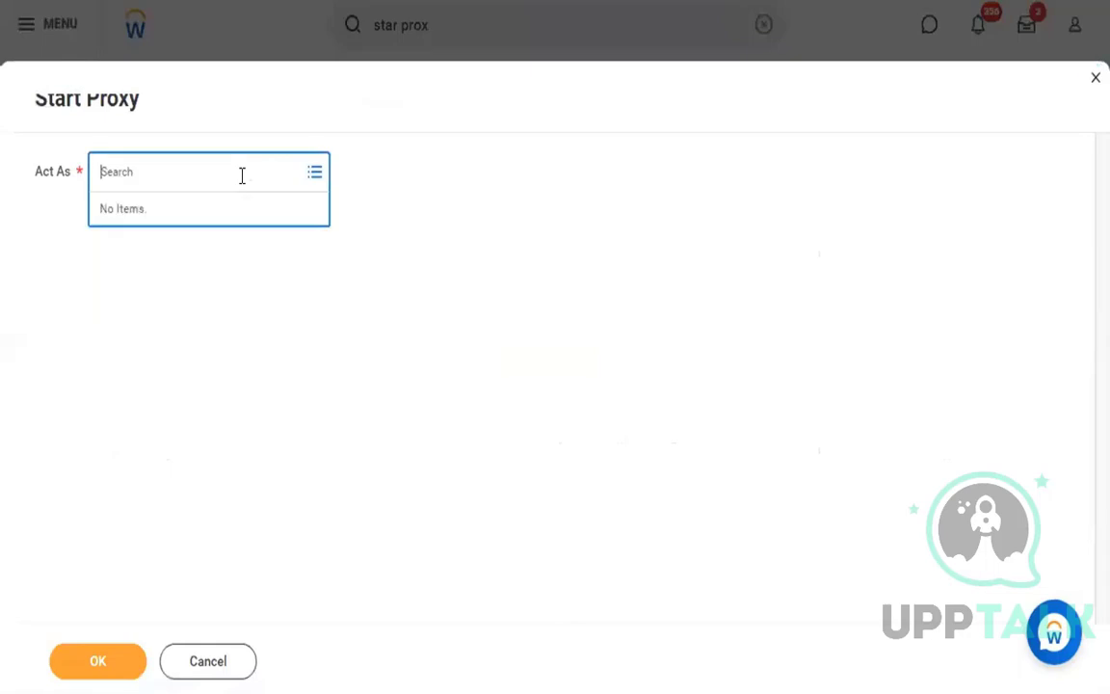
type("logan mc")
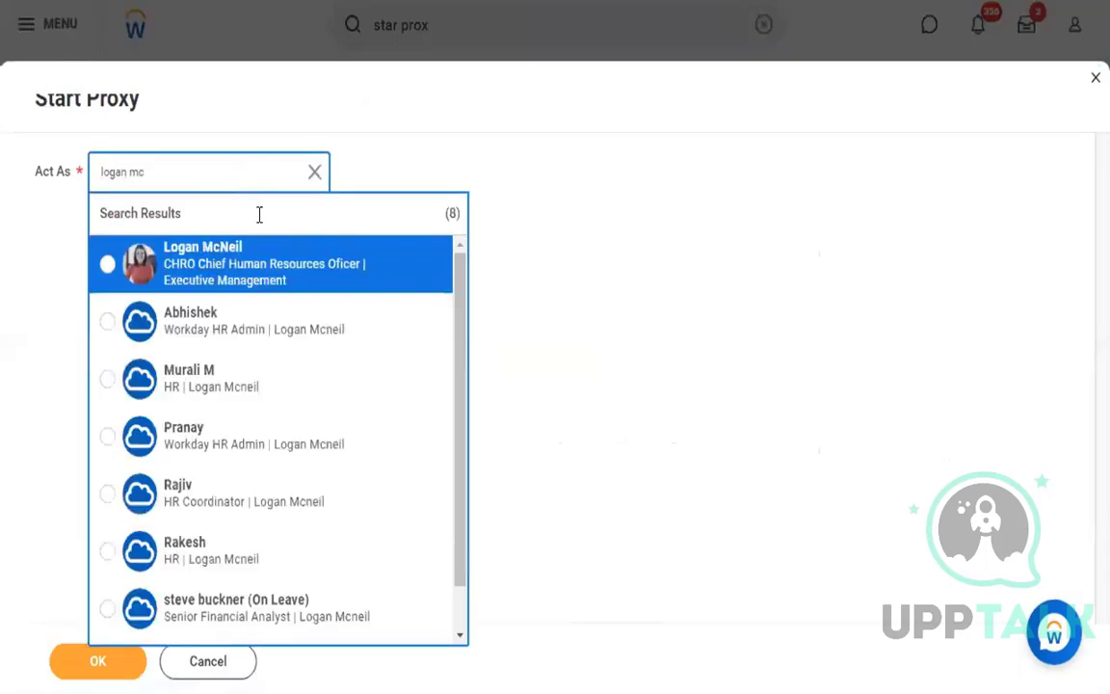
left_click(133, 659)
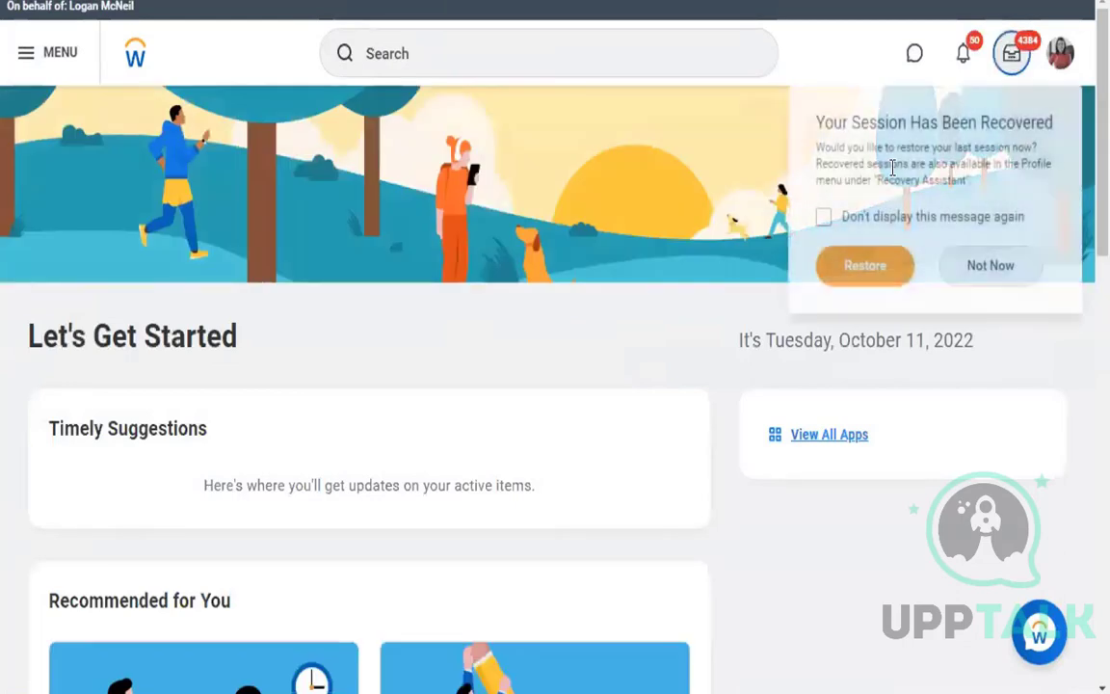
Step: Approve the Create Position: Sales Exec request in the inbox, declining the session recovery offer, and view the approval details
left_click(1012, 53)
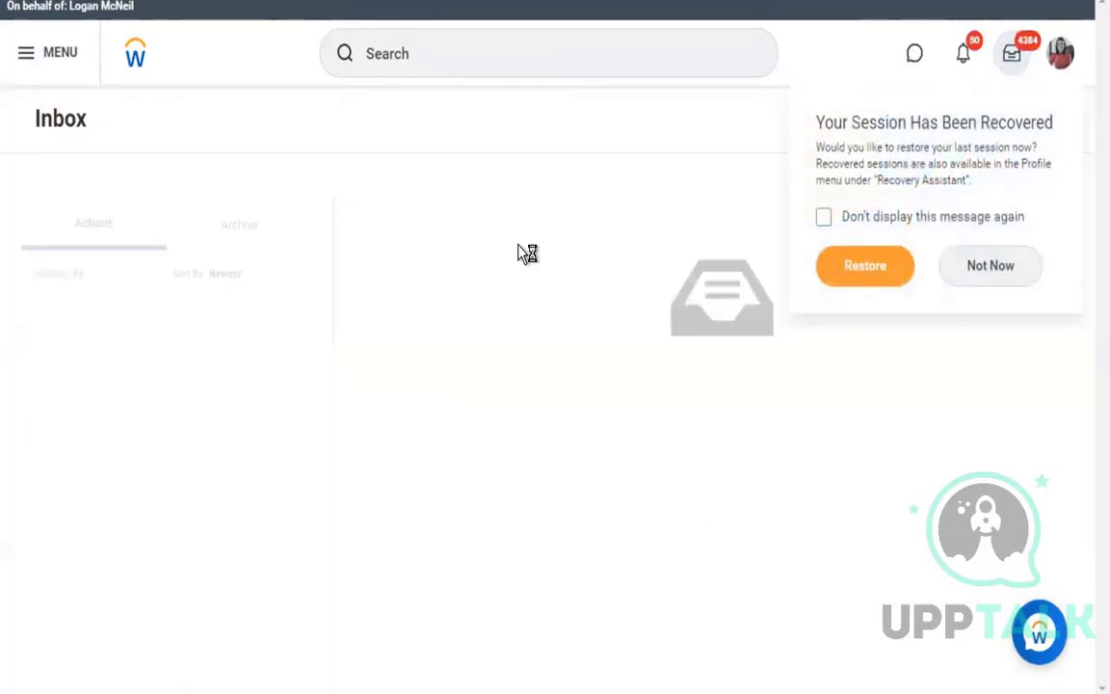
left_click(1005, 273)
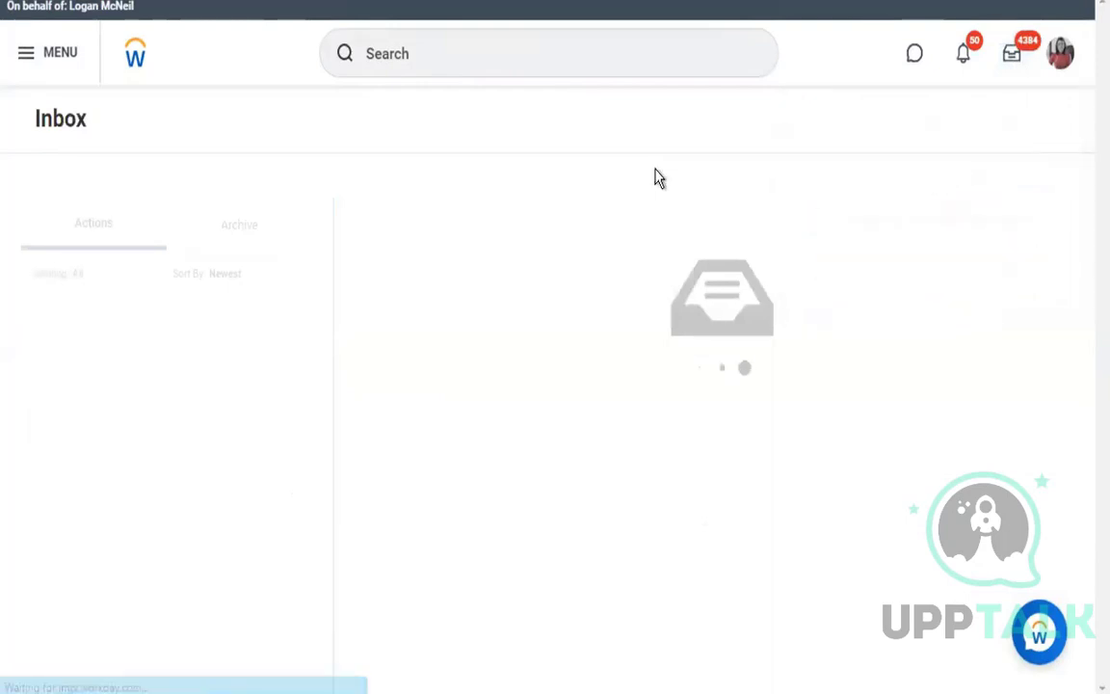
left_click(179, 332)
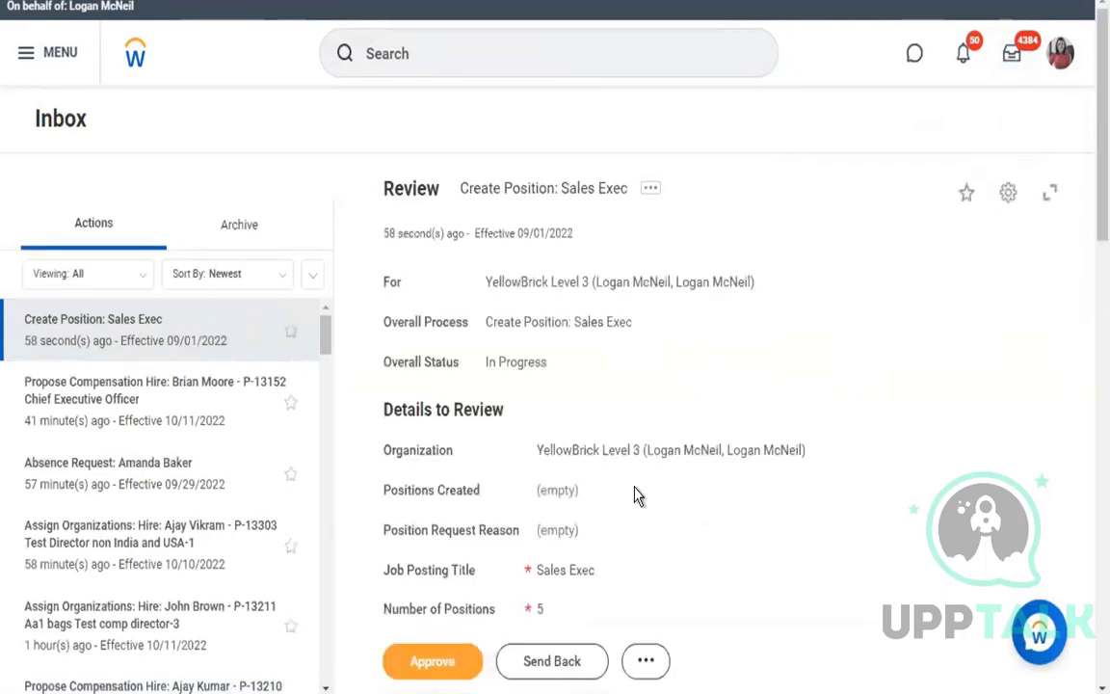
left_click(433, 662)
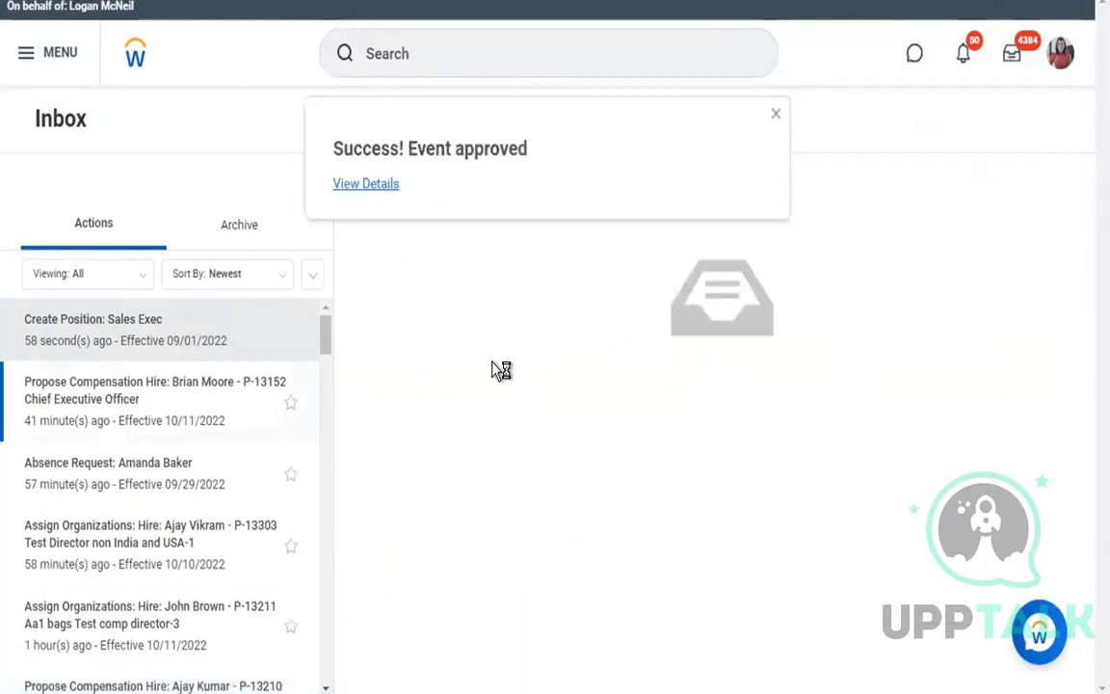
left_click(373, 188)
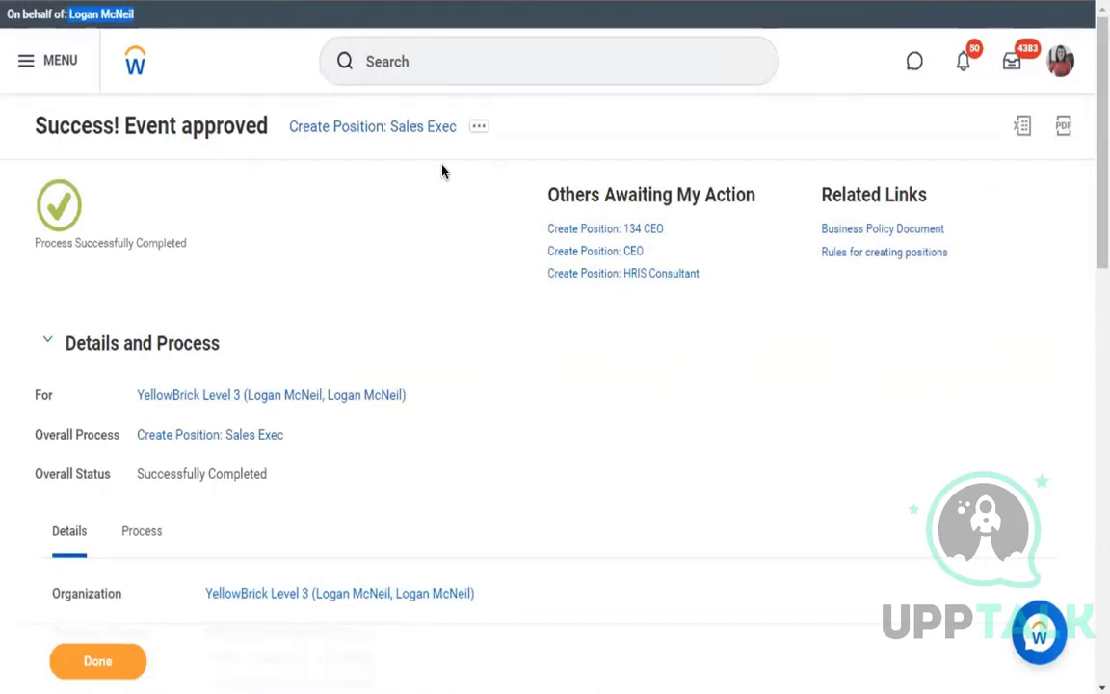
Step: Switch to the Compensation Package sheet in Google Sheets and review the Grade Profile, Compensation Plan and Compensation Package tables
key("ctrl+Left")
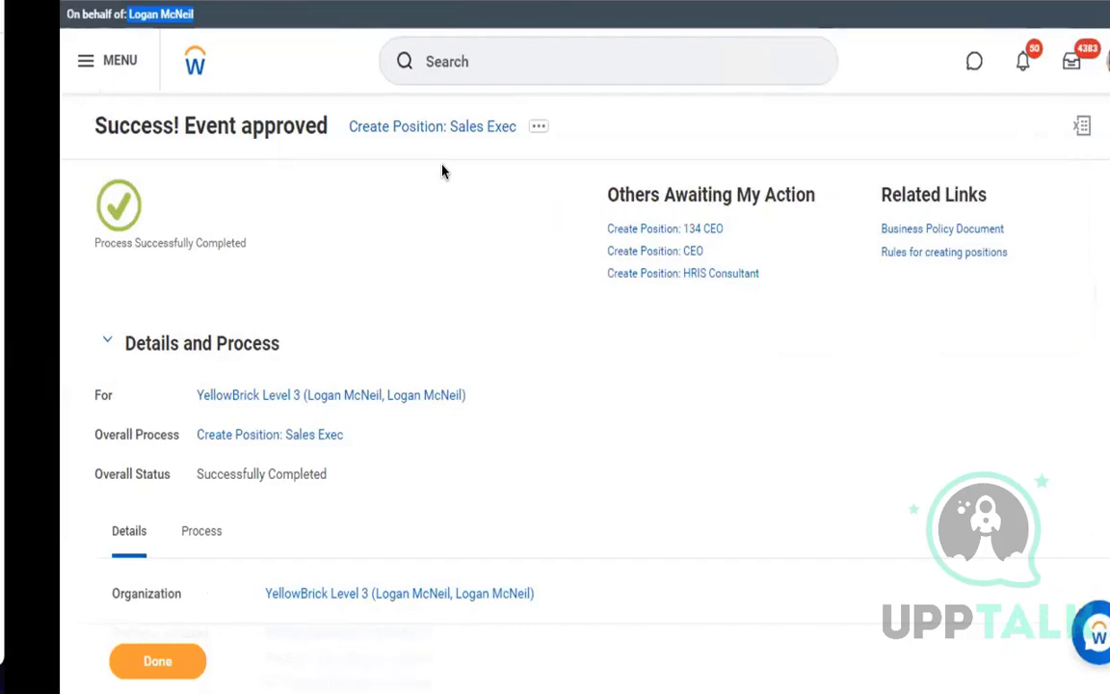
scroll(231, 495, "left", 10)
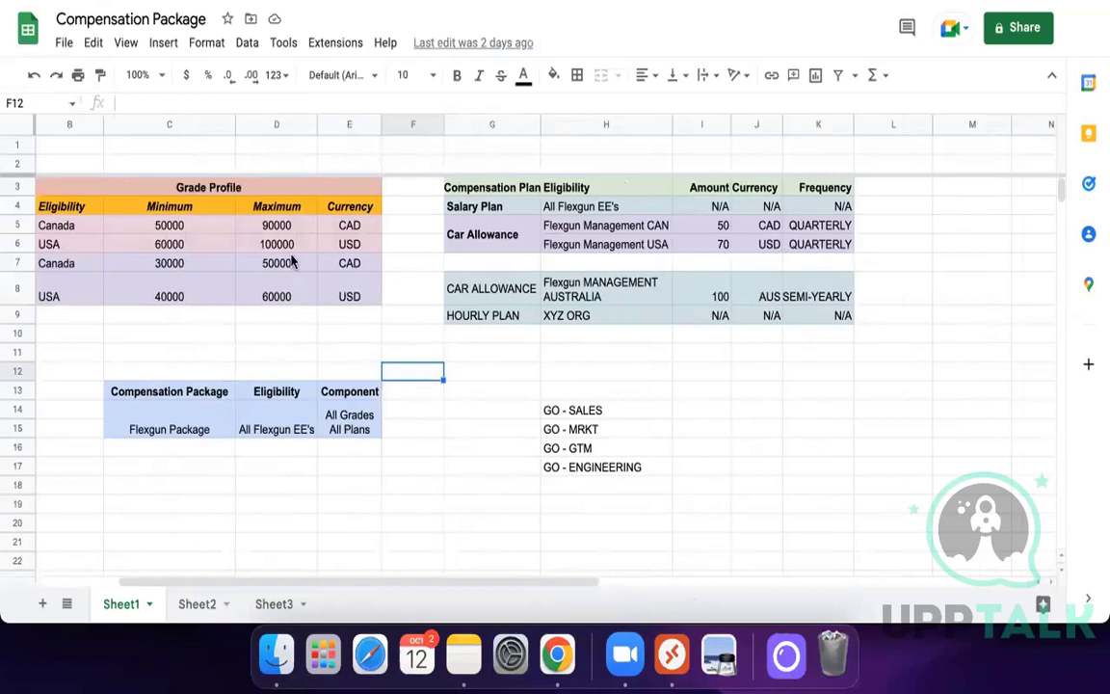
left_click(219, 248)
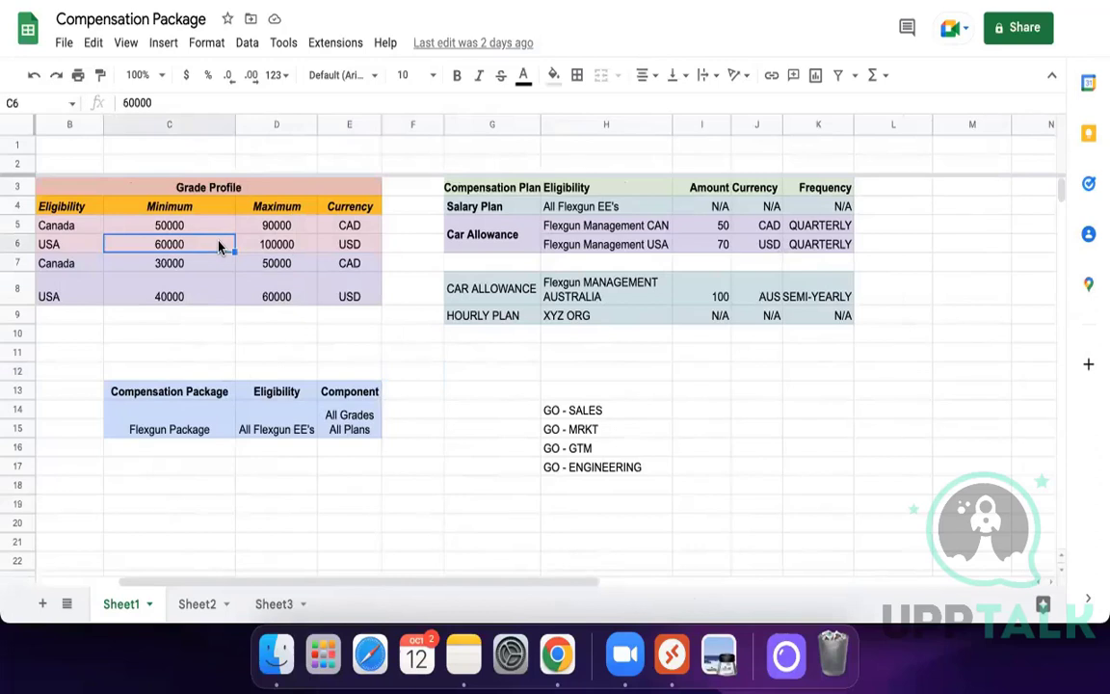
left_click(522, 193)
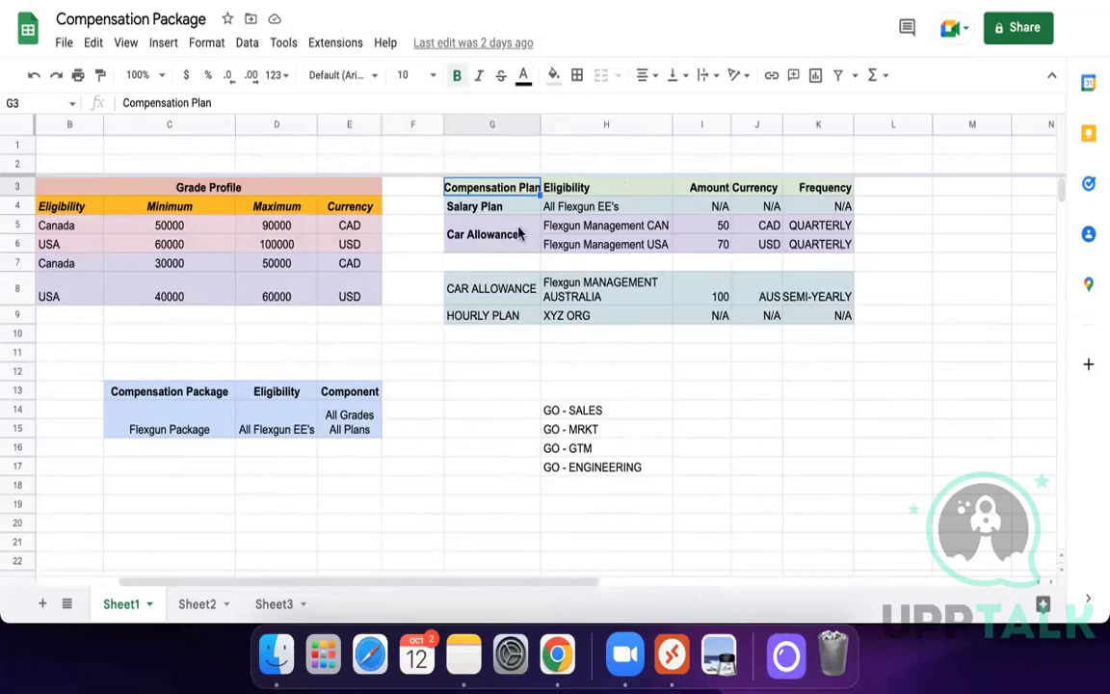
left_click(398, 392)
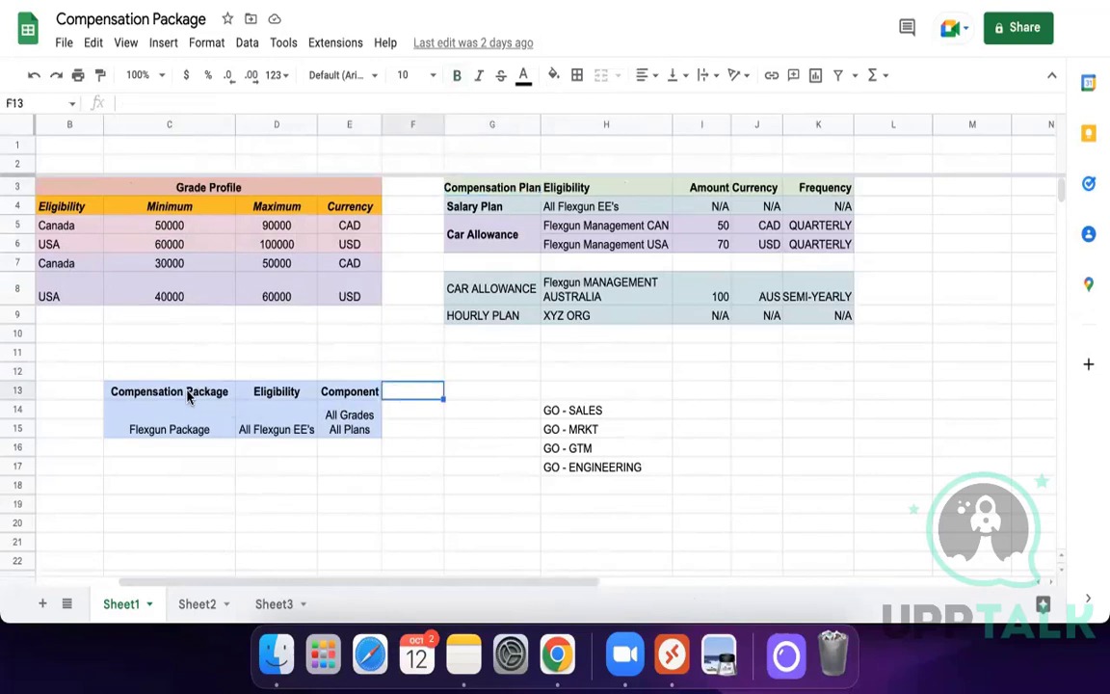
left_click(189, 398)
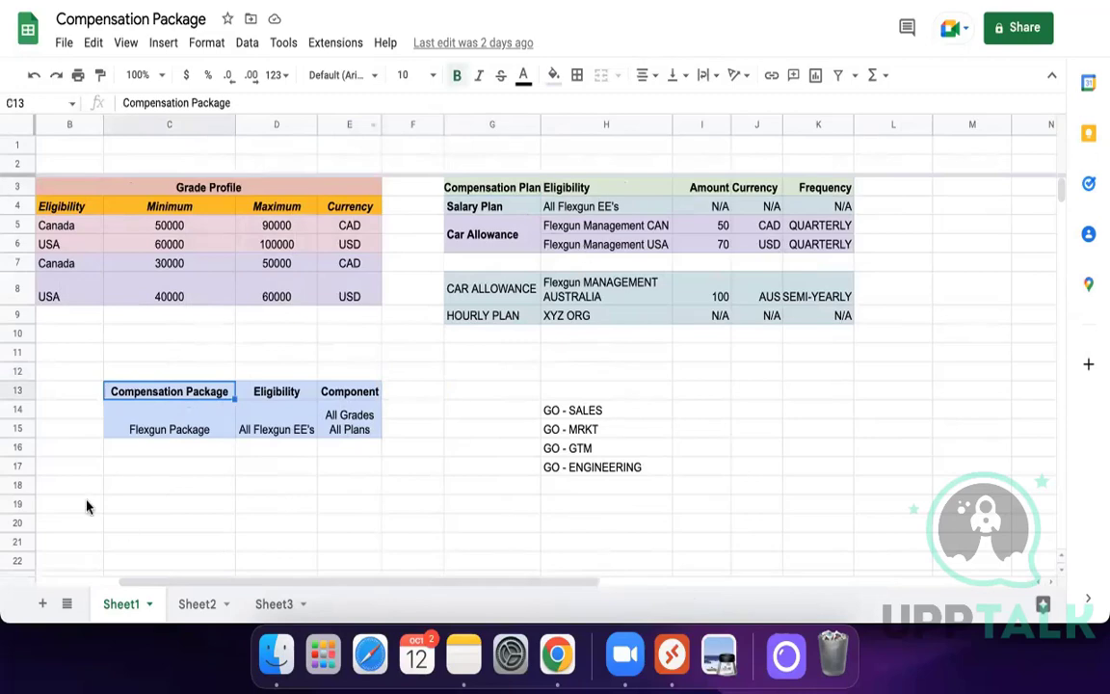